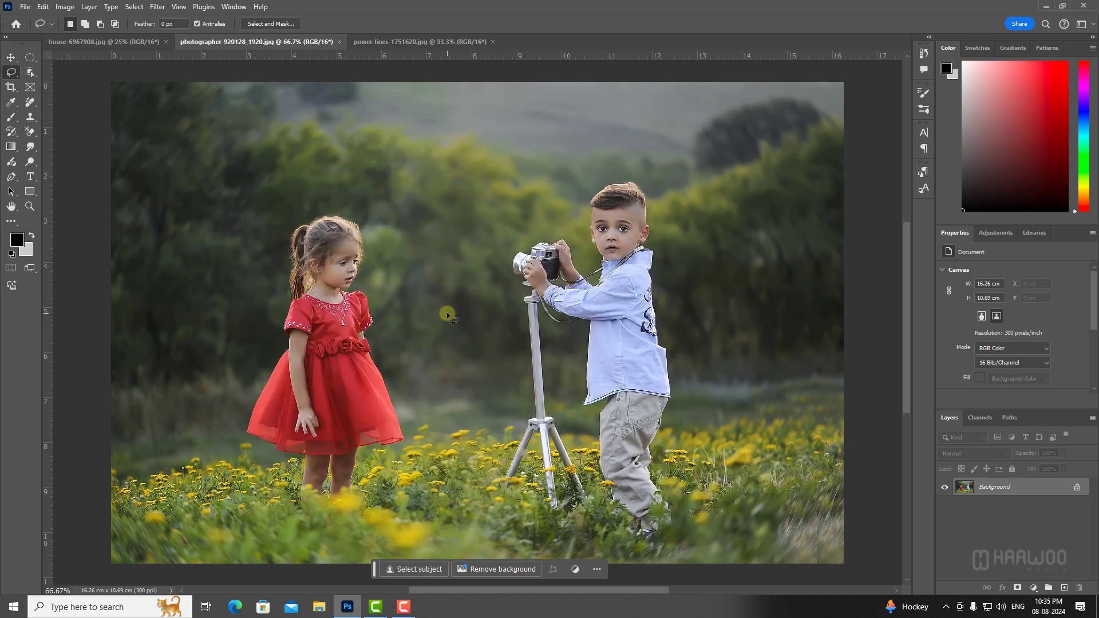
Check the installed release version in the program's About information
click(261, 8)
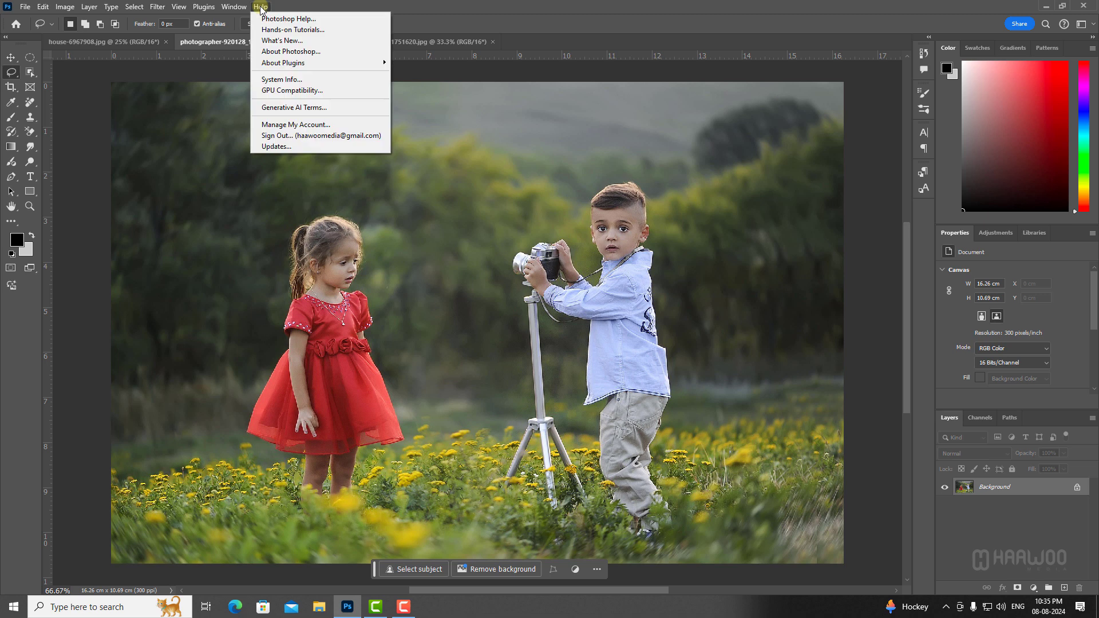
click(318, 51)
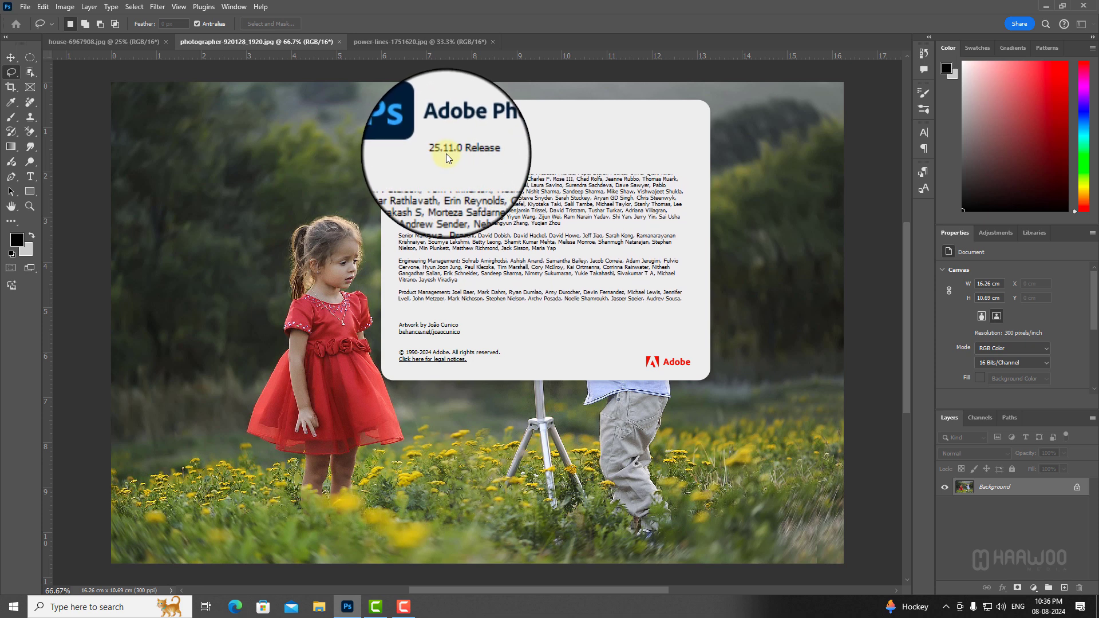
click(445, 153)
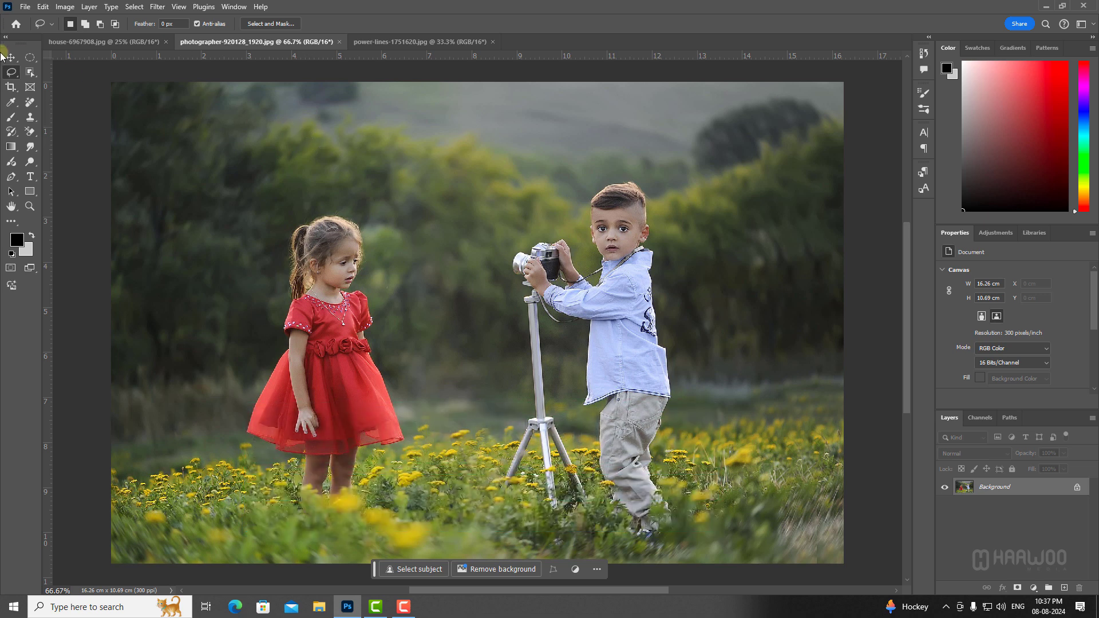
Draw a freehand lasso loop around the girl's head and upper body, and deselect it
right_click(12, 75)
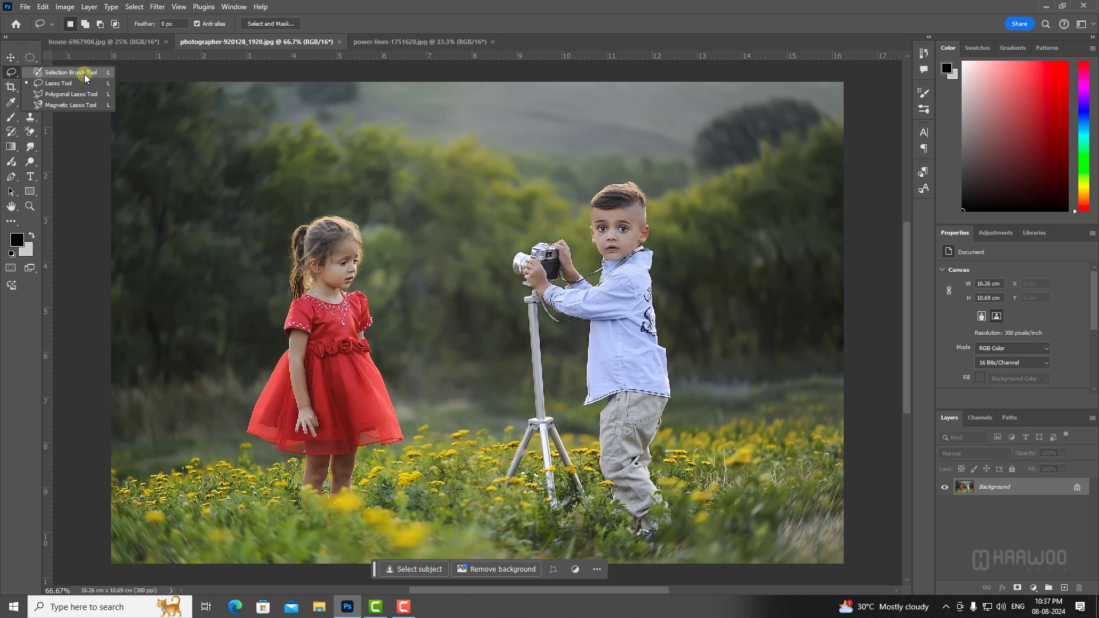
click(74, 85)
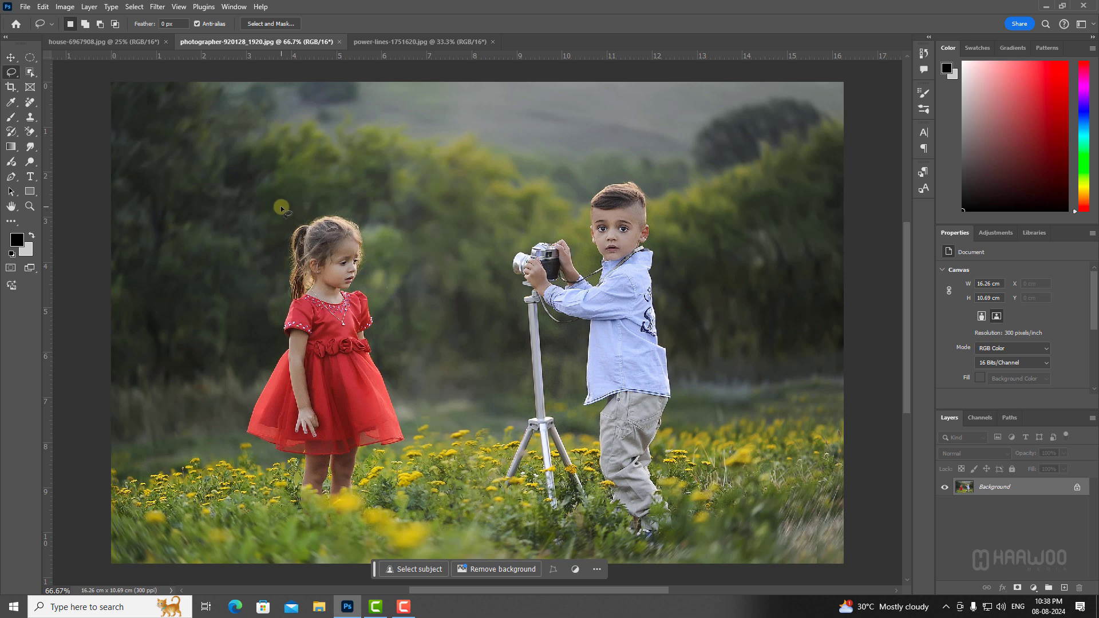
drag(272, 207, 261, 221)
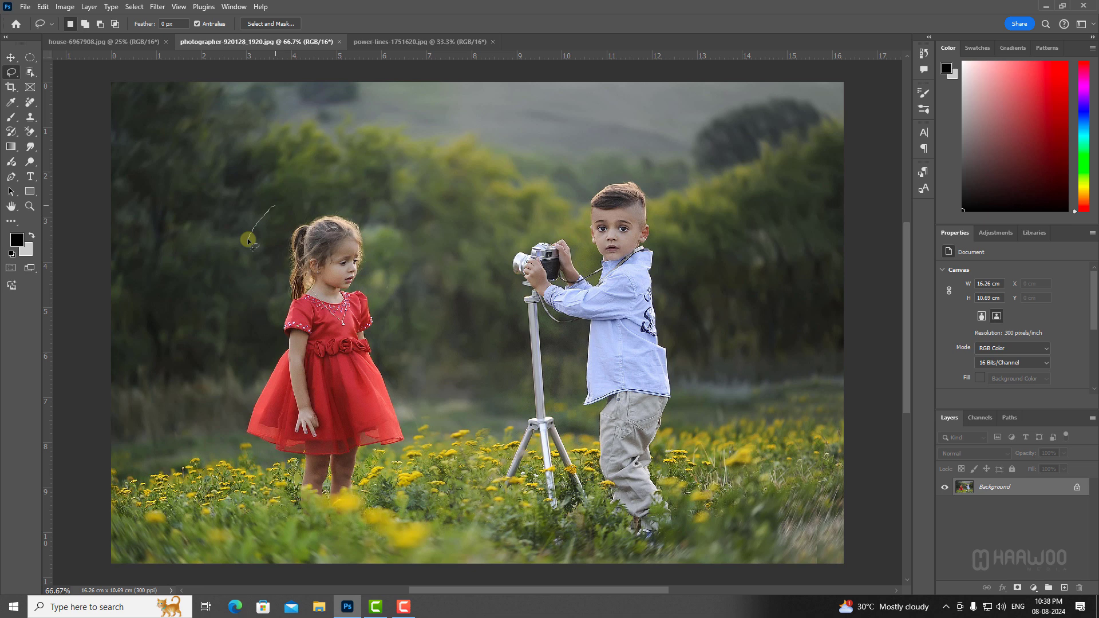
drag(240, 279, 254, 334)
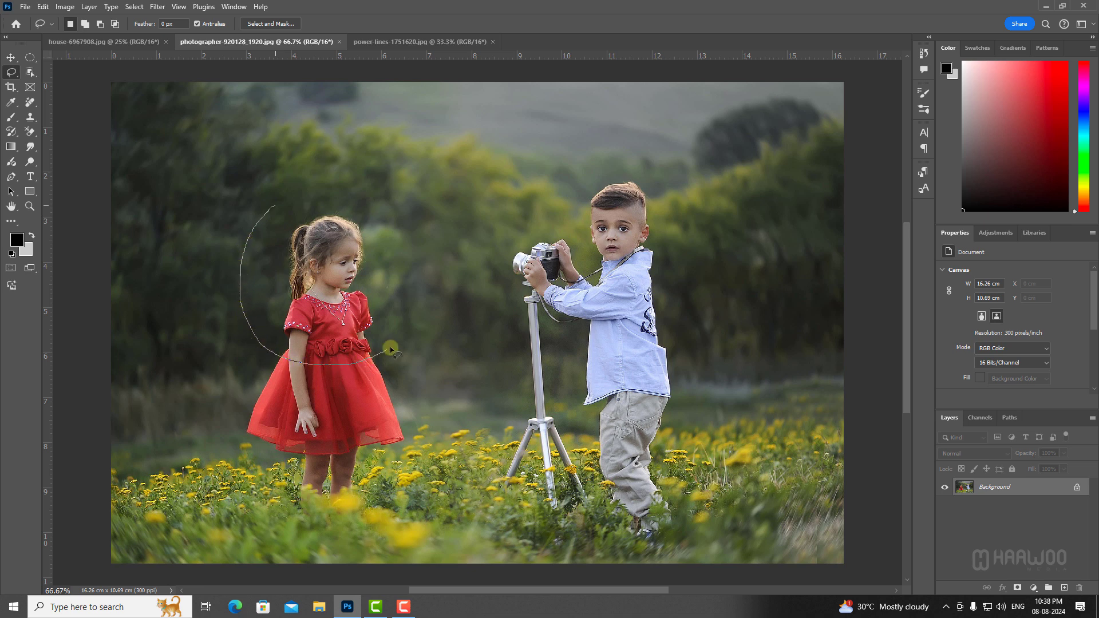
mouse_move(404, 216)
mouse_down()
mouse_move(382, 193)
mouse_move(347, 185)
mouse_move(274, 208)
mouse_up()
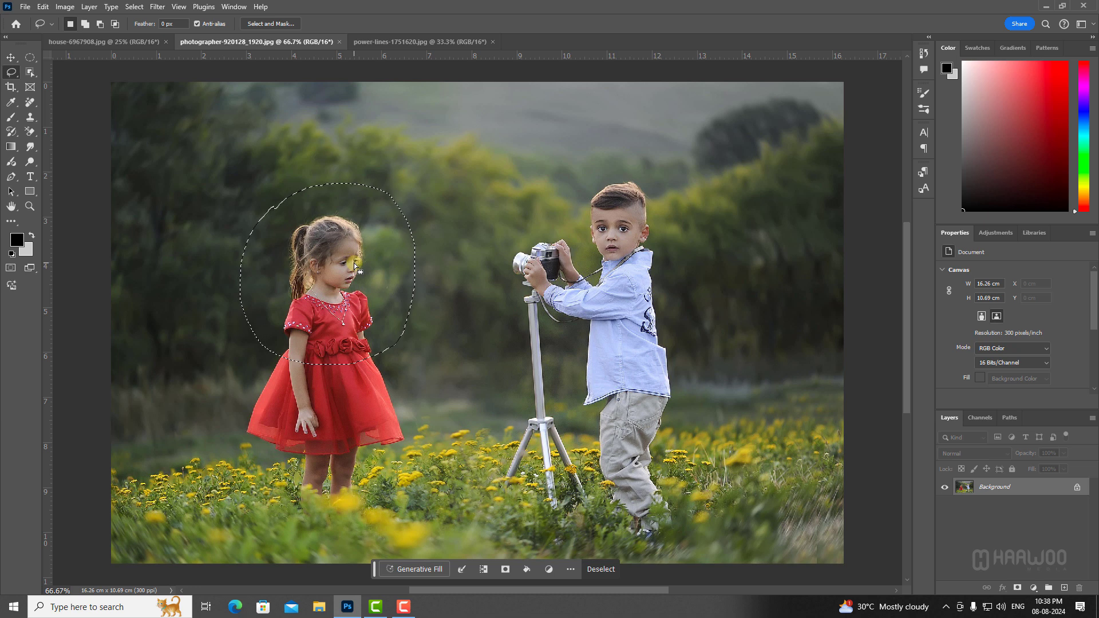
key(ctrl+d)
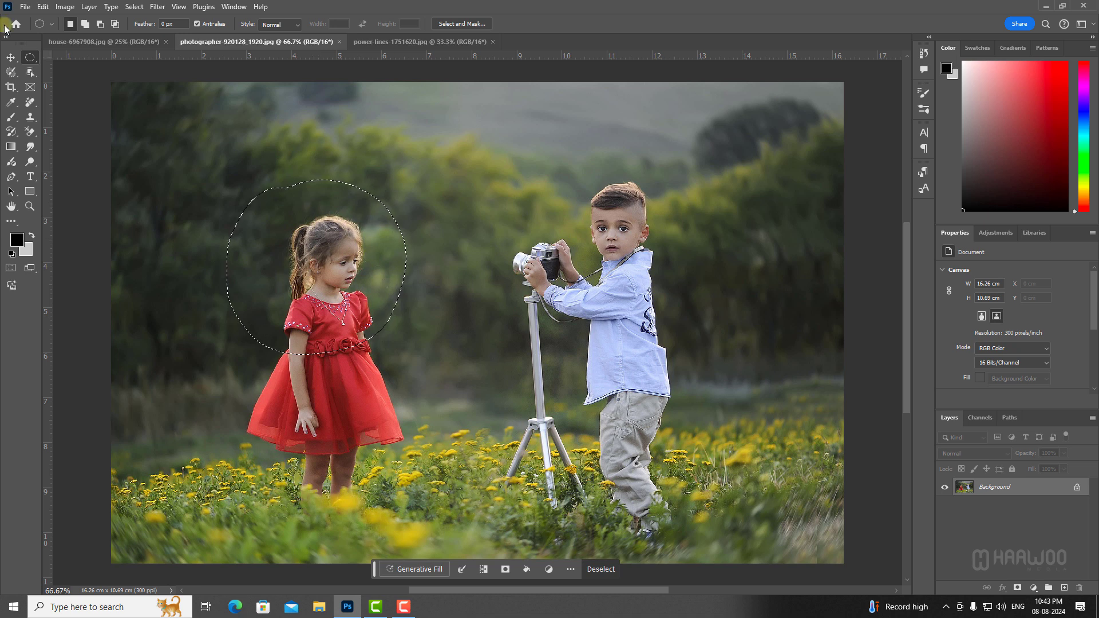
Paint a Selection Brush area over the boy's head, camera and upper shirt, and show it as a selection outline
click(11, 70)
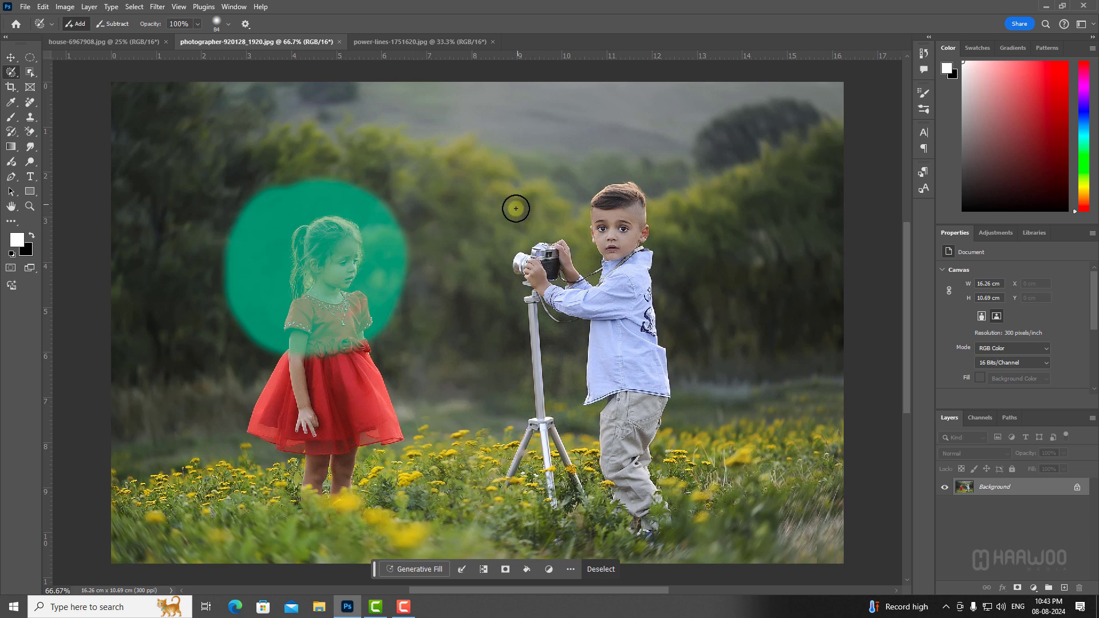
mouse_move(515, 206)
mouse_down()
mouse_move(632, 169)
mouse_move(522, 247)
mouse_move(659, 188)
mouse_move(568, 261)
mouse_move(667, 227)
mouse_move(594, 290)
mouse_move(696, 241)
mouse_move(610, 308)
mouse_move(657, 290)
mouse_move(653, 307)
mouse_move(619, 331)
mouse_move(688, 303)
mouse_move(652, 347)
mouse_up()
key(ctrl+z)
mouse_move(544, 216)
mouse_down()
mouse_move(641, 170)
mouse_move(538, 249)
mouse_move(688, 191)
mouse_move(549, 276)
mouse_move(682, 233)
mouse_move(556, 333)
mouse_move(703, 253)
mouse_move(614, 325)
mouse_move(691, 292)
mouse_move(634, 348)
mouse_move(671, 328)
mouse_move(642, 361)
mouse_move(671, 356)
mouse_move(660, 368)
mouse_move(645, 173)
mouse_move(580, 198)
mouse_move(589, 168)
mouse_move(565, 175)
mouse_move(584, 149)
mouse_up()
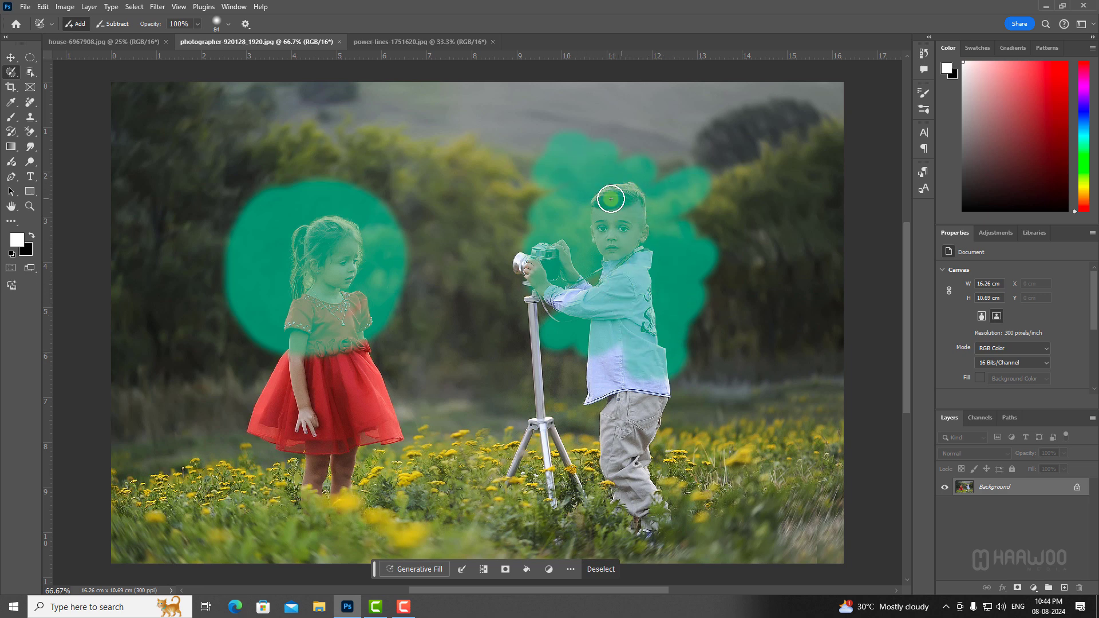
click(30, 57)
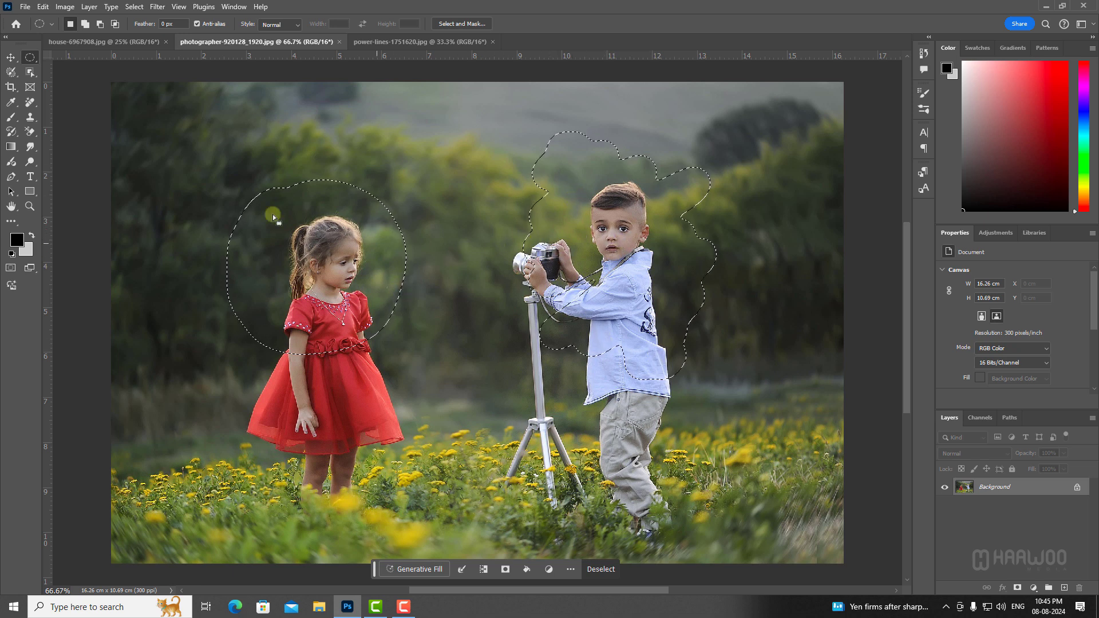
Set the Selection Brush overlay color to Magenta
click(11, 72)
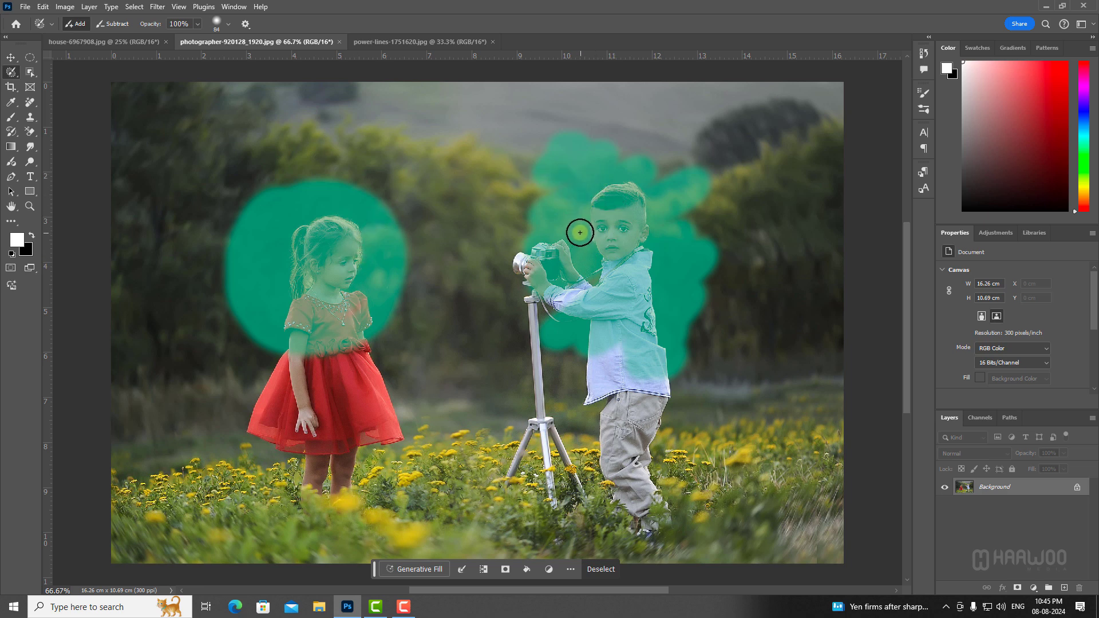
click(249, 26)
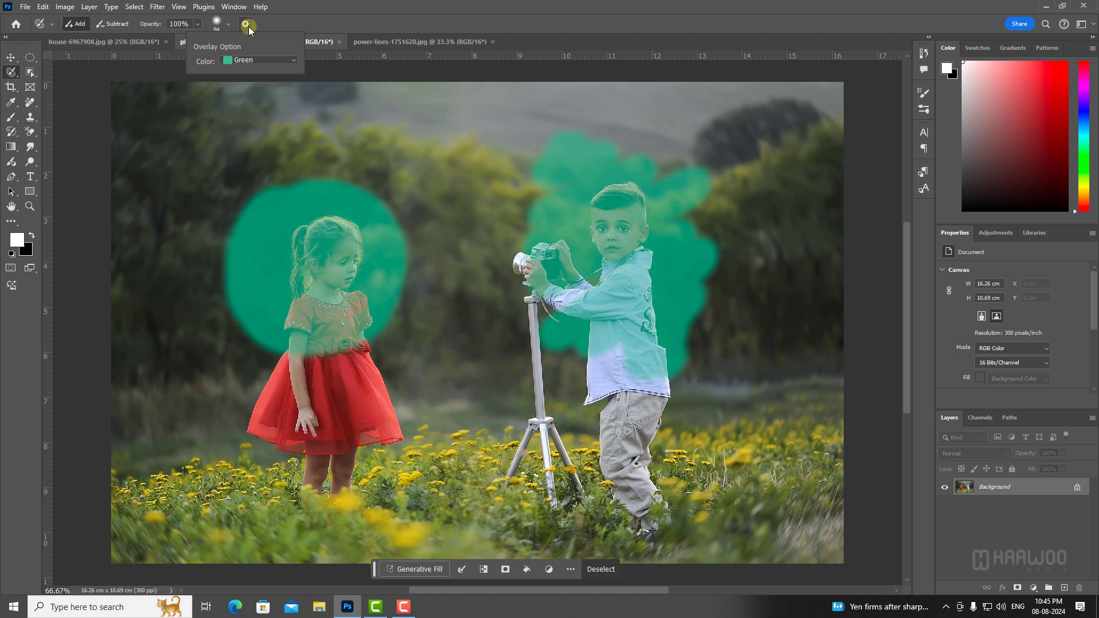
click(289, 60)
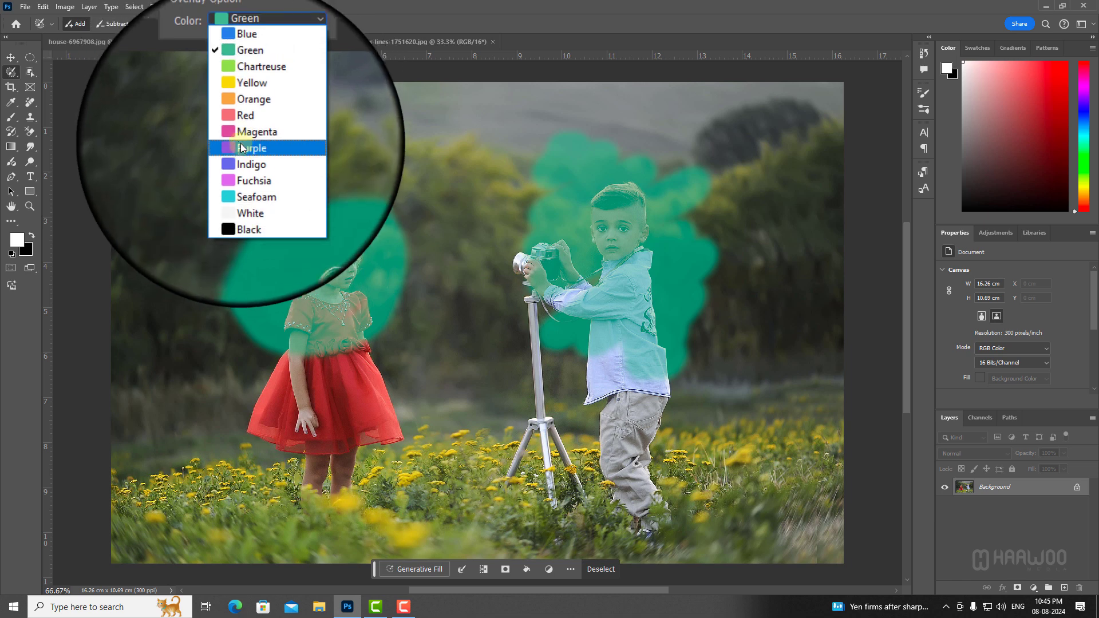
click(244, 133)
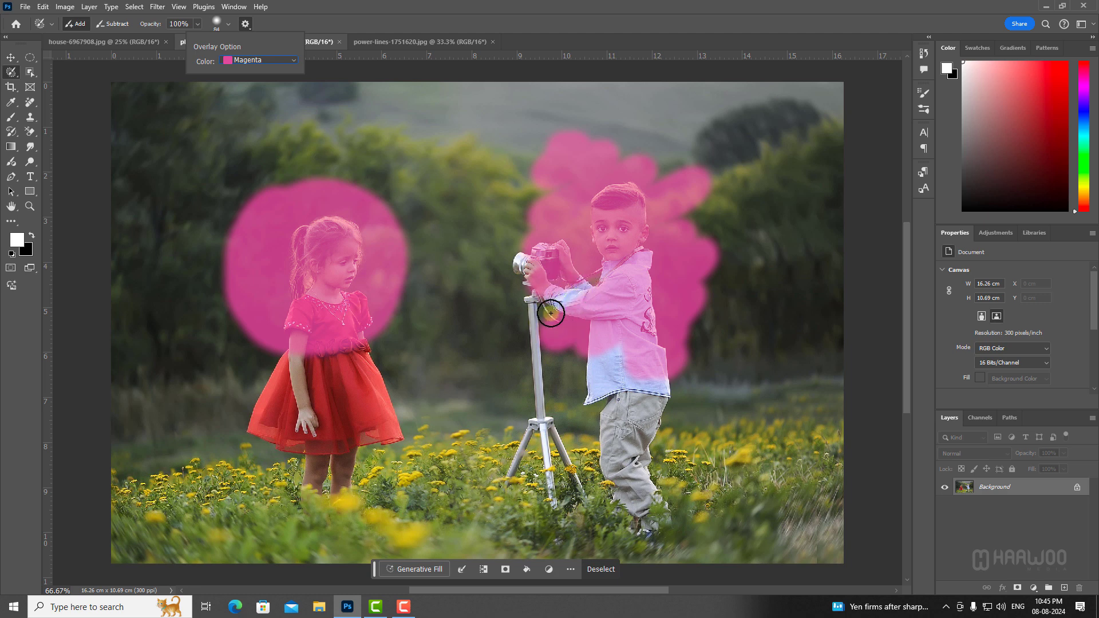
Extend the brushed selection over the rest of the boy's shirt and subtract the excess along his trousers
click(585, 287)
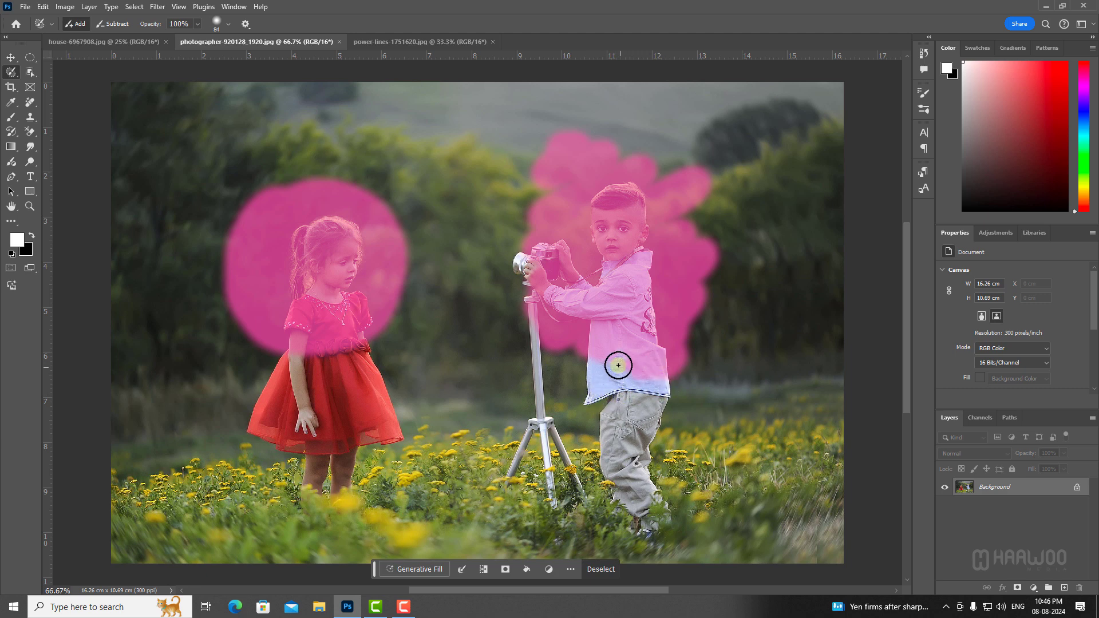
mouse_move(610, 336)
mouse_down()
mouse_move(596, 339)
mouse_move(584, 368)
mouse_move(618, 351)
mouse_move(588, 393)
mouse_move(633, 368)
mouse_move(626, 383)
mouse_move(667, 383)
mouse_move(626, 366)
mouse_up()
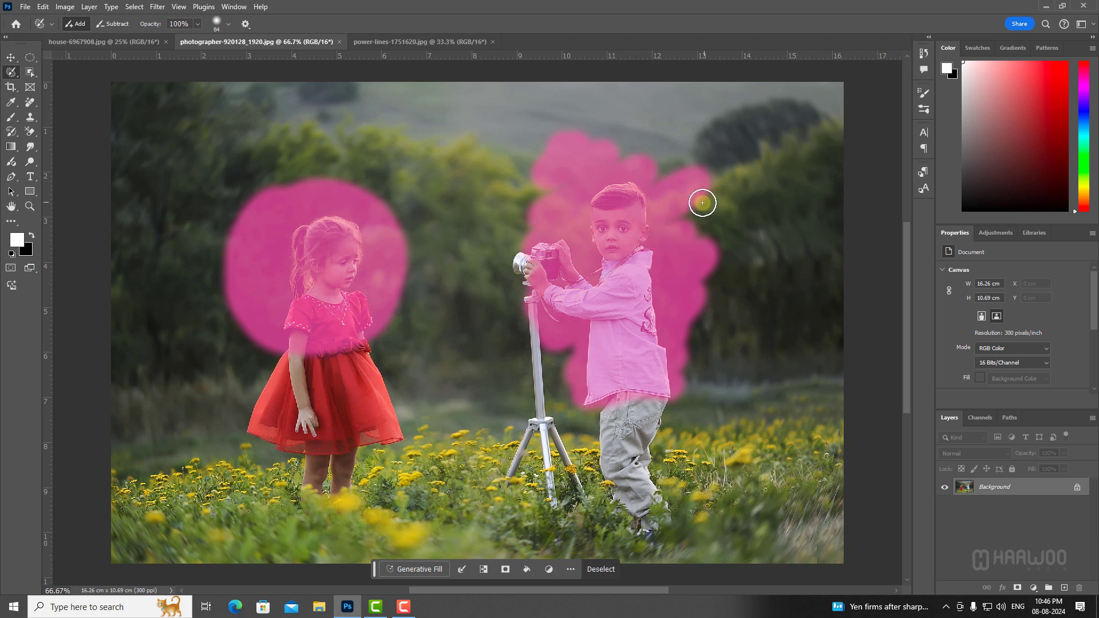
click(121, 24)
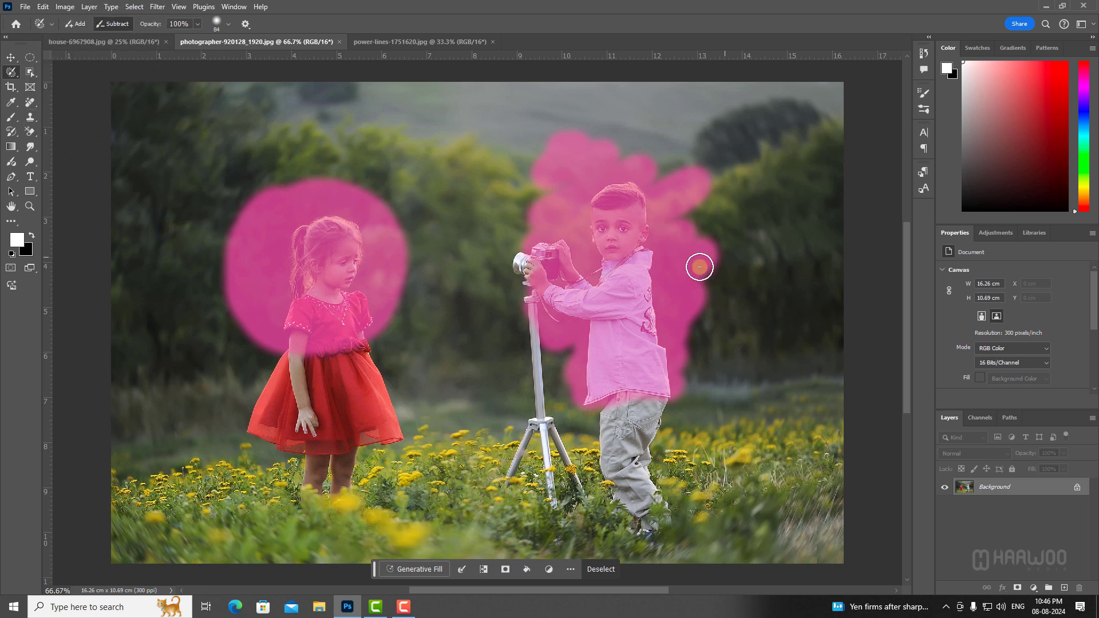
key(x)
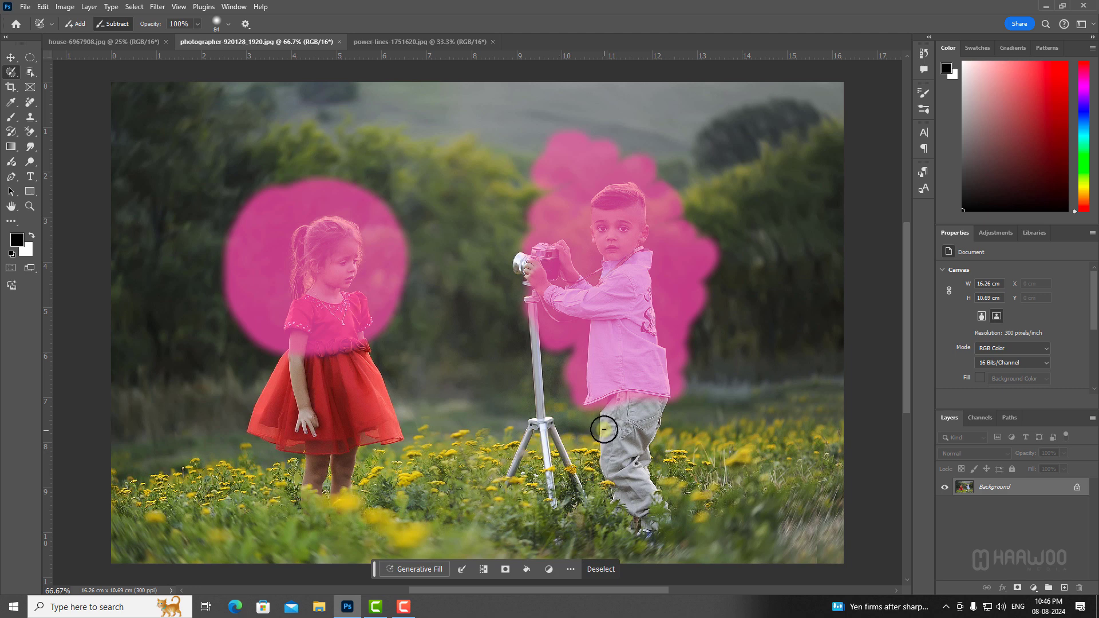
key([)
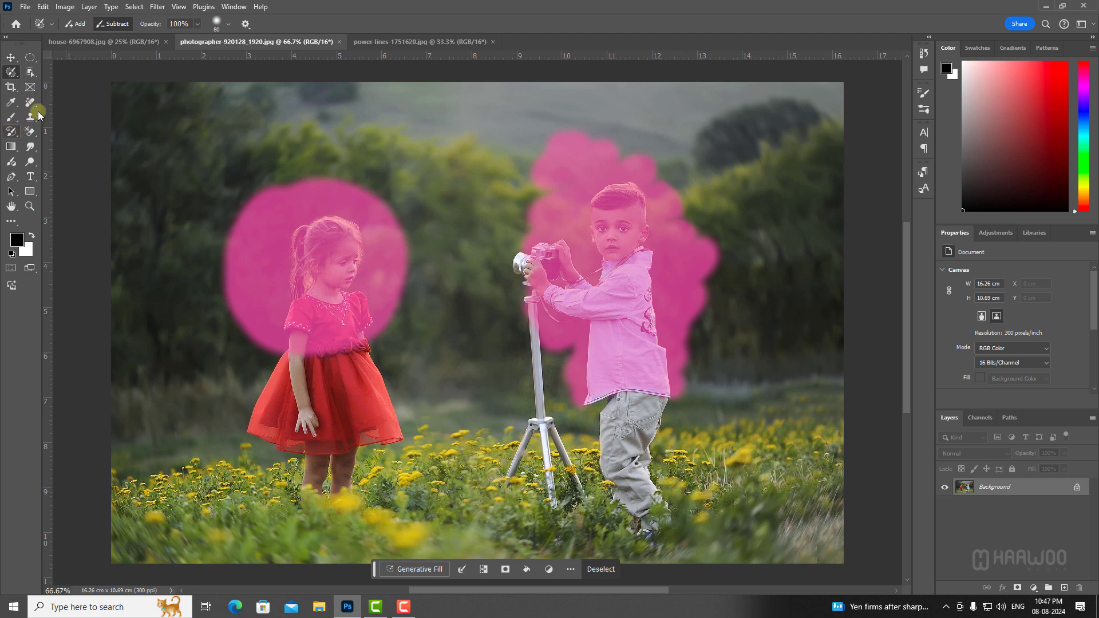
click(30, 89)
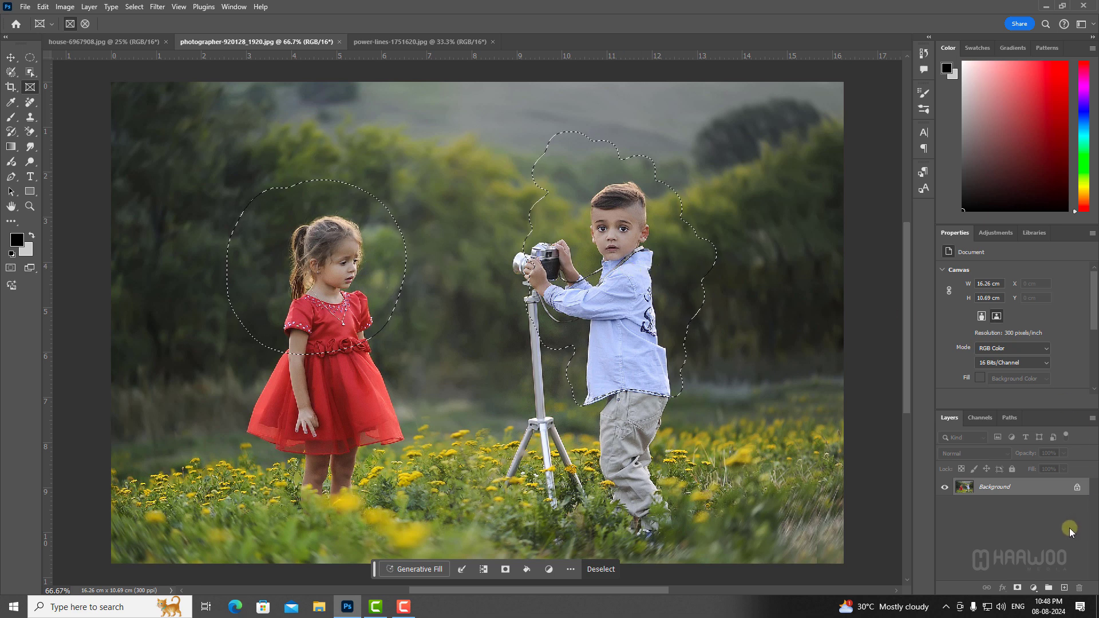
Add a Brightness/Contrast adjustment layer to the selected areas with brightness -14, and compare the image with and without it
click(1035, 589)
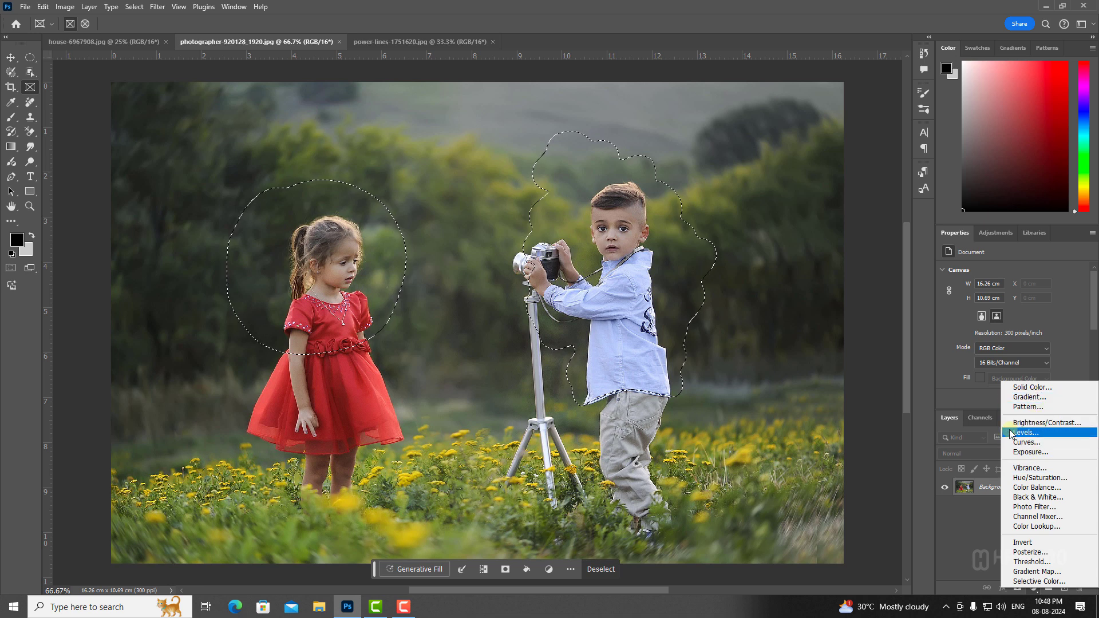
click(1064, 425)
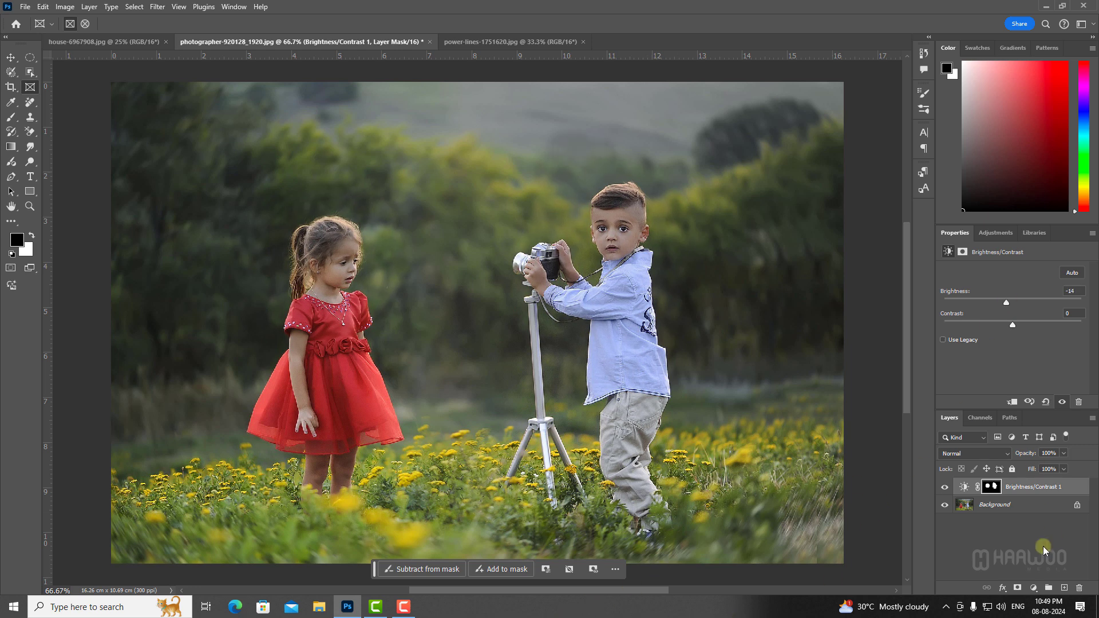
click(945, 487)
click(945, 487)
click(945, 487)
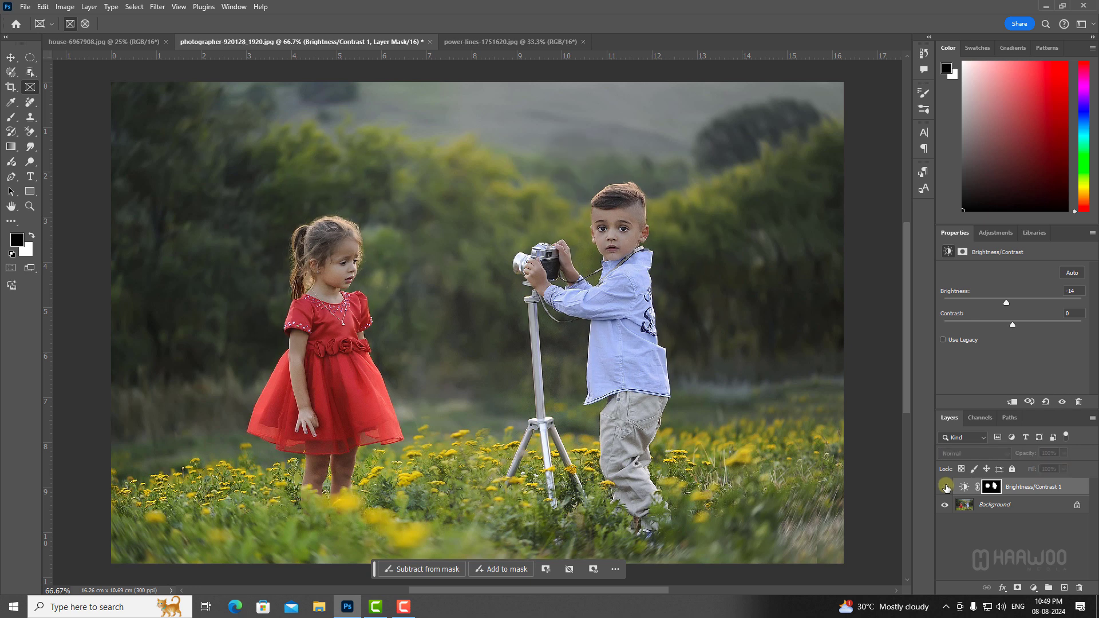
click(945, 488)
click(945, 487)
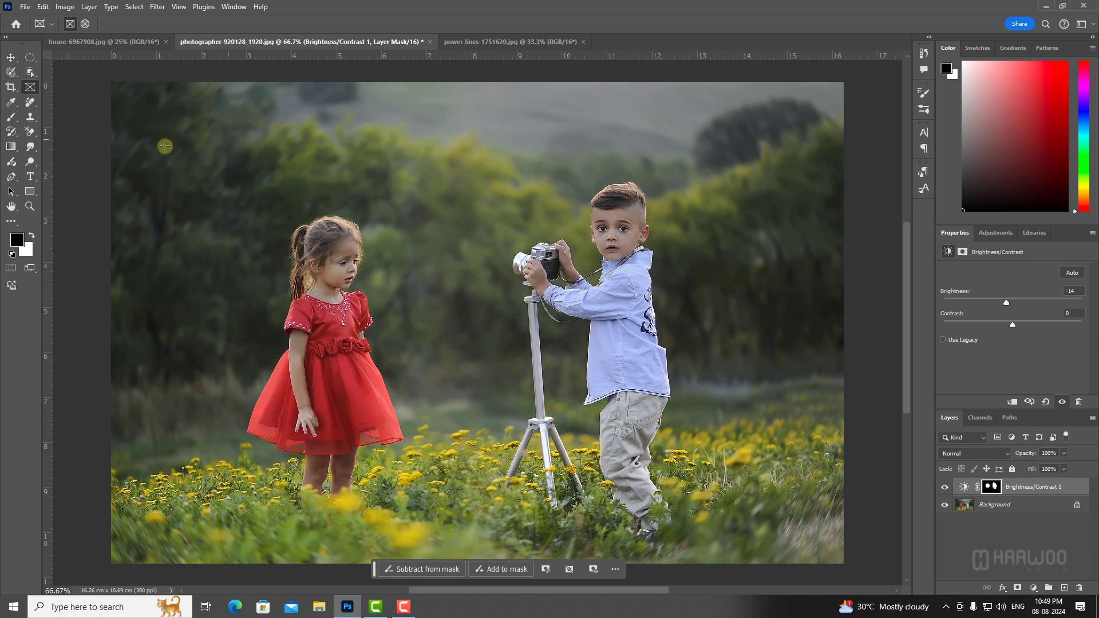
Paint a selection around the girl's head and upper body using an 80 px Selection Brush at 100% hardness
click(9, 71)
key(x)
drag(8, 71, 67, 75)
click(227, 24)
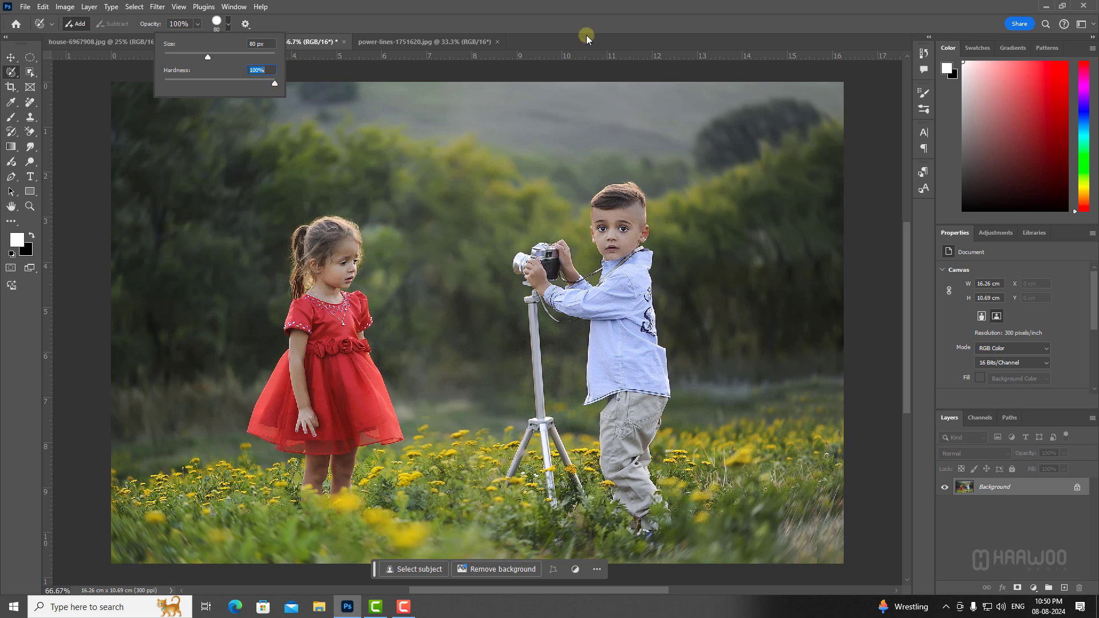
click(572, 16)
mouse_move(267, 215)
mouse_down()
mouse_move(234, 285)
mouse_move(253, 347)
mouse_move(323, 371)
mouse_move(388, 346)
mouse_move(399, 298)
mouse_move(380, 225)
mouse_move(301, 205)
mouse_move(261, 221)
mouse_move(330, 216)
mouse_move(238, 263)
mouse_move(353, 232)
mouse_move(254, 277)
mouse_move(388, 248)
mouse_move(258, 300)
mouse_move(386, 278)
mouse_move(247, 316)
mouse_move(392, 296)
mouse_move(258, 334)
mouse_move(329, 340)
mouse_move(380, 322)
mouse_move(369, 341)
mouse_move(295, 338)
mouse_move(348, 348)
mouse_move(267, 340)
mouse_up()
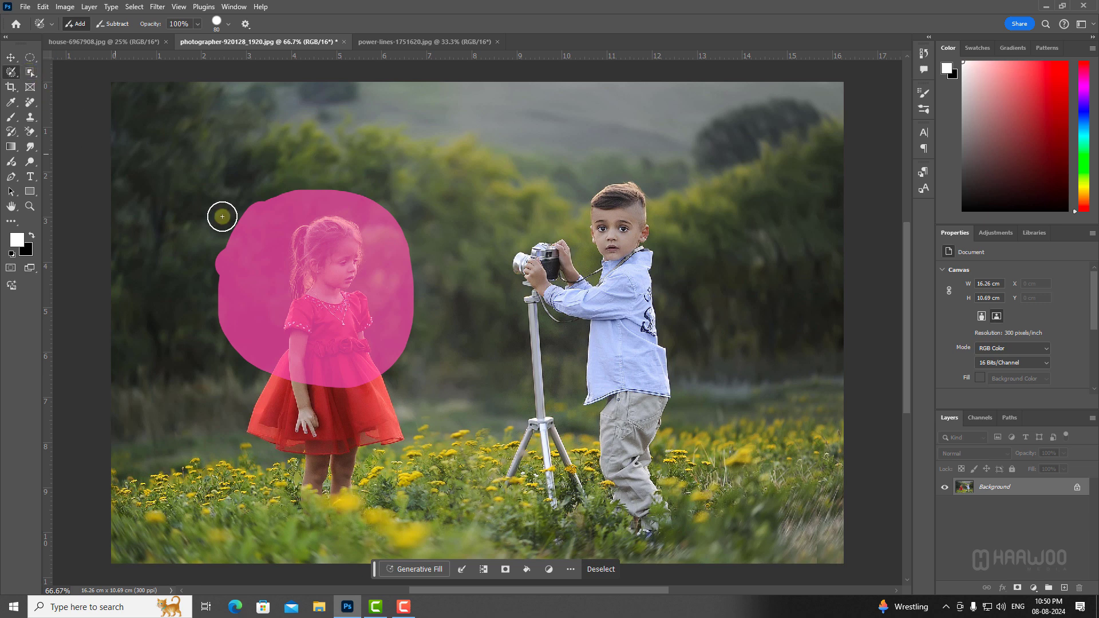
click(30, 57)
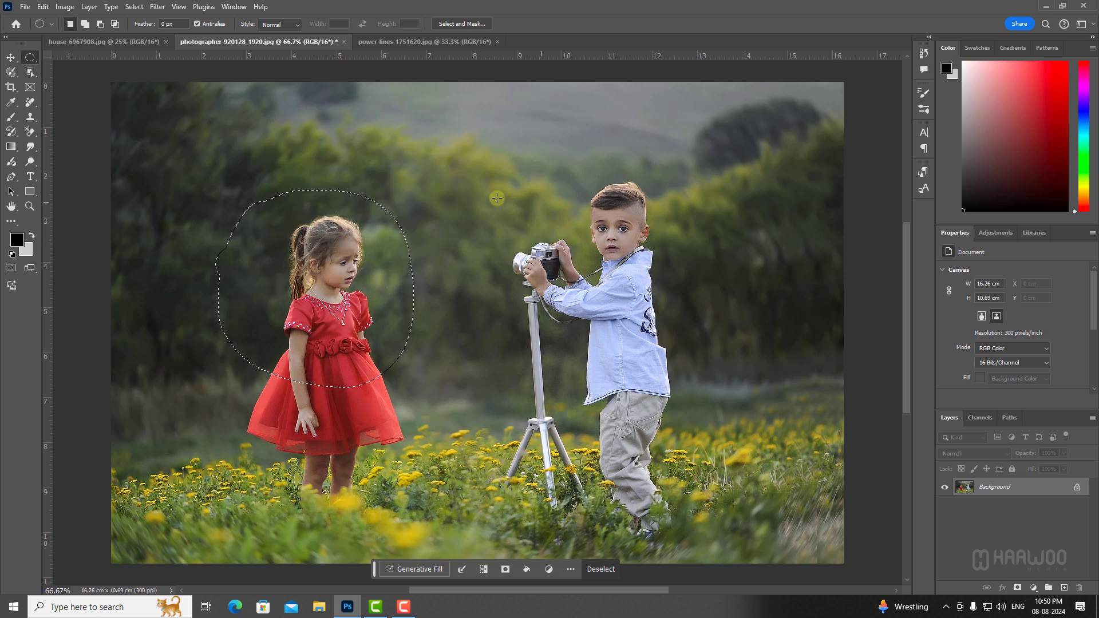
Copy the selected girl area to a new layer and move it over the boy's legs in the image's lower right
key(ctrl+c)
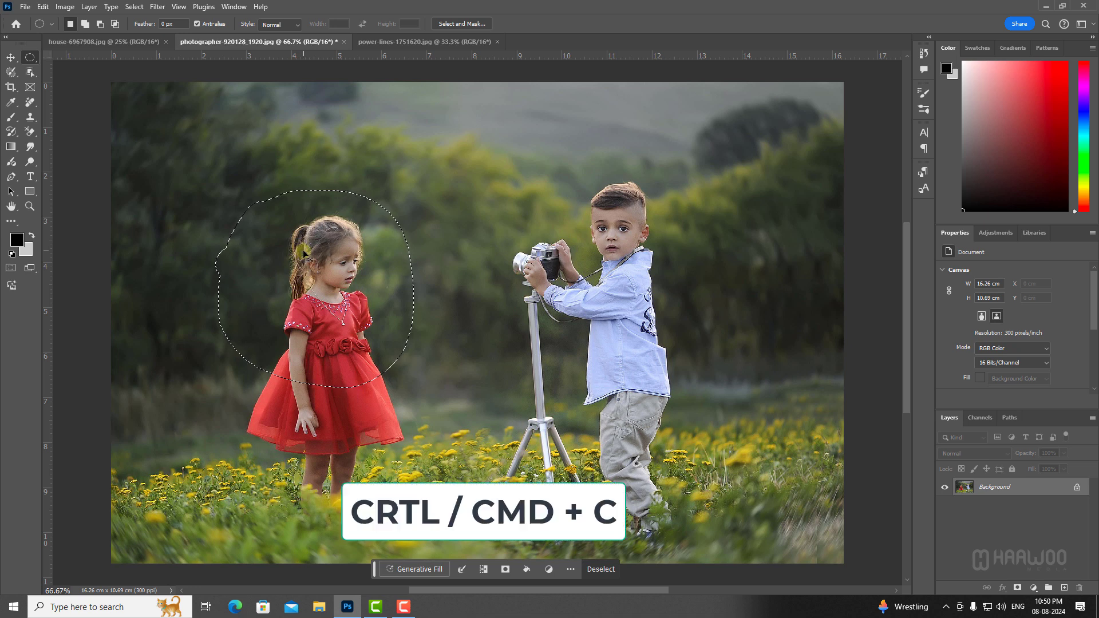
key(ctrl+v)
key(v)
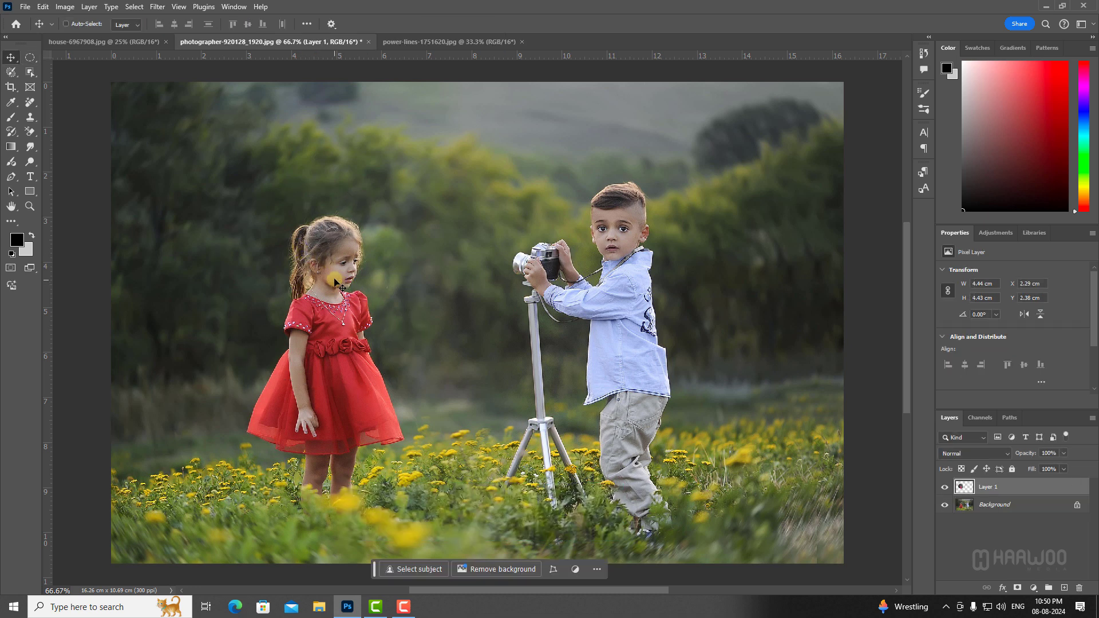
drag(342, 281, 719, 400)
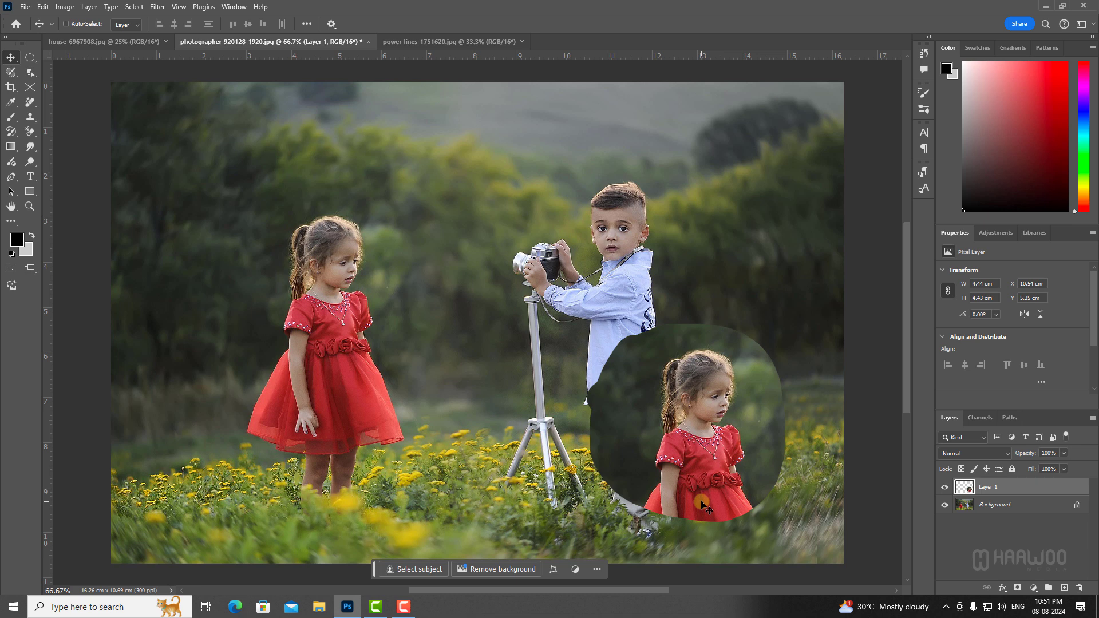
Set the Selection Brush size to 67 px and its hardness to 32%
click(11, 72)
key(x)
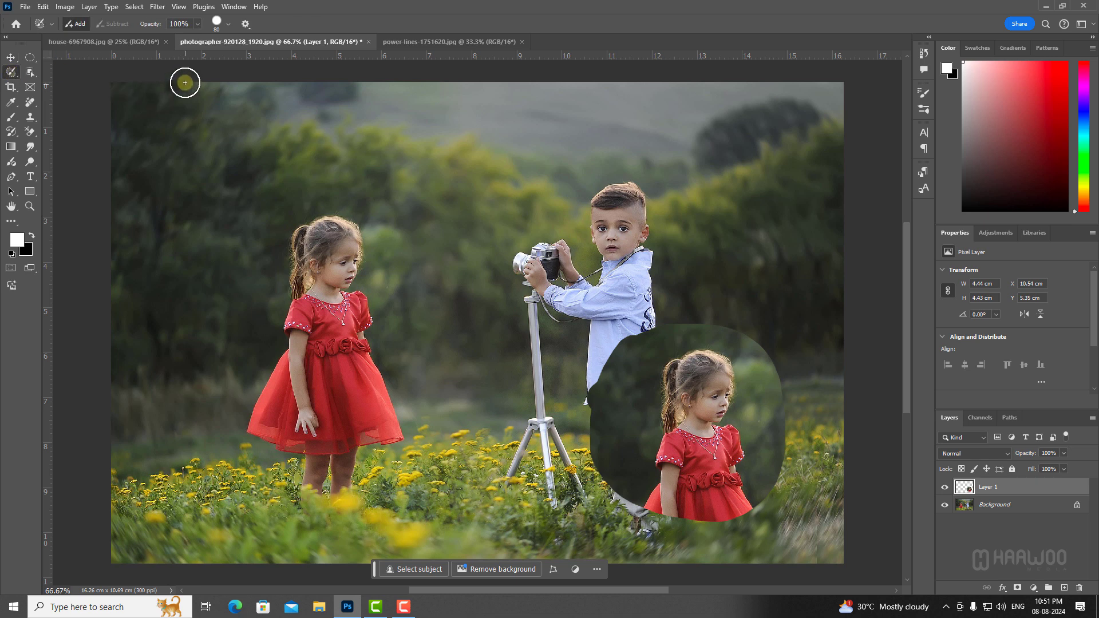
click(228, 26)
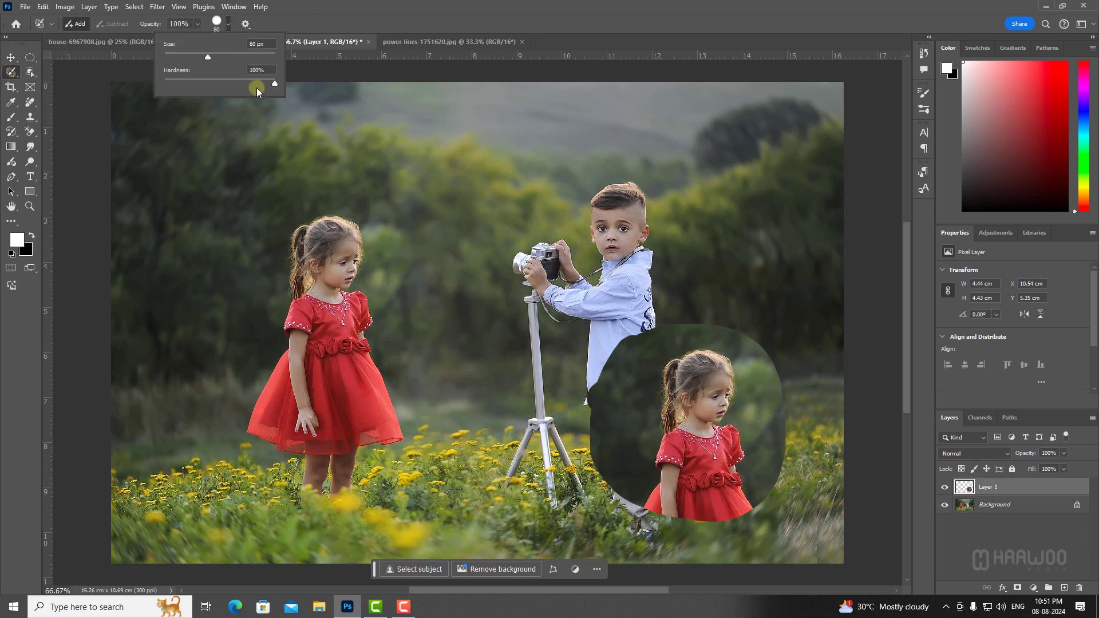
mouse_move(263, 84)
mouse_down()
mouse_move(193, 84)
mouse_move(202, 60)
mouse_up()
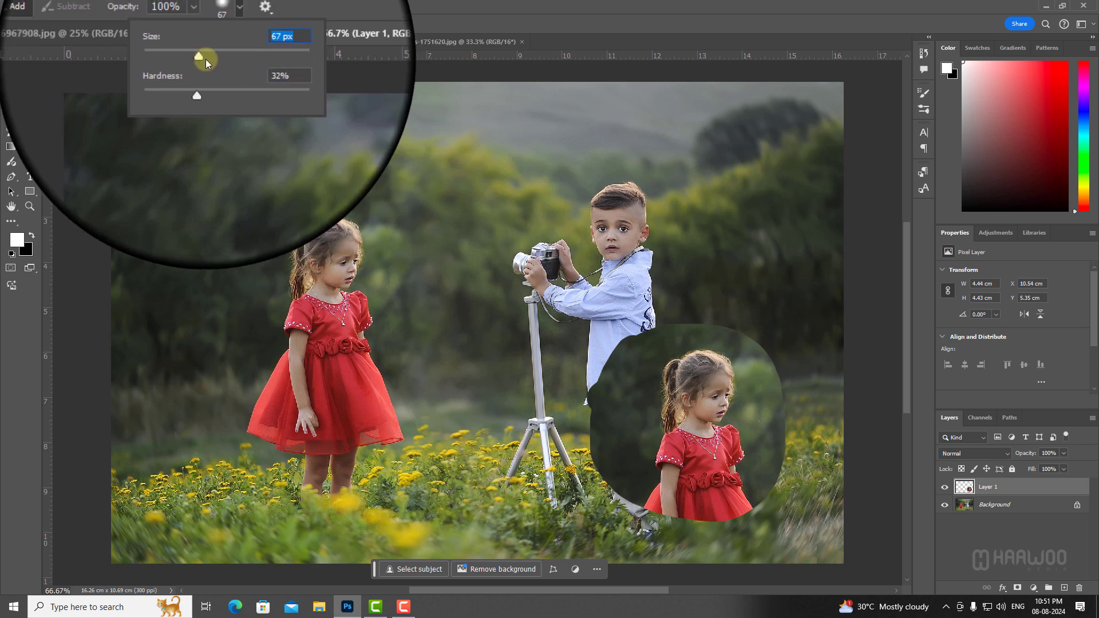
Paint a selection around the girl's head and upper body on the Background layer with the Selection Brush at 54% opacity
click(325, 21)
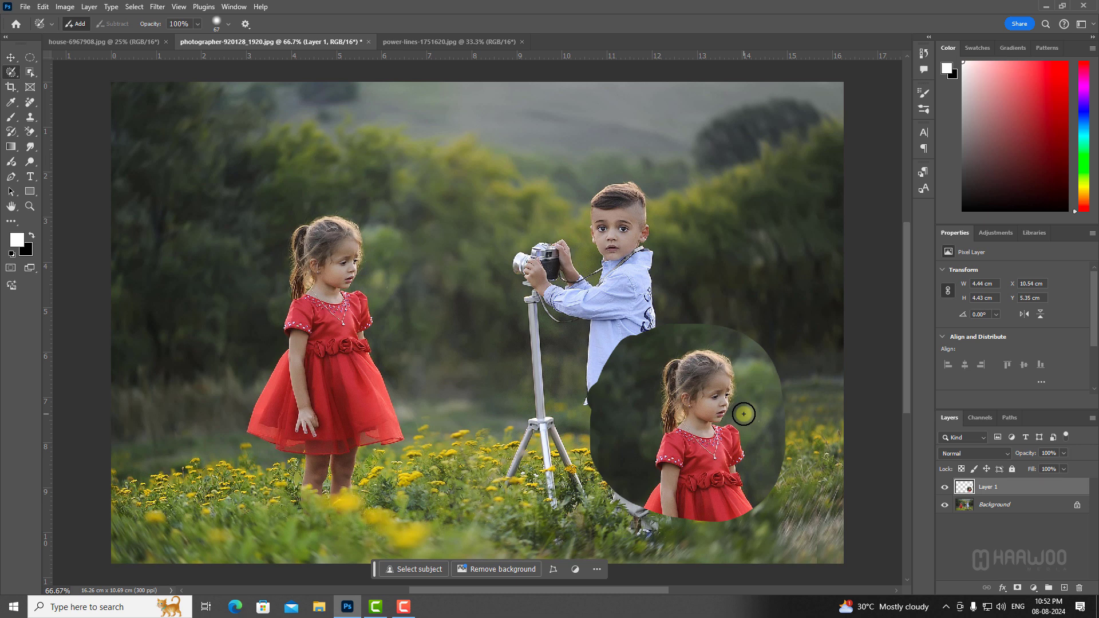
click(195, 26)
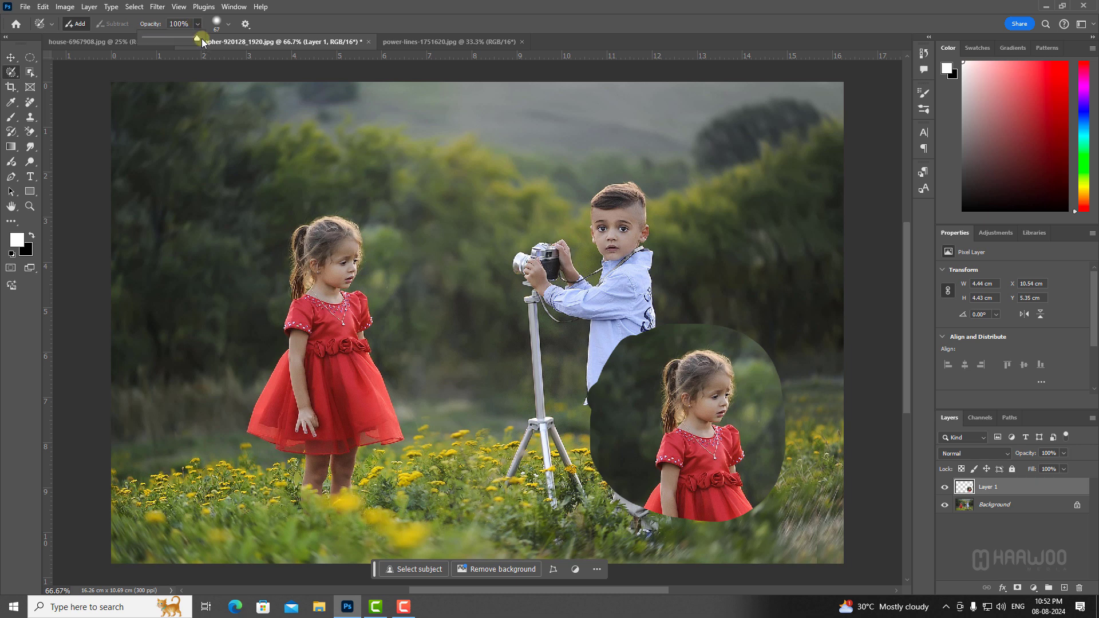
drag(200, 41, 175, 43)
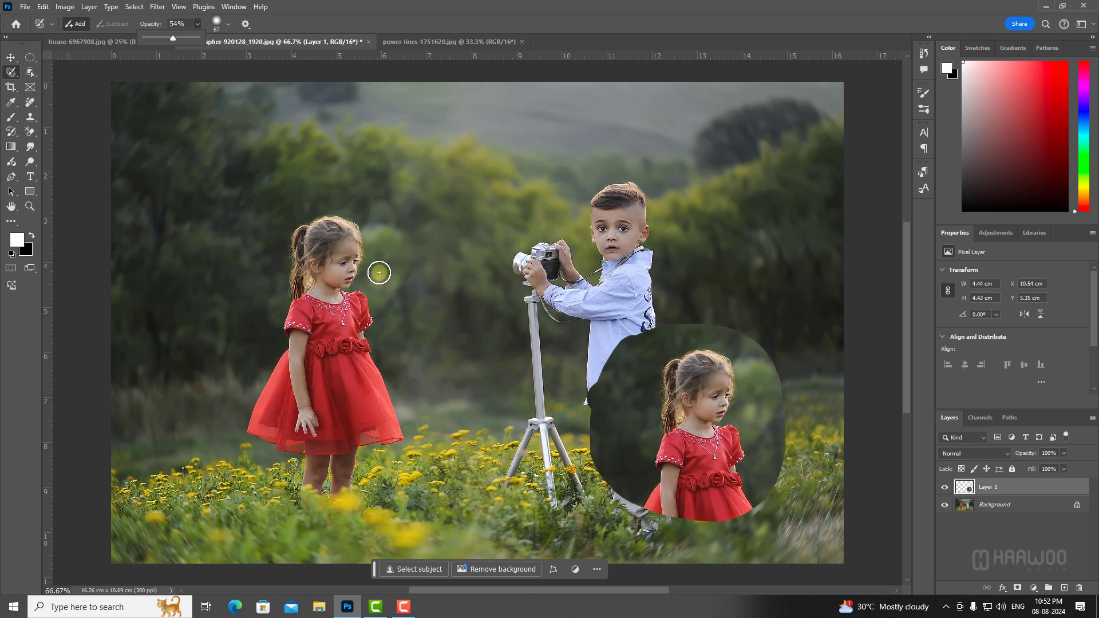
click(1007, 505)
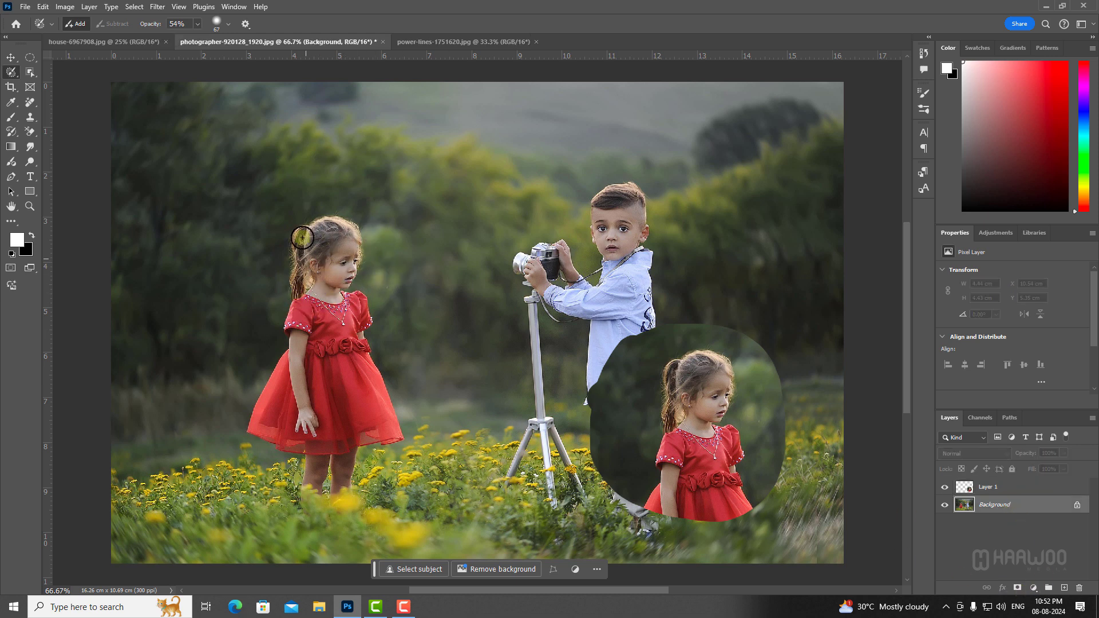
mouse_move(288, 197)
mouse_down()
mouse_move(270, 215)
mouse_move(253, 266)
mouse_move(258, 302)
mouse_move(296, 352)
mouse_move(373, 350)
mouse_move(400, 318)
mouse_move(403, 273)
mouse_move(374, 220)
mouse_move(330, 197)
mouse_move(292, 198)
mouse_move(266, 239)
mouse_move(264, 287)
mouse_move(306, 212)
mouse_move(269, 311)
mouse_move(344, 211)
mouse_move(288, 326)
mouse_move(352, 229)
mouse_move(382, 288)
mouse_move(371, 336)
mouse_move(299, 330)
mouse_move(366, 252)
mouse_move(340, 276)
mouse_move(329, 327)
mouse_move(369, 307)
mouse_move(353, 339)
mouse_move(311, 319)
mouse_move(347, 323)
mouse_move(371, 264)
mouse_move(333, 224)
mouse_move(322, 226)
mouse_move(328, 306)
mouse_up()
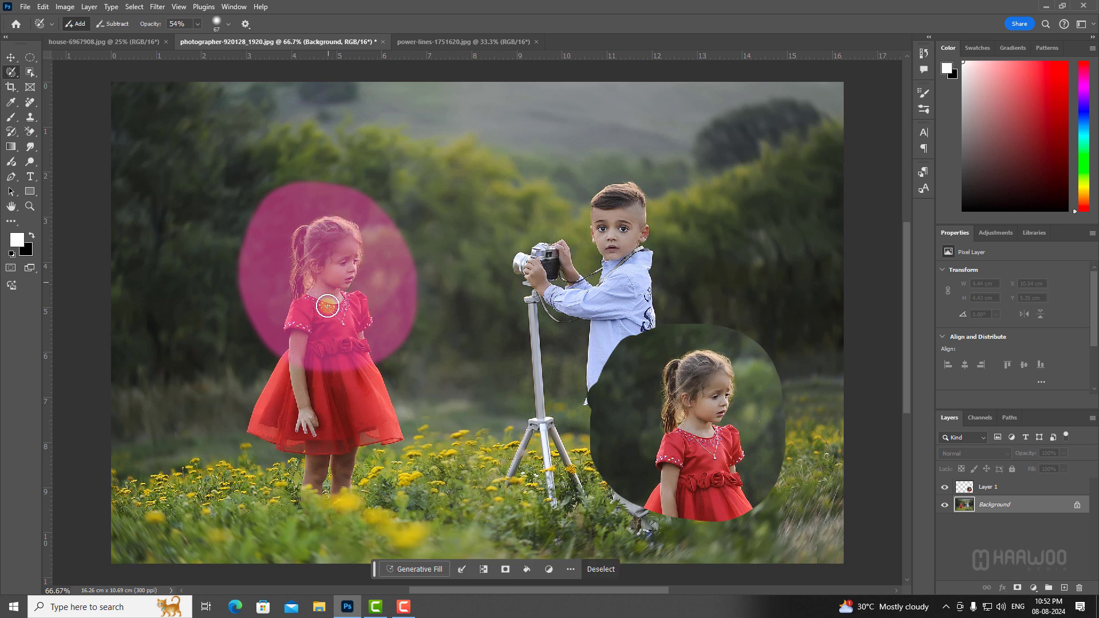
Copy the partially selected girl area to a new layer and move it up between the original girl and the boy
key(m)
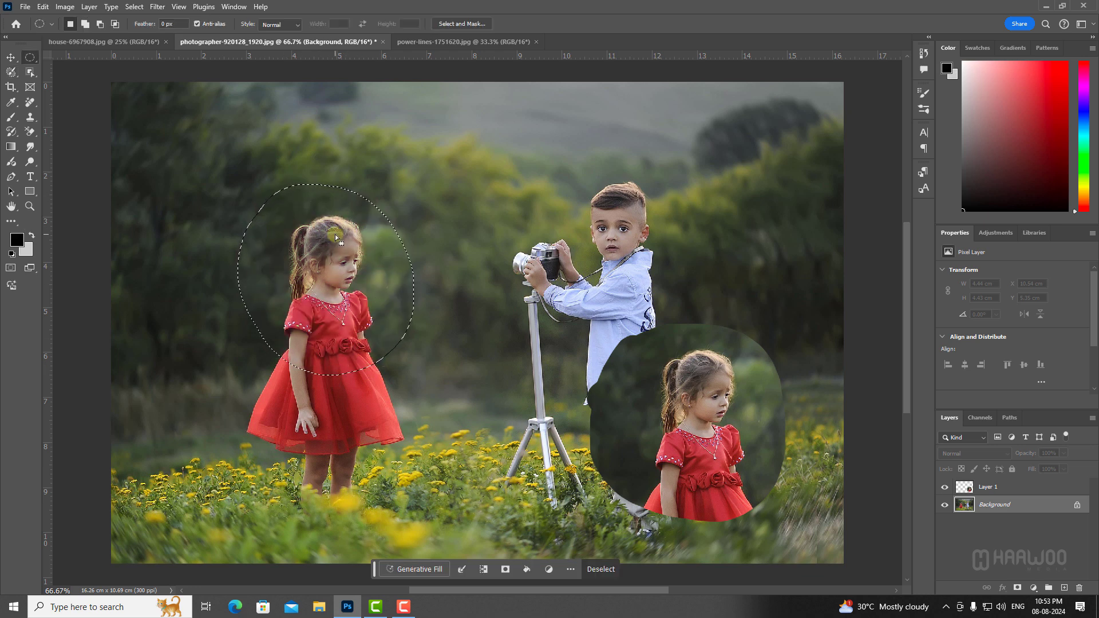
key(ctrl+c)
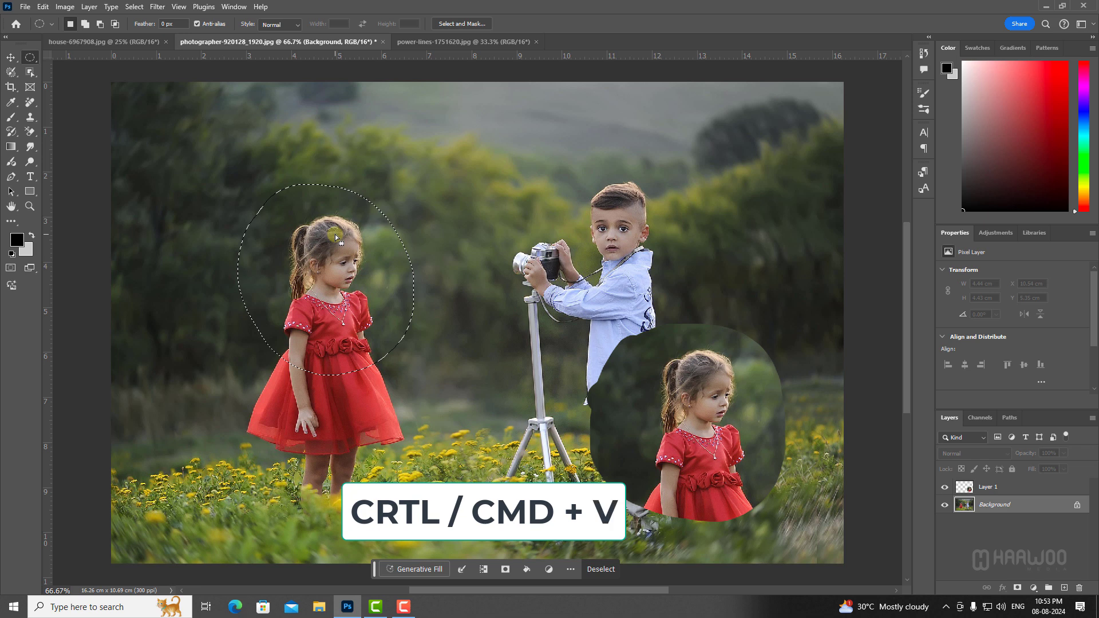
key(ctrl+v)
key(v)
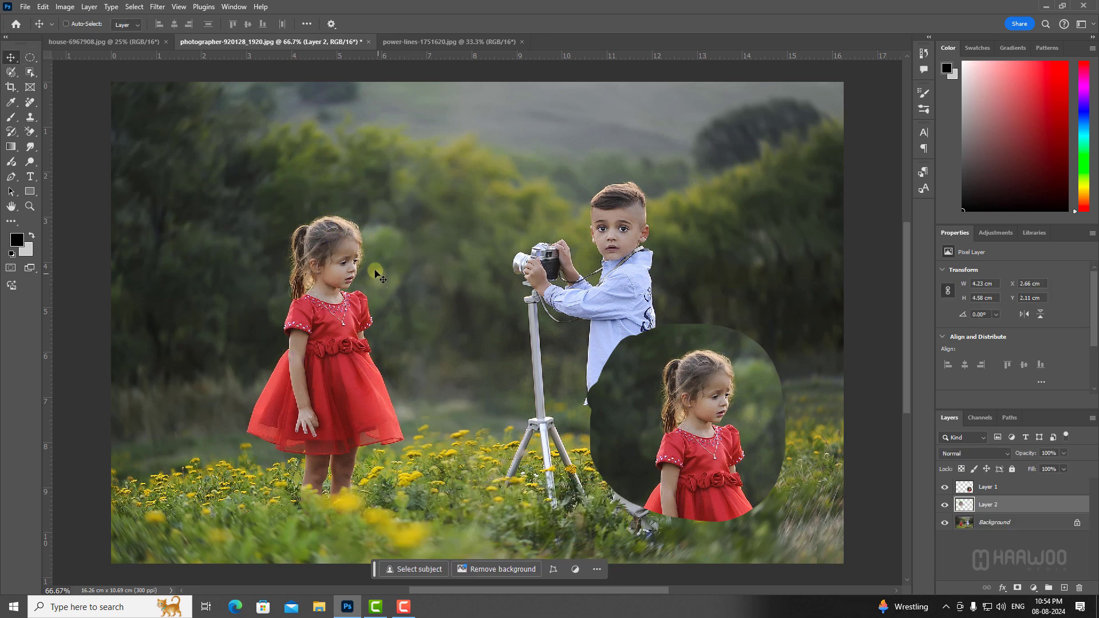
drag(327, 270, 452, 176)
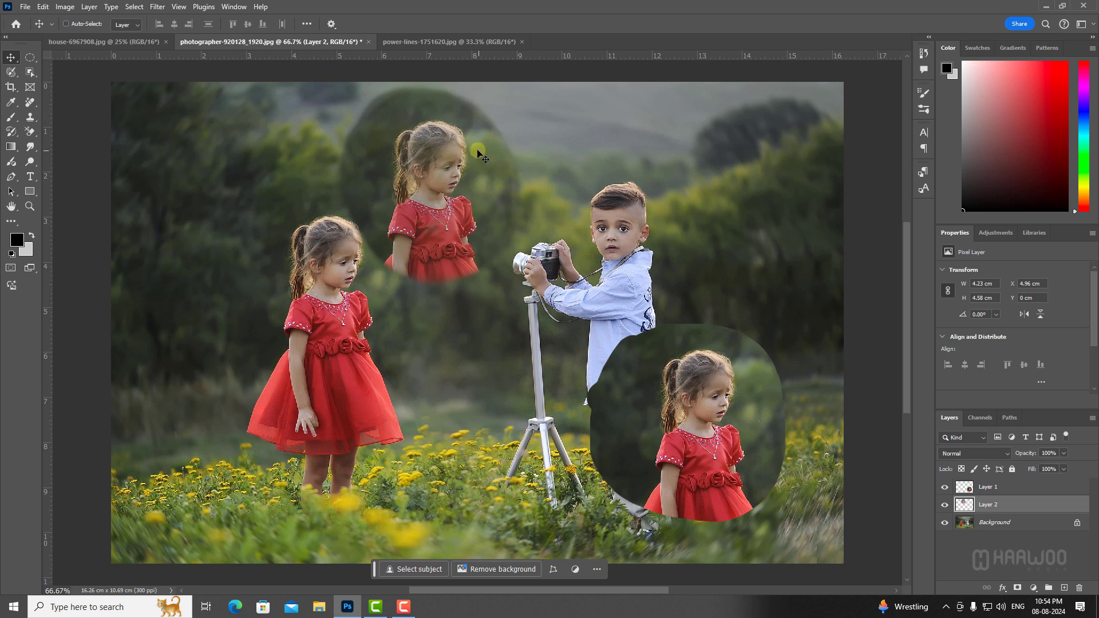
Switch back to the Selection Brush Tool
click(11, 71)
key(x)
click(189, 22)
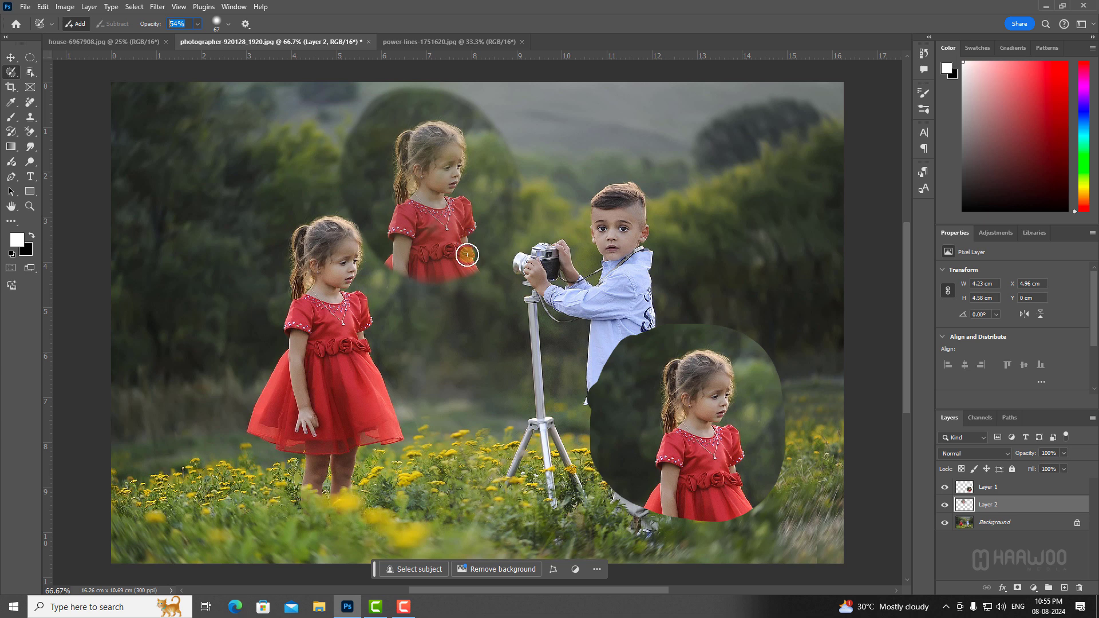
right_click(13, 75)
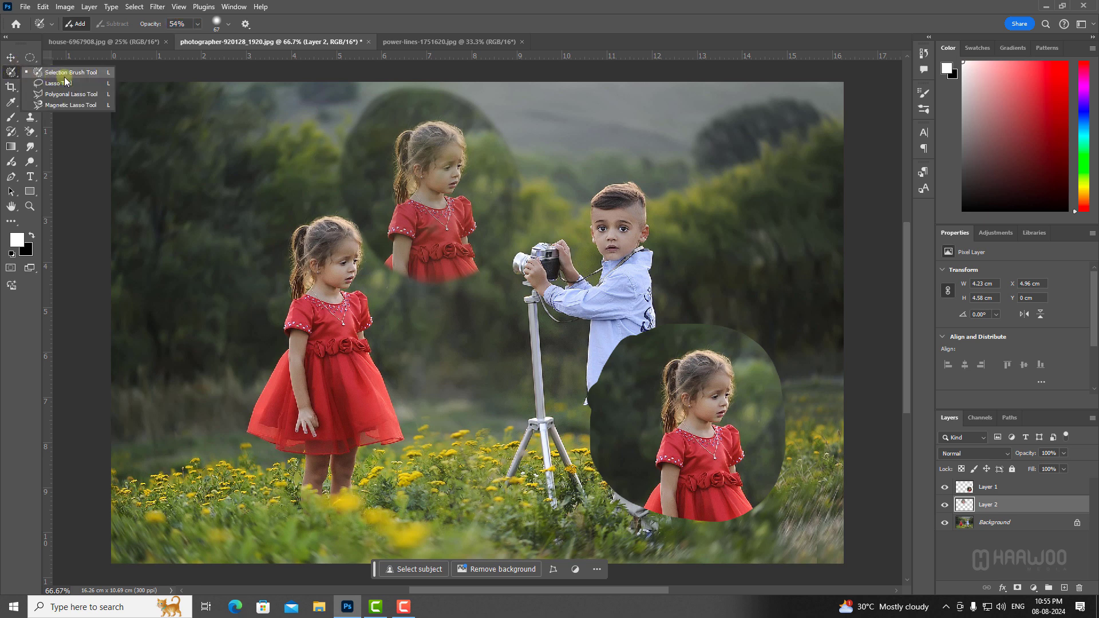
click(72, 74)
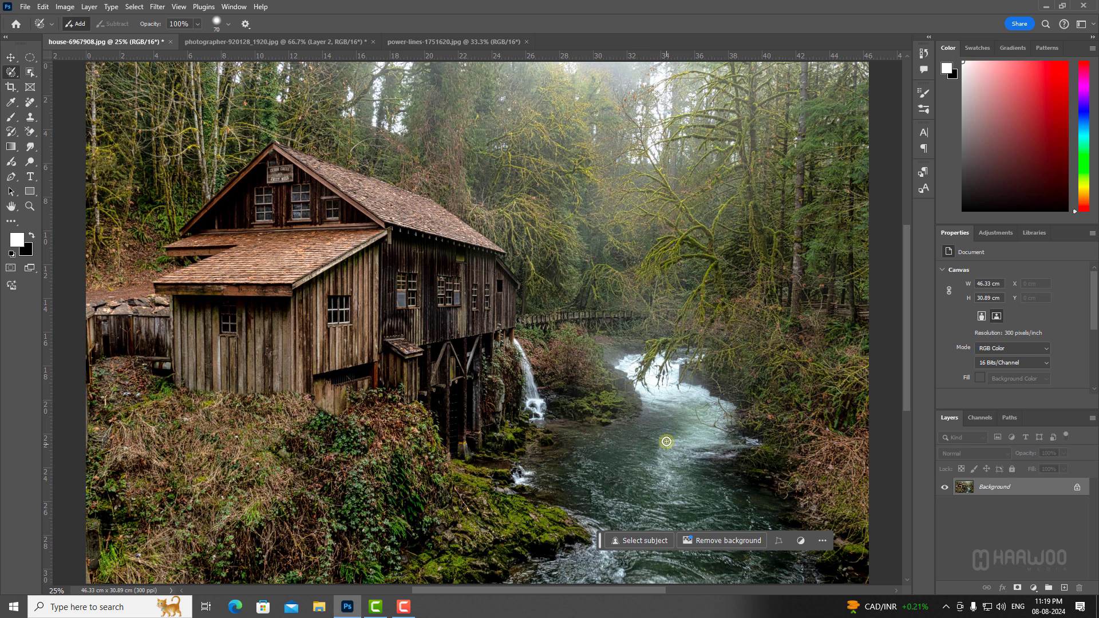
In the house image, outline a rectangular selection over the rapids and a circular one over the trees at 70 px, and clear both
mouse_move(583, 356)
mouse_down()
mouse_move(586, 448)
mouse_move(690, 438)
mouse_up()
drag(688, 360, 586, 360)
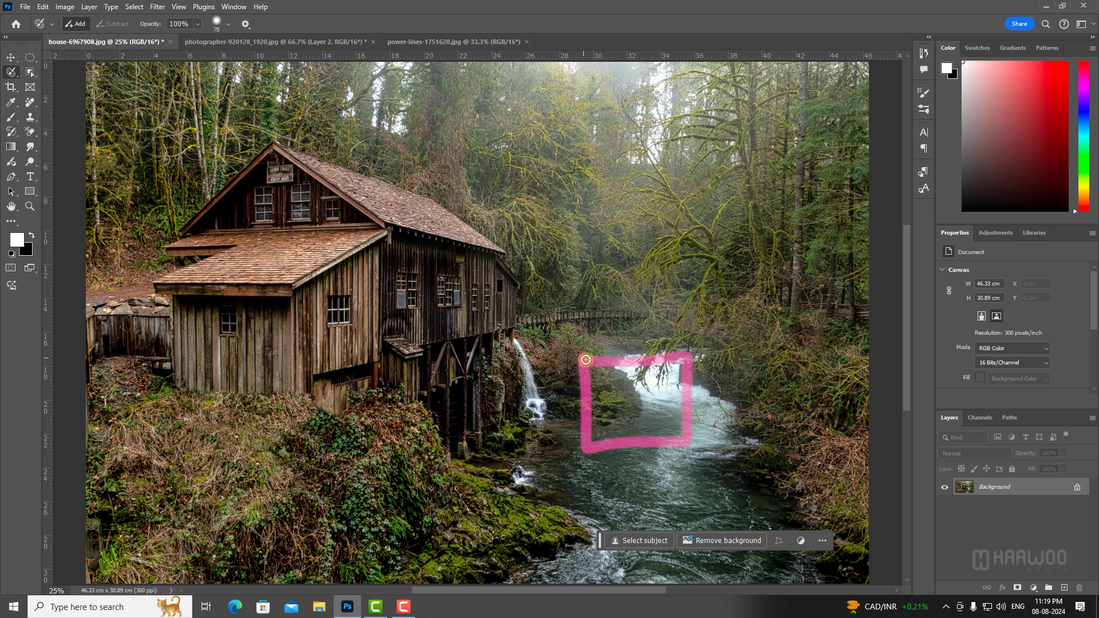
drag(586, 360, 586, 361)
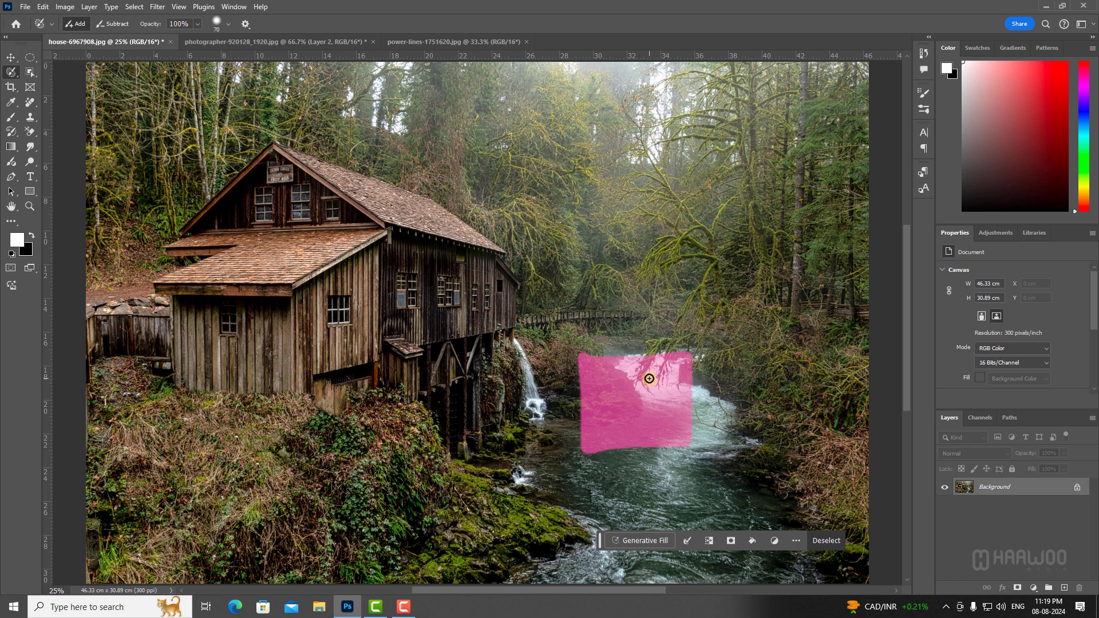
mouse_move(624, 210)
mouse_down()
mouse_move(599, 226)
mouse_move(589, 261)
mouse_move(597, 287)
mouse_move(620, 298)
mouse_move(651, 293)
mouse_move(667, 267)
mouse_move(661, 227)
mouse_move(624, 213)
mouse_up()
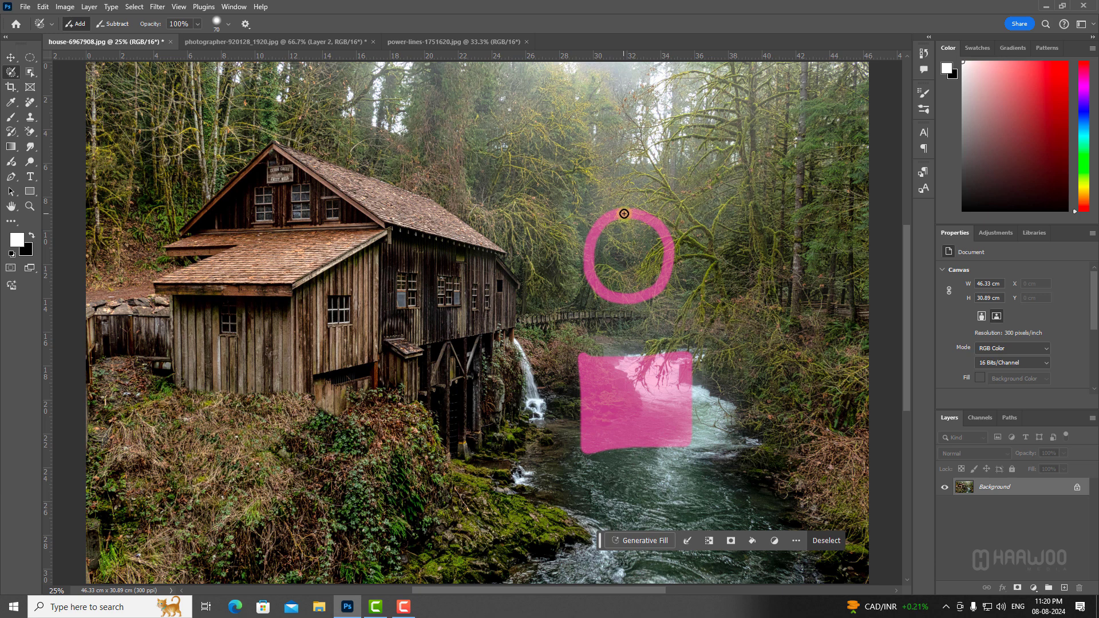
drag(624, 214, 624, 213)
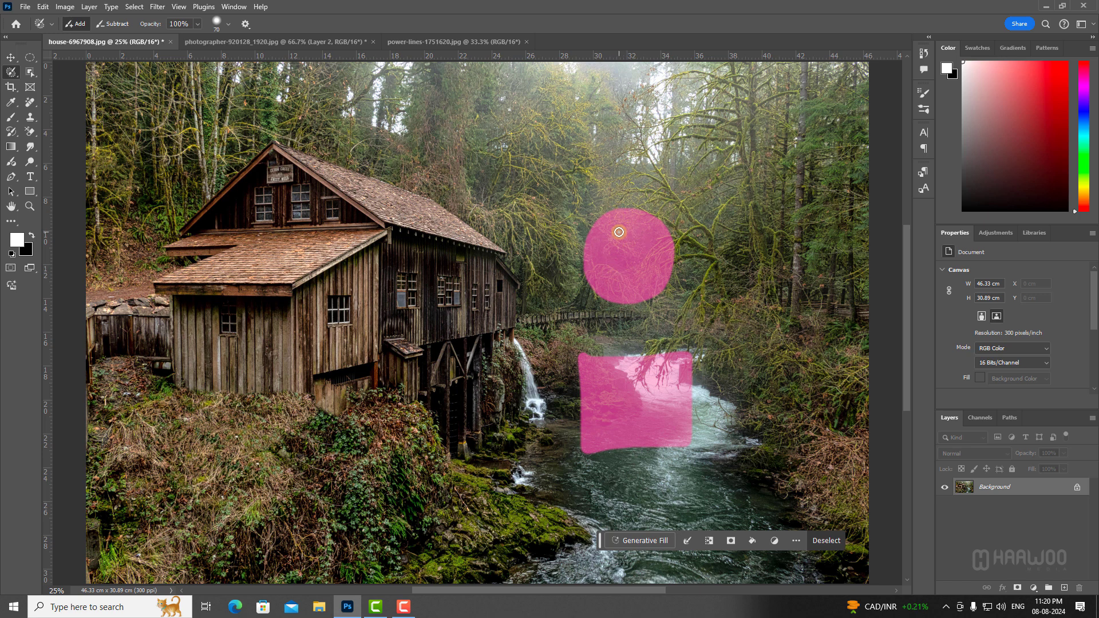
key(ctrl+d)
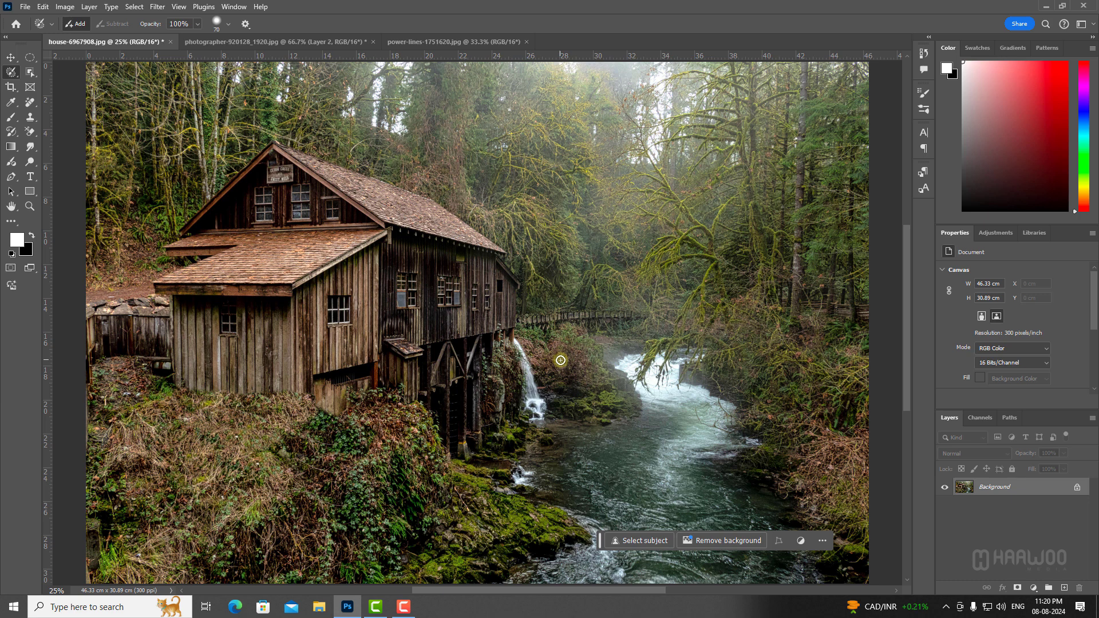
Enlarge the Selection Brush to 125 px and outline a closed selection over the bushy bank beside the small waterfall
key(bracketright)
key(bracketright)
key(bracketright)
key(bracketright)
key(bracketright)
key(bracketleft)
mouse_move(545, 374)
mouse_down()
mouse_move(551, 413)
mouse_move(568, 419)
mouse_move(636, 410)
mouse_move(617, 376)
mouse_move(547, 369)
mouse_move(552, 405)
mouse_up()
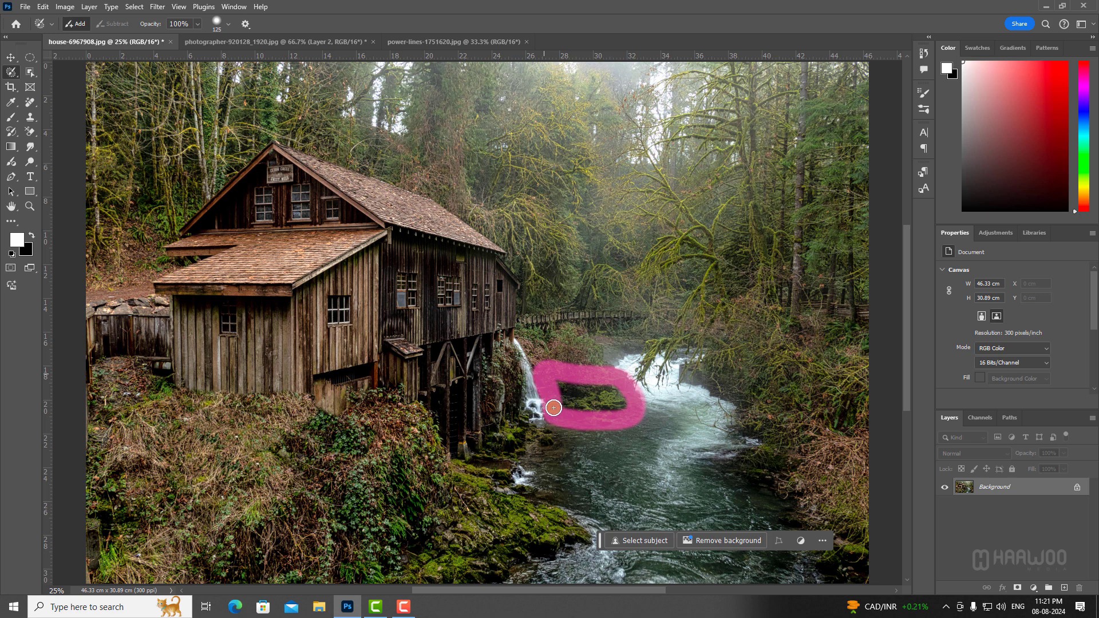
drag(554, 408, 555, 407)
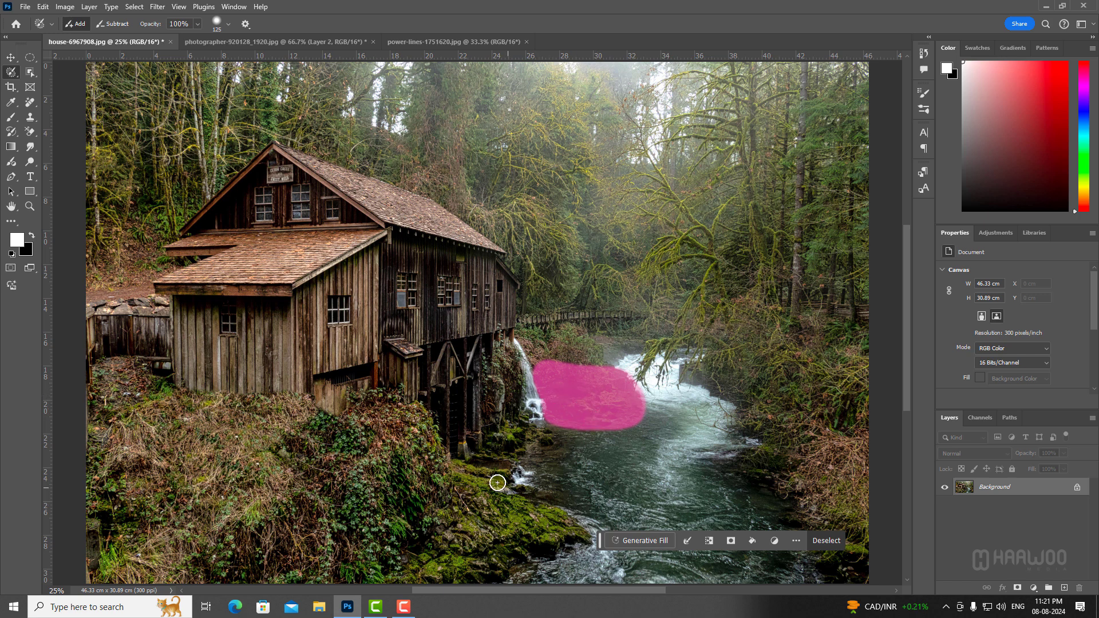
Add the mossy riverbank in the image's lower middle to the selection by outlining it down to the image's edge
mouse_move(451, 471)
mouse_down()
mouse_move(441, 499)
mouse_move(362, 545)
mouse_move(252, 588)
mouse_up()
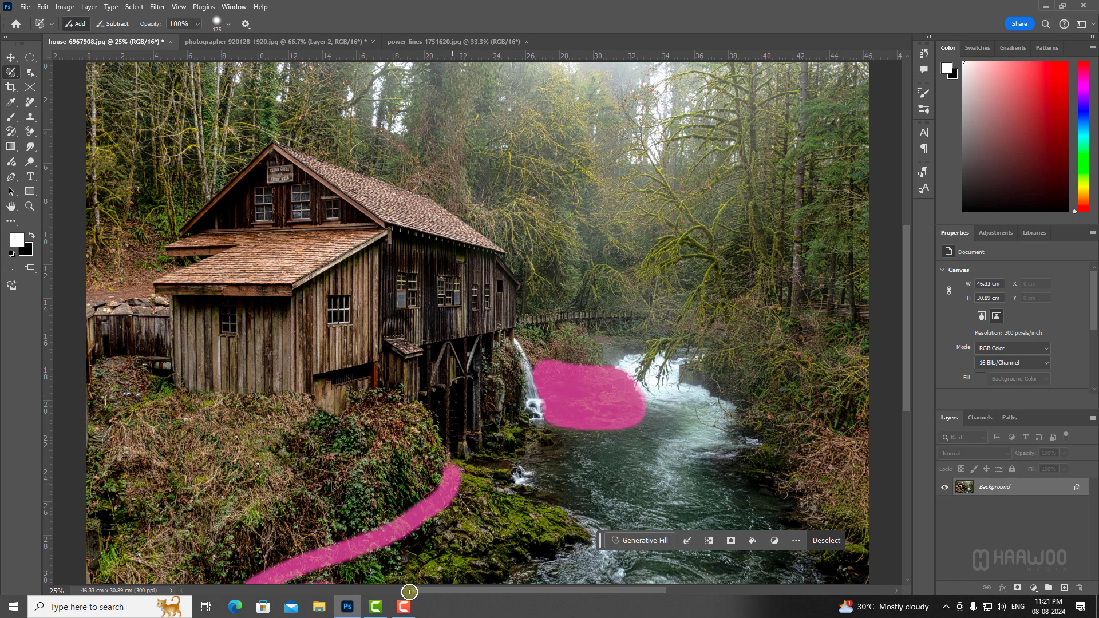
mouse_move(409, 592)
mouse_down()
mouse_move(502, 582)
mouse_move(574, 551)
mouse_up()
drag(576, 520, 460, 471)
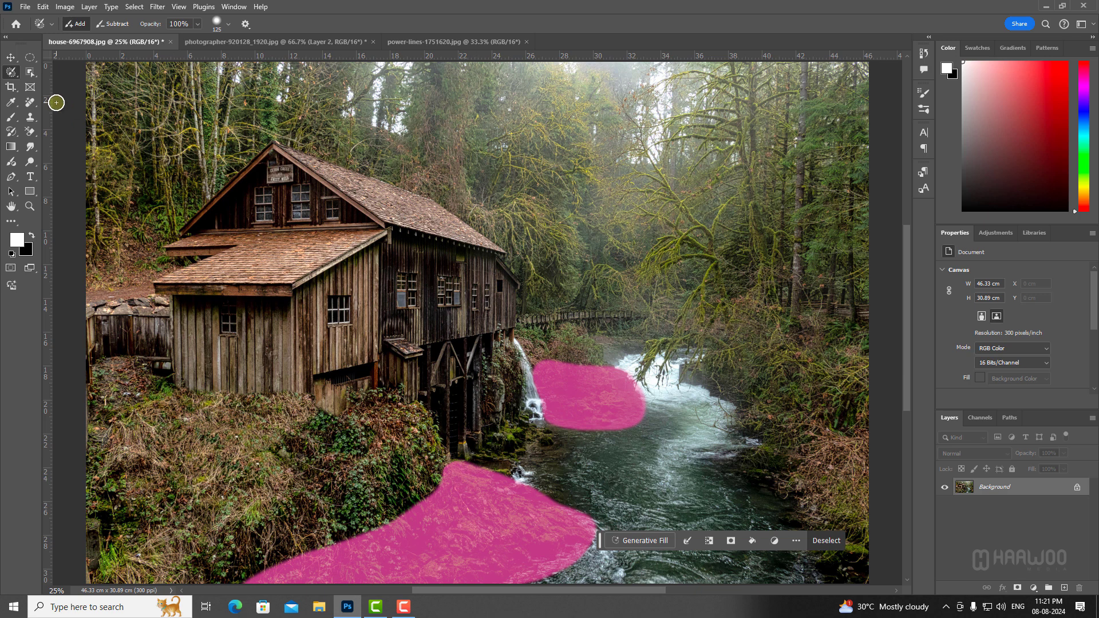
Darken the midtones of the selected areas slightly with a Curves adjustment layer, and compare the image with and without it
click(30, 58)
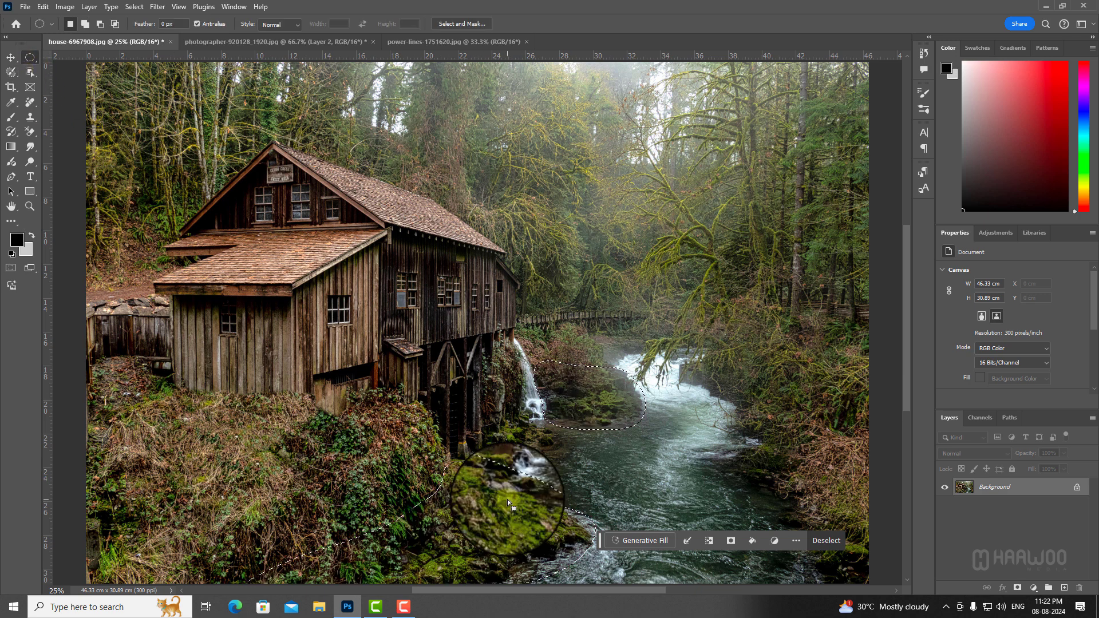
click(1032, 588)
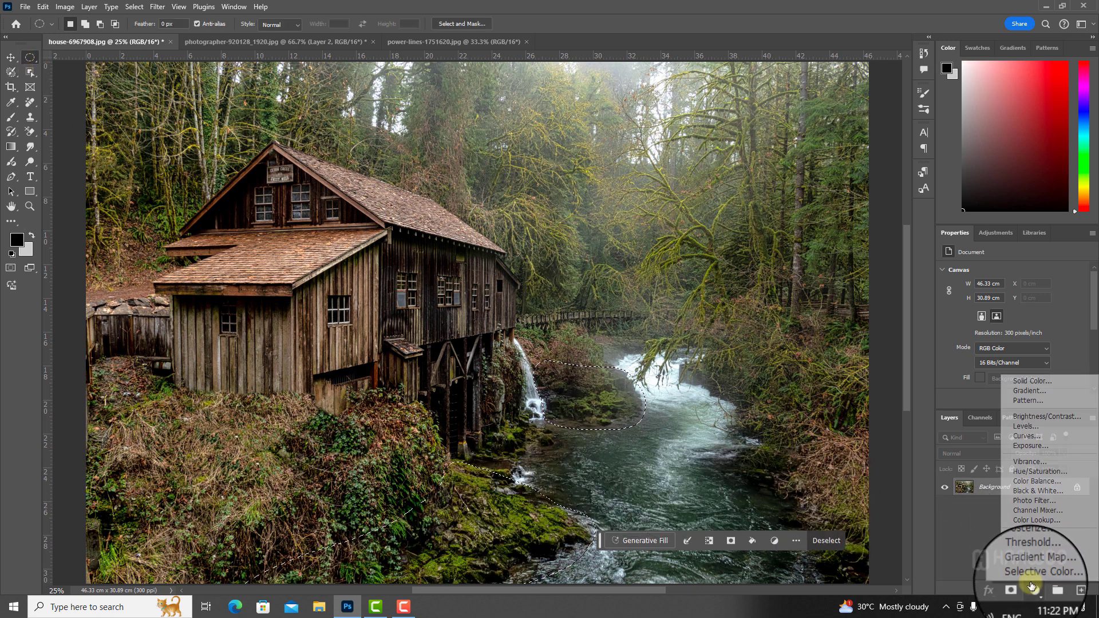
click(1021, 435)
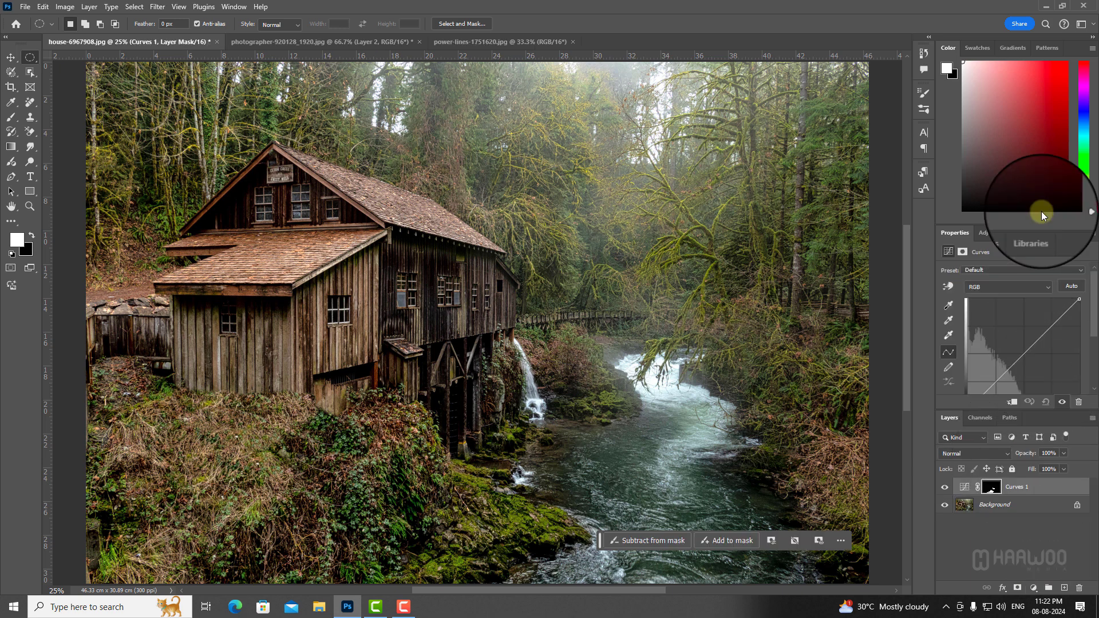
click(1024, 354)
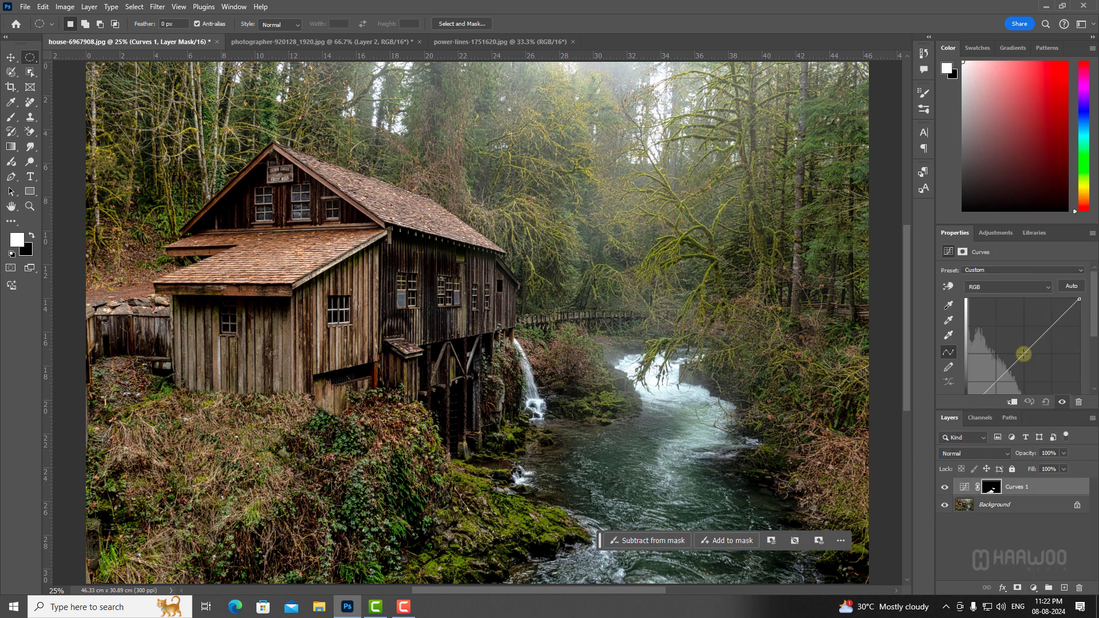
drag(1024, 355, 1029, 356)
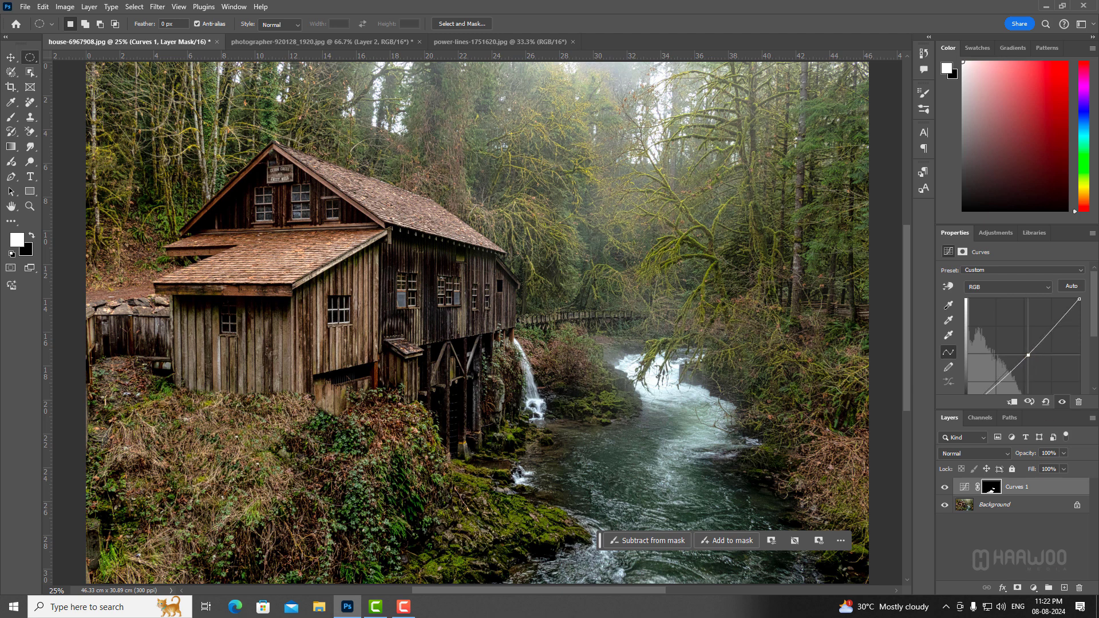
click(944, 487)
click(944, 487)
click(943, 488)
click(944, 487)
Outline a closed selection around the window on the house's front side wall on the Background layer with a 70 px Selection Brush
click(1014, 507)
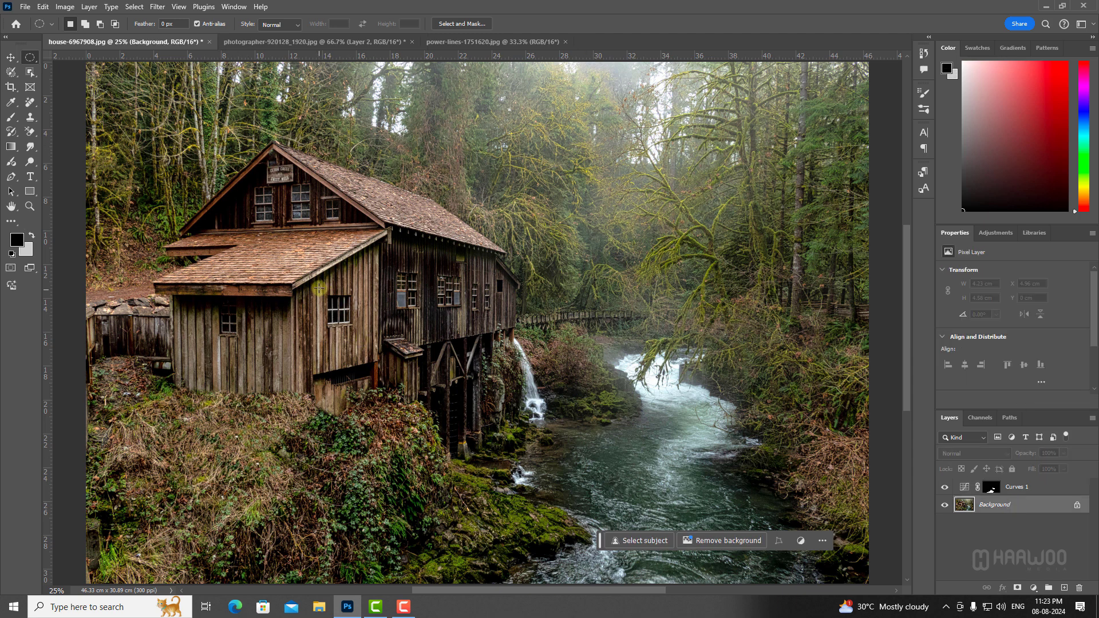
key(w)
key(x)
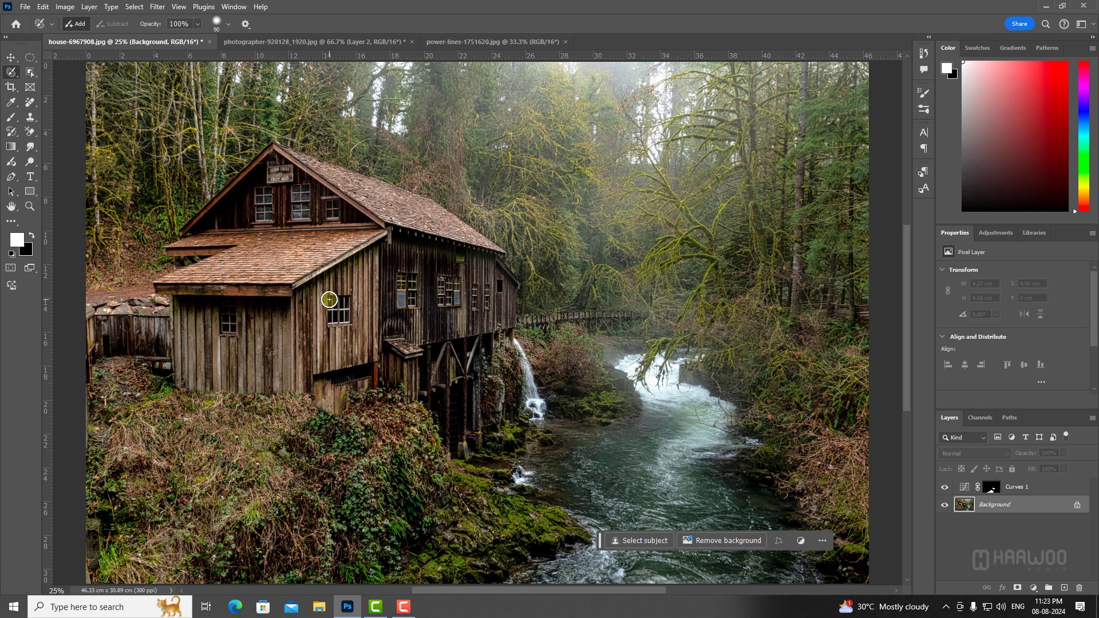
key(bracketleft)
mouse_move(332, 290)
mouse_down()
mouse_move(357, 303)
mouse_move(357, 327)
mouse_move(325, 331)
mouse_up()
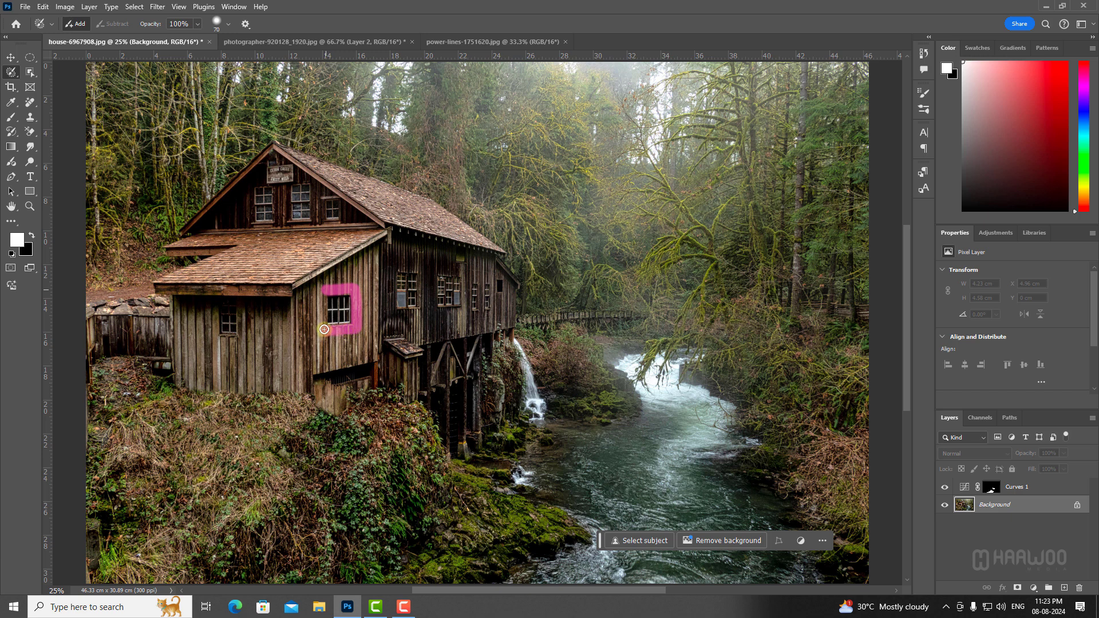
drag(324, 323, 323, 292)
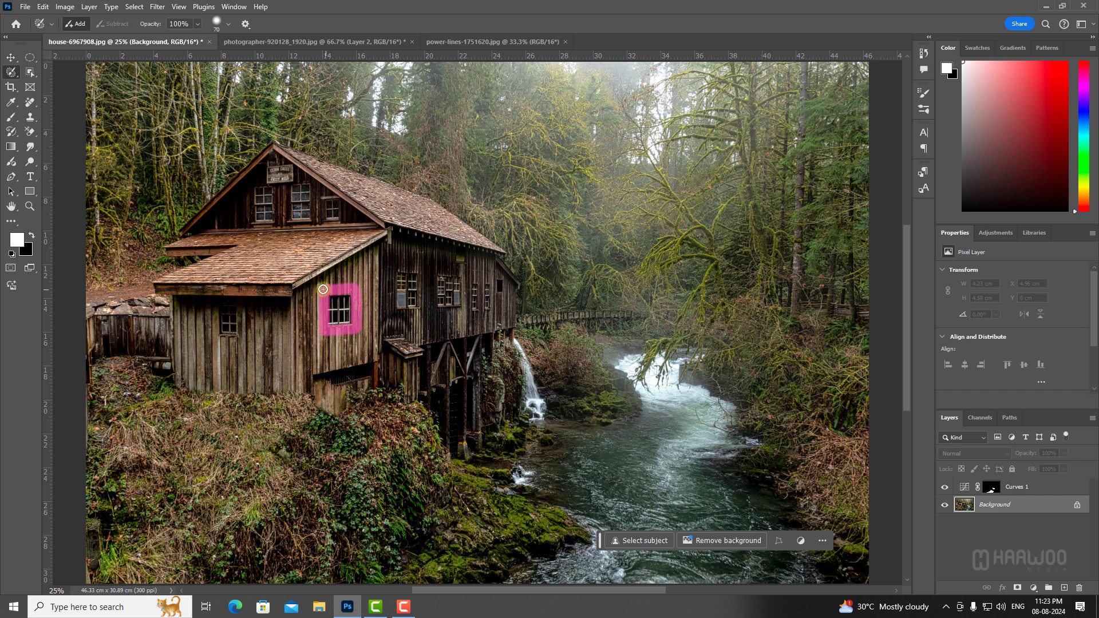
drag(323, 290, 323, 289)
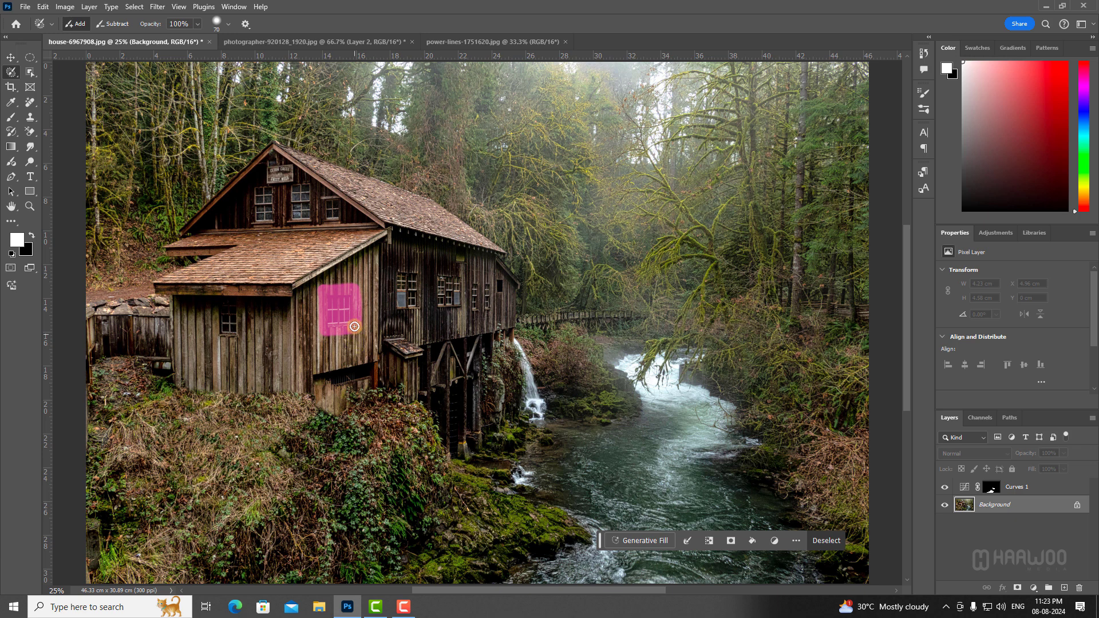
Remove the selected window from the house's side wall with a Content-Aware fill, and clear the selection
click(31, 59)
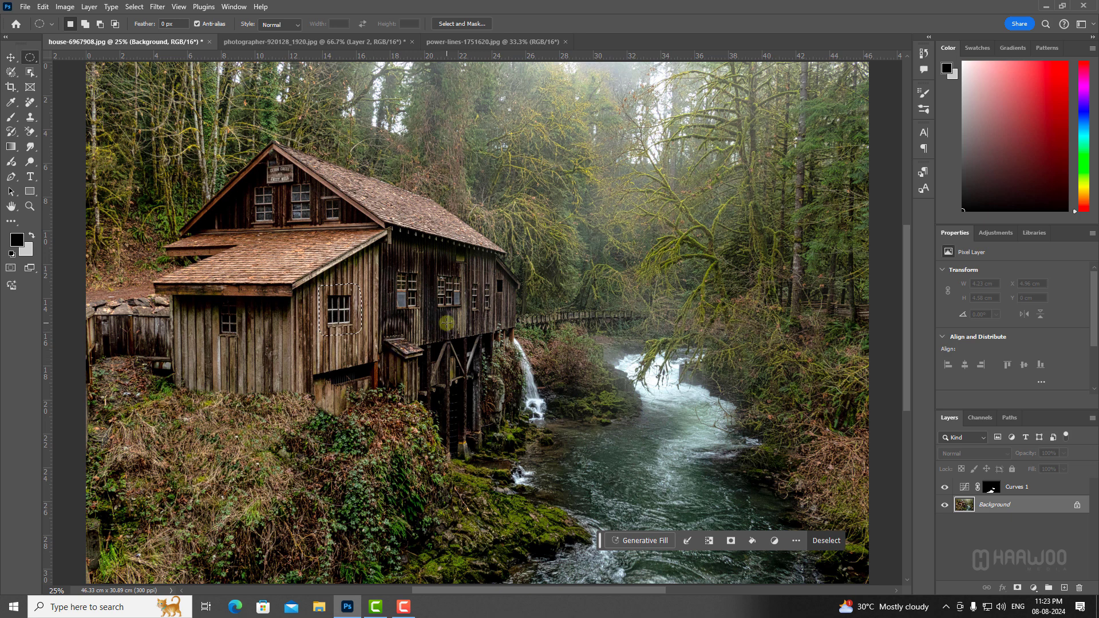
key(shift+F5)
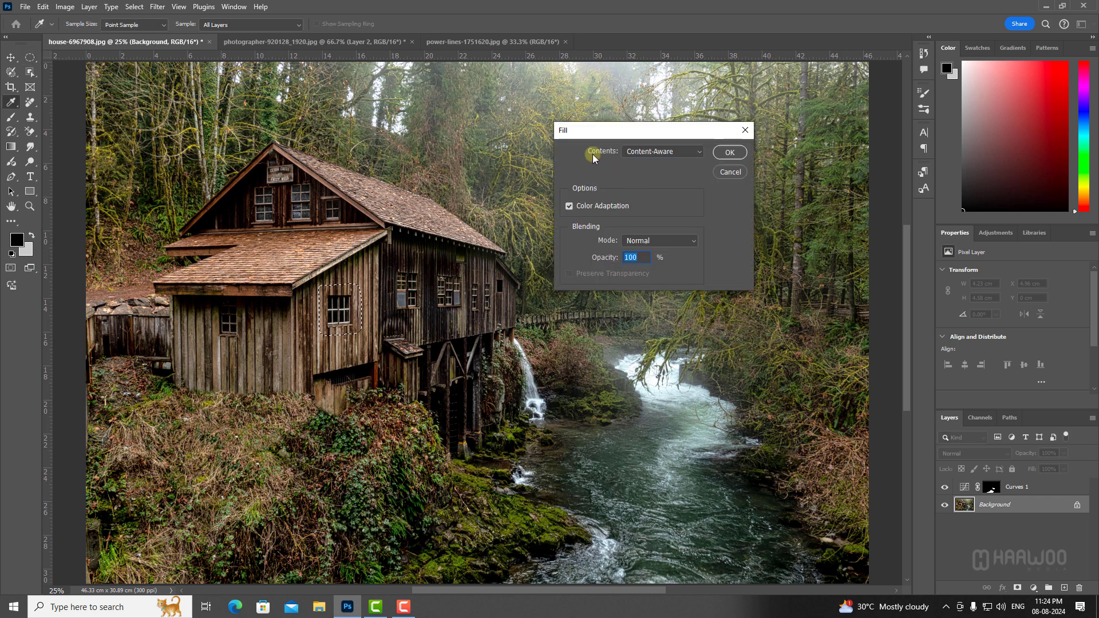
click(661, 151)
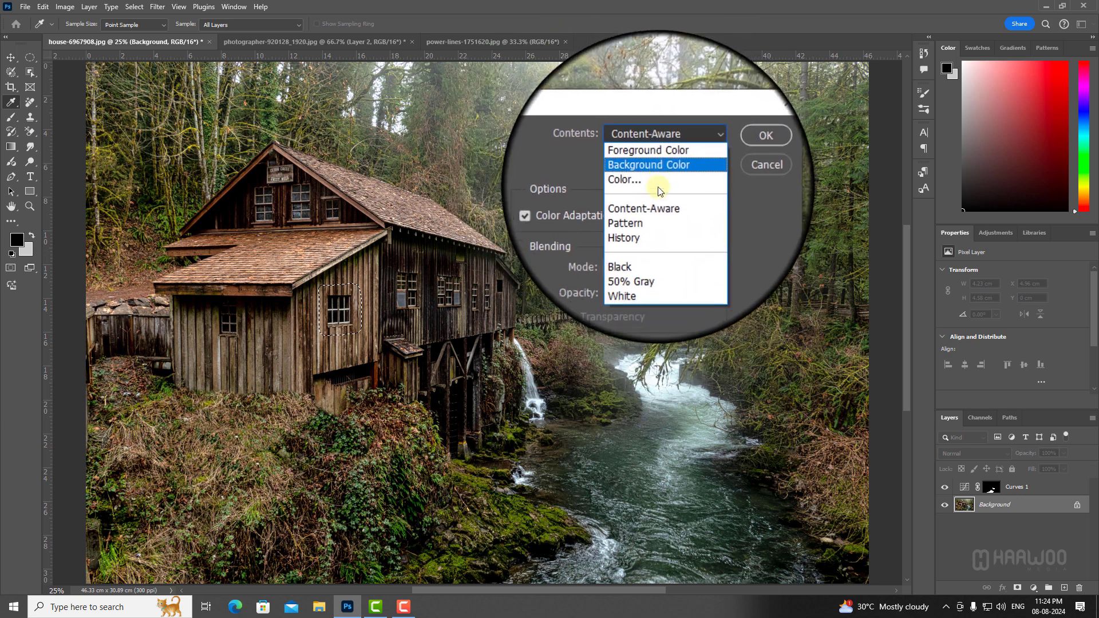
click(677, 202)
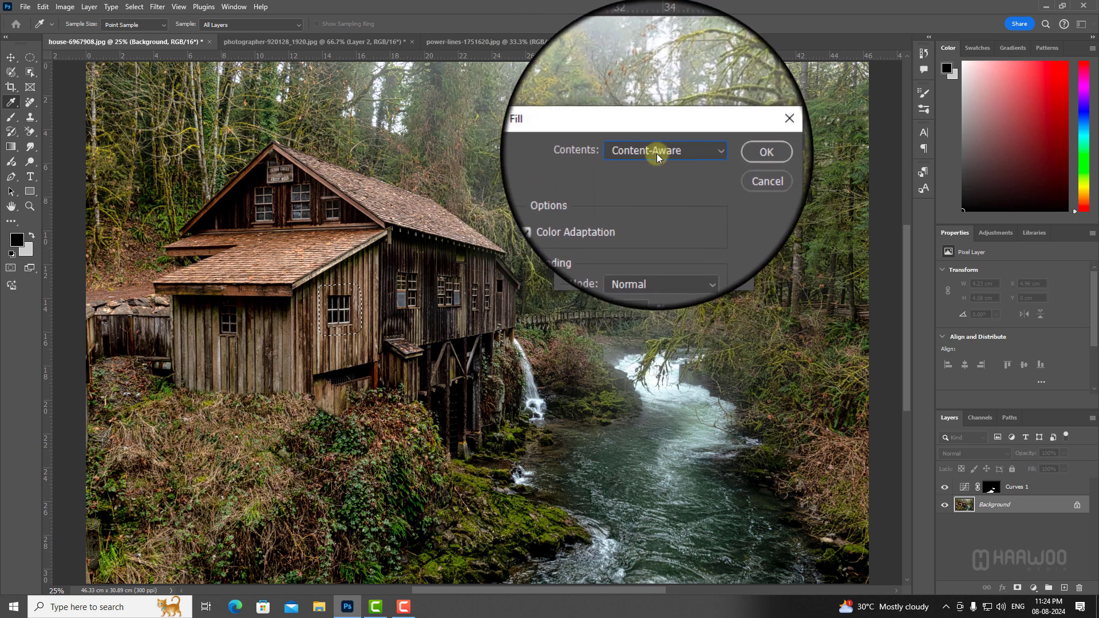
click(726, 153)
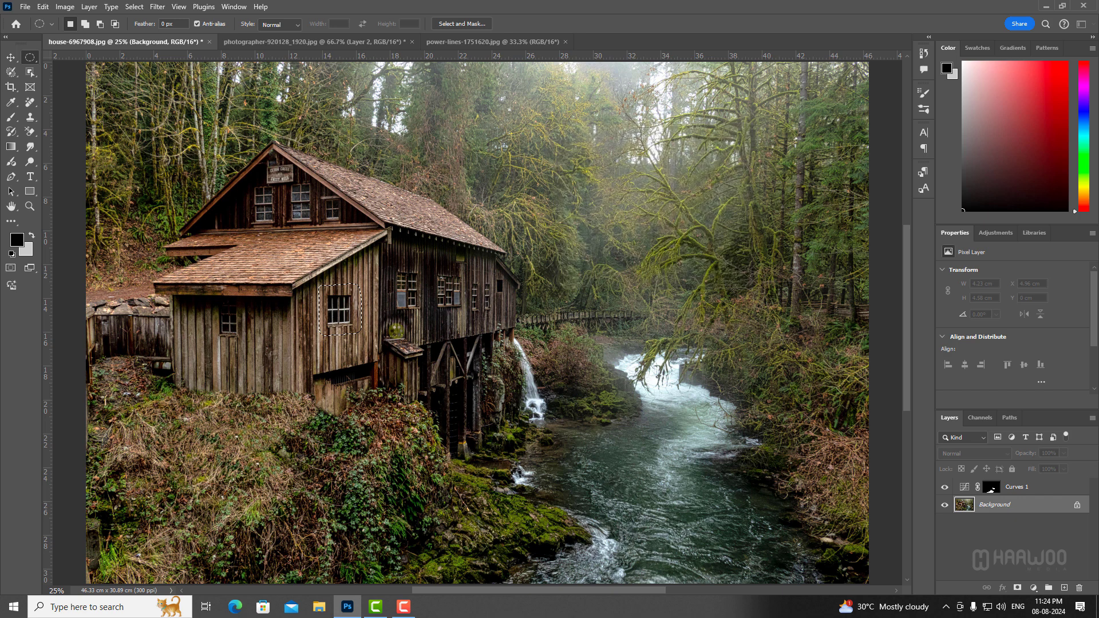
key(ctrl+d)
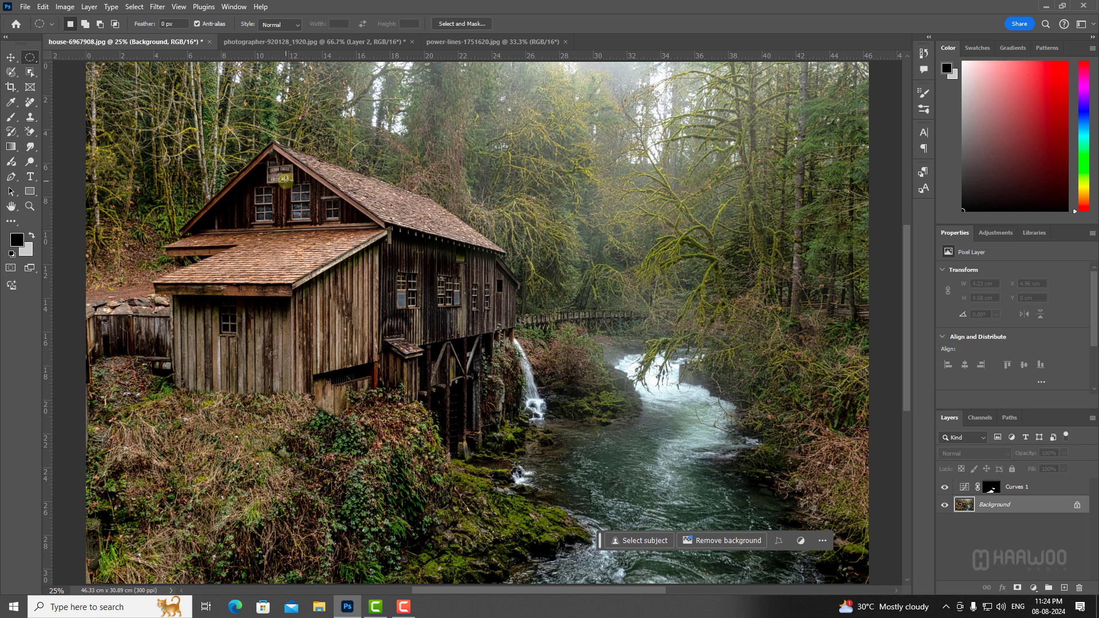
Reduce the Selection Brush to 50 px and outline a closed selection around the sign under the house's gable peak
click(11, 72)
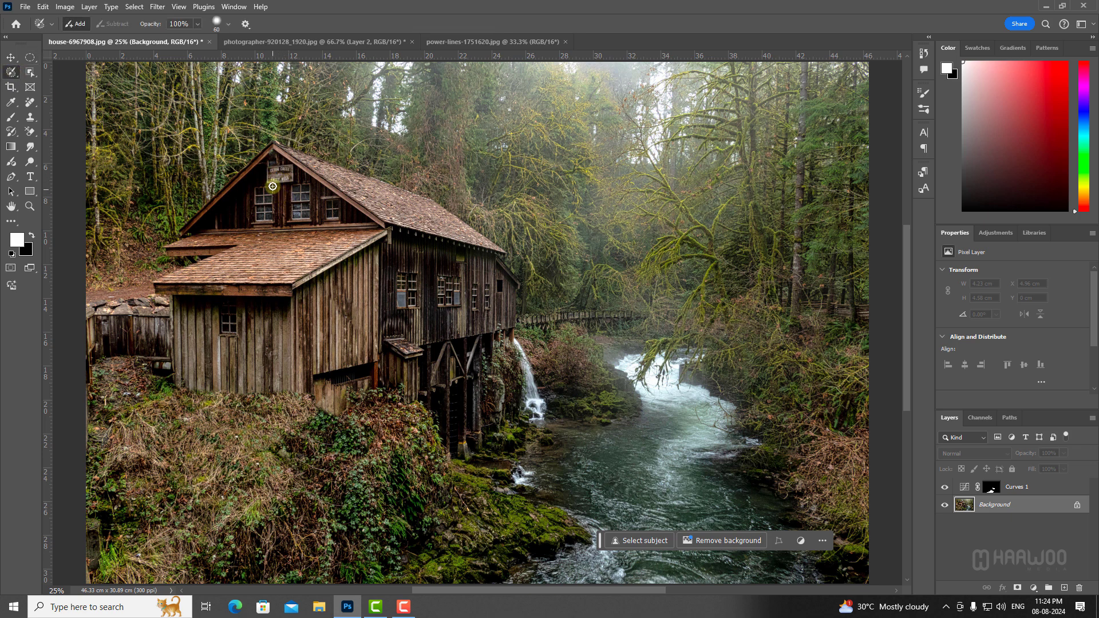
key(bracketleft)
key(bracketleft)
drag(267, 167, 266, 183)
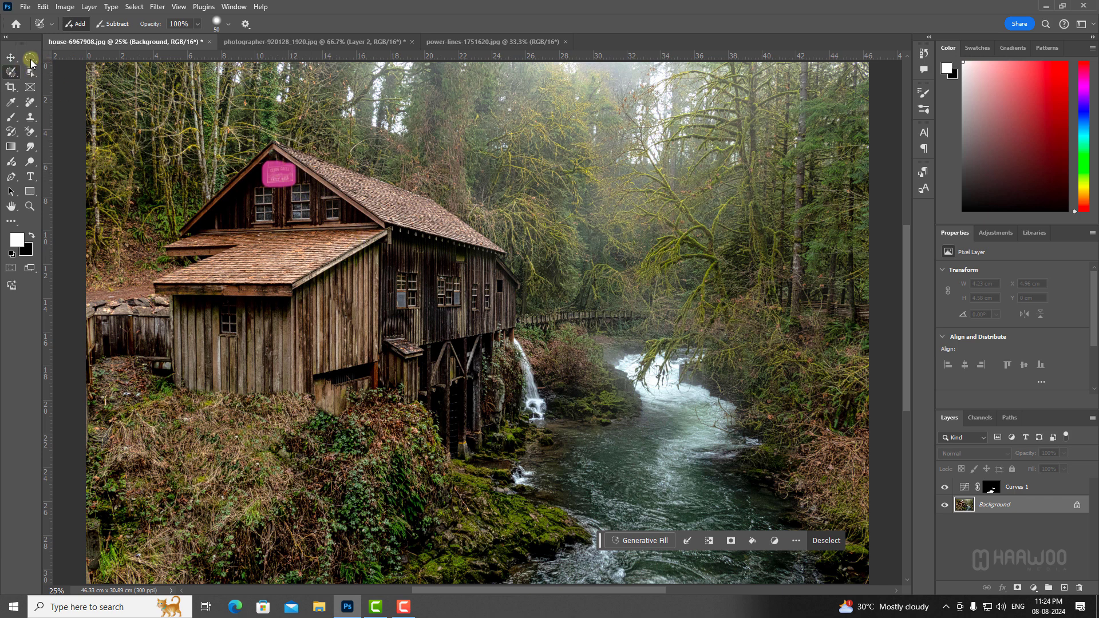
Remove the selected gable sign with a Content-Aware fill, and clear the selection
click(30, 57)
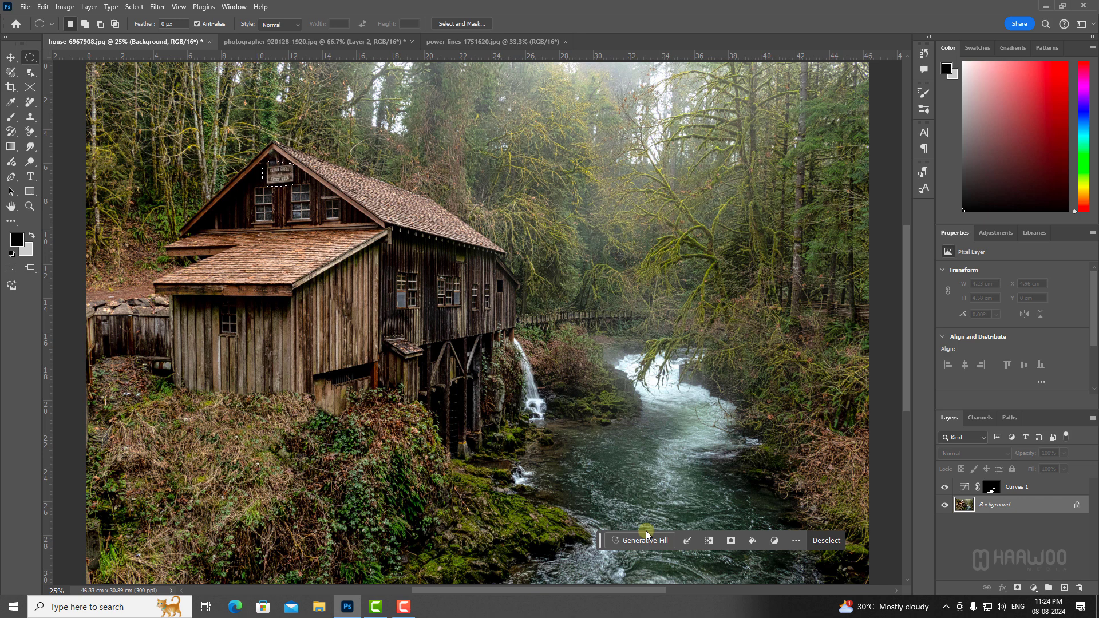
key(shift+BackSpace)
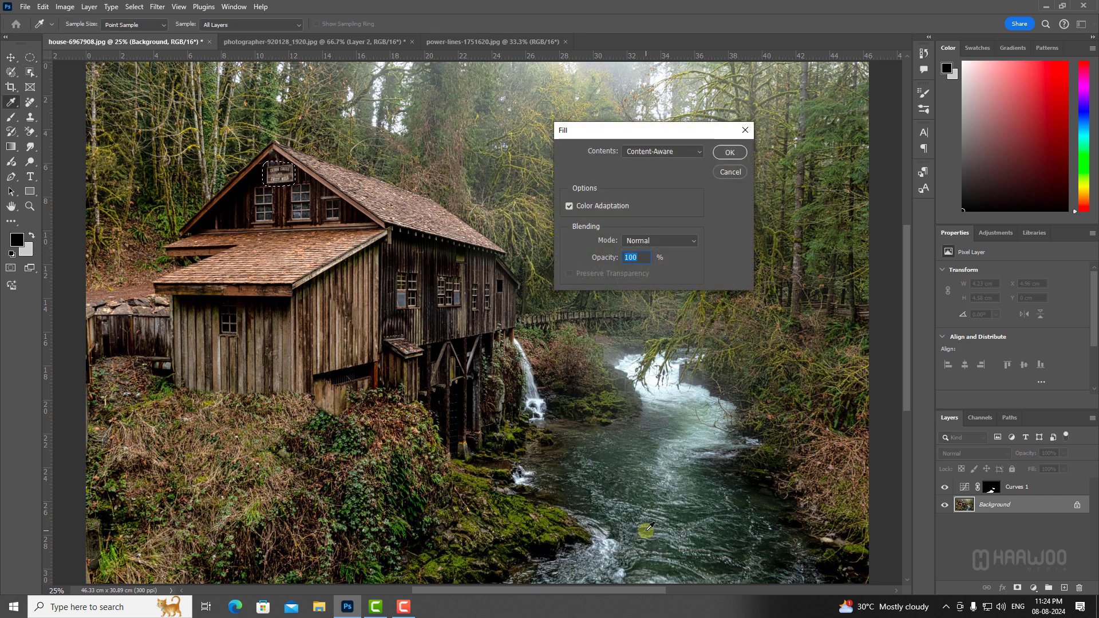
click(730, 172)
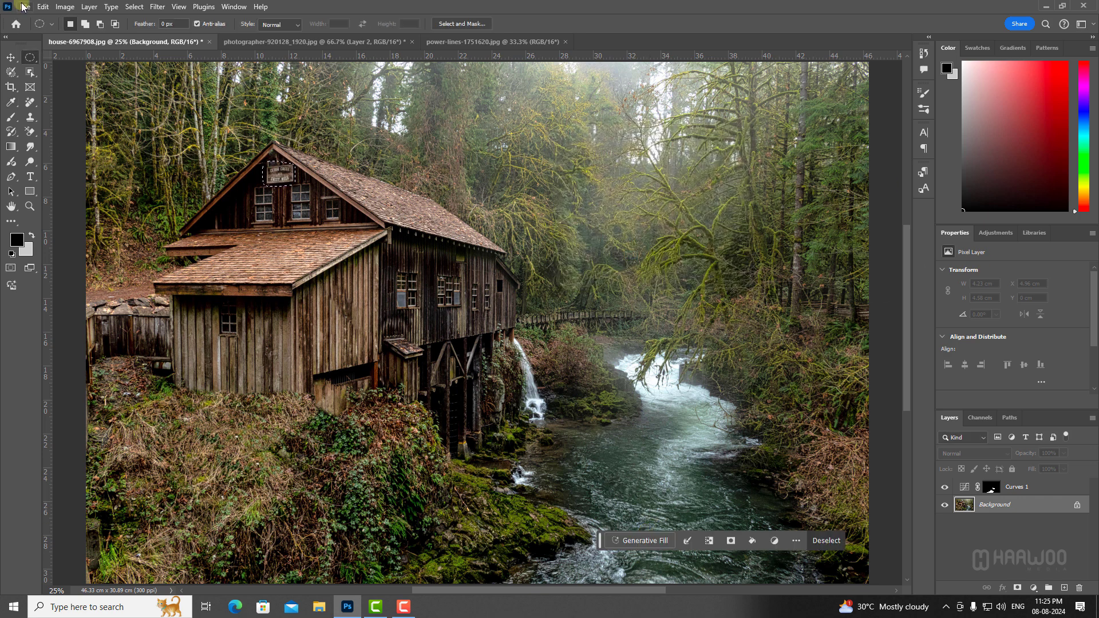
click(43, 7)
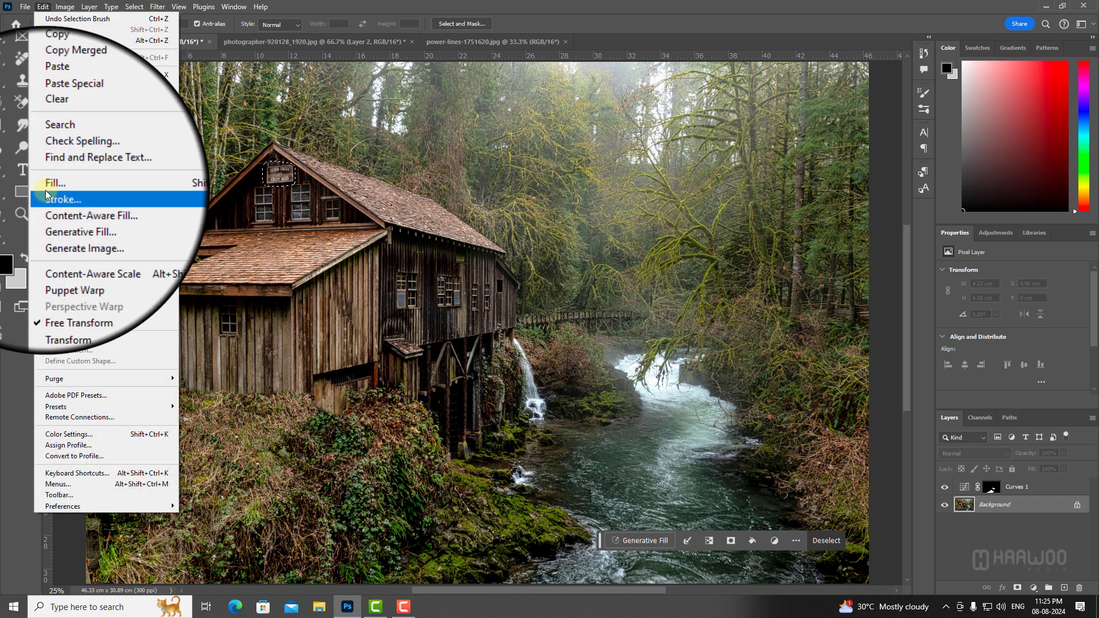
click(128, 185)
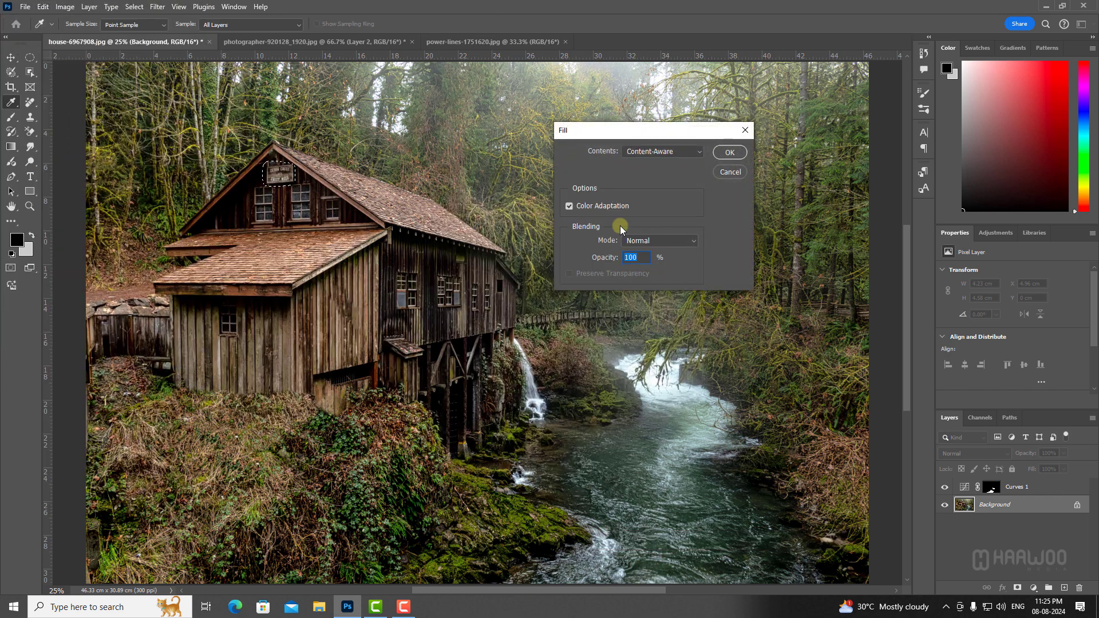
drag(567, 132, 498, 141)
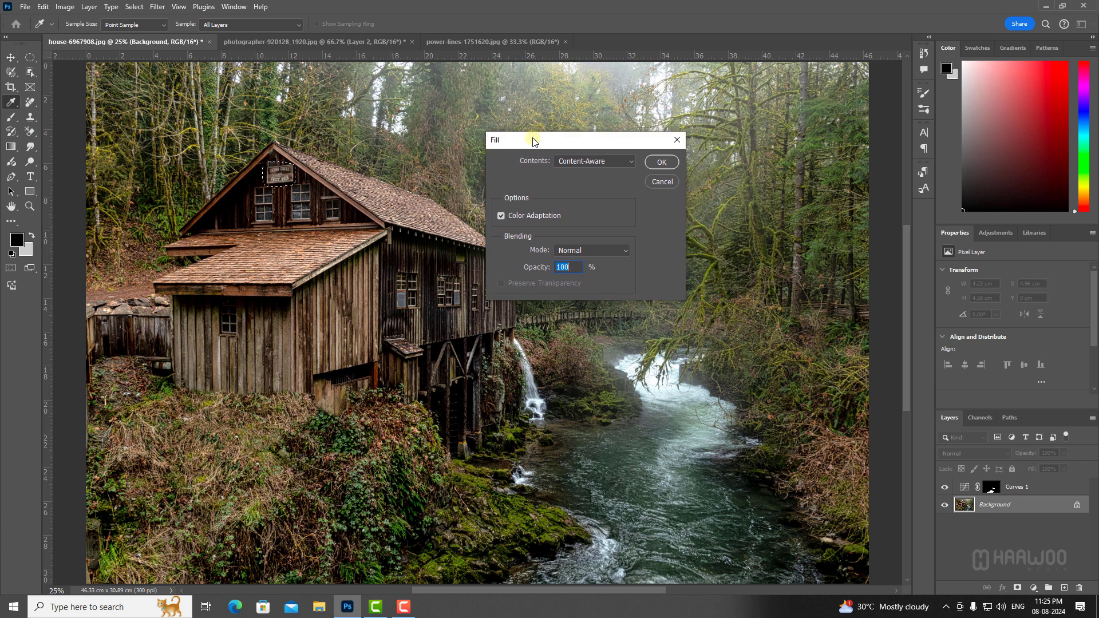
click(571, 161)
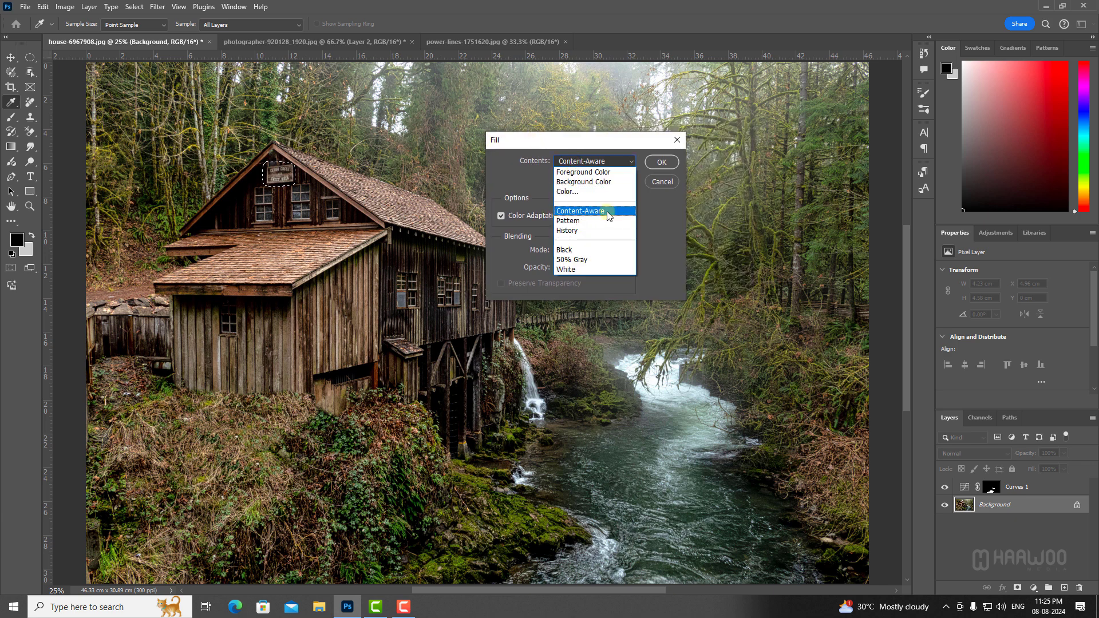
click(607, 211)
click(666, 162)
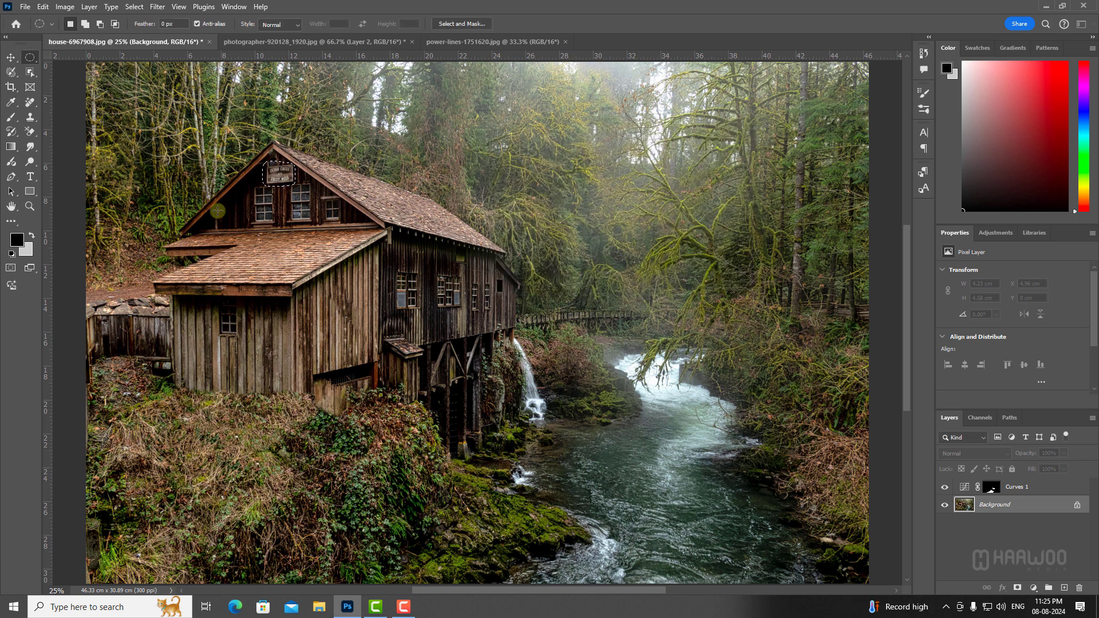
click(297, 184)
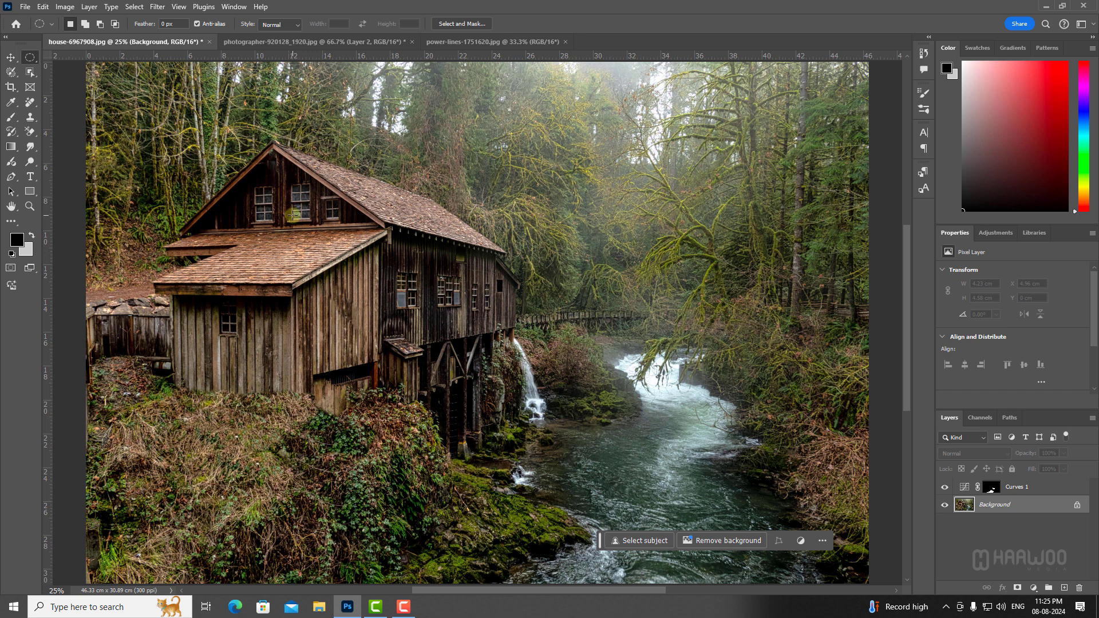
Outline a closed selection over the house's lower front roof with the 50 px Selection Brush
key(w)
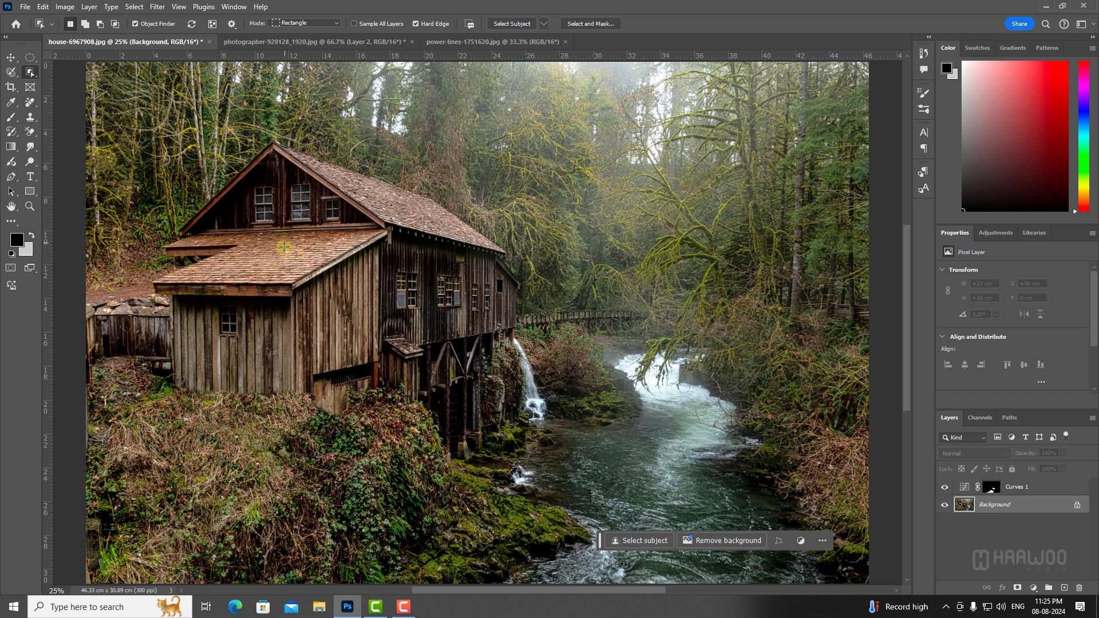
click(7, 68)
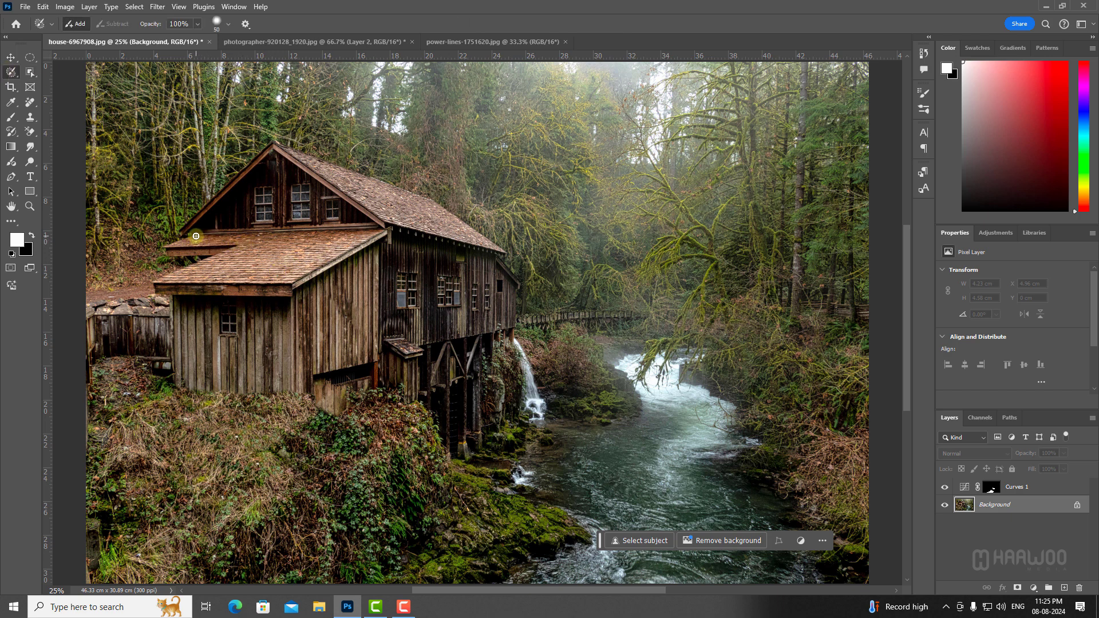
mouse_move(196, 236)
mouse_down()
mouse_move(169, 253)
mouse_move(223, 251)
mouse_move(157, 291)
mouse_move(292, 295)
mouse_move(388, 233)
mouse_move(194, 235)
mouse_up()
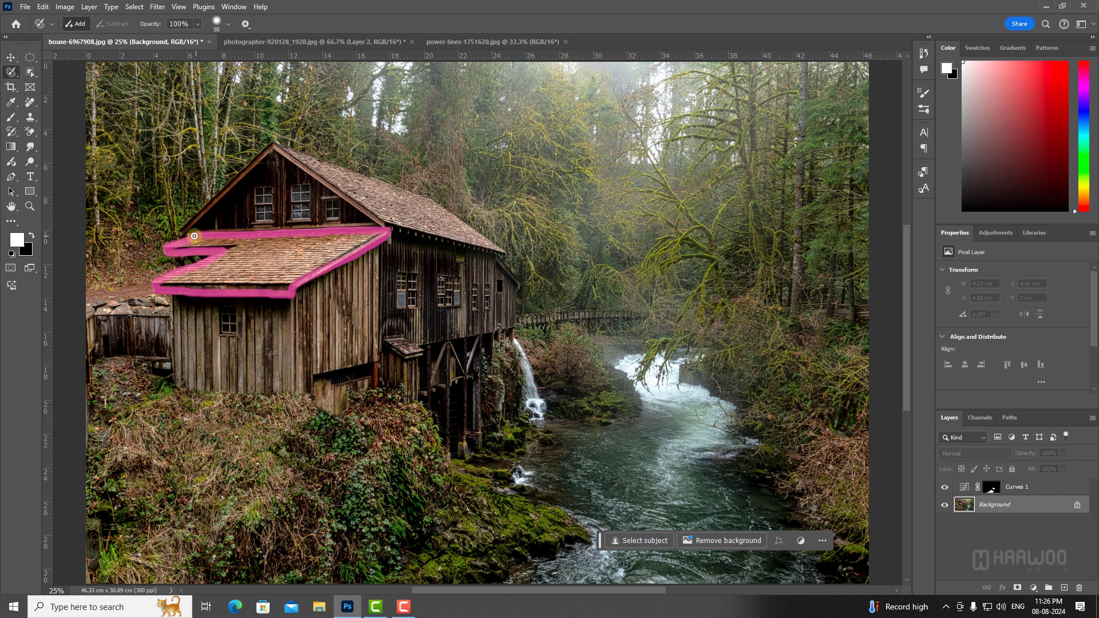
drag(195, 235, 193, 236)
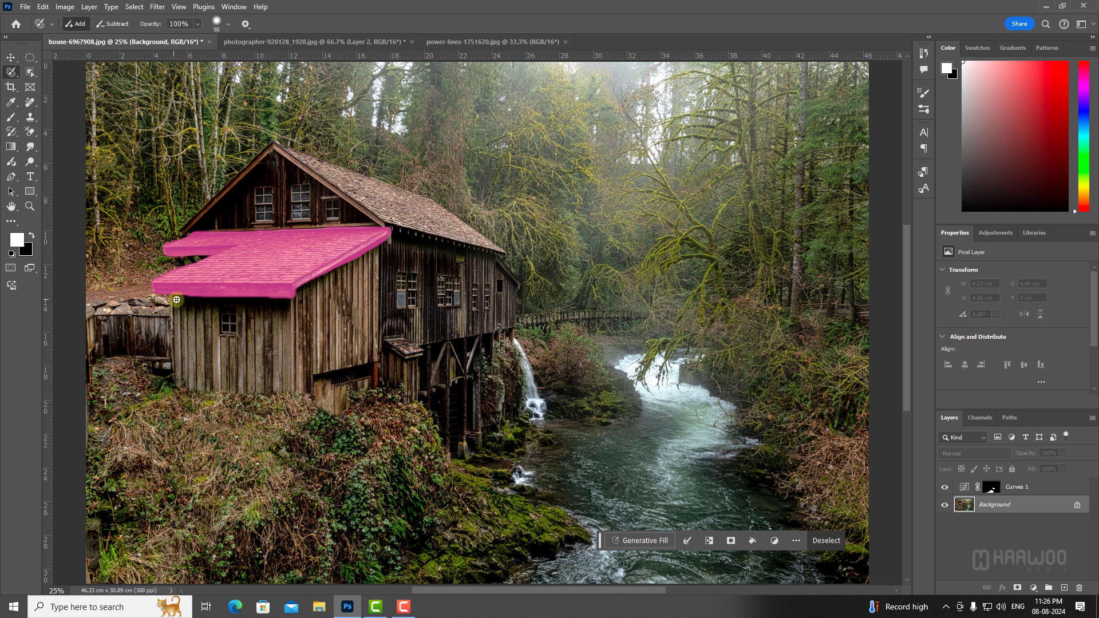
Subtract the excess from the roof selection along its sloping edge and lower corner with the Selection Brush
click(109, 26)
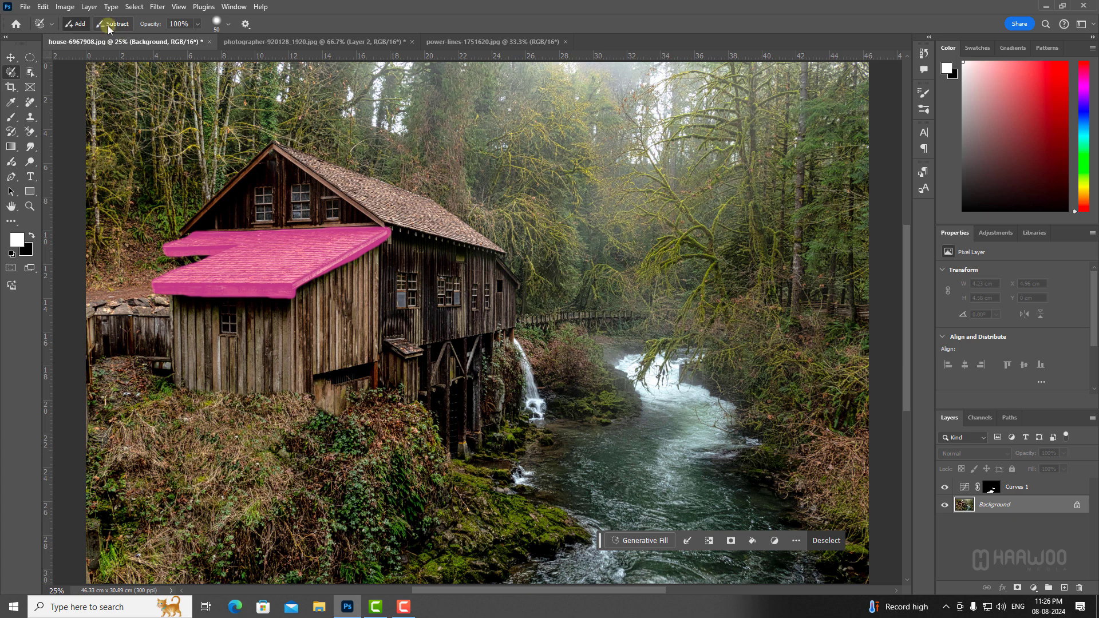
key(x)
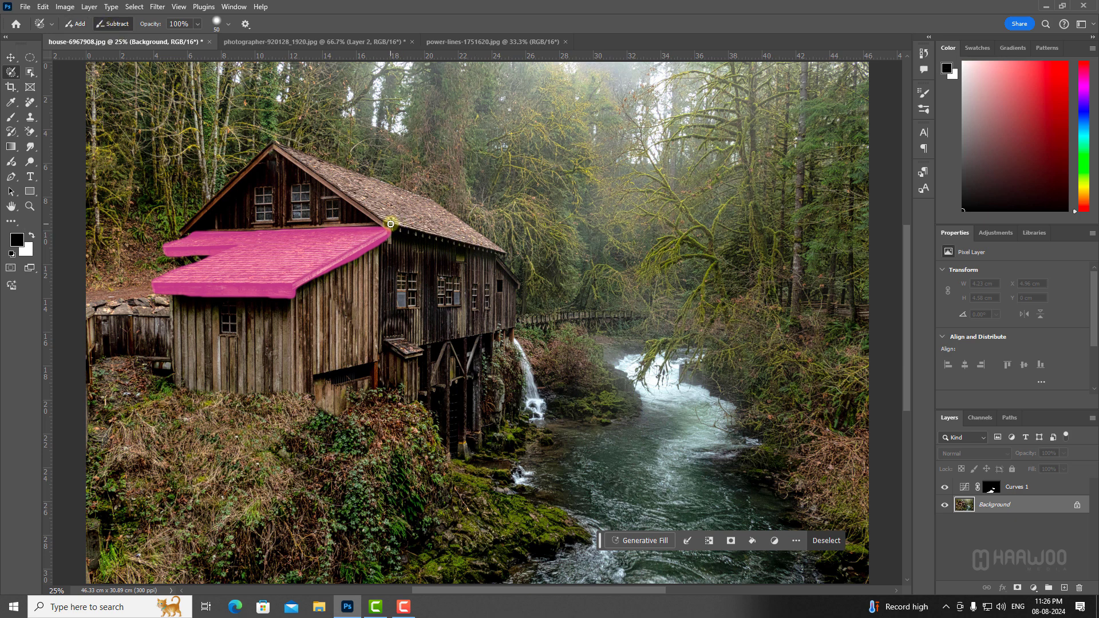
mouse_move(392, 233)
mouse_down()
mouse_move(391, 246)
mouse_move(392, 237)
mouse_move(323, 281)
mouse_move(384, 263)
mouse_move(391, 242)
mouse_move(315, 298)
mouse_move(301, 293)
mouse_up()
drag(293, 302, 297, 306)
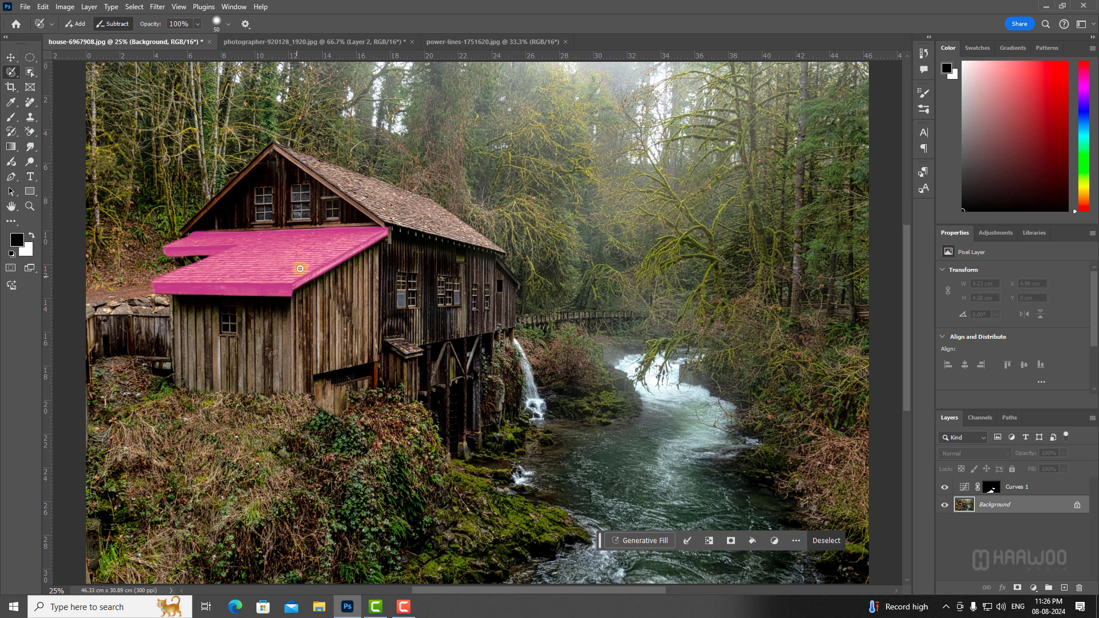
Raise the selected roof's saturation slightly with a Hue/Saturation adjustment layer, and toggle the layer's visibility to compare
click(29, 57)
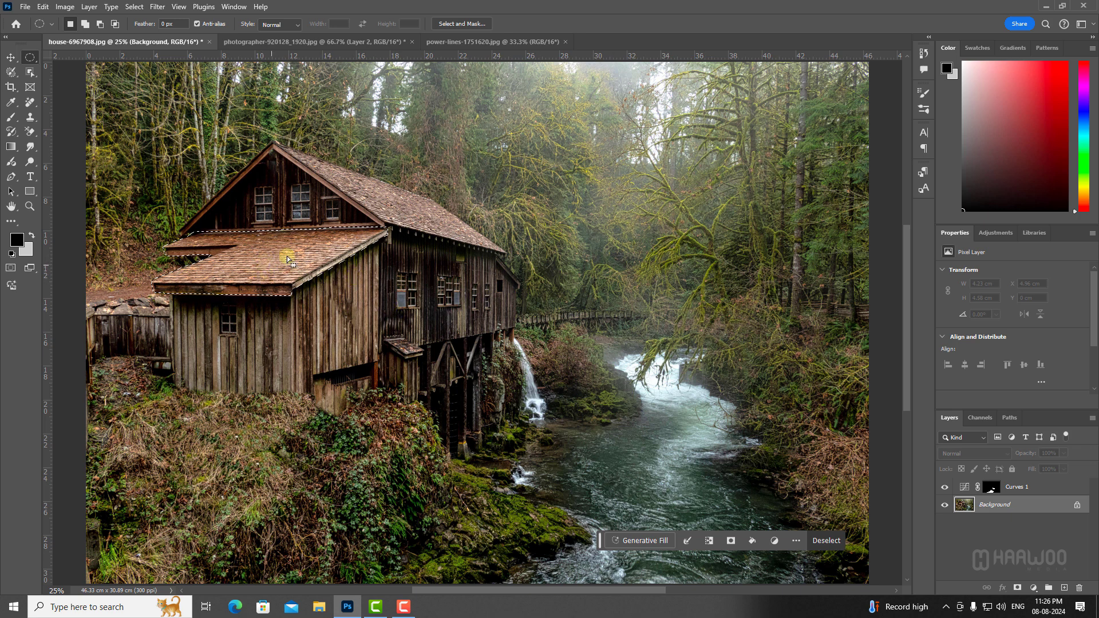
click(1037, 593)
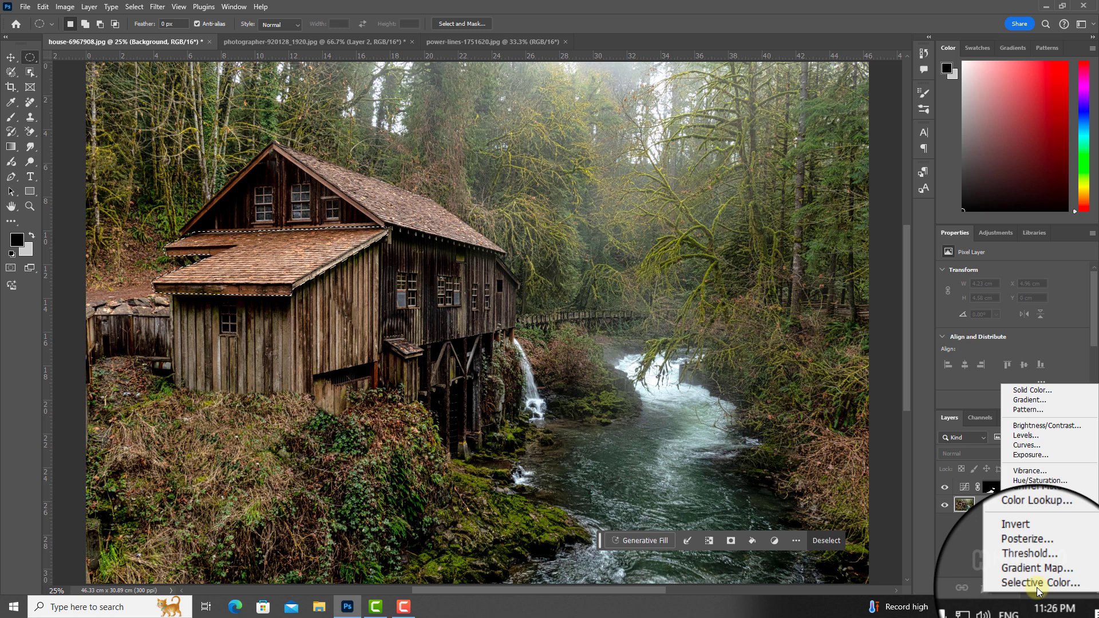
click(1052, 481)
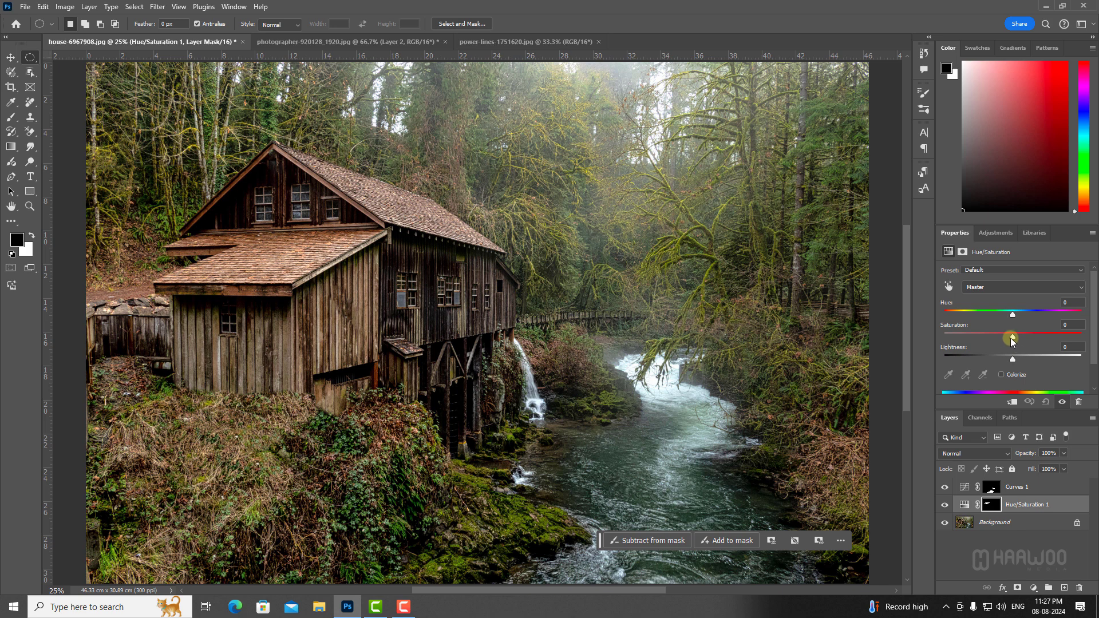
drag(1012, 337, 1025, 338)
click(946, 505)
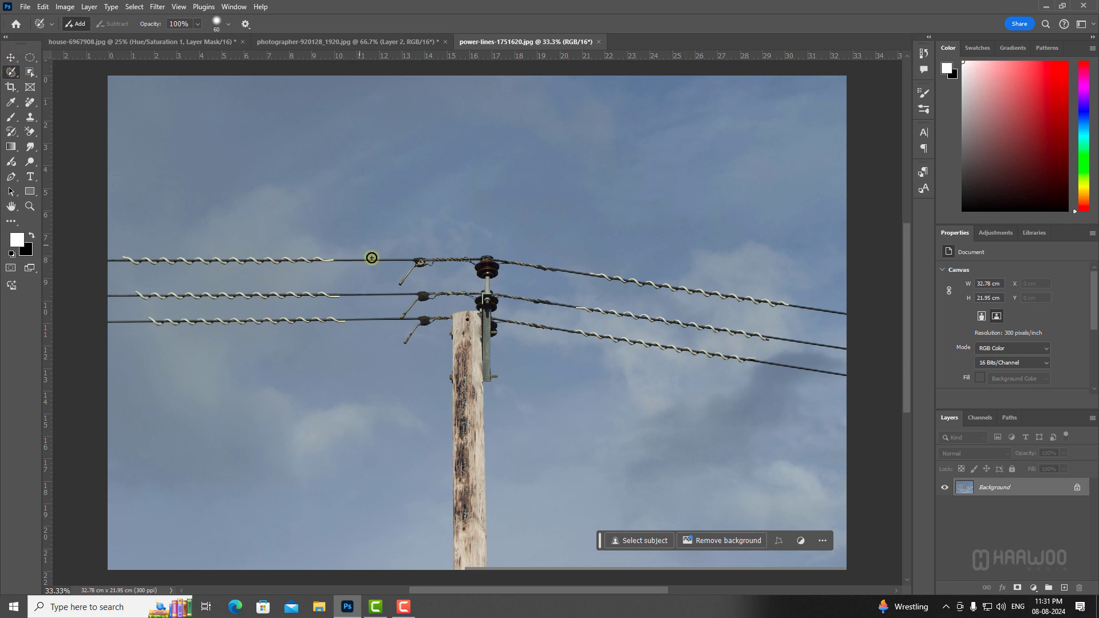
In power-lines-1751620.jpg, outline six small closed selection patches across the wires on both sides of the pole with a 60 px Selection Brush
mouse_move(353, 250)
mouse_down()
mouse_move(371, 267)
mouse_move(354, 246)
mouse_move(366, 269)
mouse_move(361, 255)
mouse_up()
drag(266, 252, 281, 272)
click(331, 282)
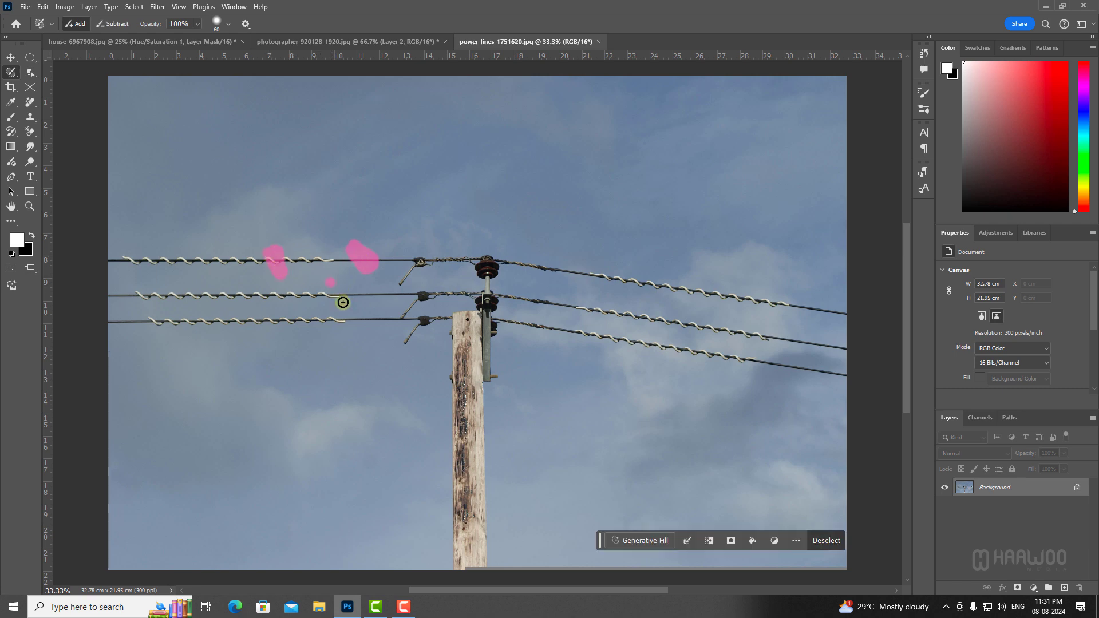
mouse_move(342, 303)
mouse_down()
mouse_move(341, 282)
mouse_move(332, 290)
mouse_up()
mouse_move(631, 275)
mouse_down()
mouse_move(642, 297)
mouse_move(625, 270)
mouse_up()
mouse_move(712, 316)
mouse_down()
mouse_move(726, 336)
mouse_move(710, 321)
mouse_up()
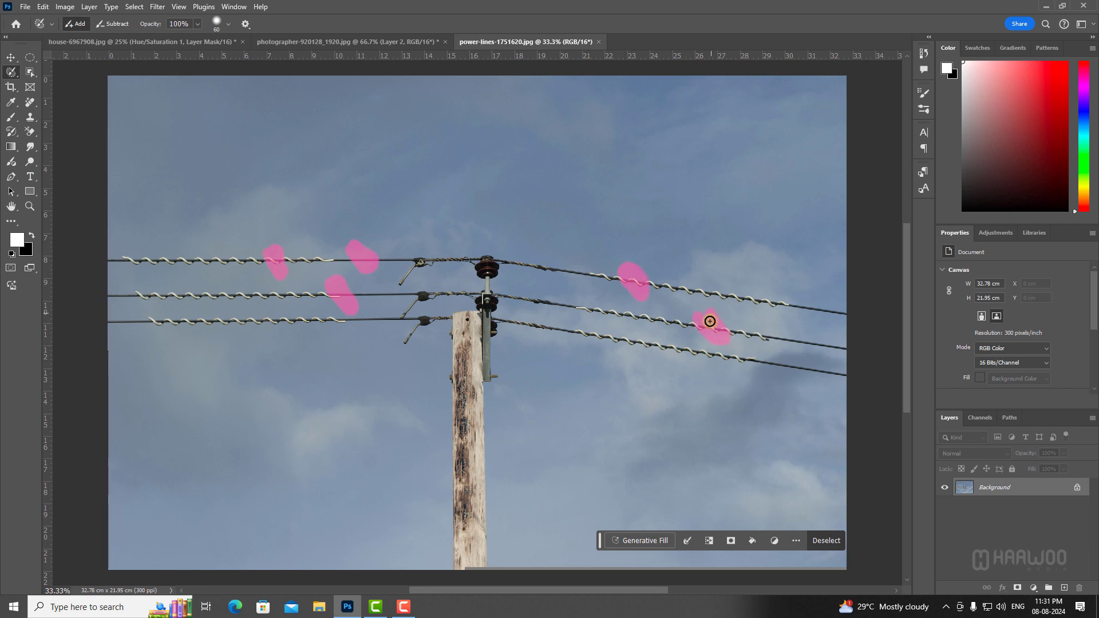
mouse_move(781, 303)
mouse_down()
mouse_move(799, 317)
mouse_move(790, 290)
mouse_move(795, 308)
mouse_up()
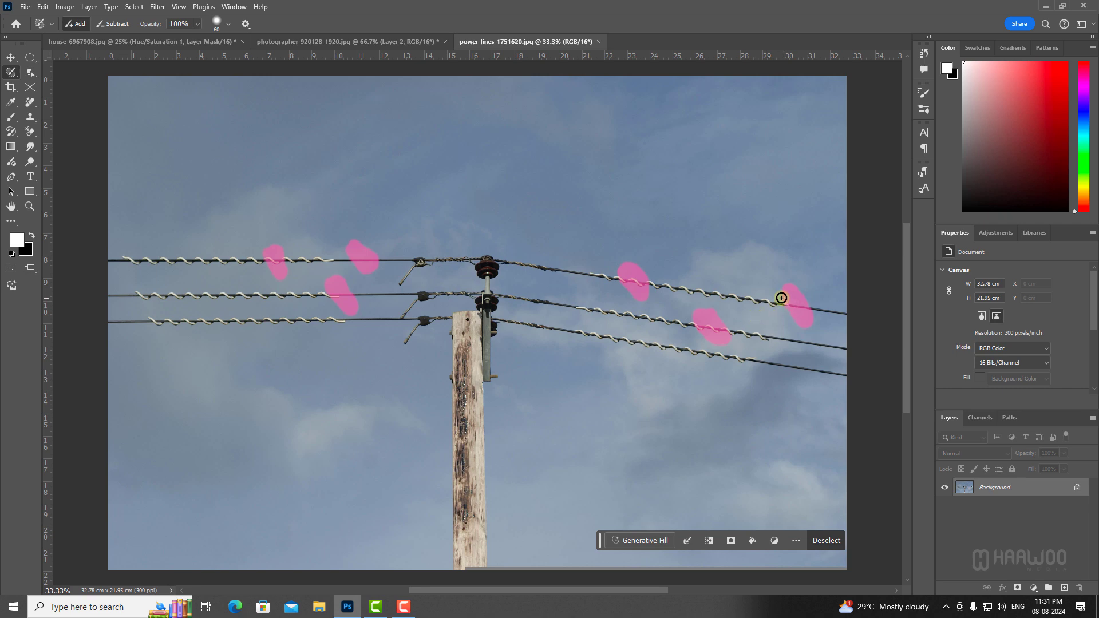
Move the Contextual Task Bar over the lower part of the pole, and turn its display off and back on
drag(602, 543, 346, 489)
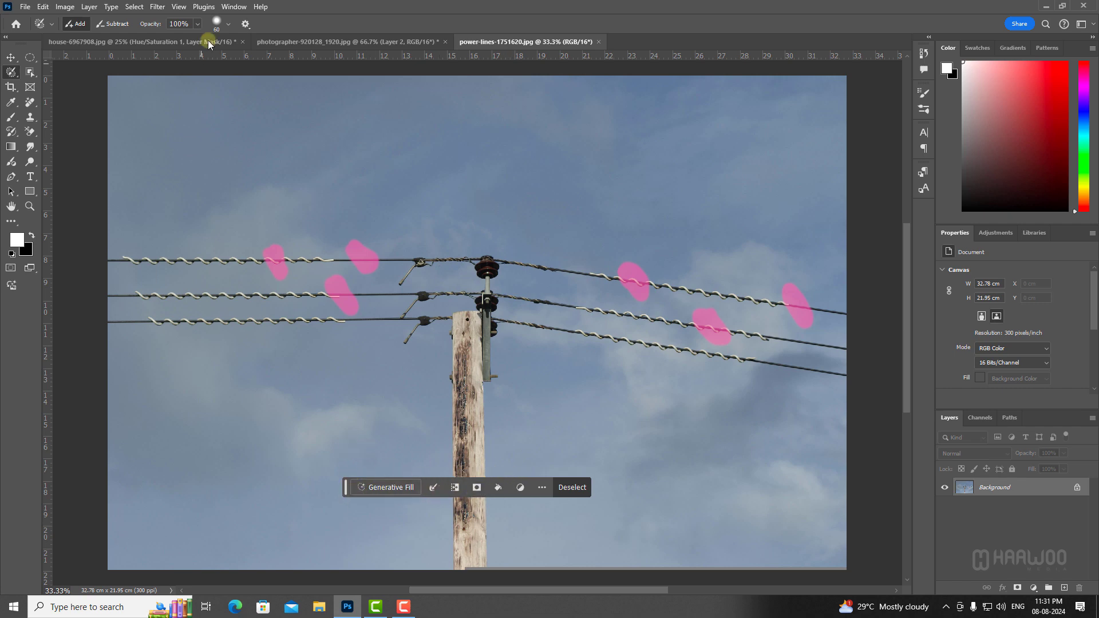
click(234, 7)
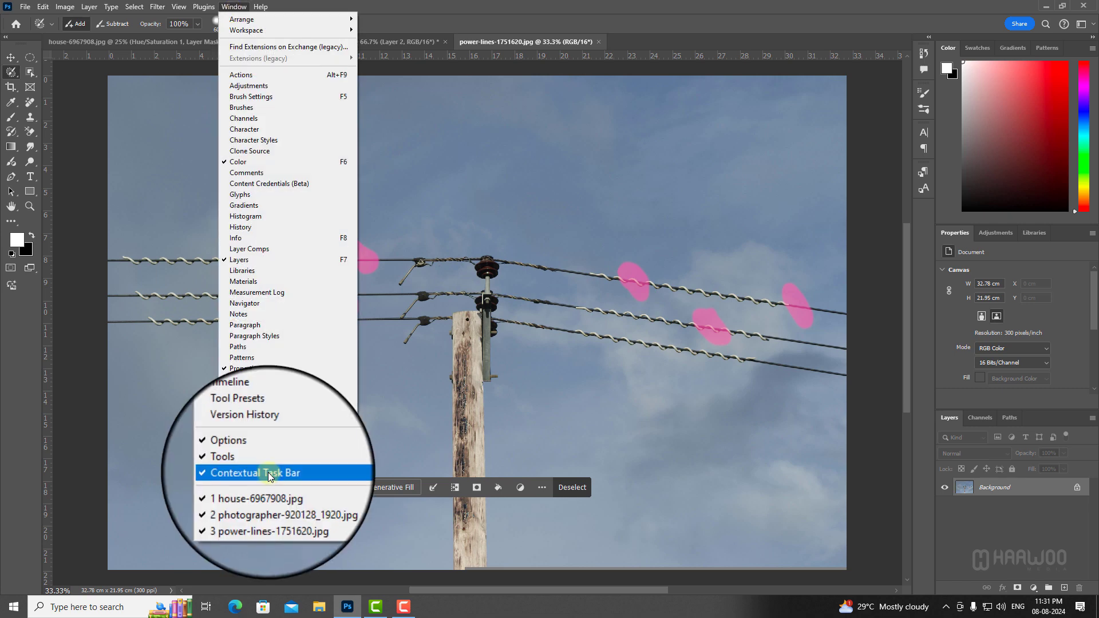
click(247, 474)
click(226, 7)
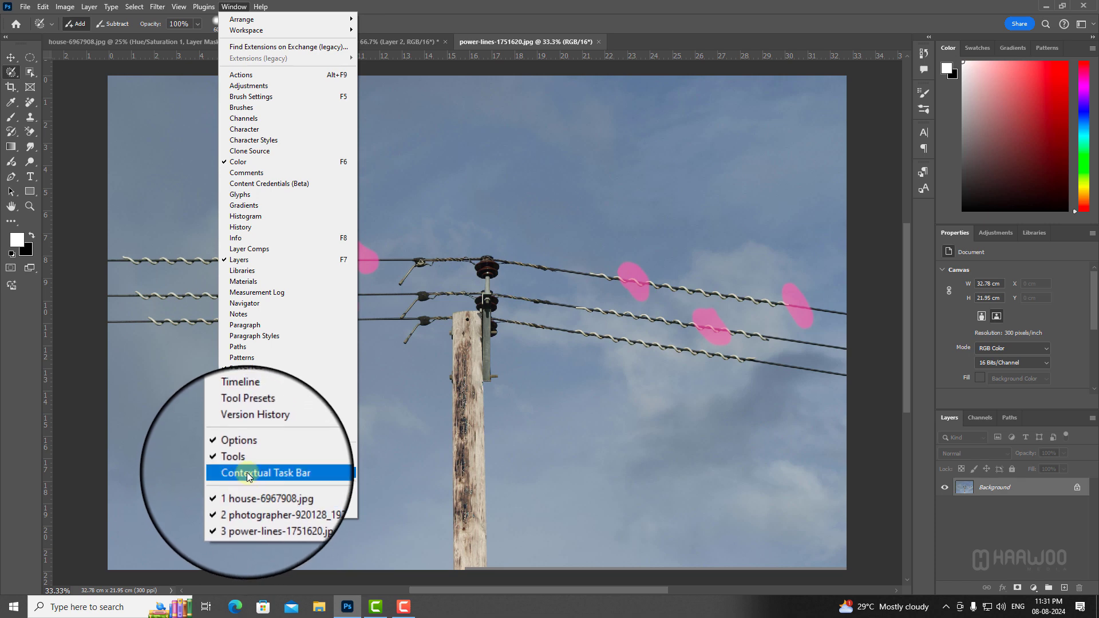
click(243, 473)
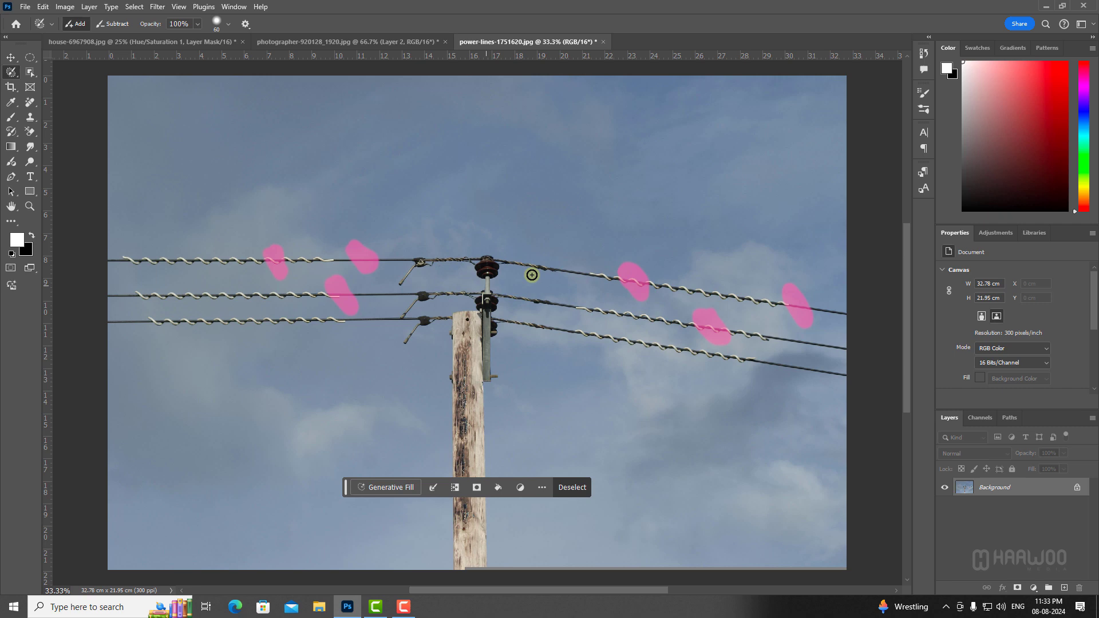
Fill the six selected patches on the wires using Generative Fill with the prompt "Indian black crow"
click(384, 488)
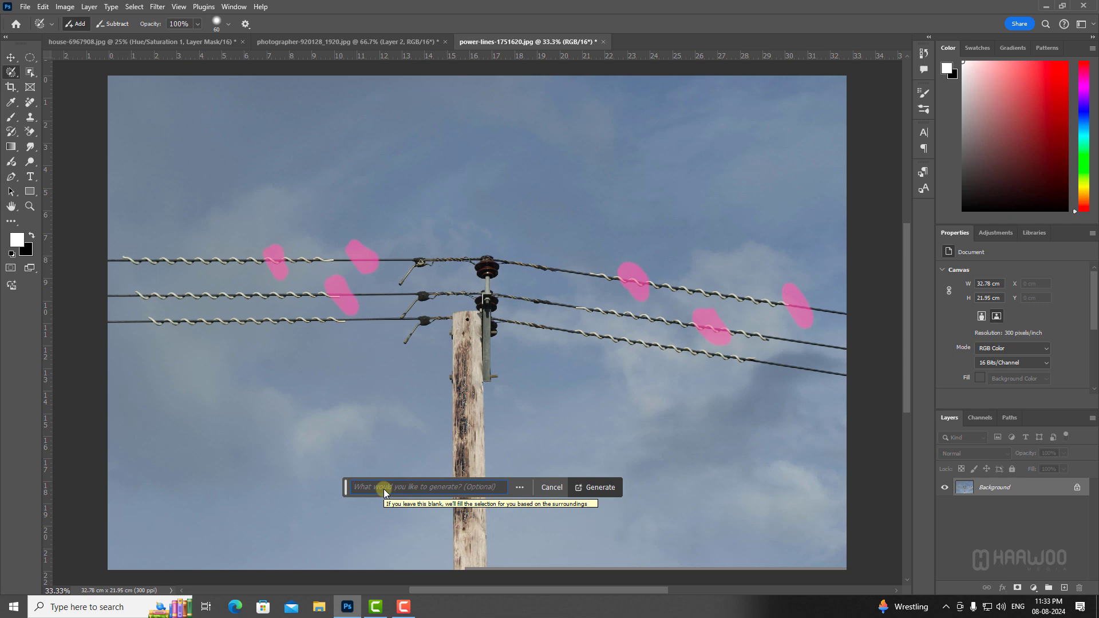
text(In)
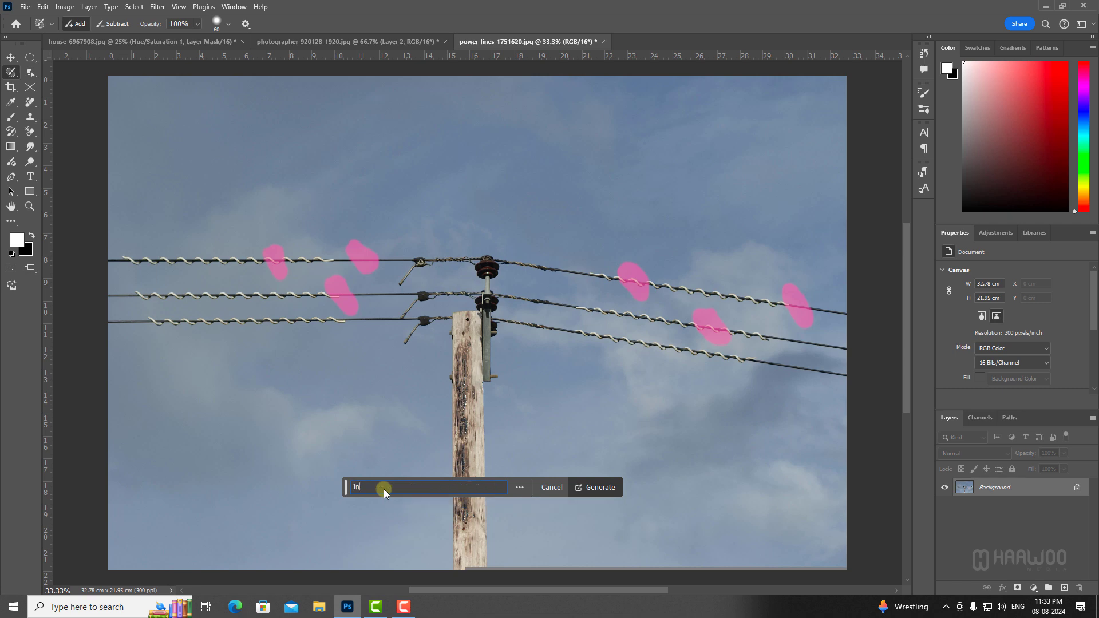
text(dian )
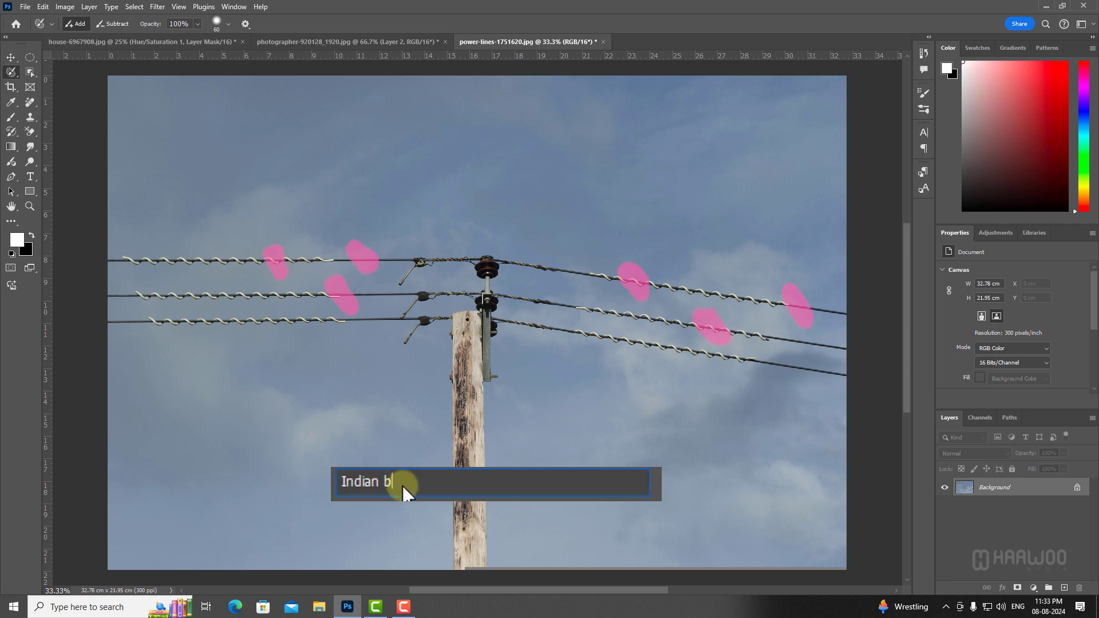
text(black crow)
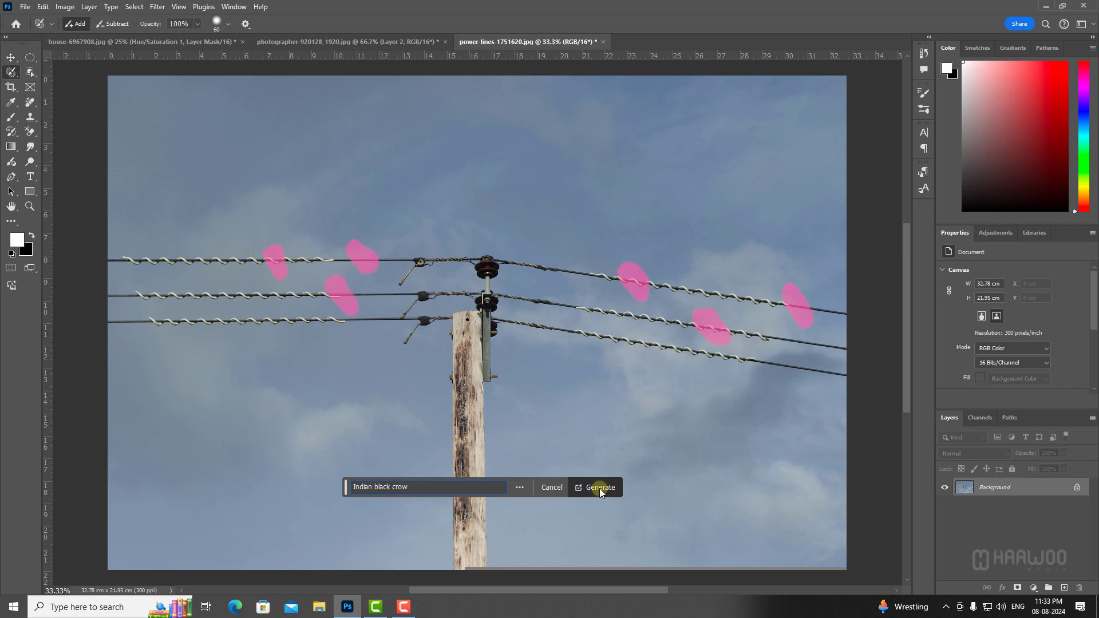
click(599, 488)
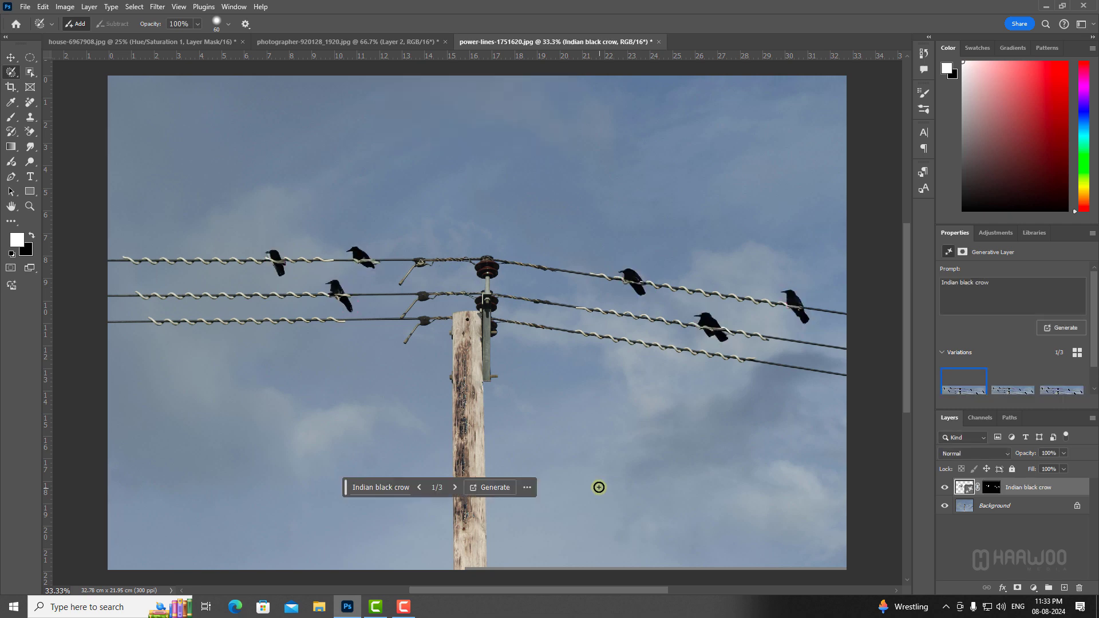
Compare the three generated crow variations and return to the first one
click(1006, 394)
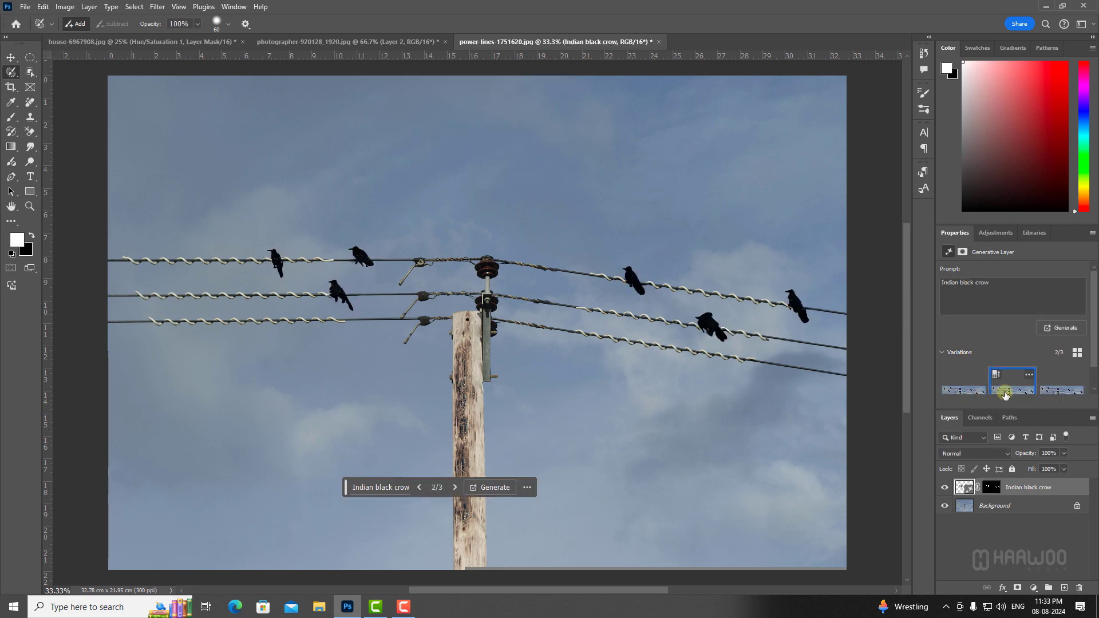
click(1053, 389)
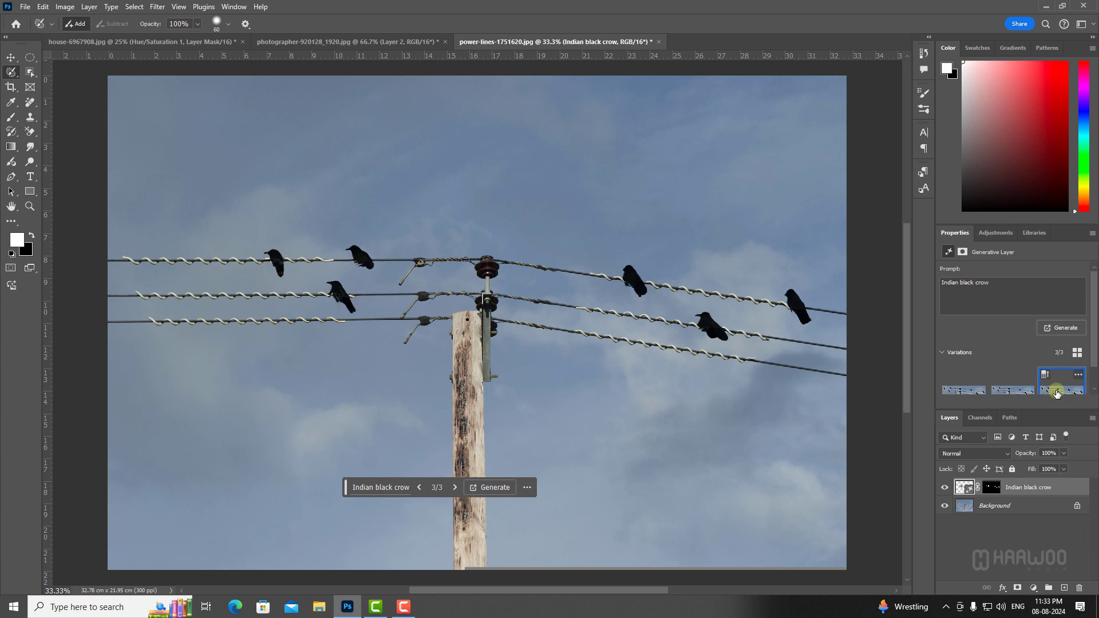
click(965, 393)
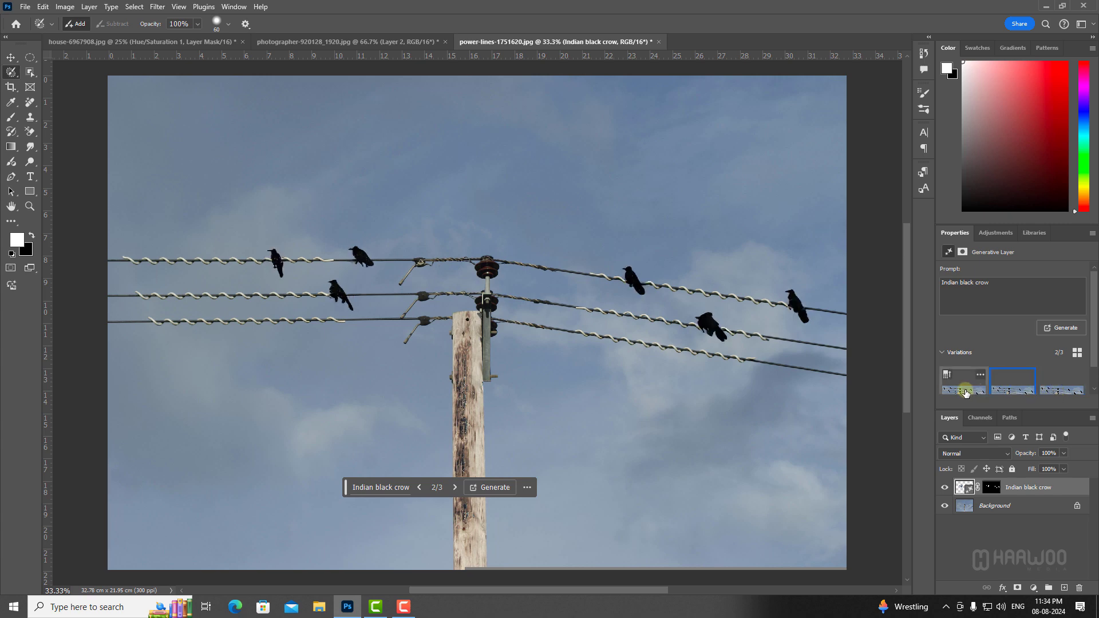
scroll(999, 381, down, 1)
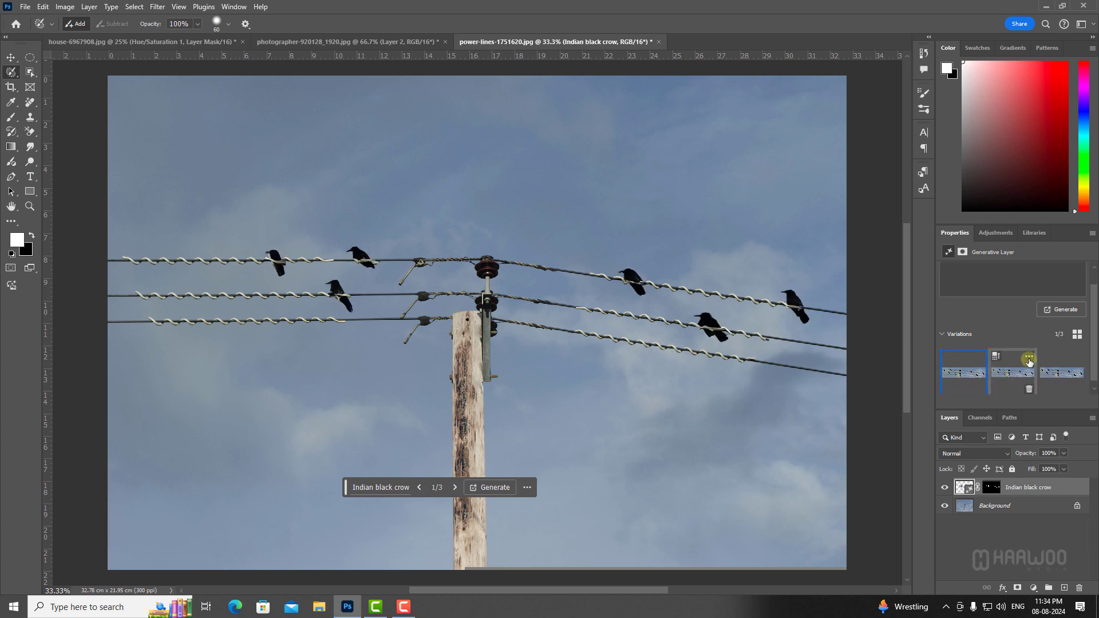
right_click(12, 74)
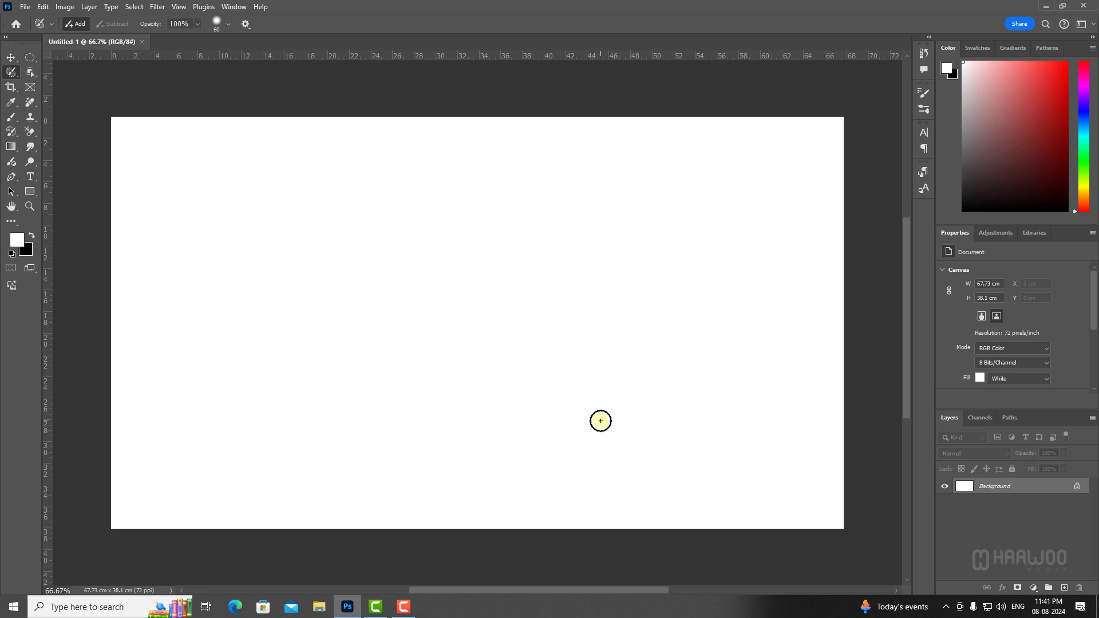
Display the Contextual Task Bar on the blank Untitled-1 canvas, and open the Generate Image dialog over the middle of the canvas
click(234, 6)
click(283, 473)
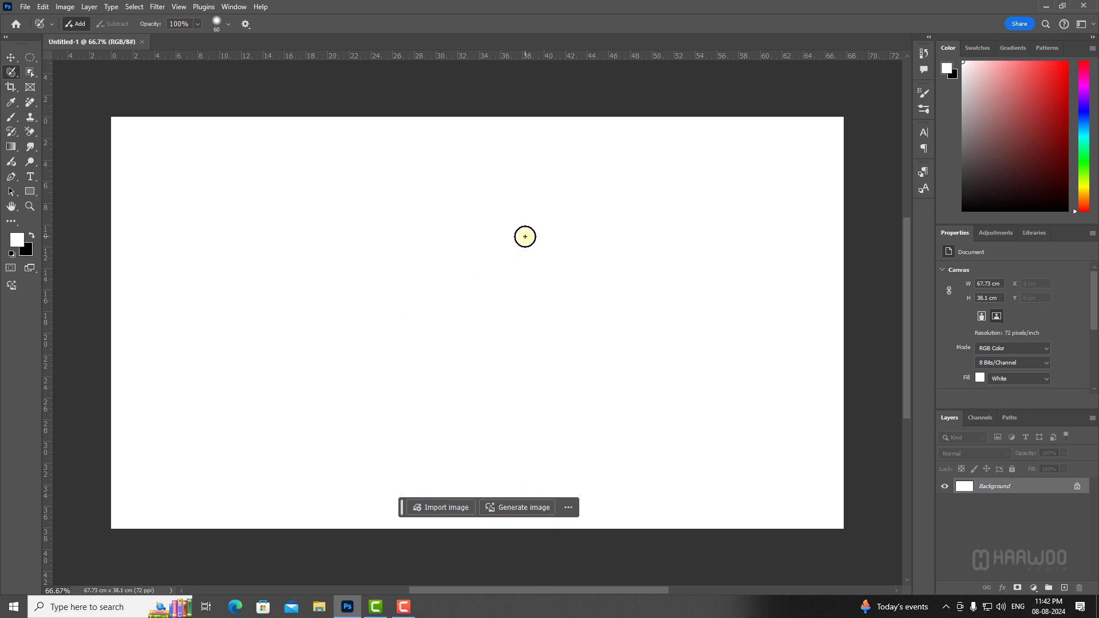
click(45, 8)
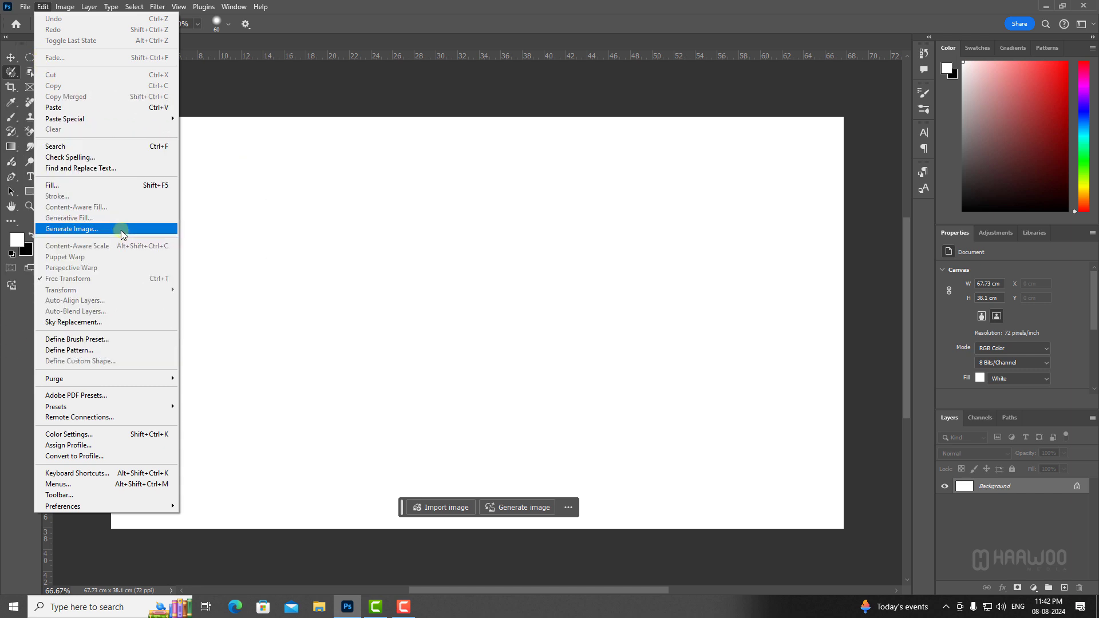
click(248, 90)
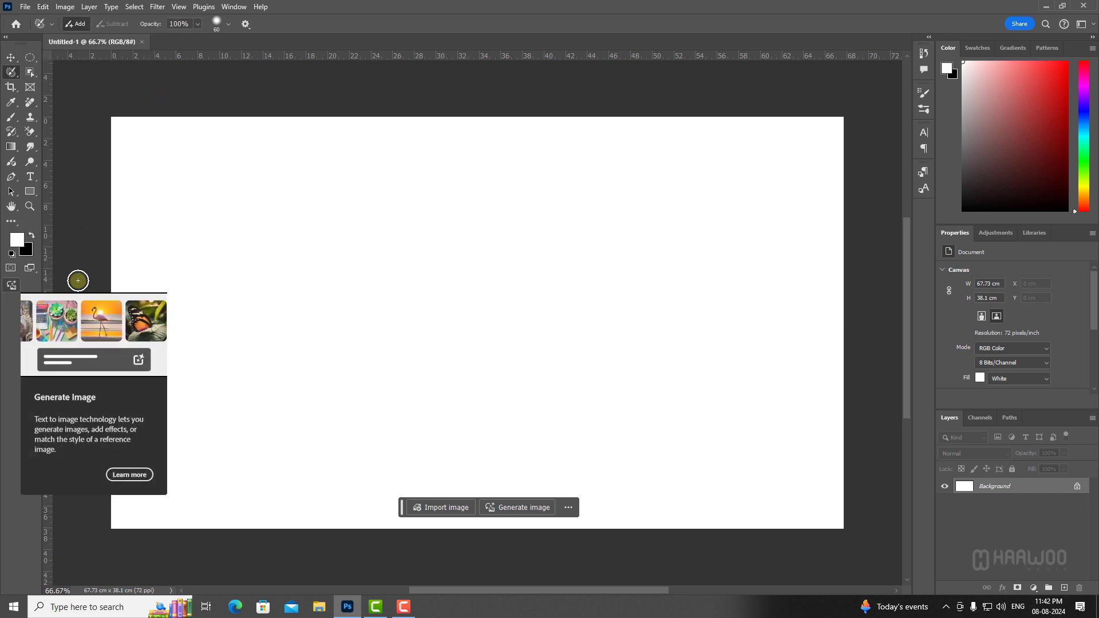
click(13, 289)
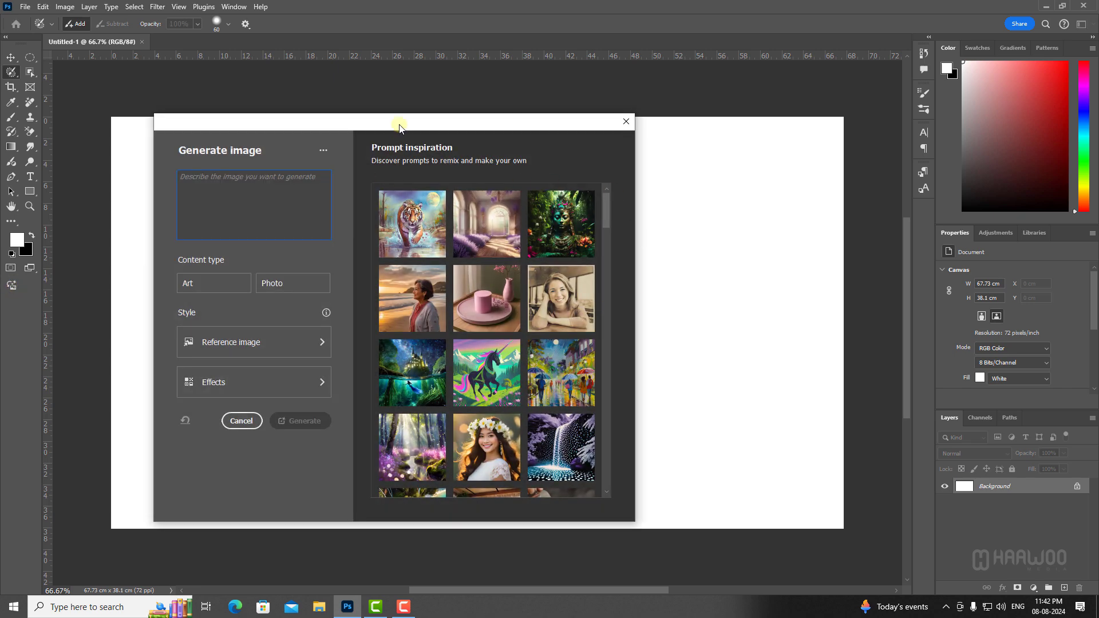
drag(395, 122, 502, 125)
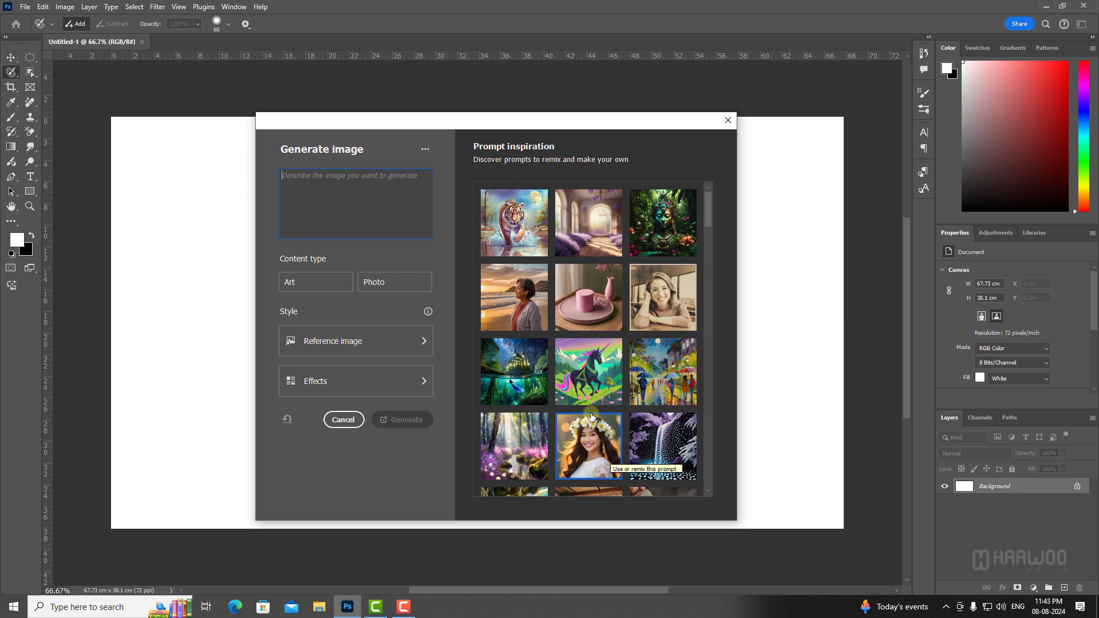
Try sample prompts from the prompt inspiration gallery, including the pink product mockup, the Royal Bengal tiger and the mermaid near an underwater castle
click(593, 307)
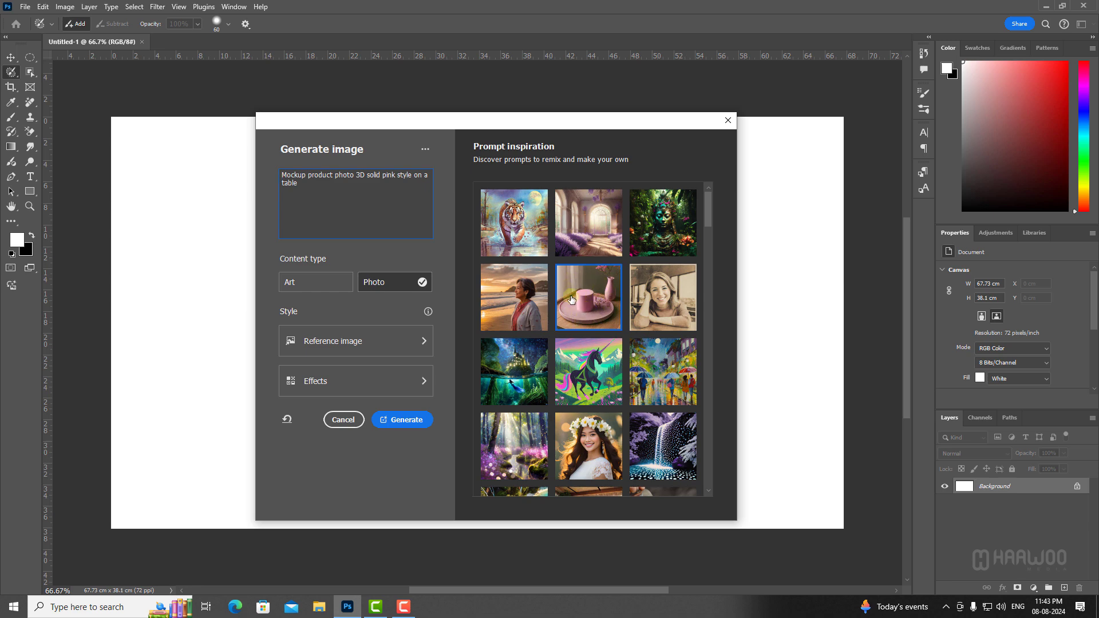
triple_click(316, 189)
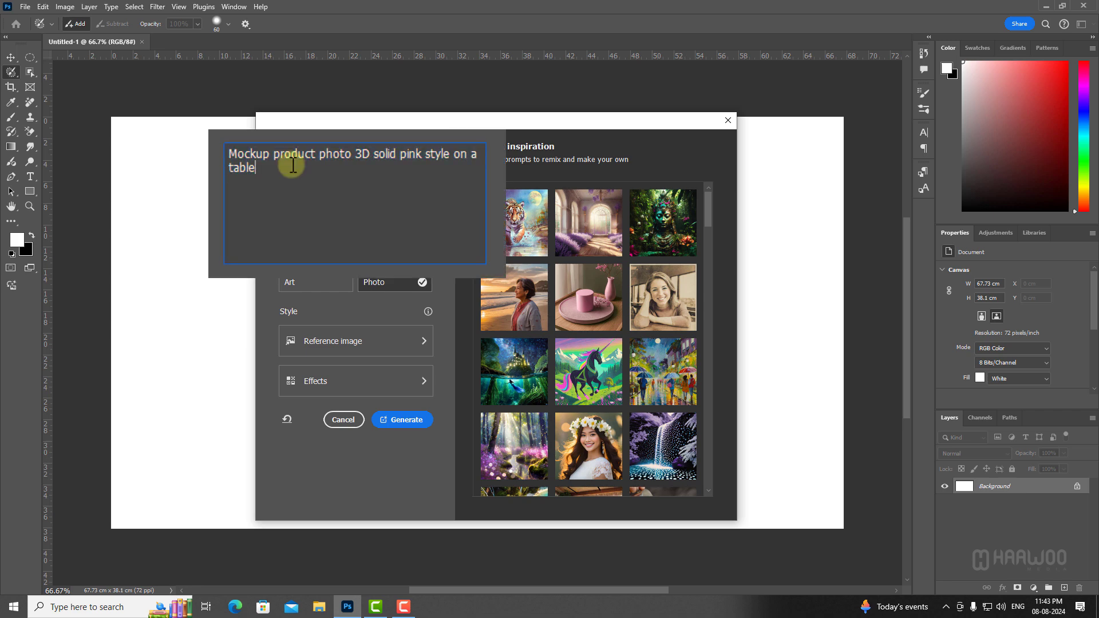
click(520, 215)
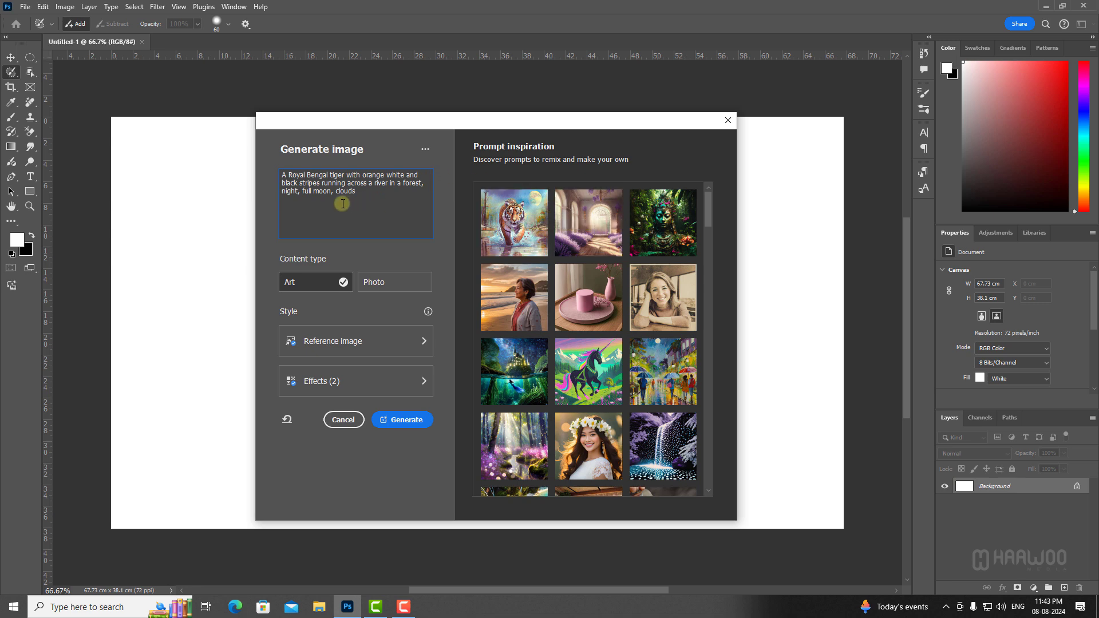
click(579, 444)
click(519, 446)
click(526, 369)
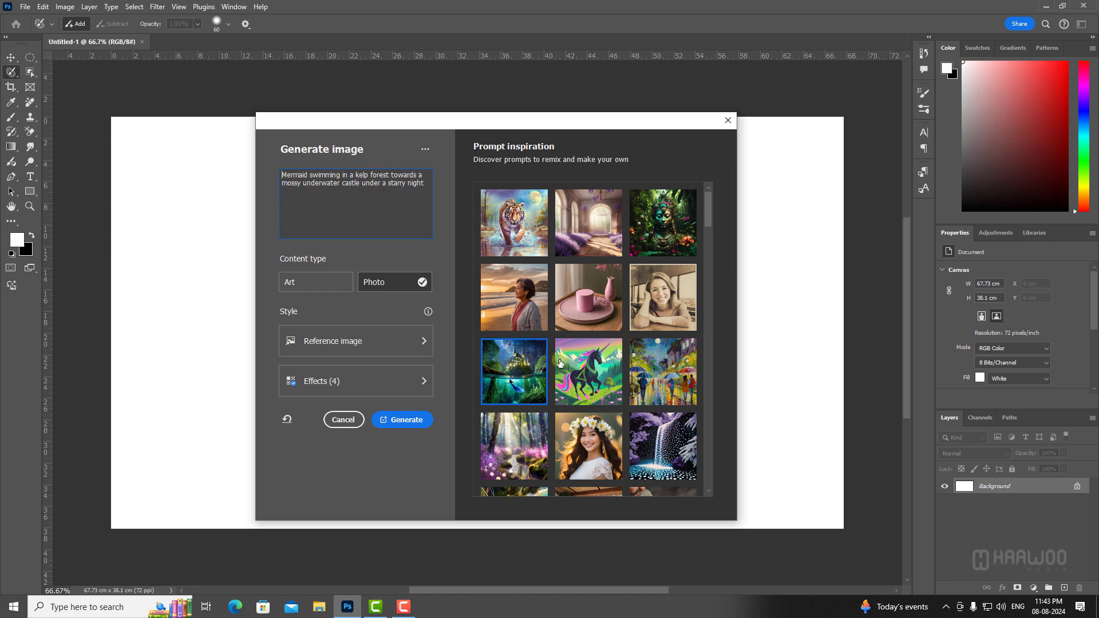
click(591, 360)
Try further sample prompts, including the man in spring rain, the sunscreen bottles, the older bearded man, the Shiba Inu on Mars and the neon dog
scroll(647, 400, down, 3)
click(589, 435)
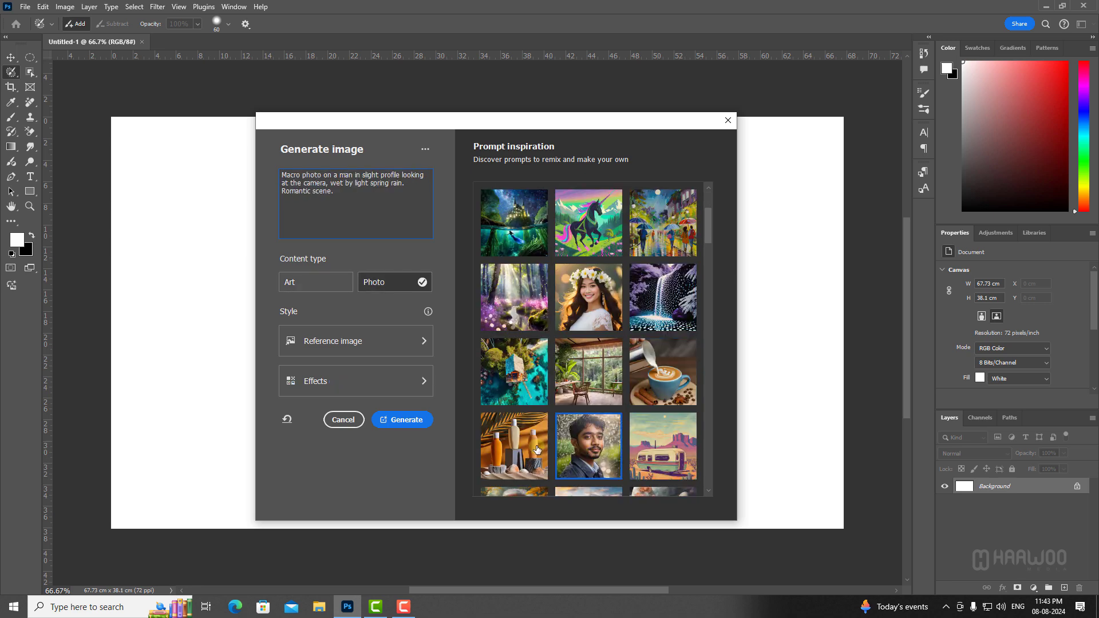
click(535, 450)
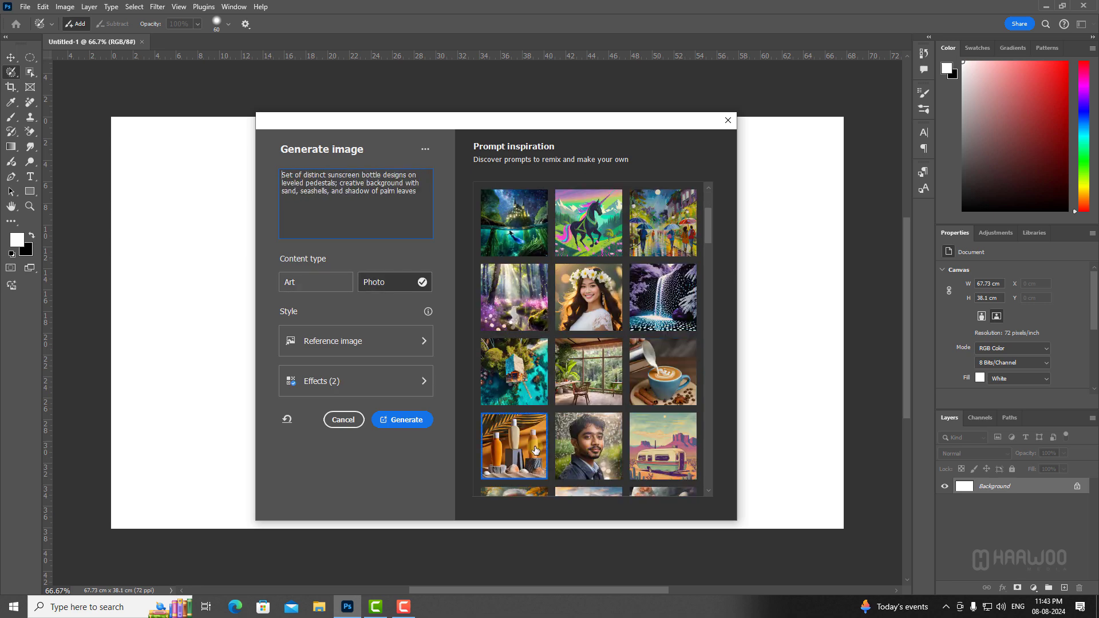
scroll(535, 451, down, 1)
click(535, 450)
click(586, 440)
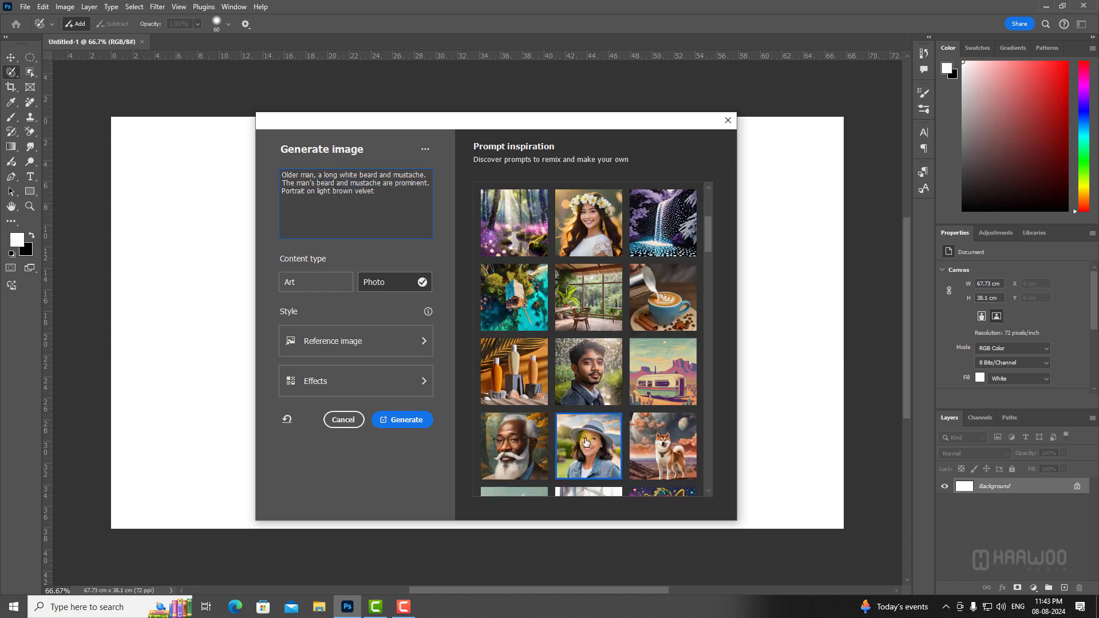
click(664, 450)
scroll(664, 450, down, 1)
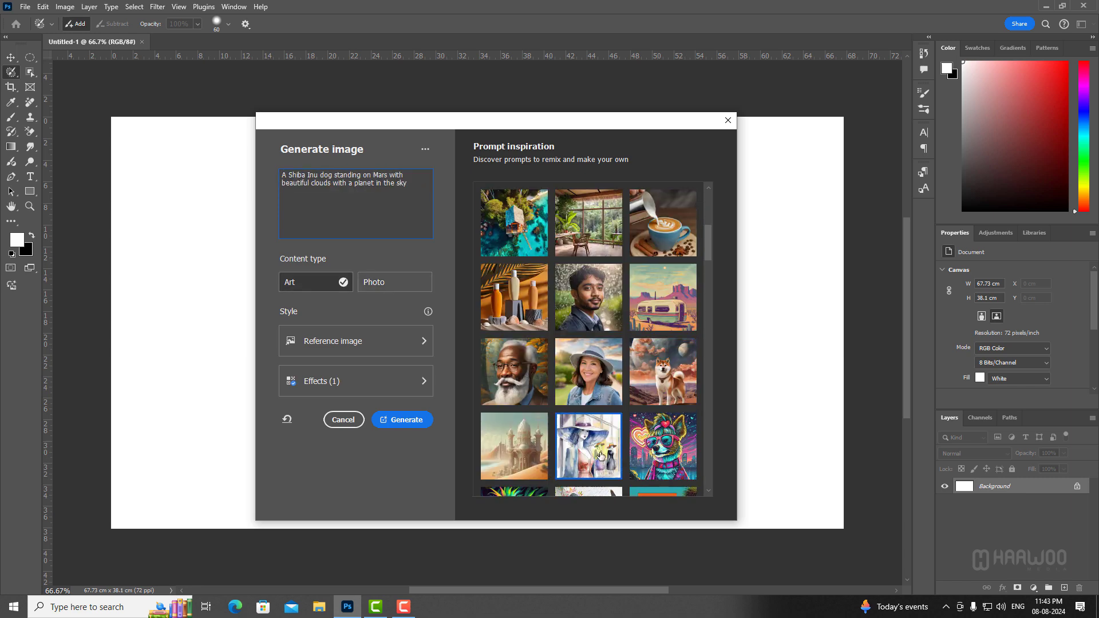
click(661, 443)
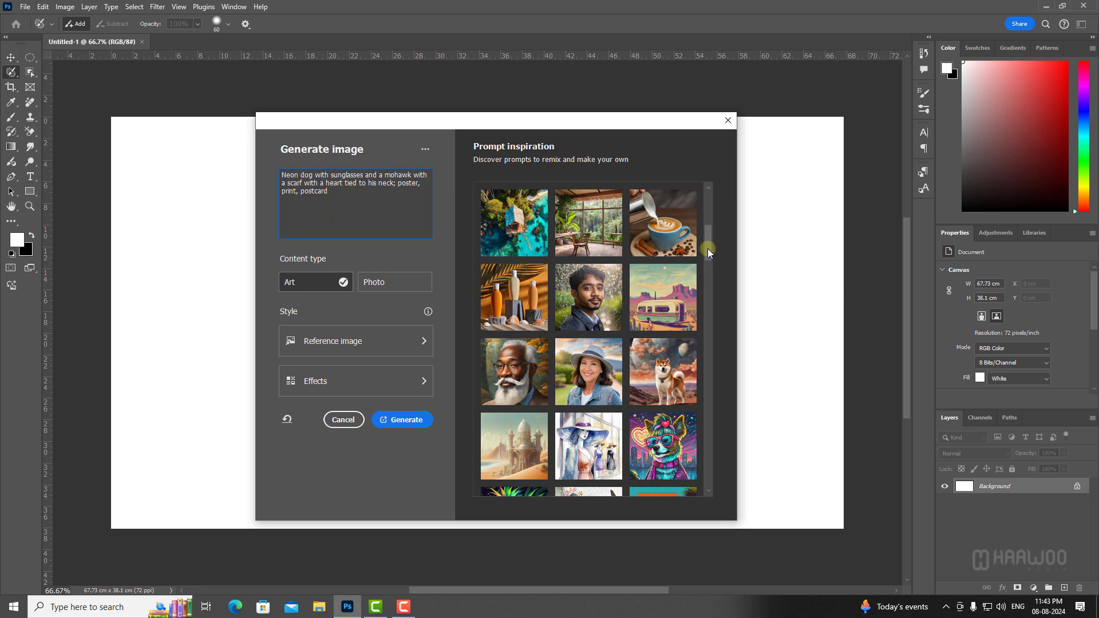
drag(707, 249, 708, 183)
Replace the sample prompt with "a thick forest with various mushrooms"
drag(367, 197, 198, 145)
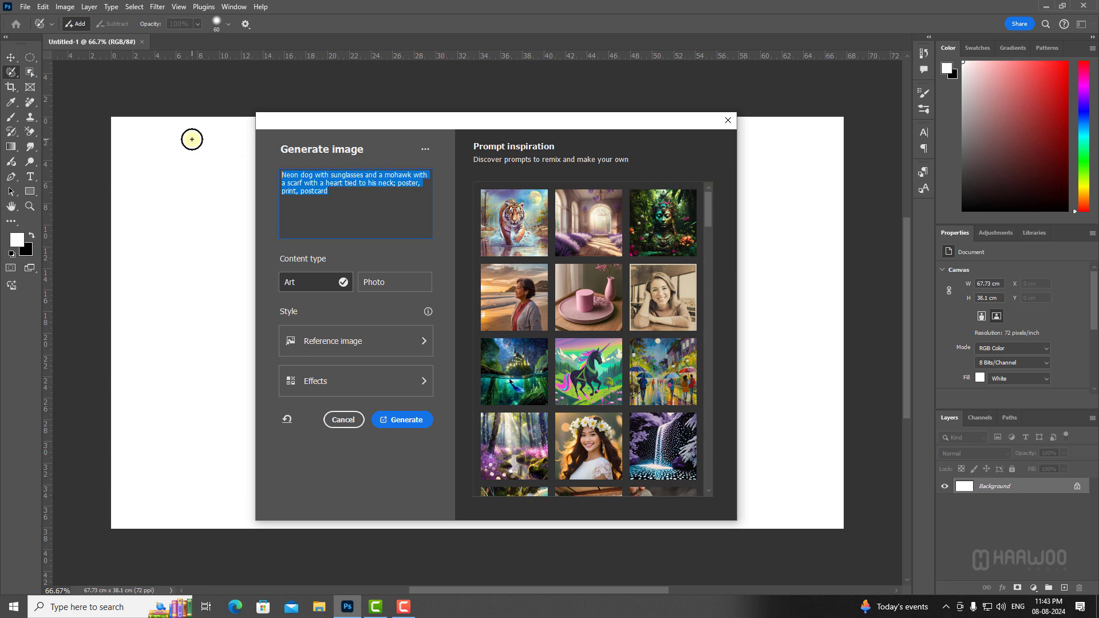
key(BackSpace)
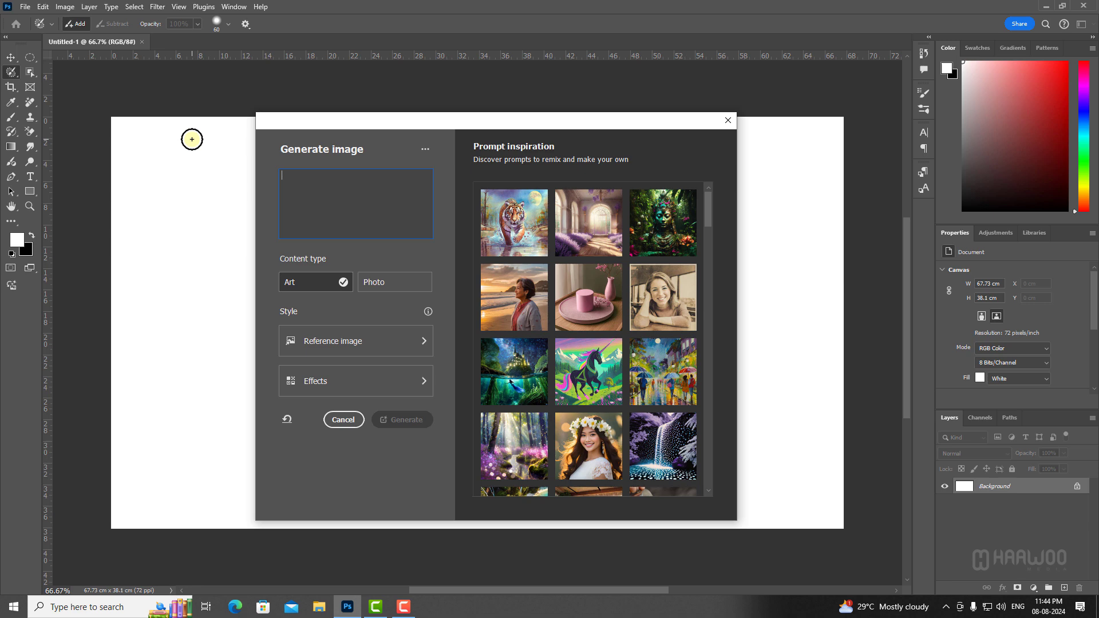
text(a)
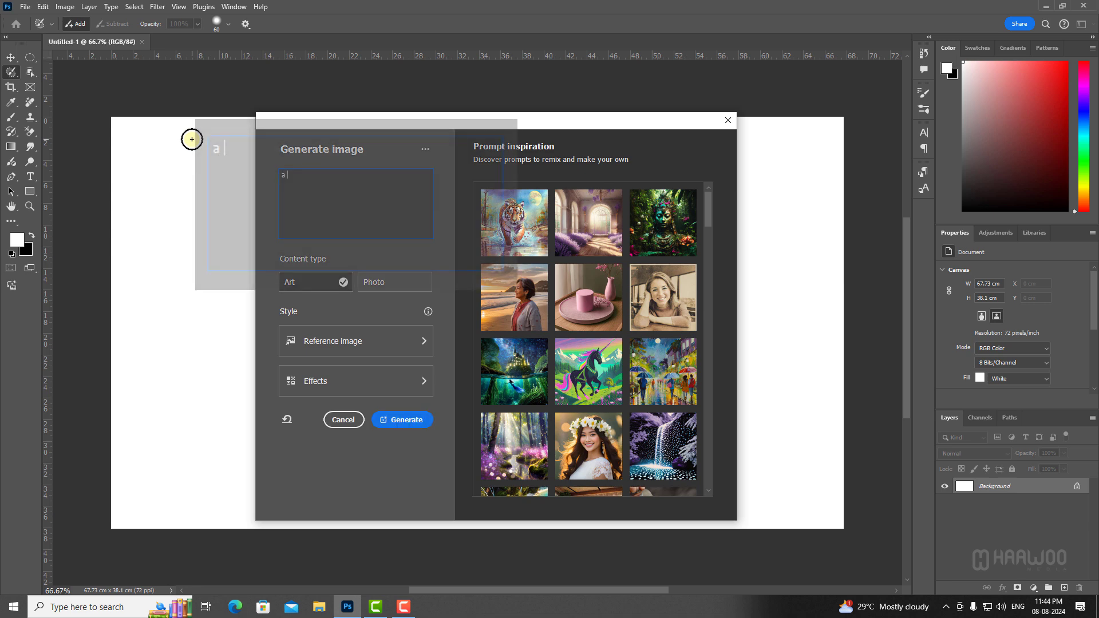
text( thick fo)
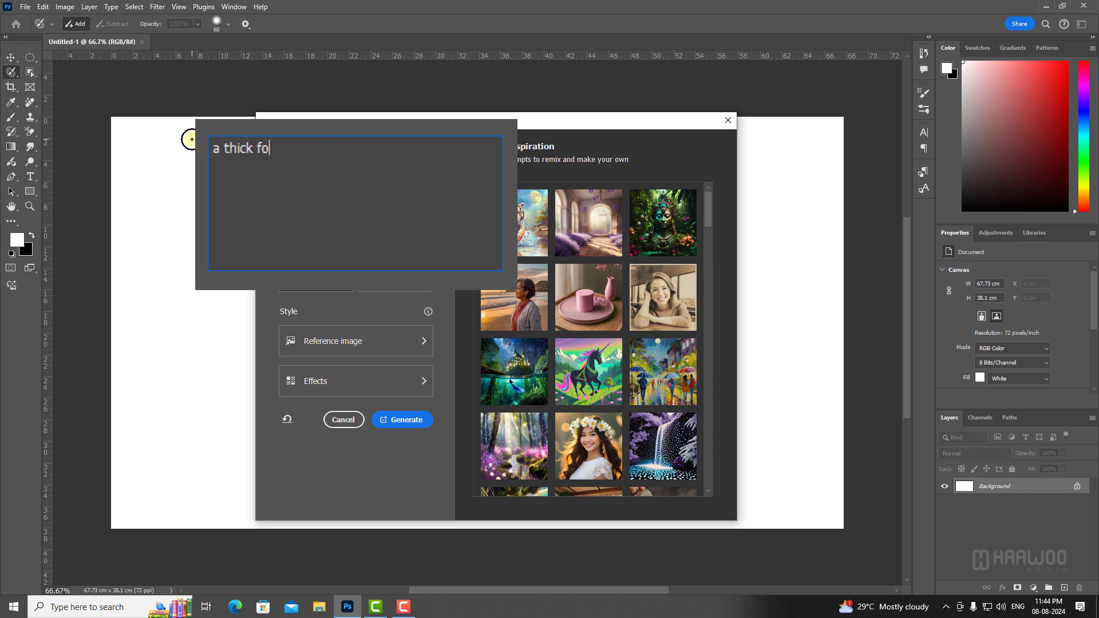
text(rest with various )
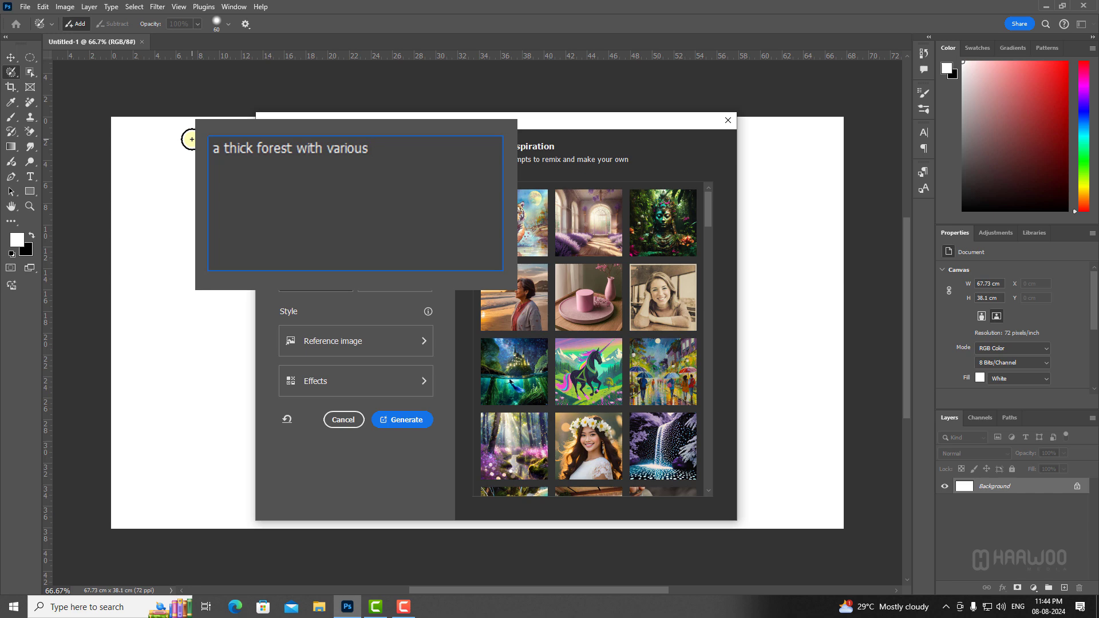
text(mushrooms)
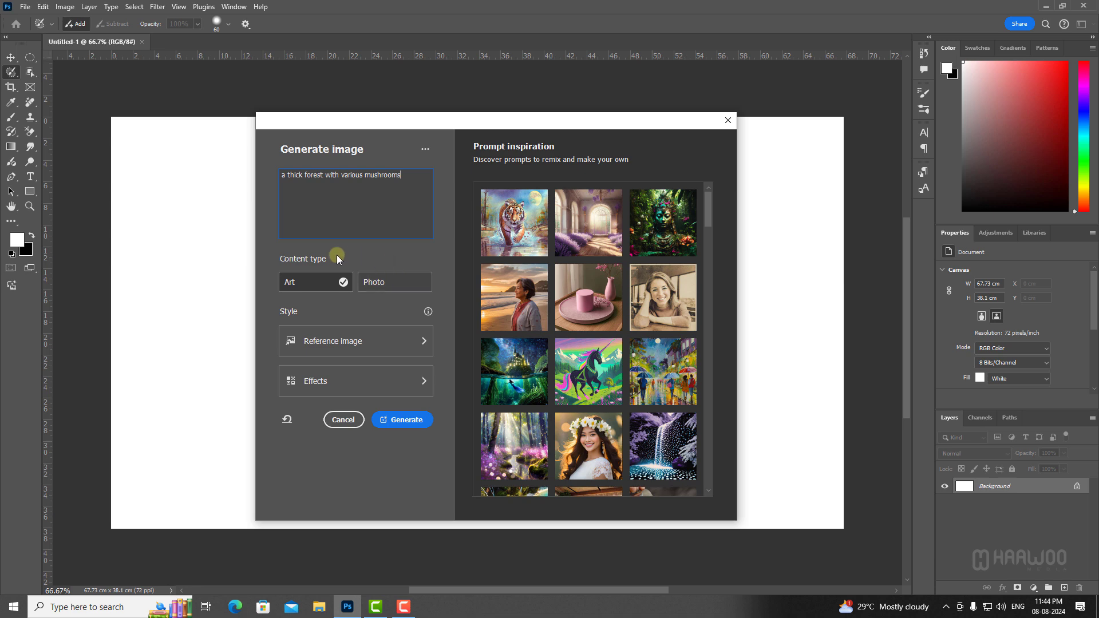
Review the Art content type for the forest image and set the content type to Photo
click(298, 282)
click(318, 280)
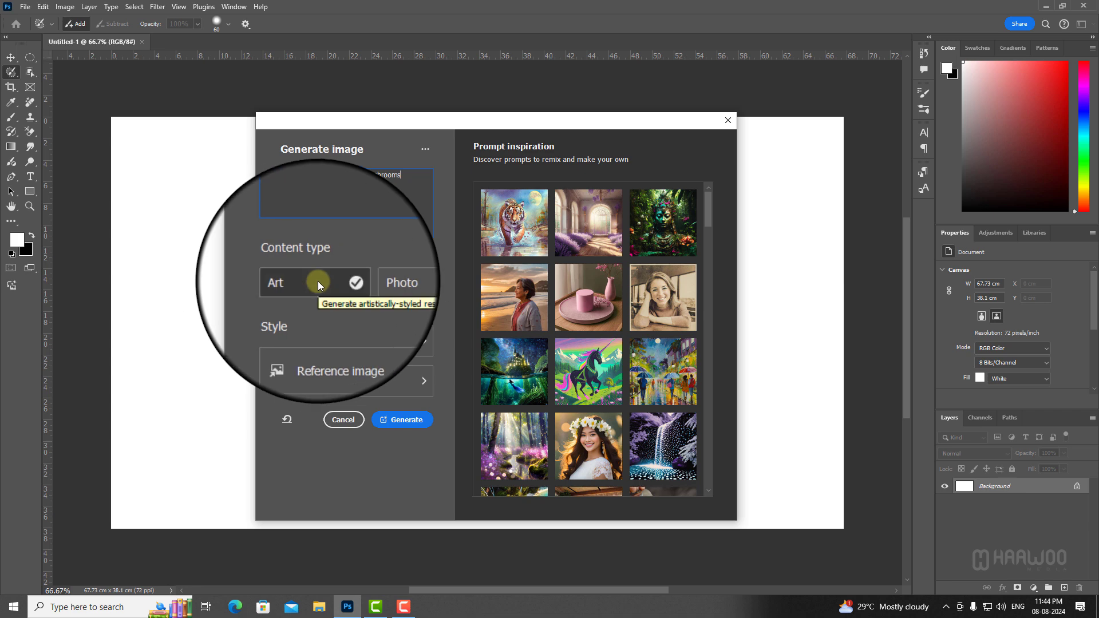
click(388, 284)
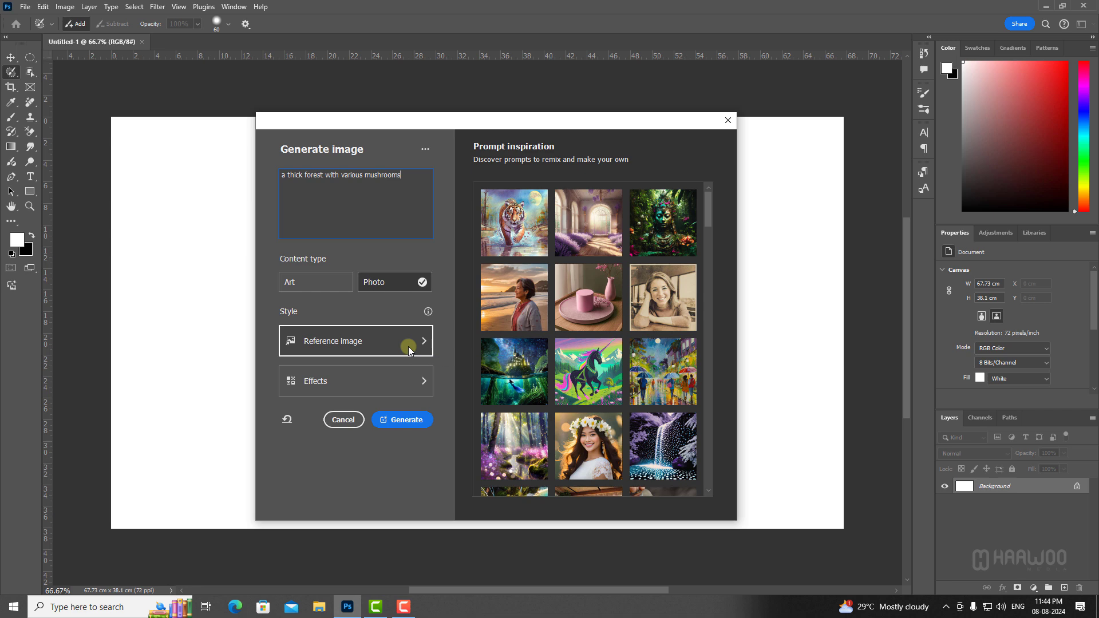
Show the reference image gallery, and open the file chooser for a custom reference image and cancel it
click(408, 346)
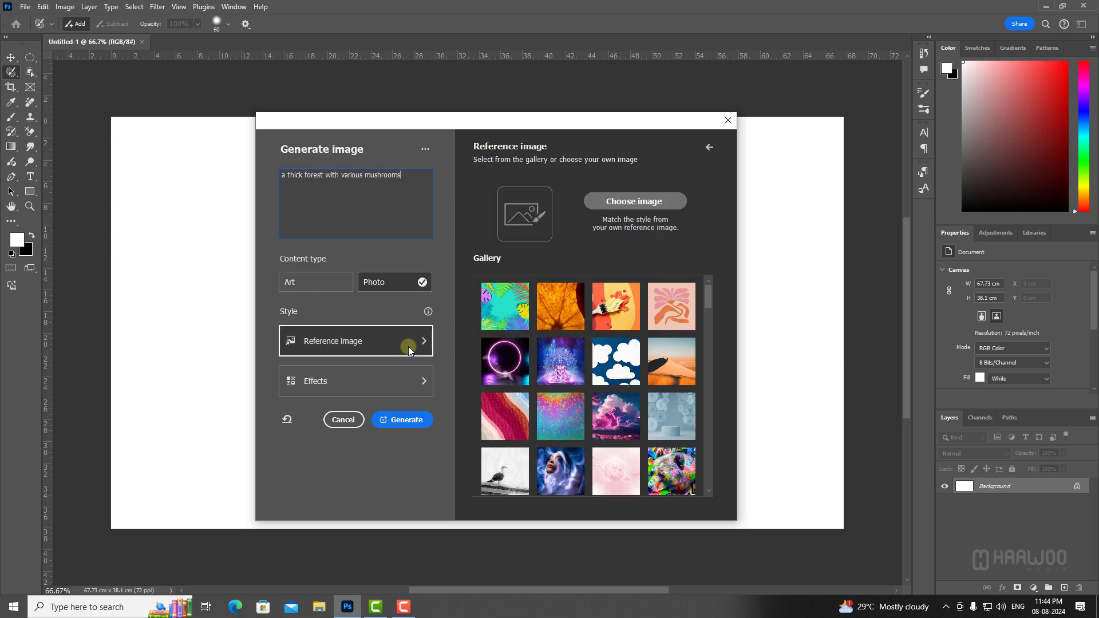
click(633, 201)
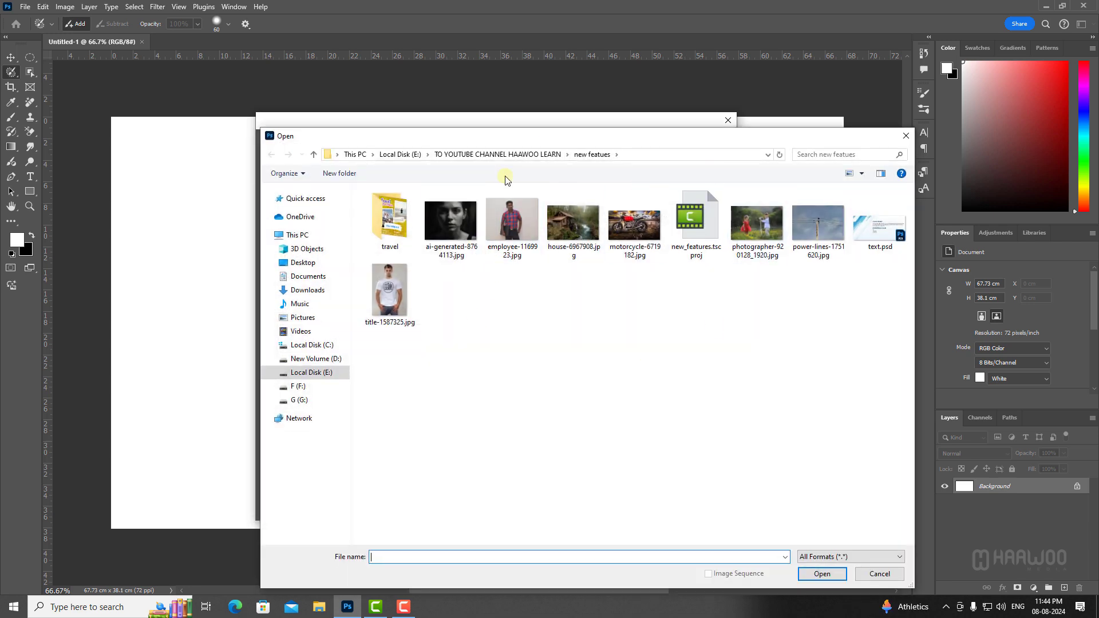
click(877, 574)
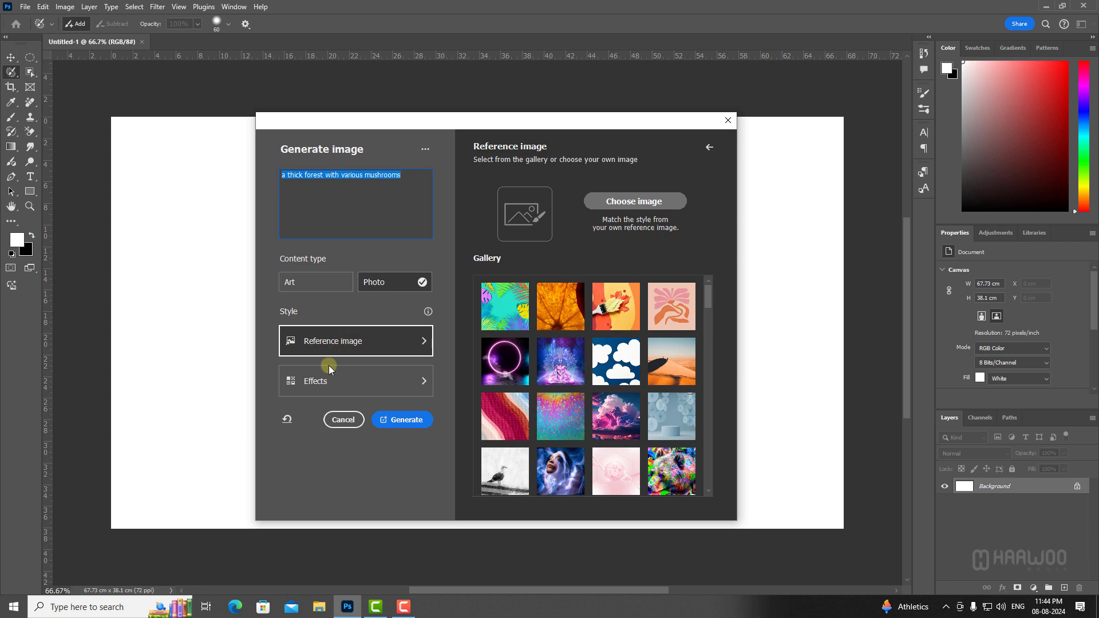
Browse the full list of style effects and generate the forest image without adding any effect
click(331, 390)
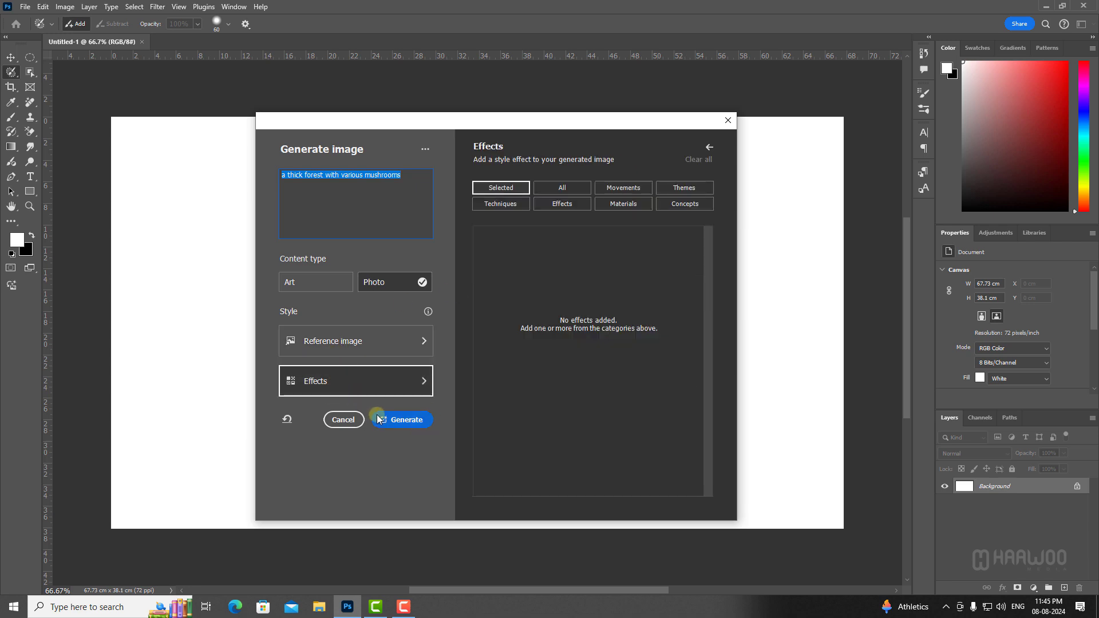
click(579, 192)
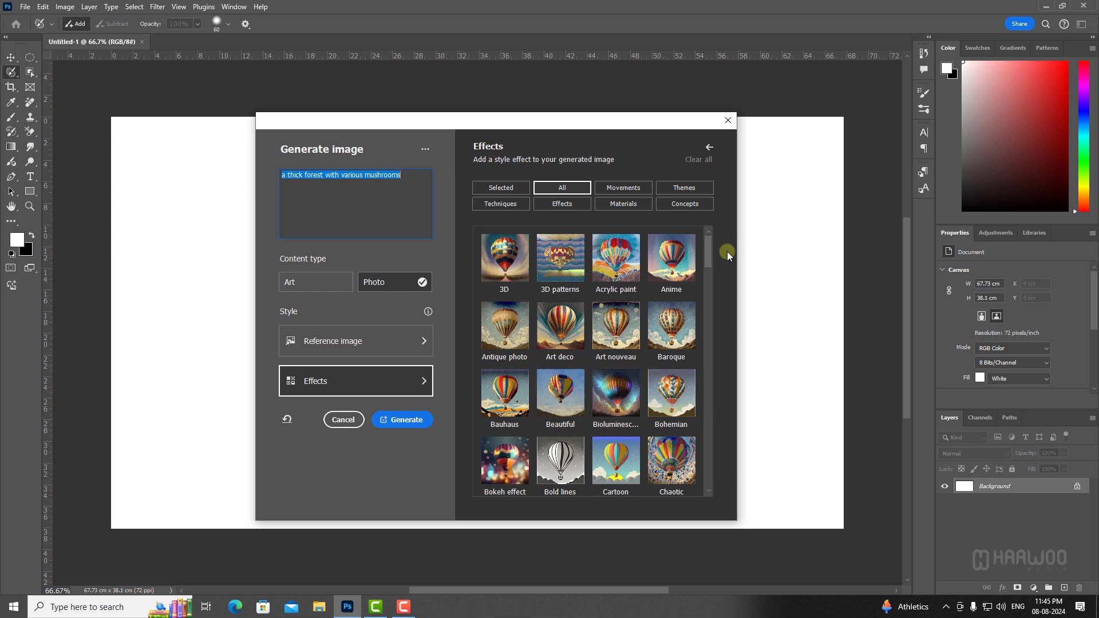
drag(710, 249, 727, 408)
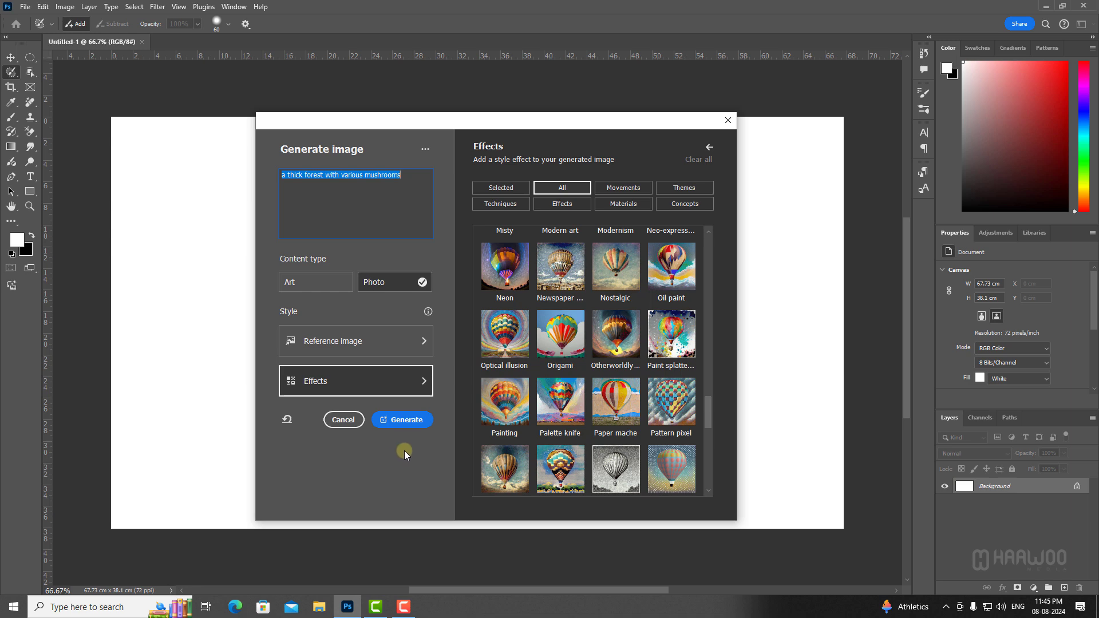
click(411, 425)
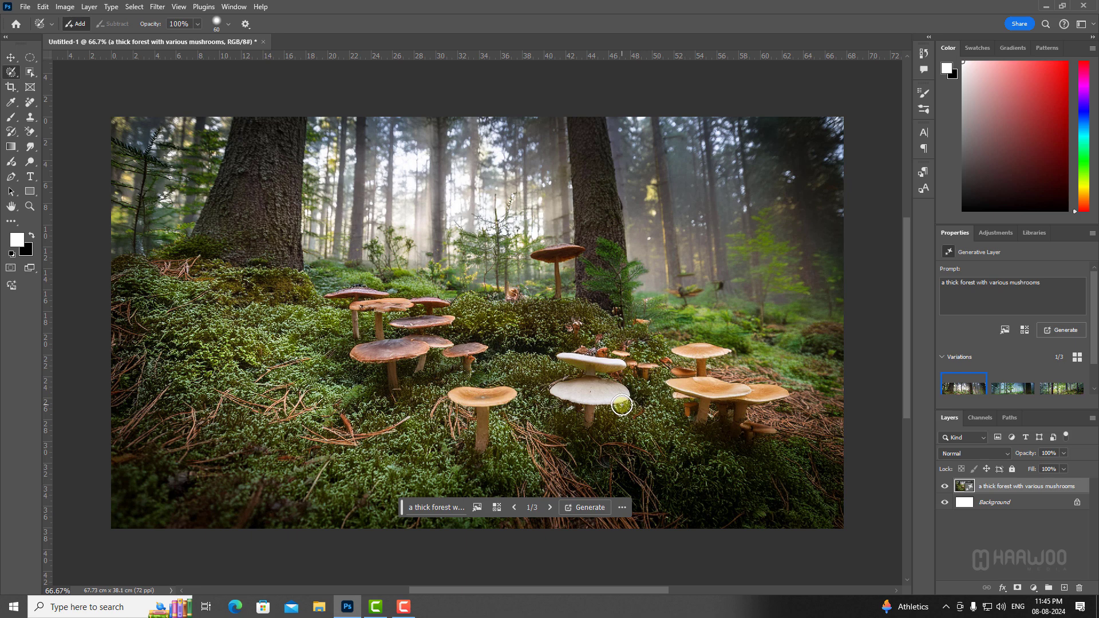
Compare the three generated variations of the mushroom forest and return to the first one
click(1005, 393)
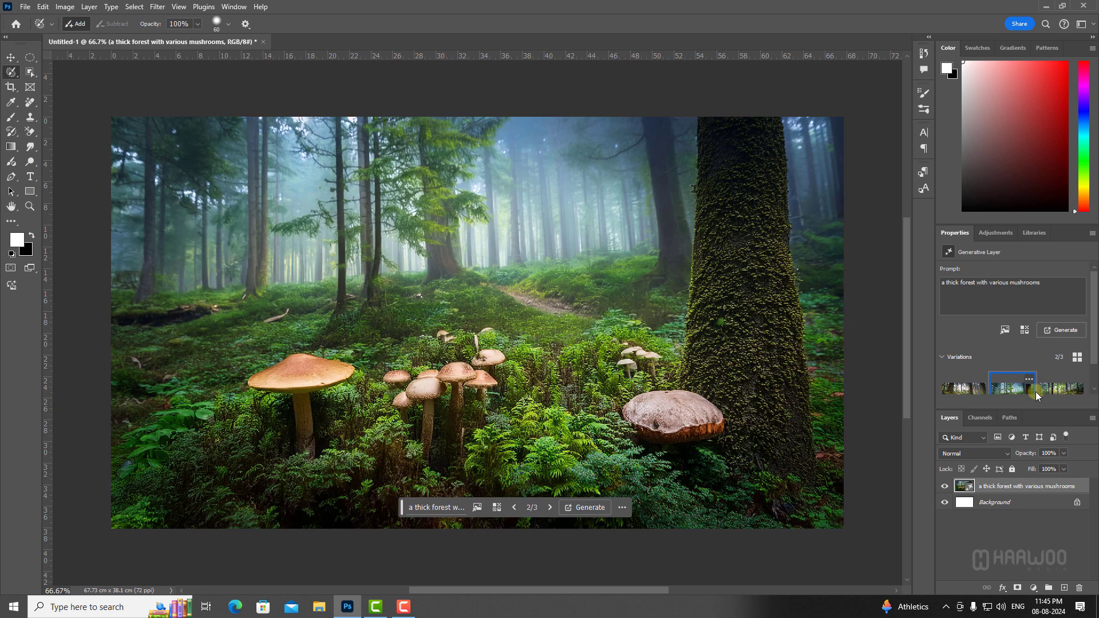
click(1053, 393)
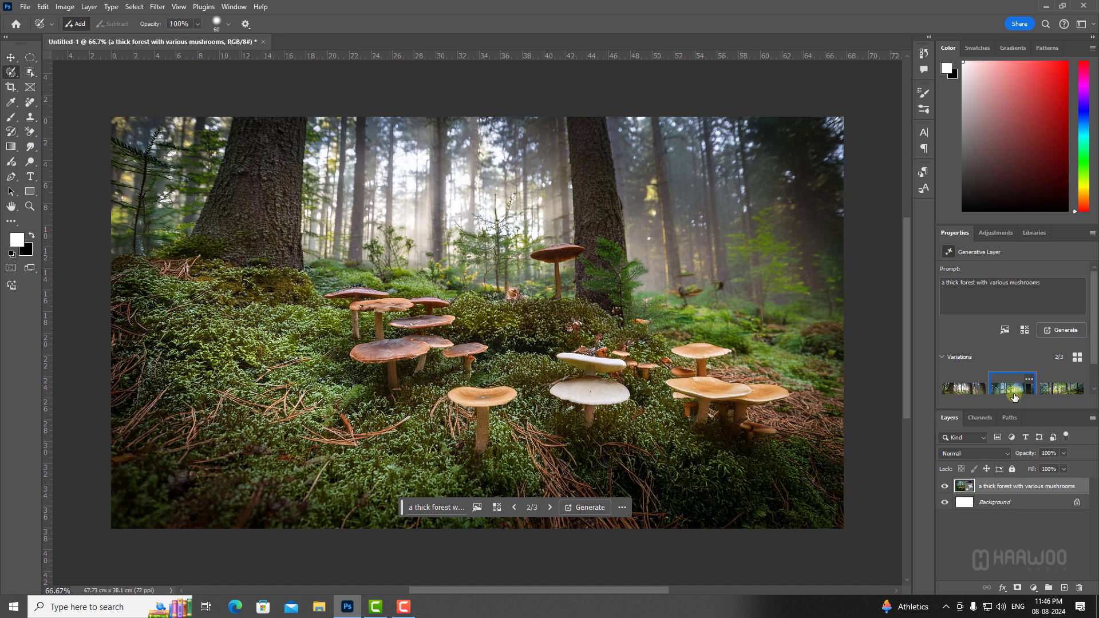
click(1058, 390)
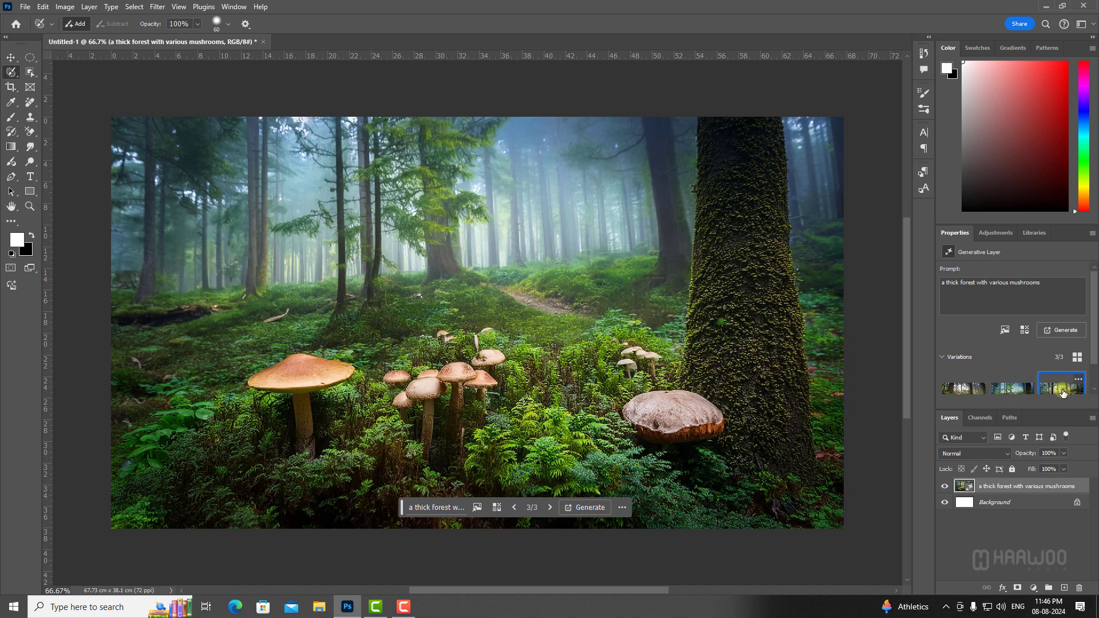
click(1012, 394)
click(967, 395)
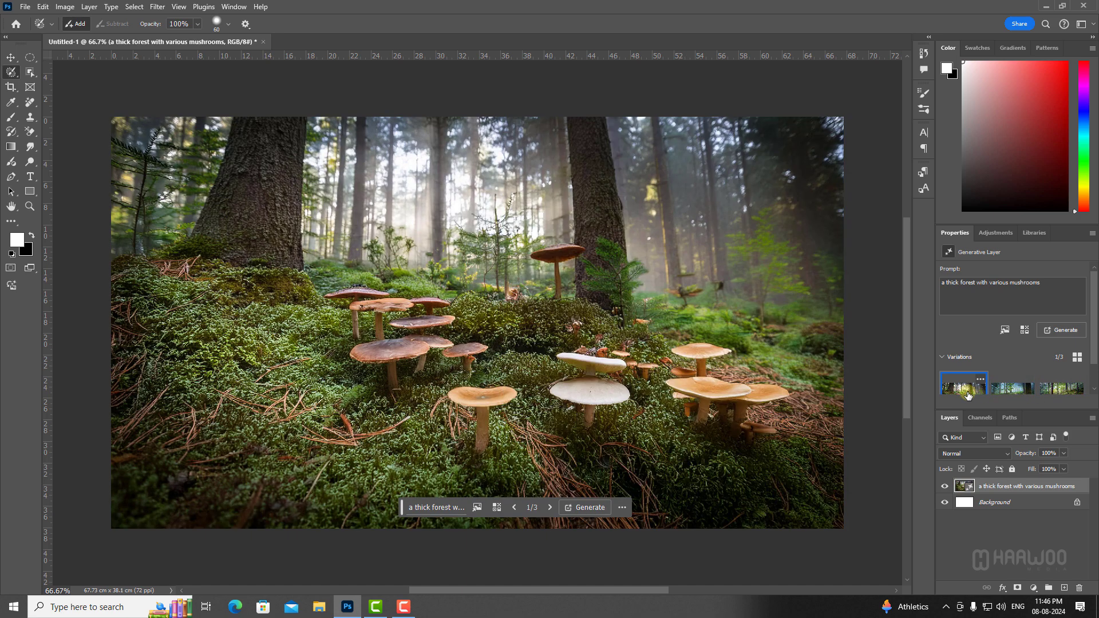
click(1011, 394)
click(1059, 389)
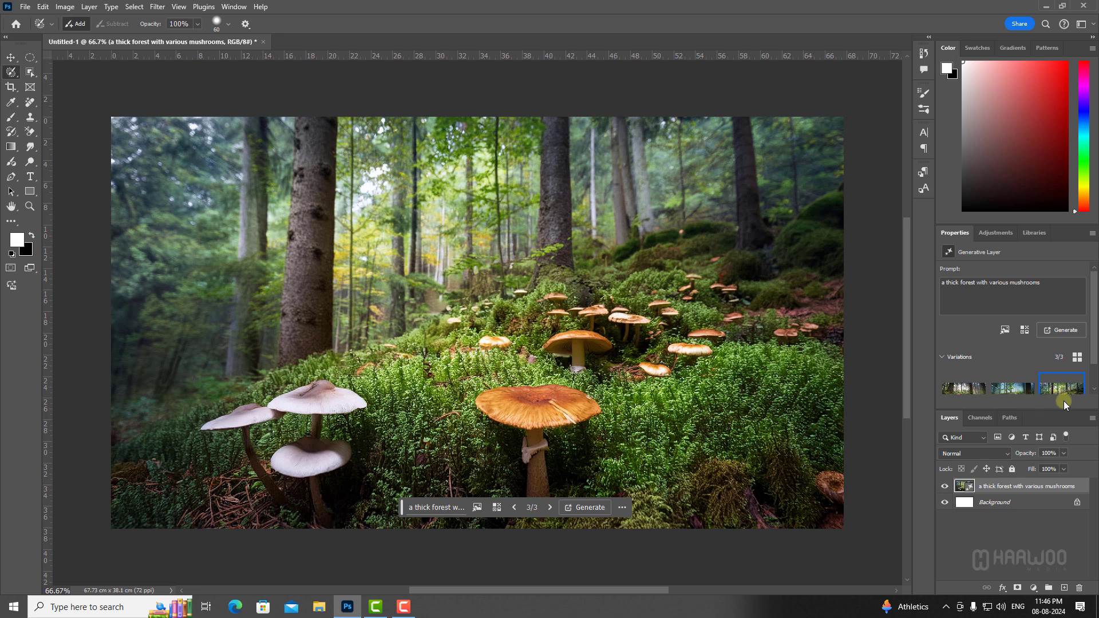
click(1002, 393)
click(965, 396)
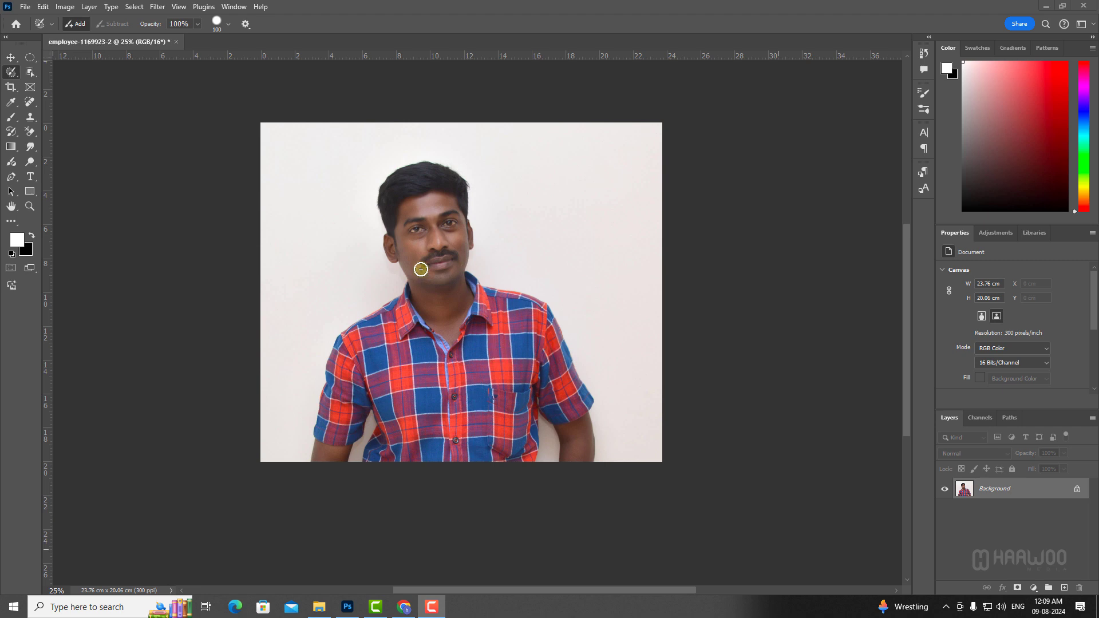
Select the man's neck, shirt and arms with the Selection Brush by outlining everything below his chin down to the photo's lower edge
click(404, 285)
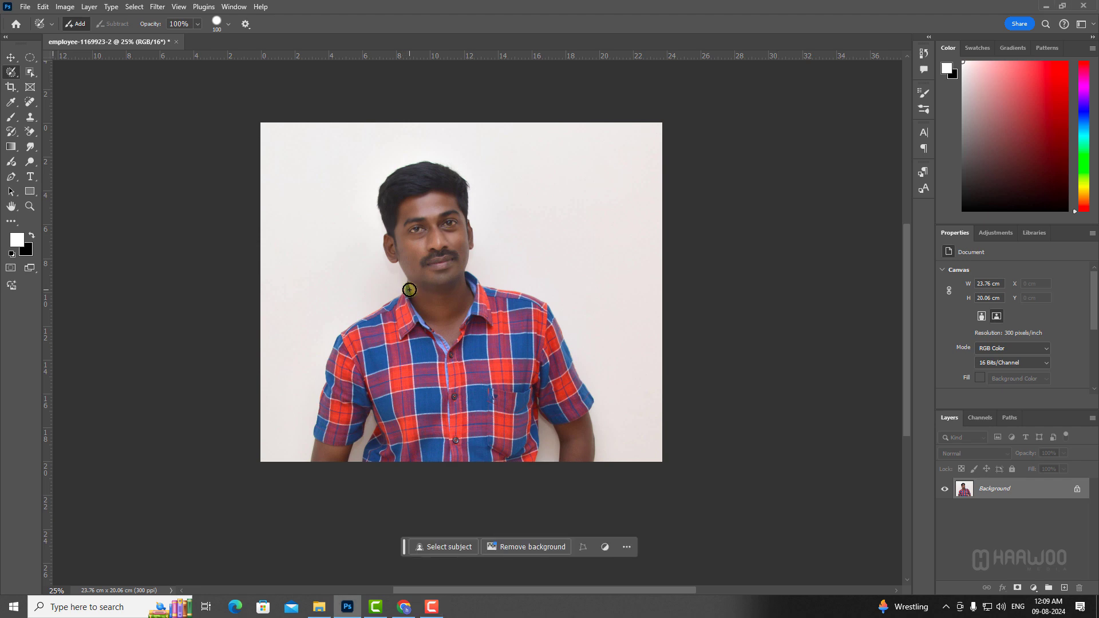
mouse_move(410, 290)
mouse_down()
mouse_move(402, 284)
mouse_move(413, 292)
mouse_up()
mouse_move(433, 293)
mouse_down()
mouse_move(477, 271)
mouse_move(563, 289)
mouse_move(596, 361)
mouse_move(620, 465)
mouse_up()
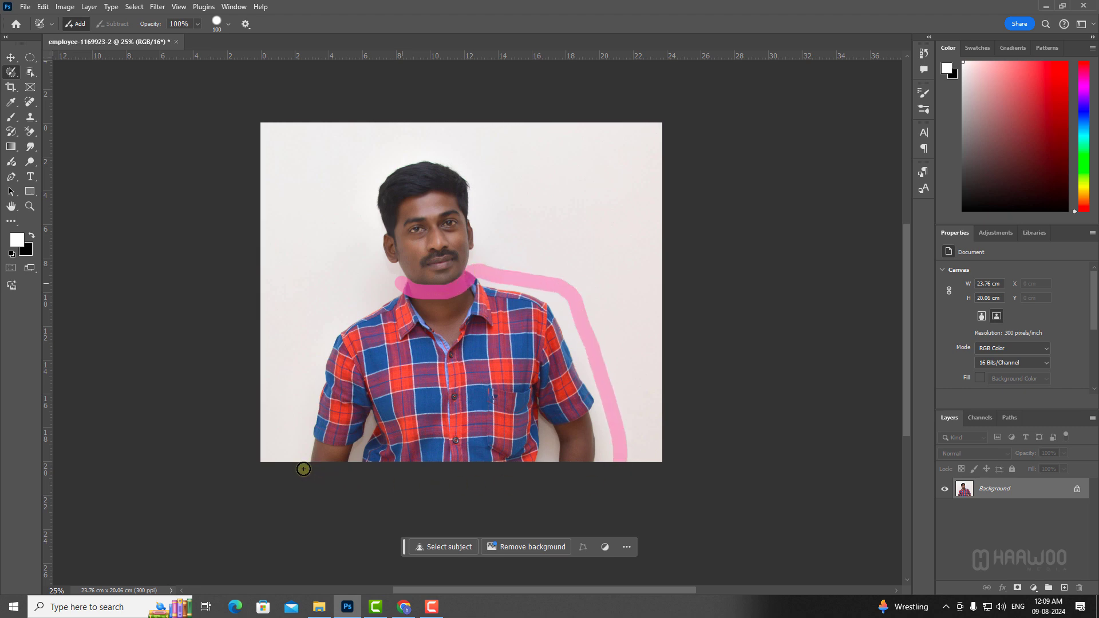
mouse_move(304, 466)
mouse_down()
mouse_move(324, 337)
mouse_move(338, 316)
mouse_move(402, 286)
mouse_up()
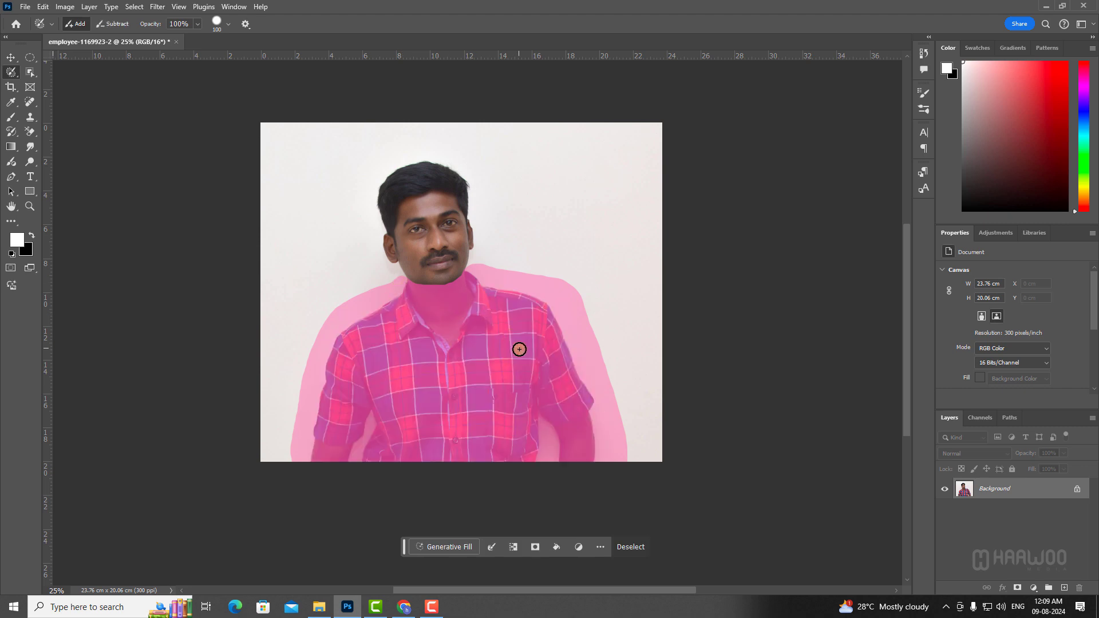
Replace the selected shirt using Generative Fill with the prompt "suit"
click(449, 546)
text(suit)
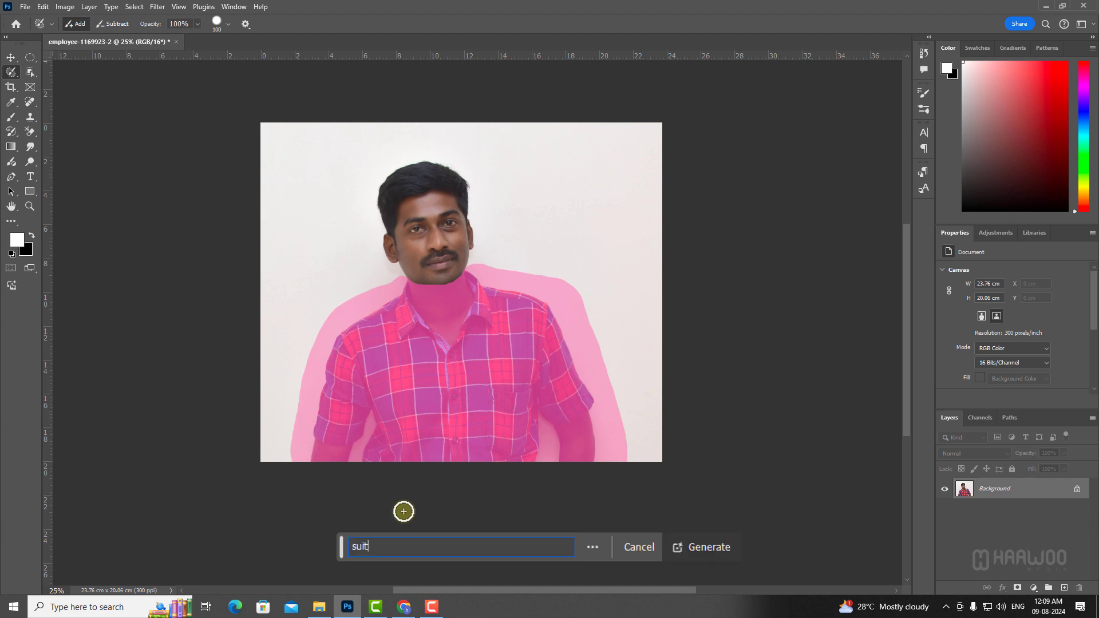
click(699, 547)
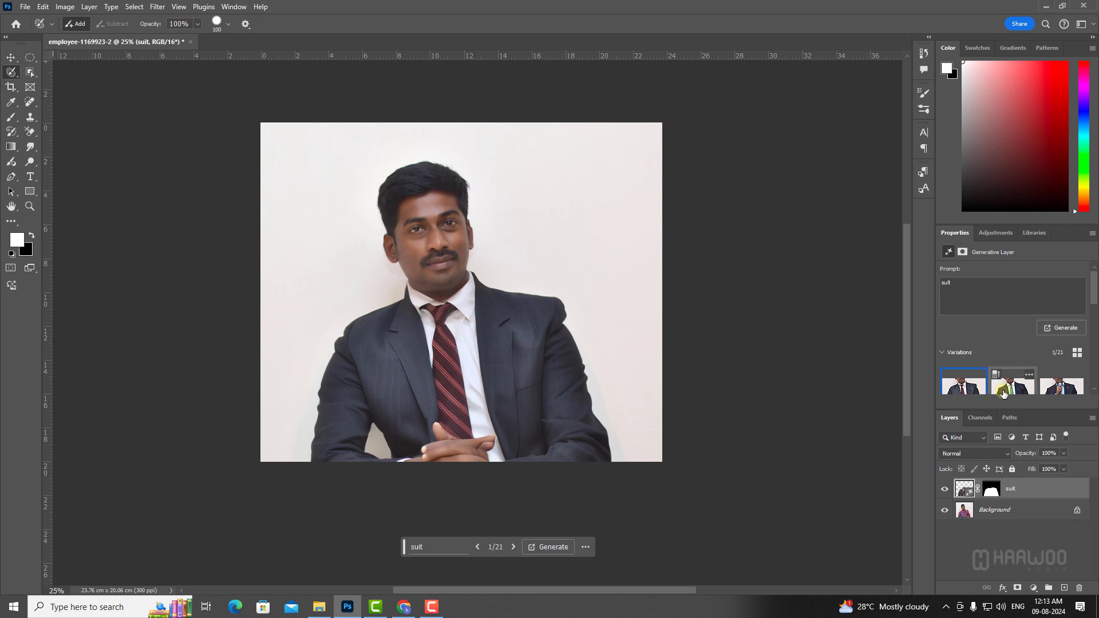
Compare the first three suit variations and choose the second one with the green tie
click(1003, 392)
click(958, 394)
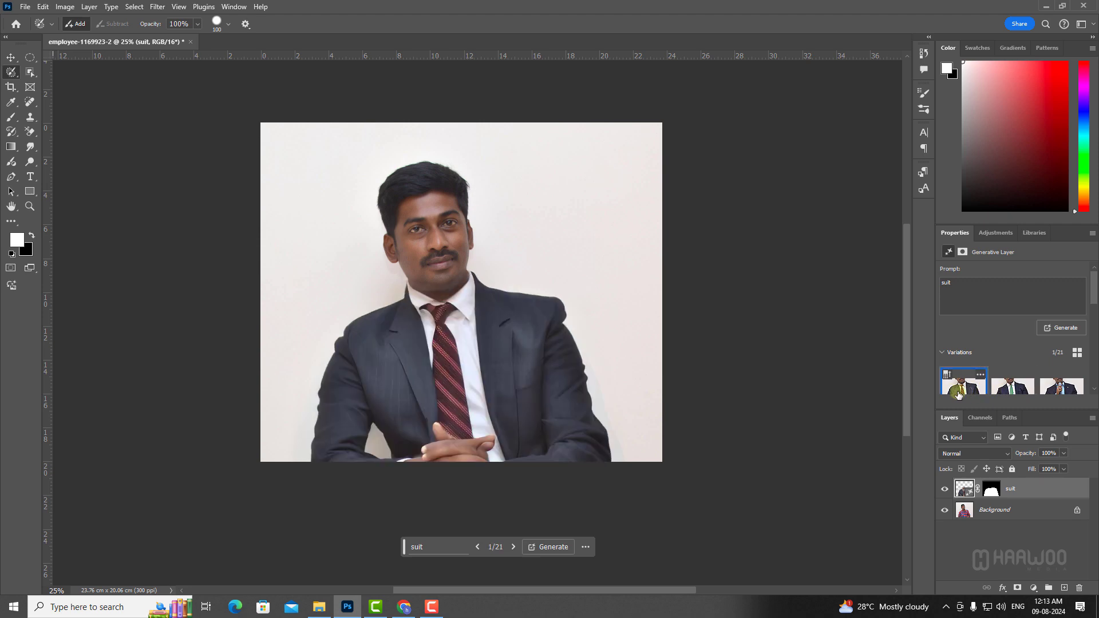
click(1010, 391)
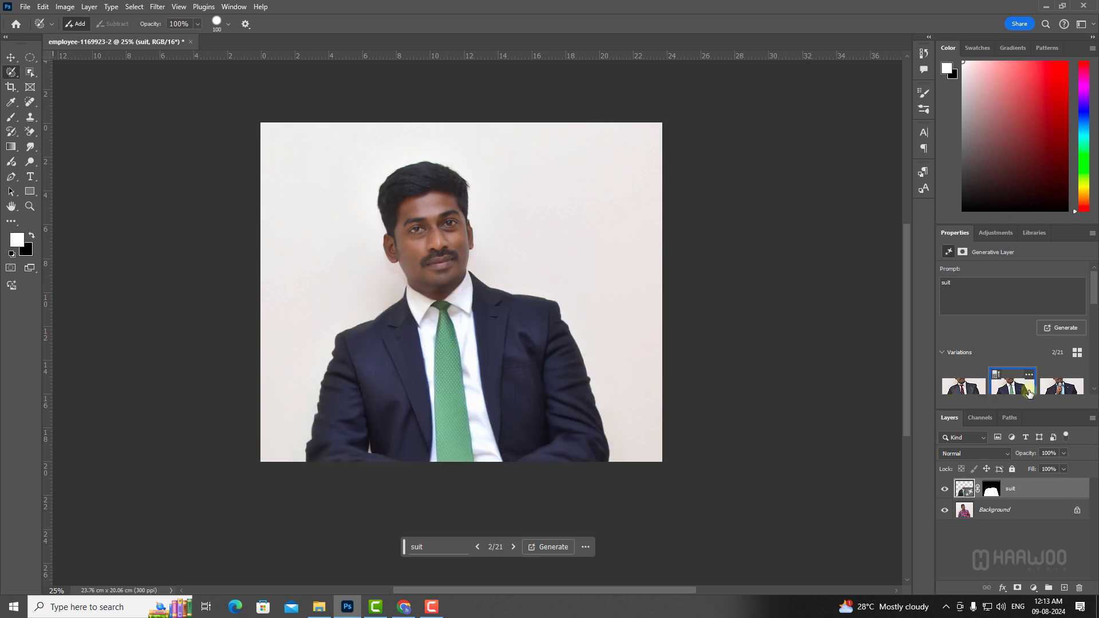
click(1051, 393)
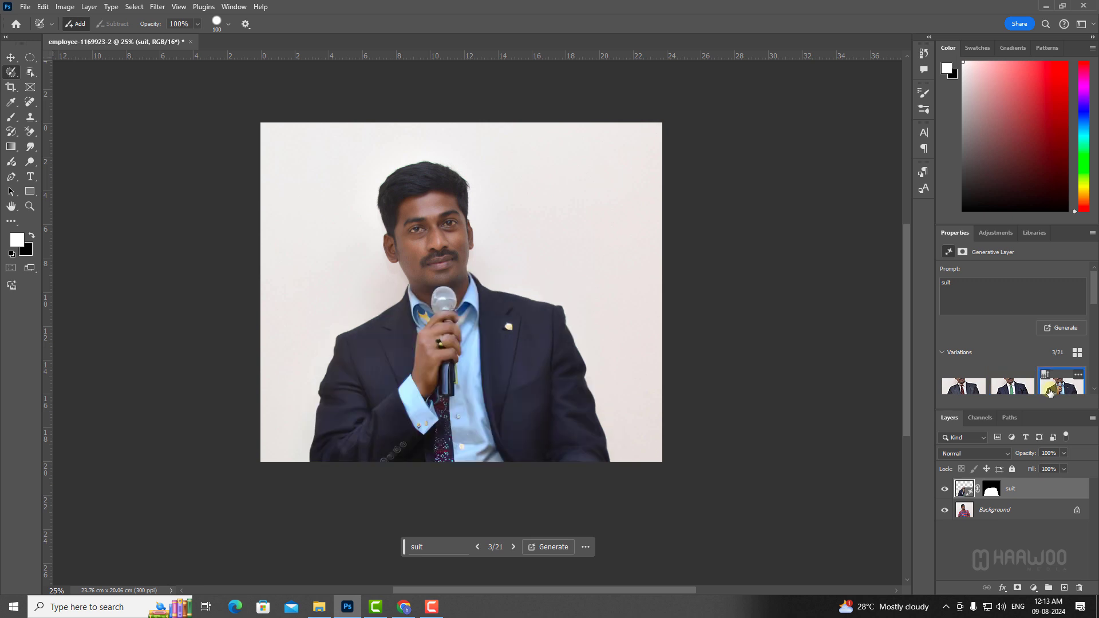
click(1014, 393)
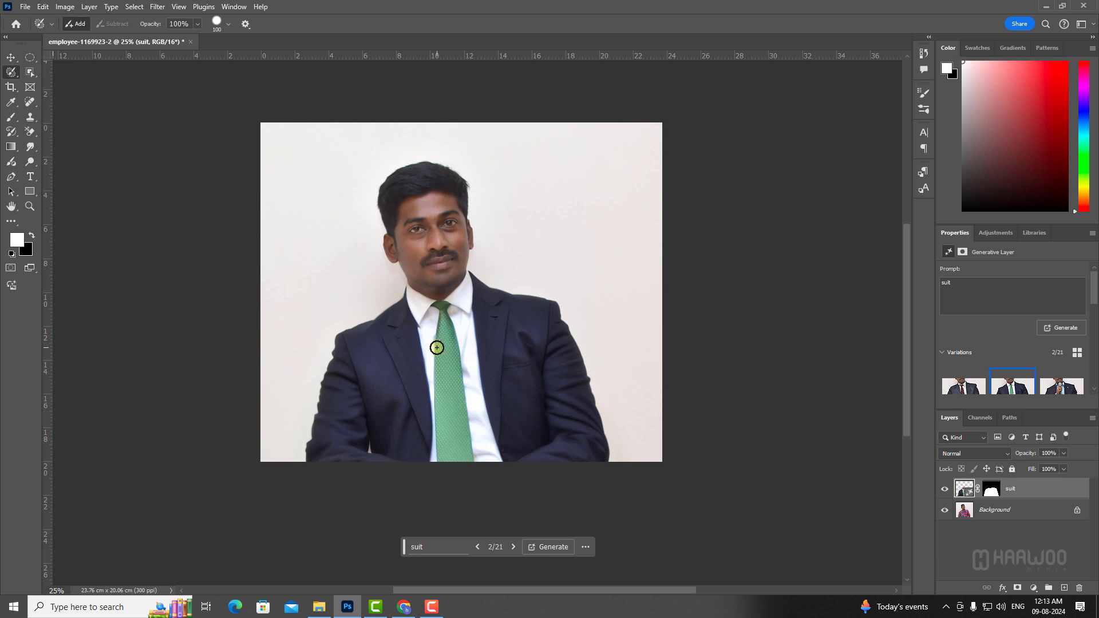
Rotate the photo clockwise with the Crop tool until the man sits upright, filling the empty corners with Generative Expand
key(c)
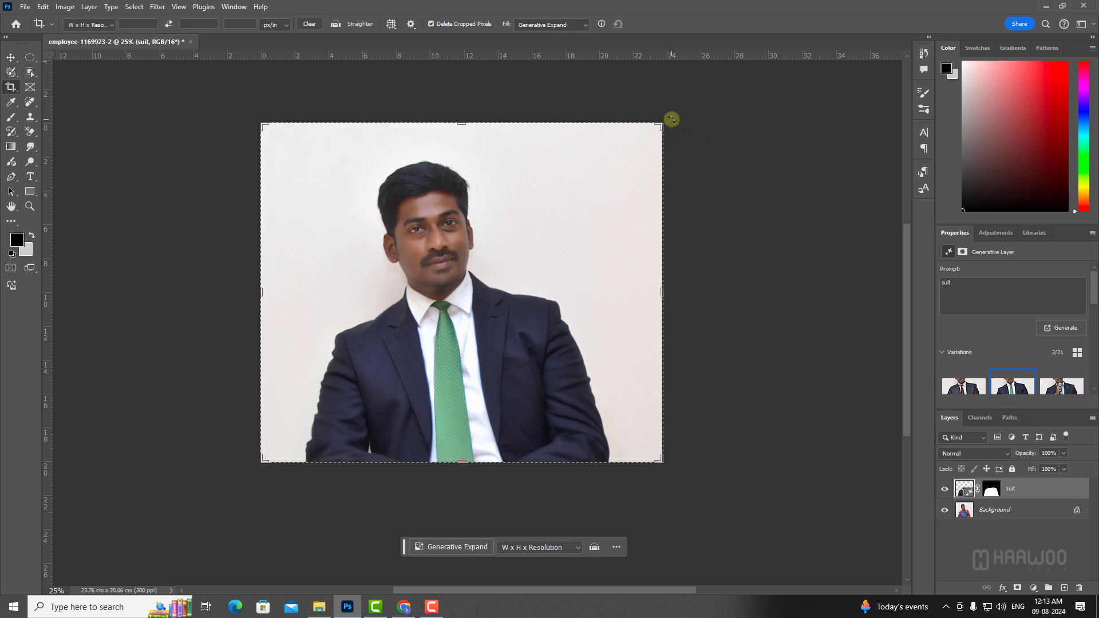
drag(672, 119, 716, 142)
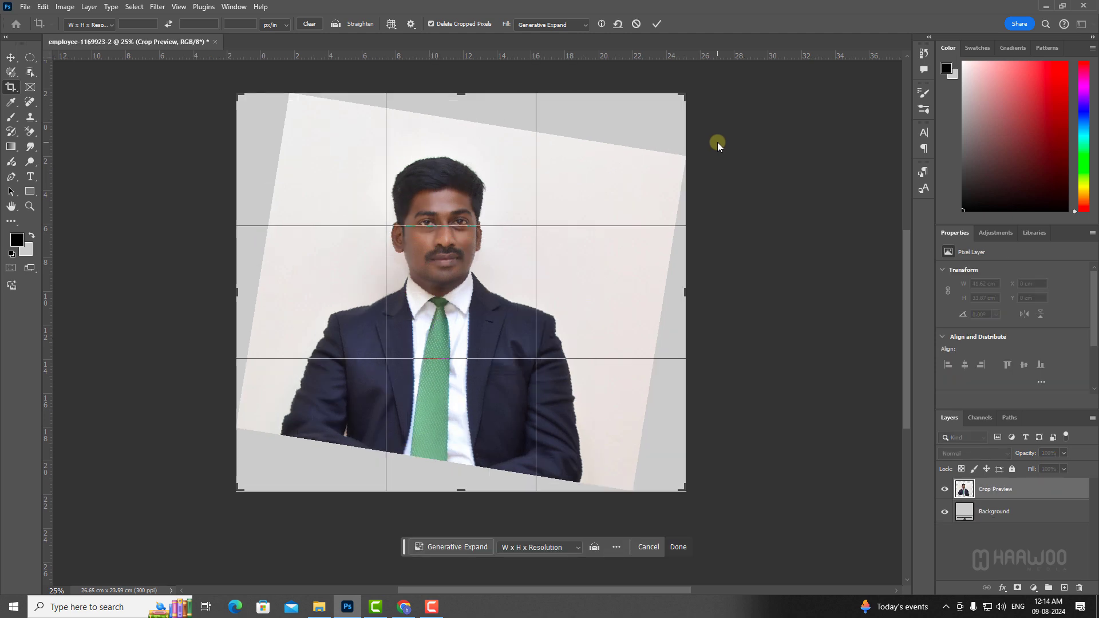
key(Return)
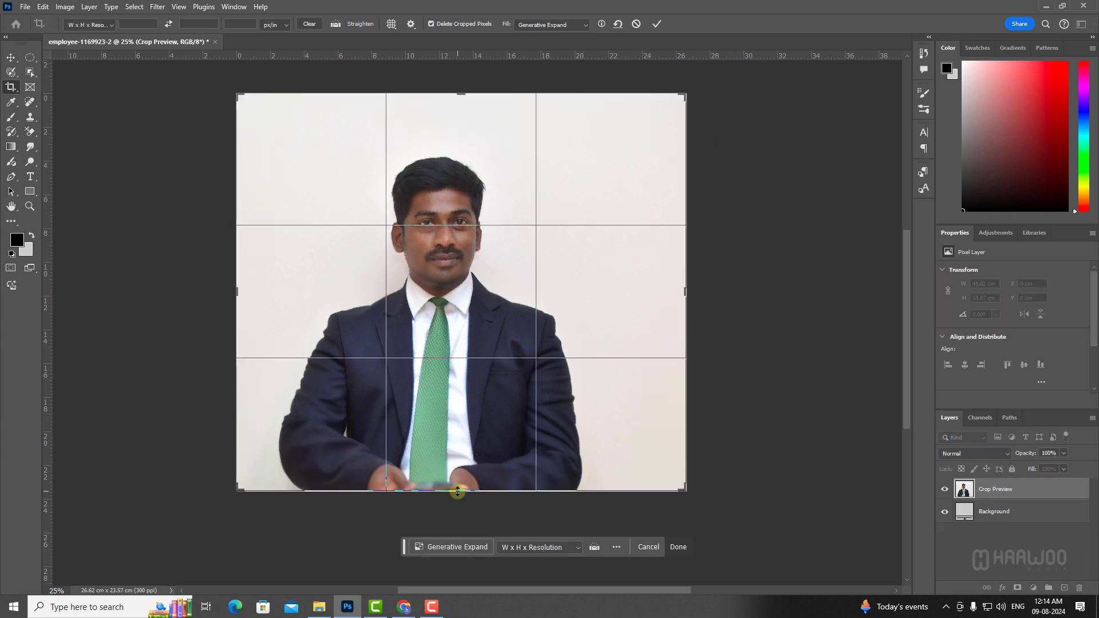
Crop the photo on all four sides to a head-and-chest portrait of about 10.2 × 16 cm
drag(457, 491, 463, 450)
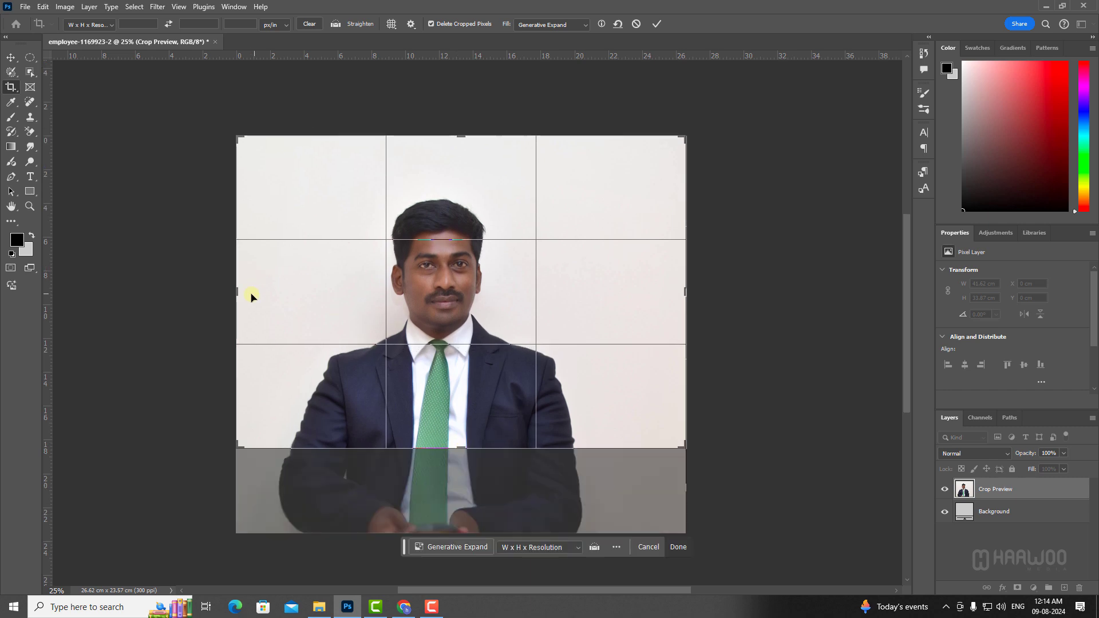
drag(241, 293, 296, 288)
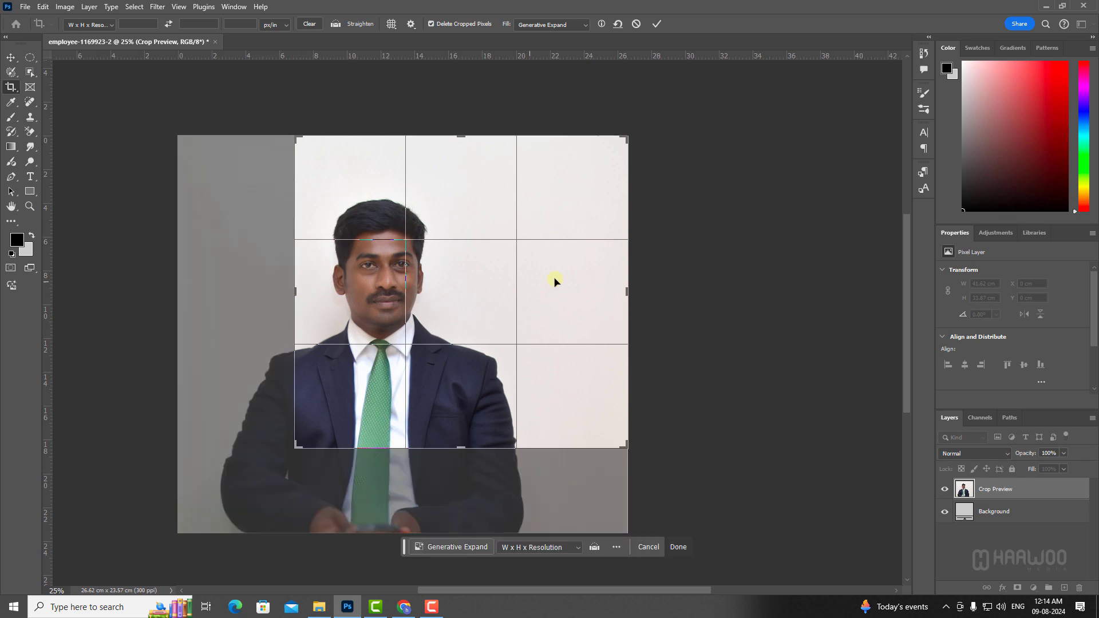
drag(627, 293, 544, 292)
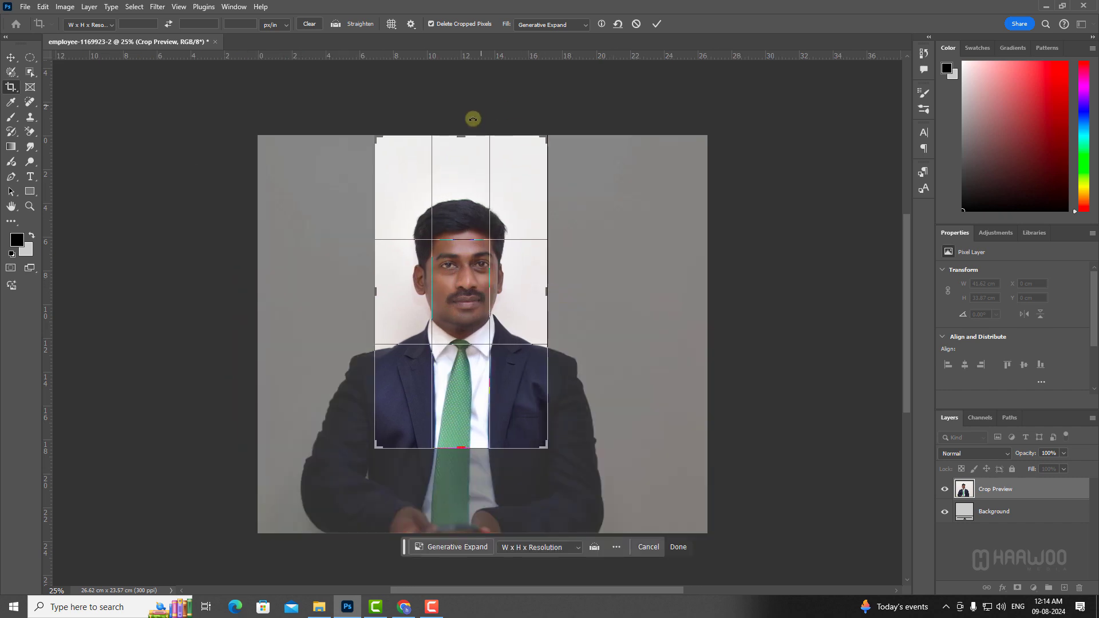
drag(464, 138, 463, 153)
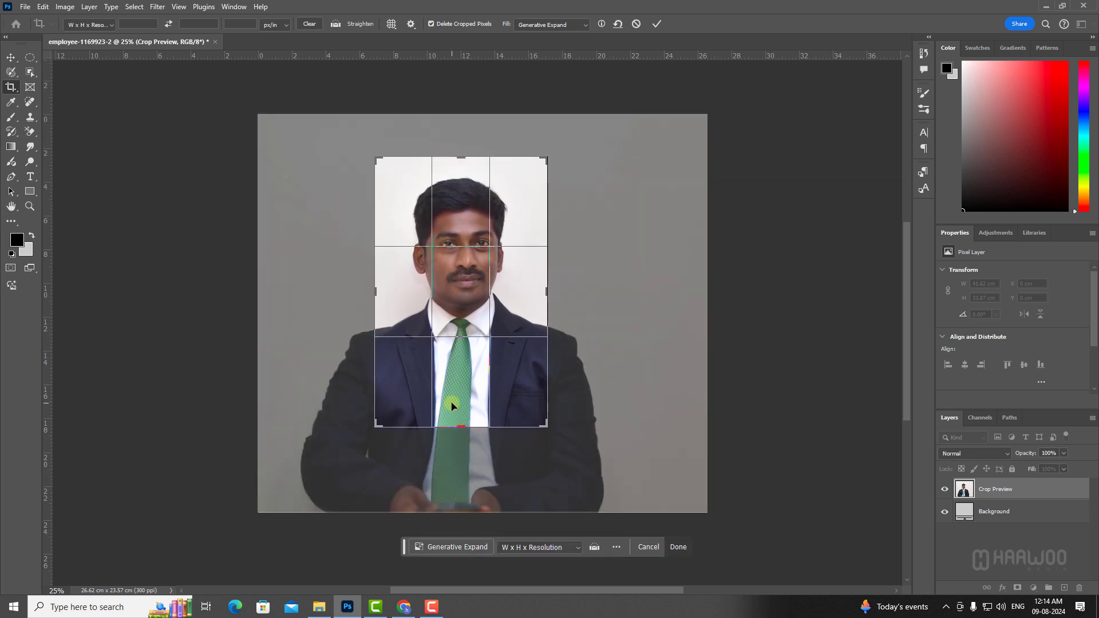
double_click(452, 406)
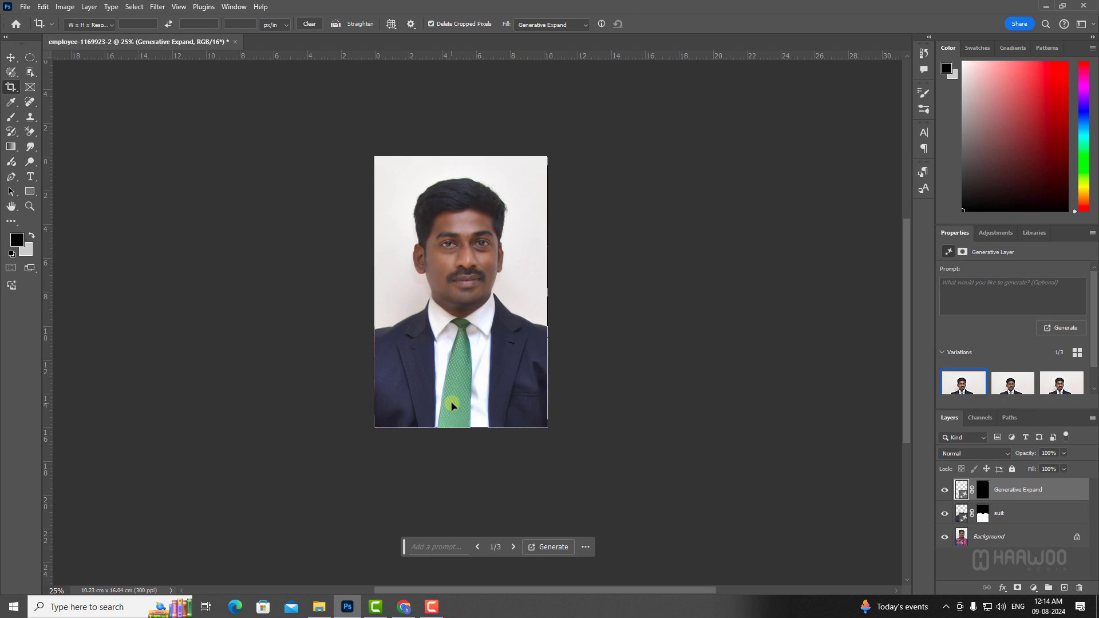
Trim the portrait's lower edge to bring the photo to about 10.2 × 14.8 cm
click(502, 385)
drag(461, 430, 490, 420)
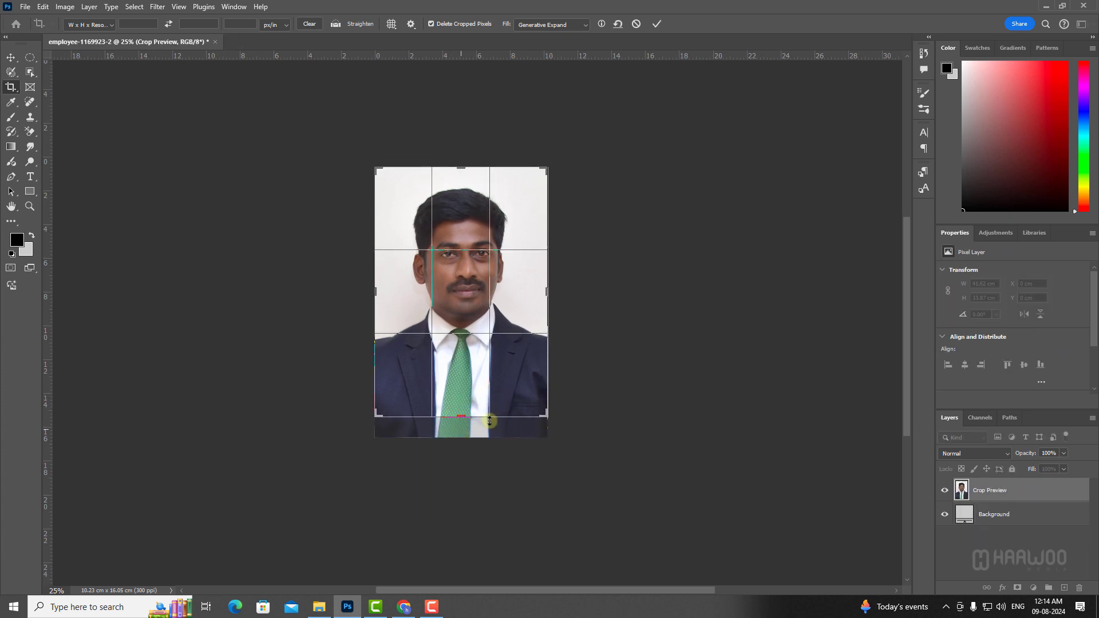
double_click(532, 383)
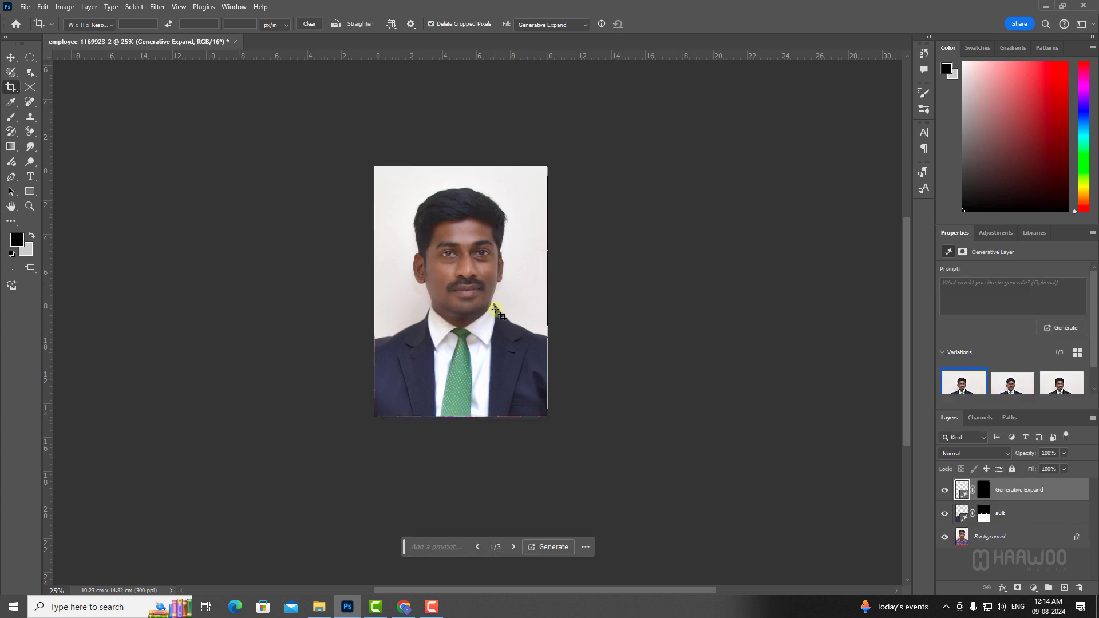
Examine the generated suit, collar and tie up close at 66.67% zoom
key(z)
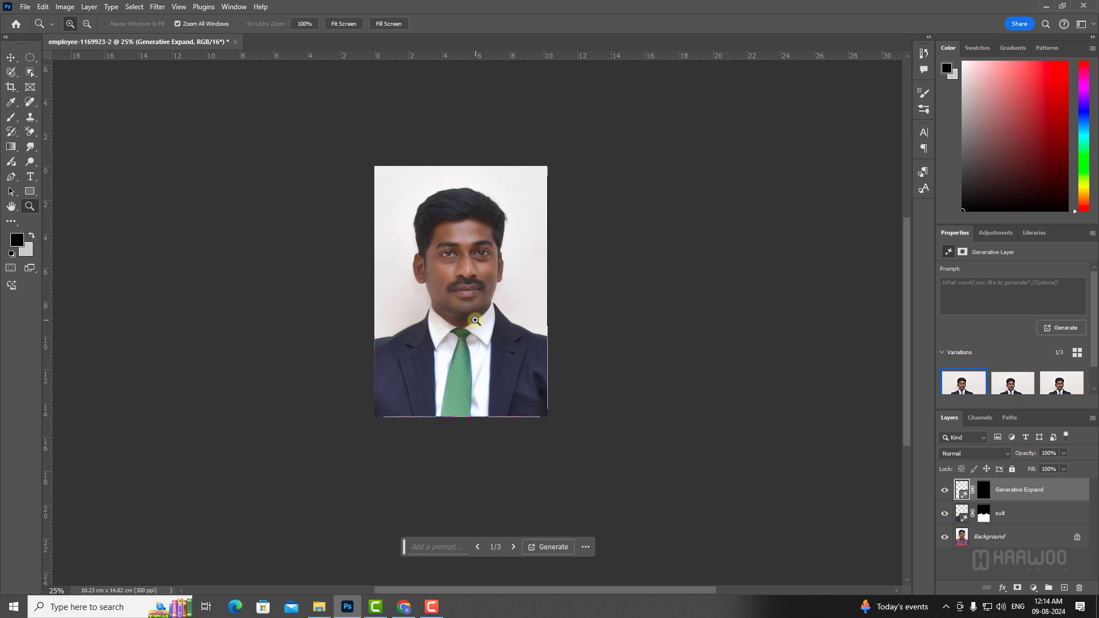
click(476, 320)
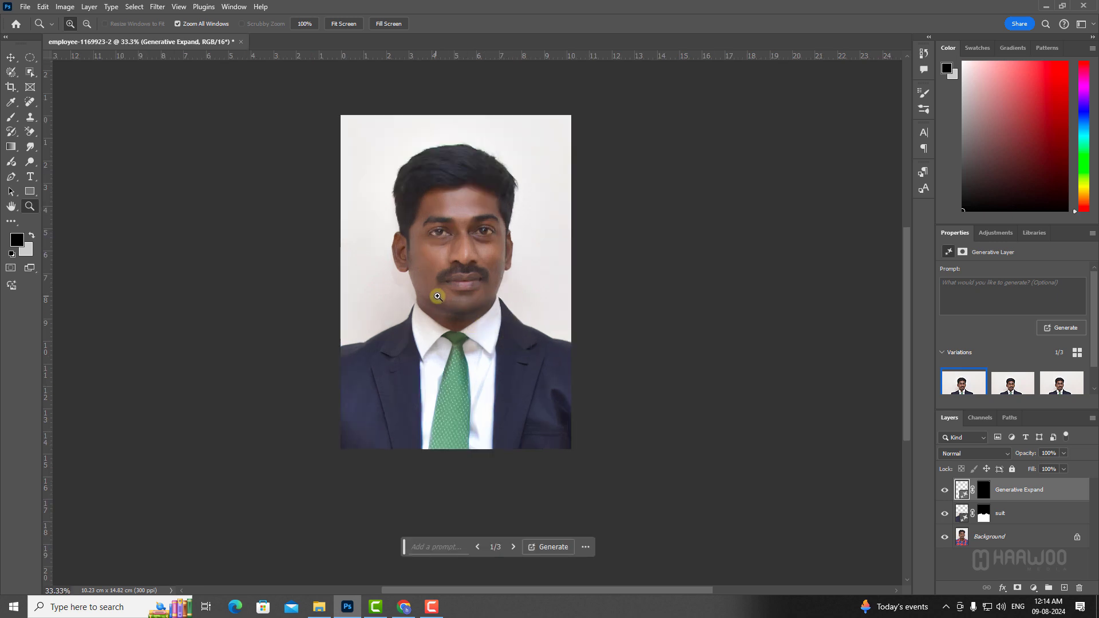
click(513, 348)
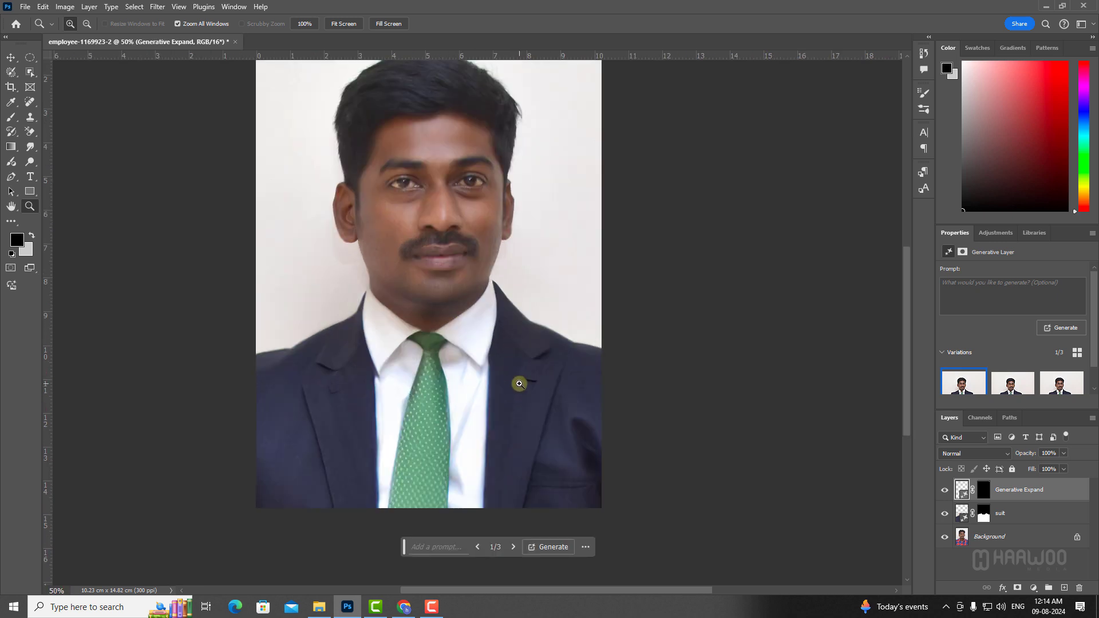
click(519, 383)
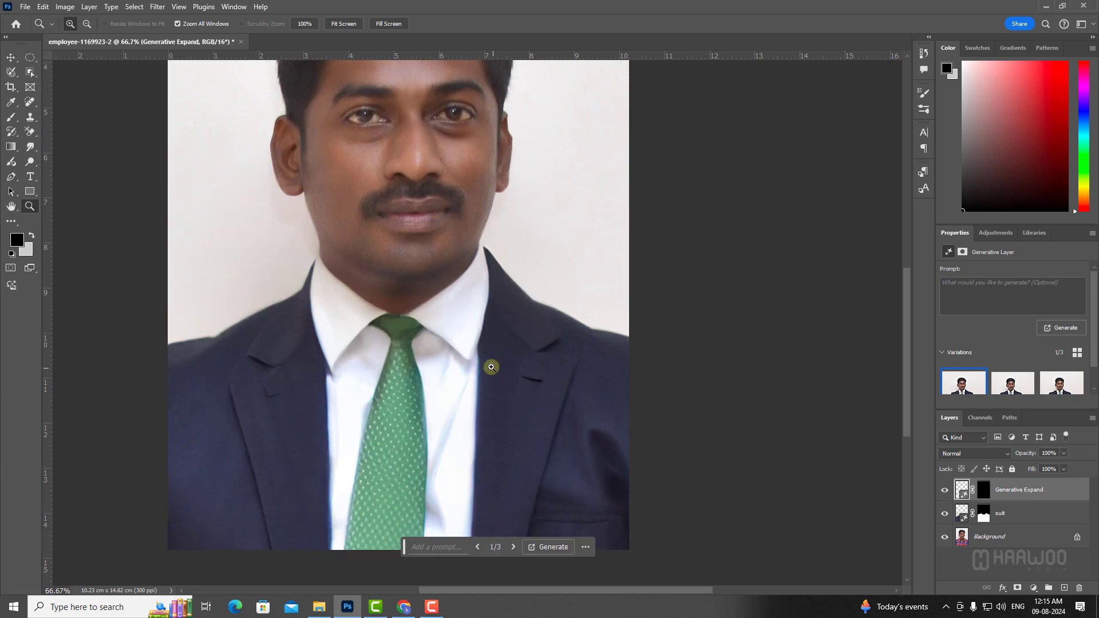
key(v)
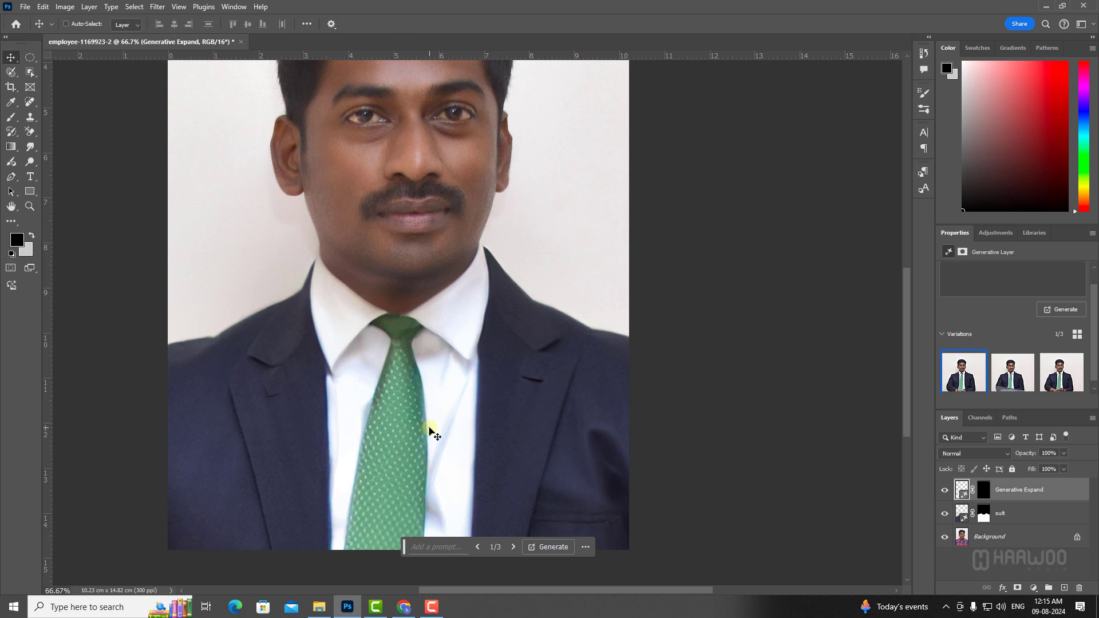
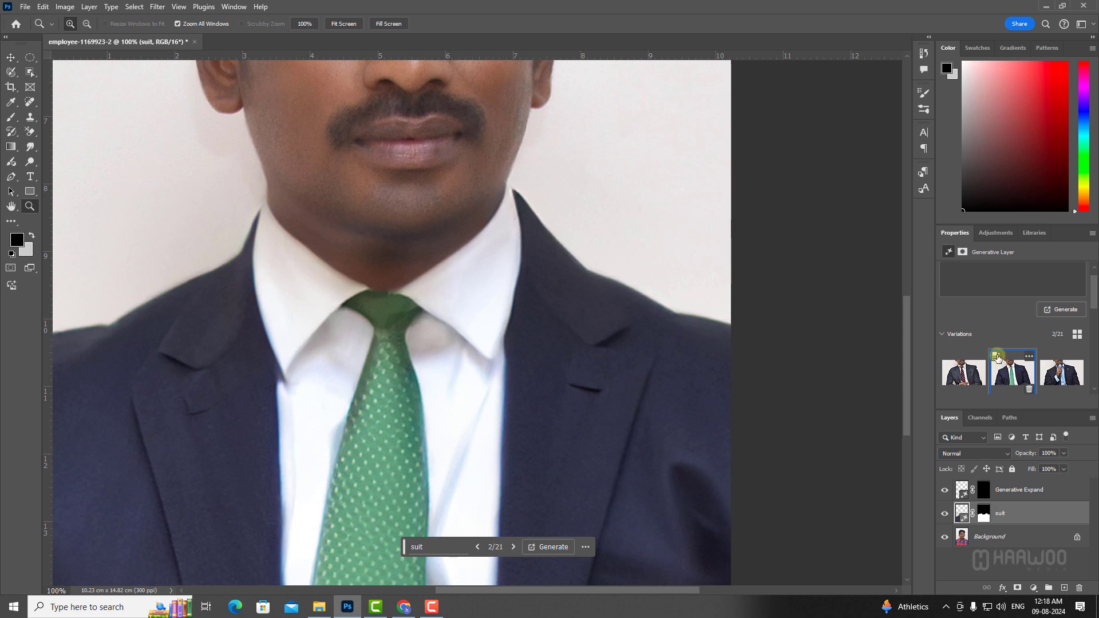
Enhance the detail of the green-tie suit variation and compare it with the unenhanced version
click(997, 357)
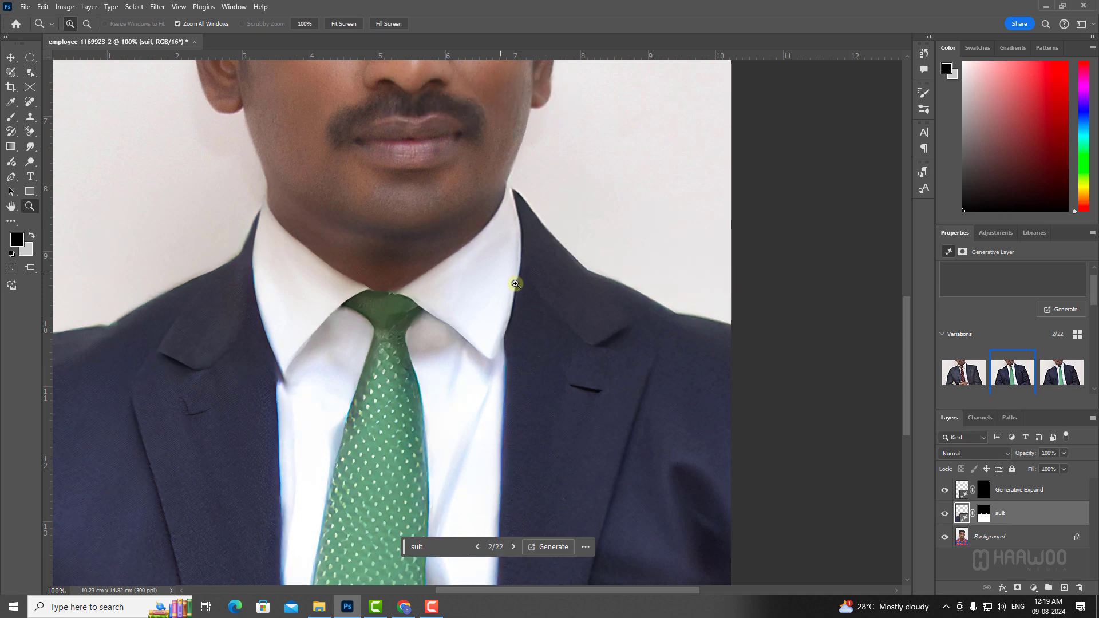
scroll(575, 412, down, 3)
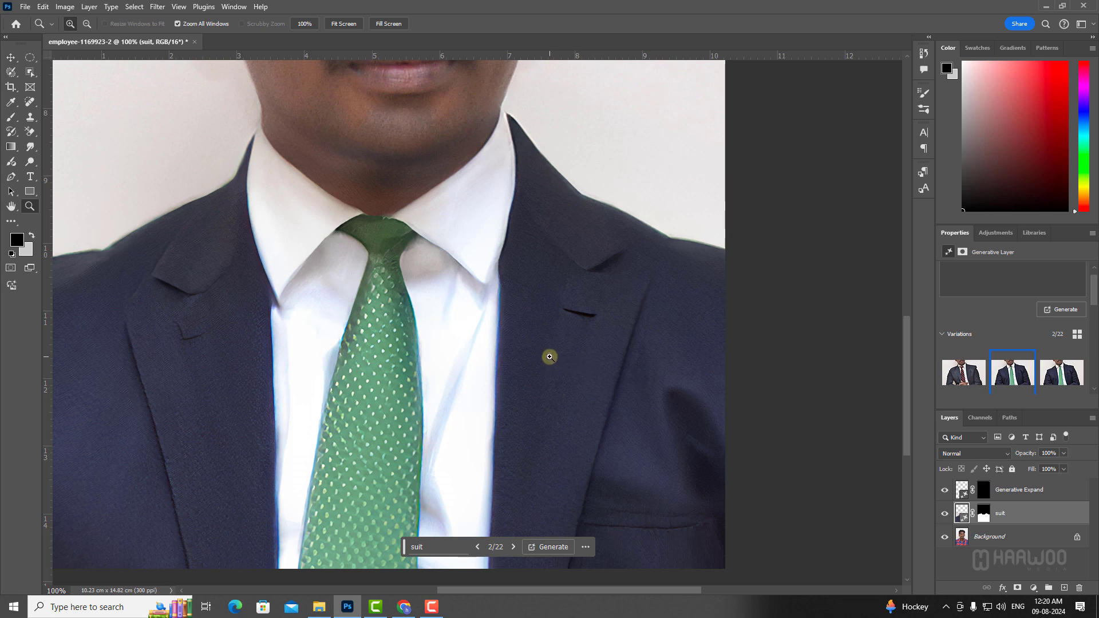
key(ctrl+z)
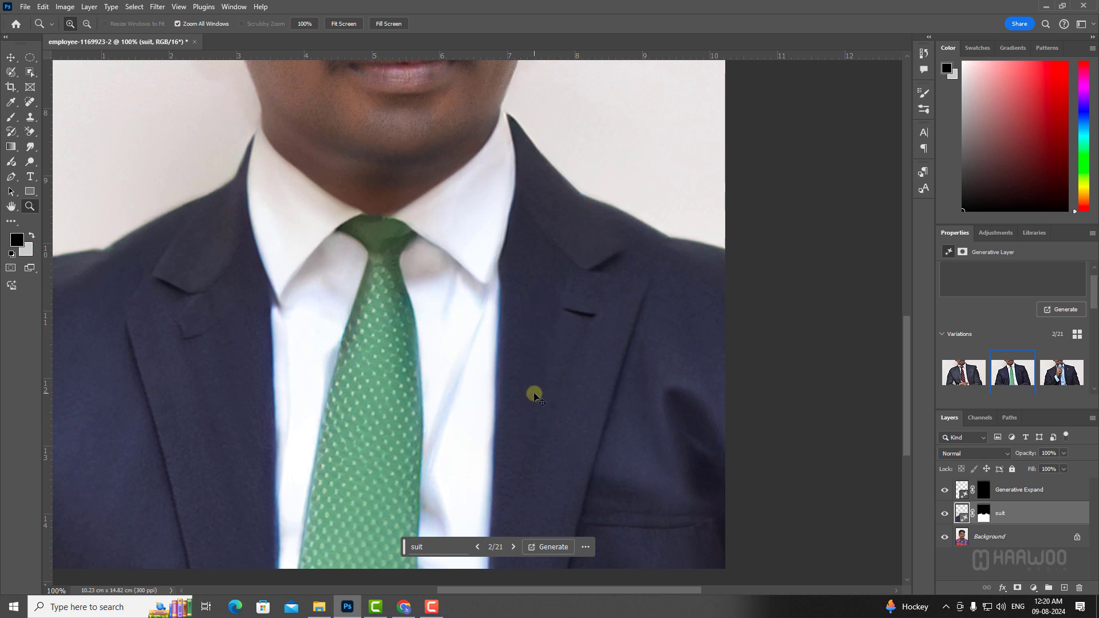
key(ctrl+shift+z)
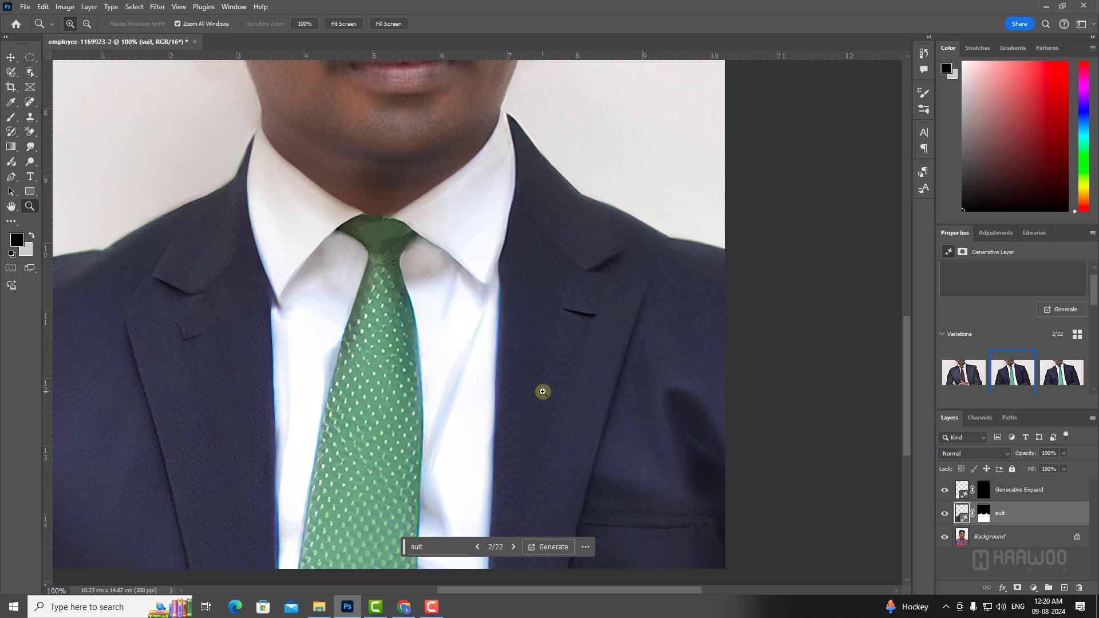
key(ctrl+0)
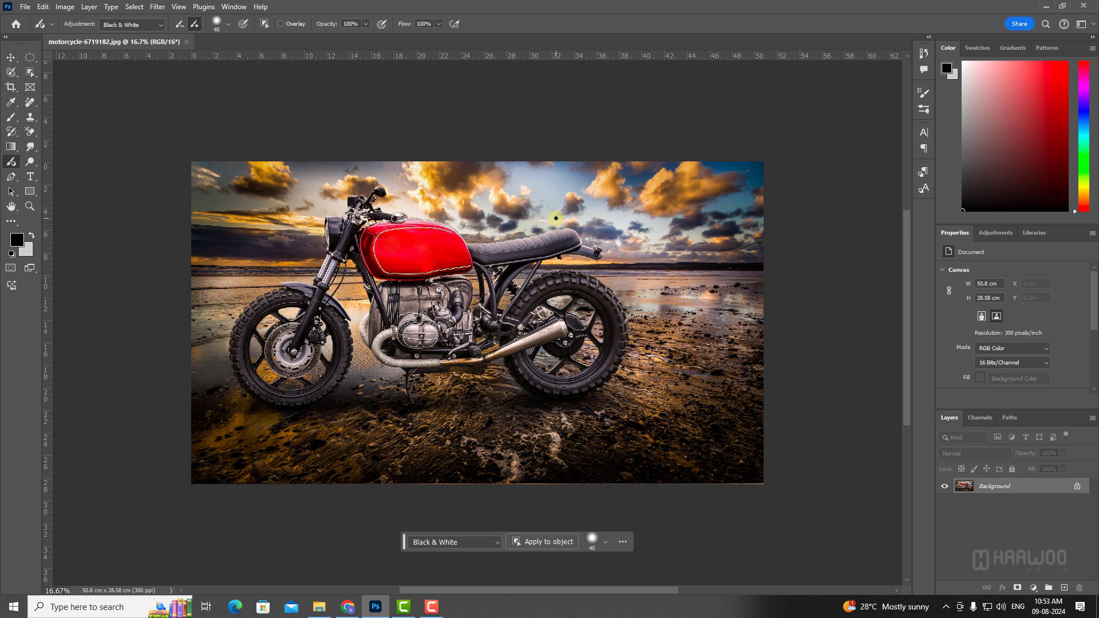
Try a Curves adjustment layer over the whole motorcycle photo and undo it
key(v)
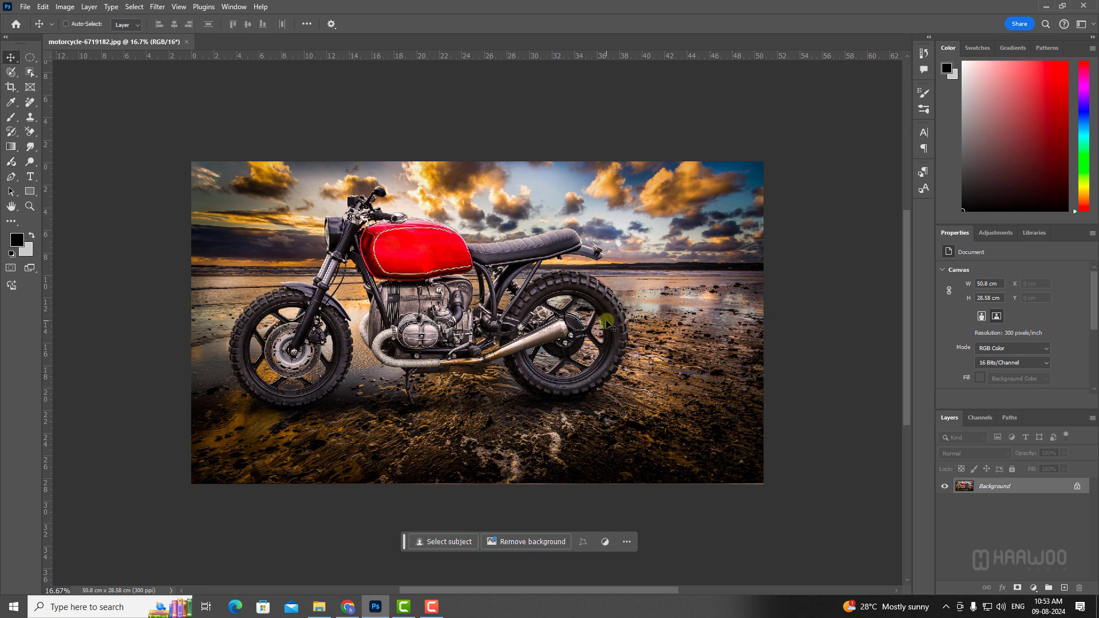
click(1034, 588)
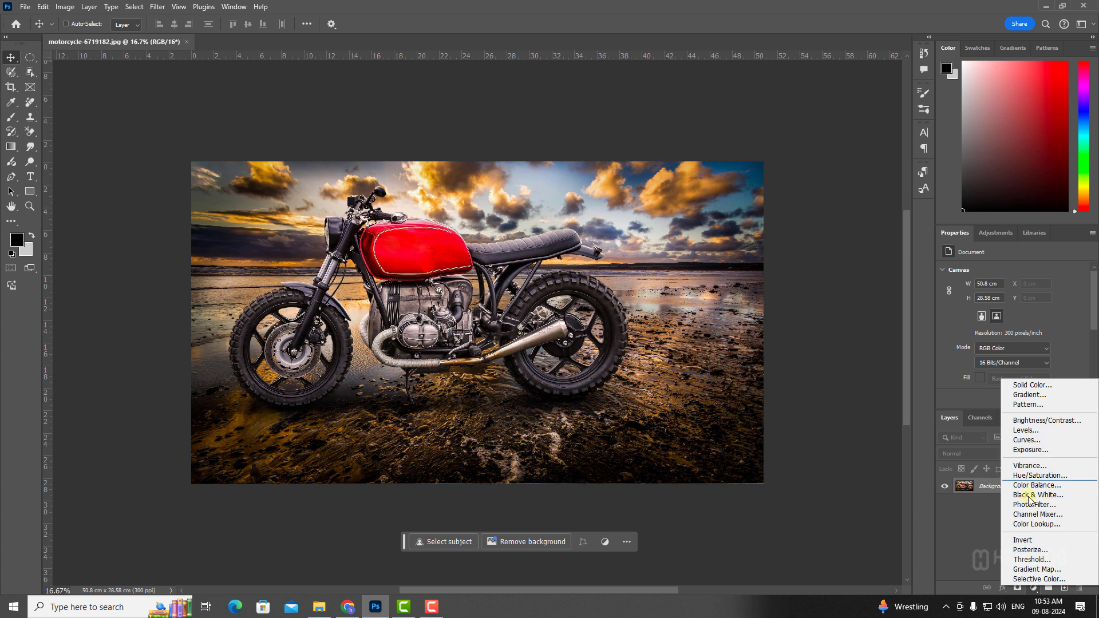
click(1027, 440)
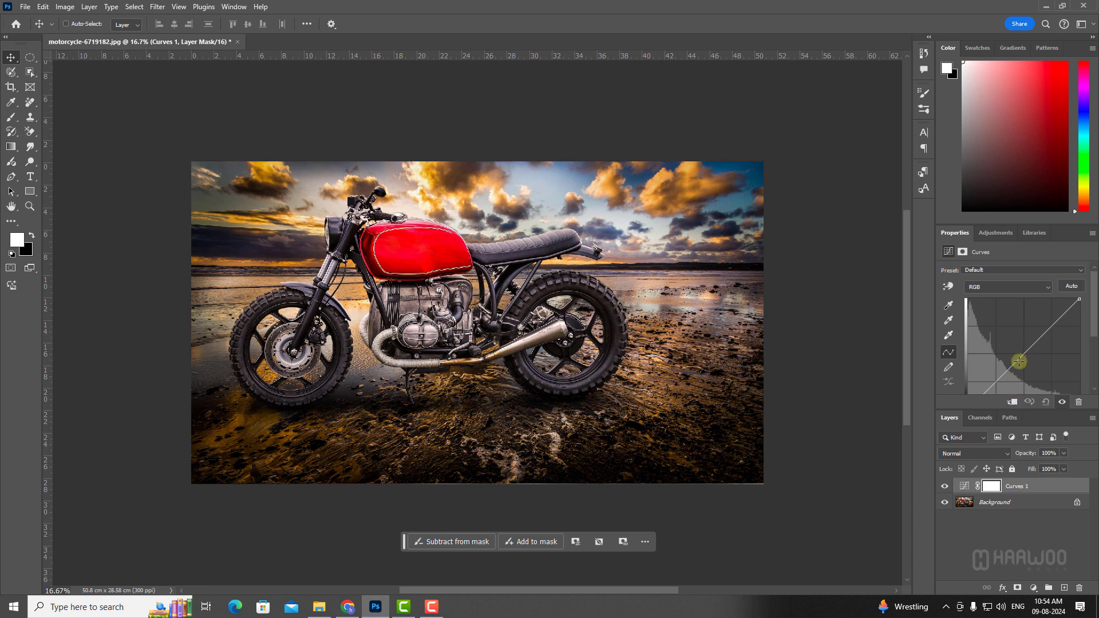
click(1019, 361)
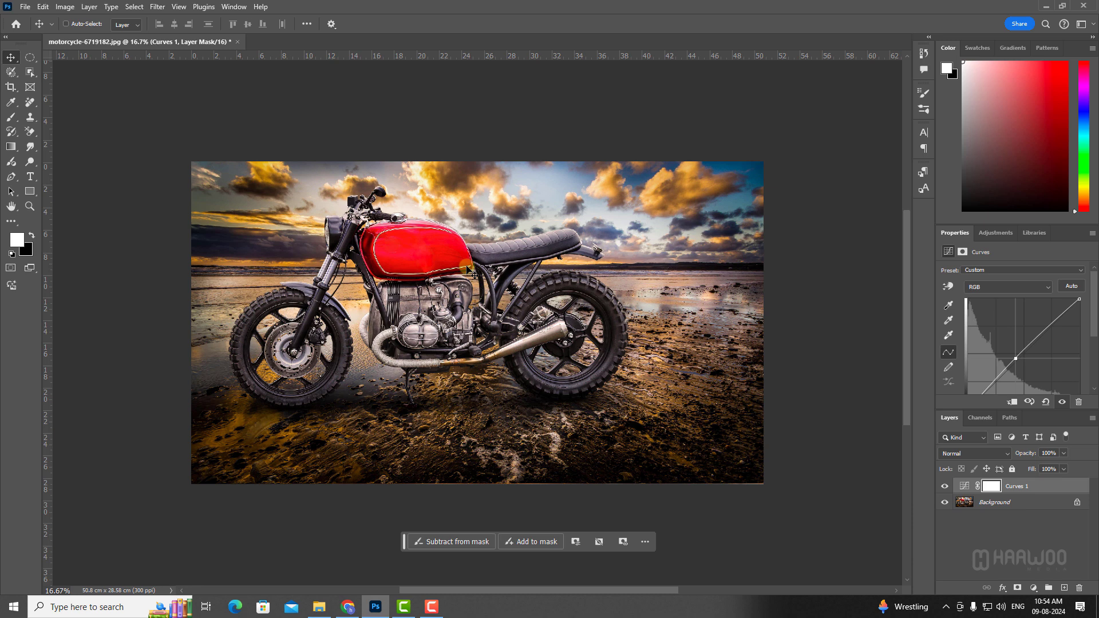
key(ctrl+z)
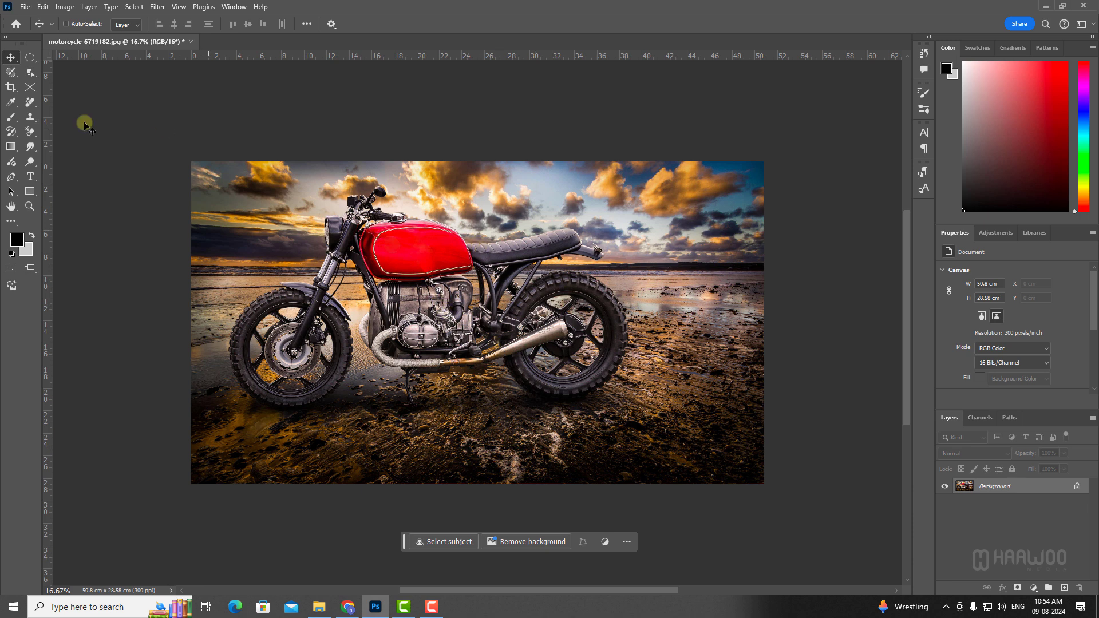
Paint a Curves adjustment over the motorcycle's seat with the Adjustment Brush at size 175 and reshape its curve for moderate brightening
click(11, 164)
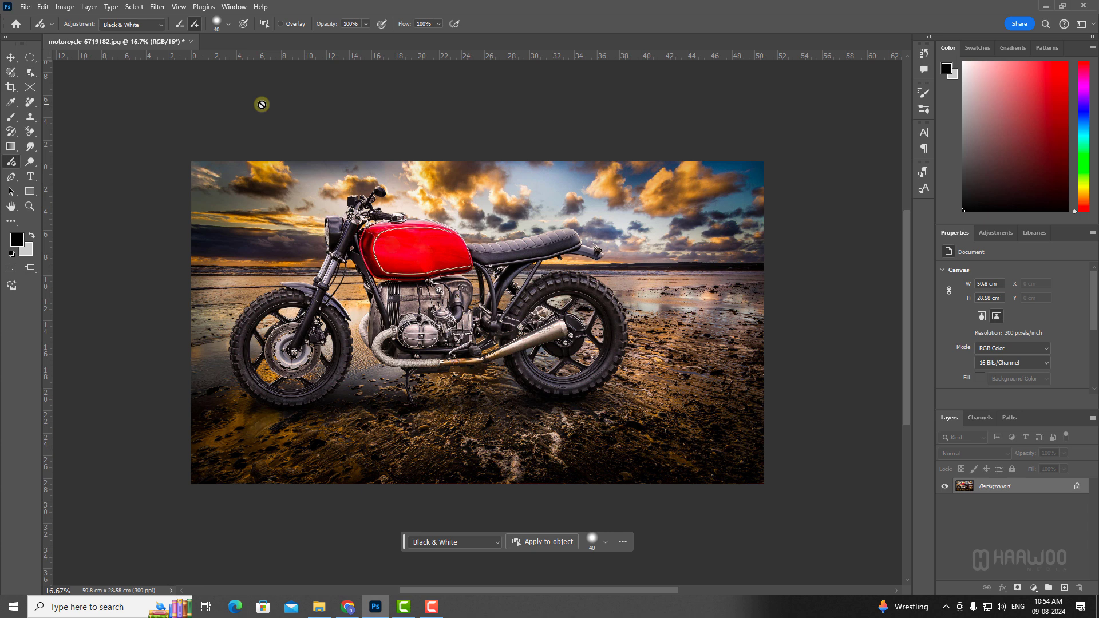
key(v)
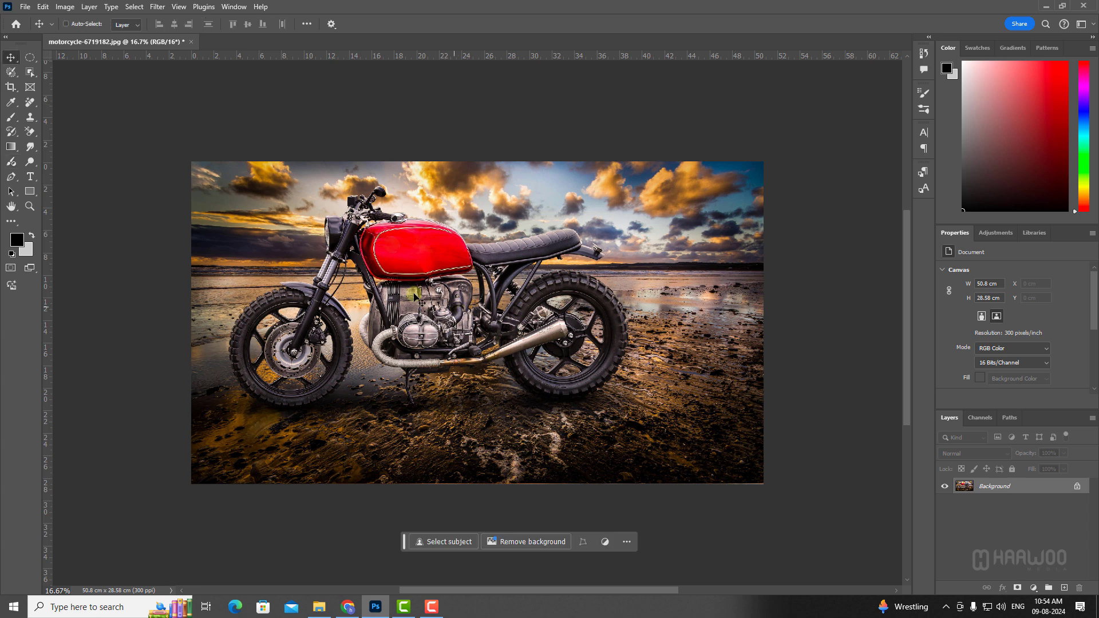
click(8, 165)
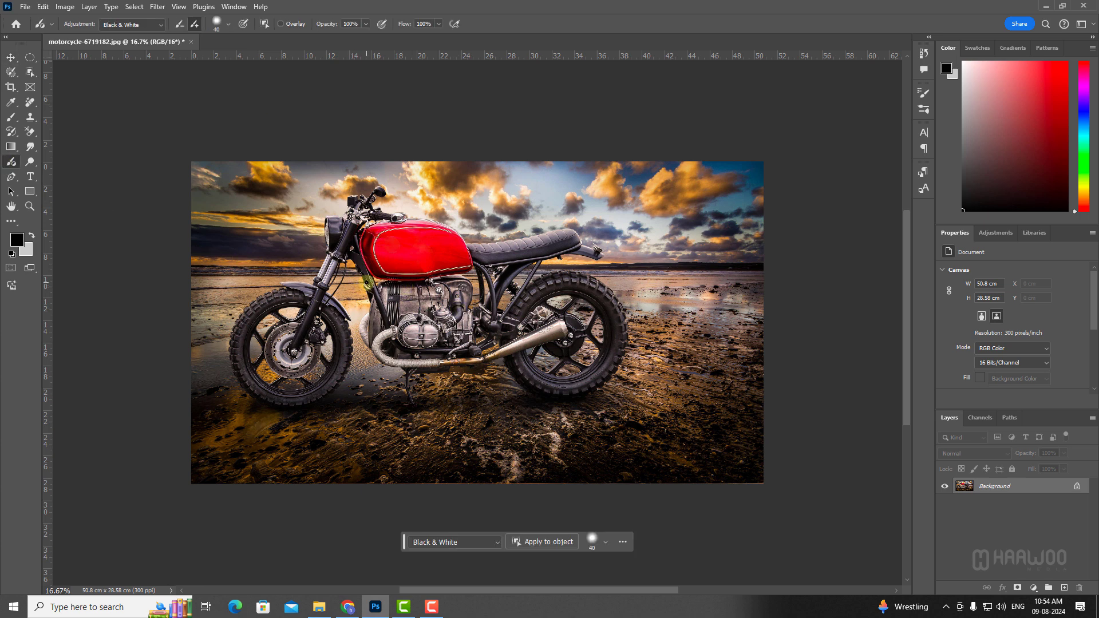
key(bracketright)
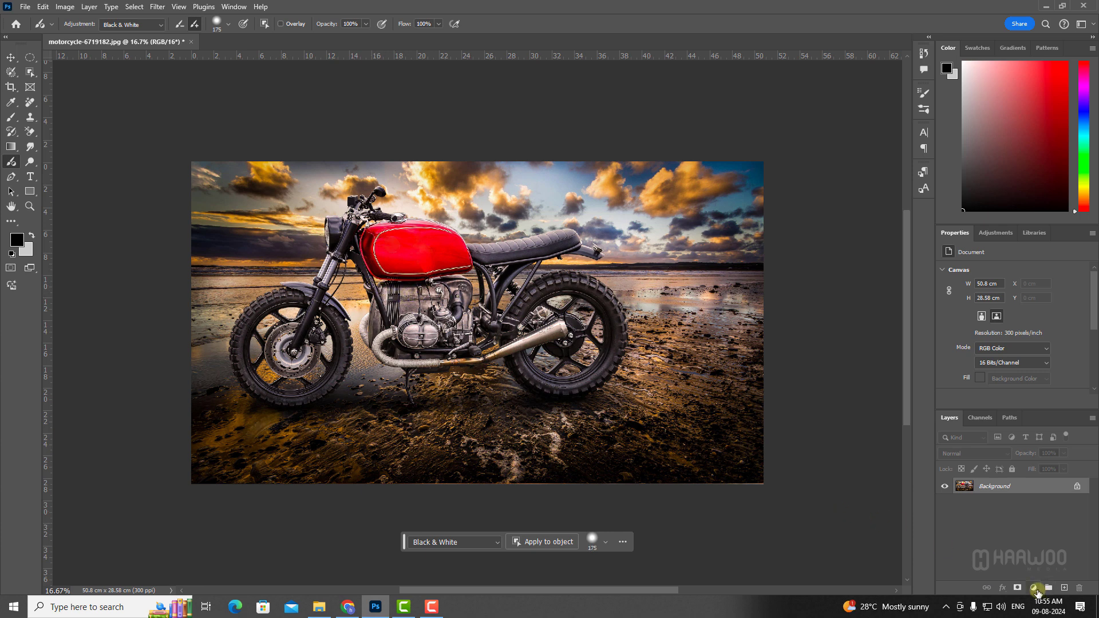
click(1034, 588)
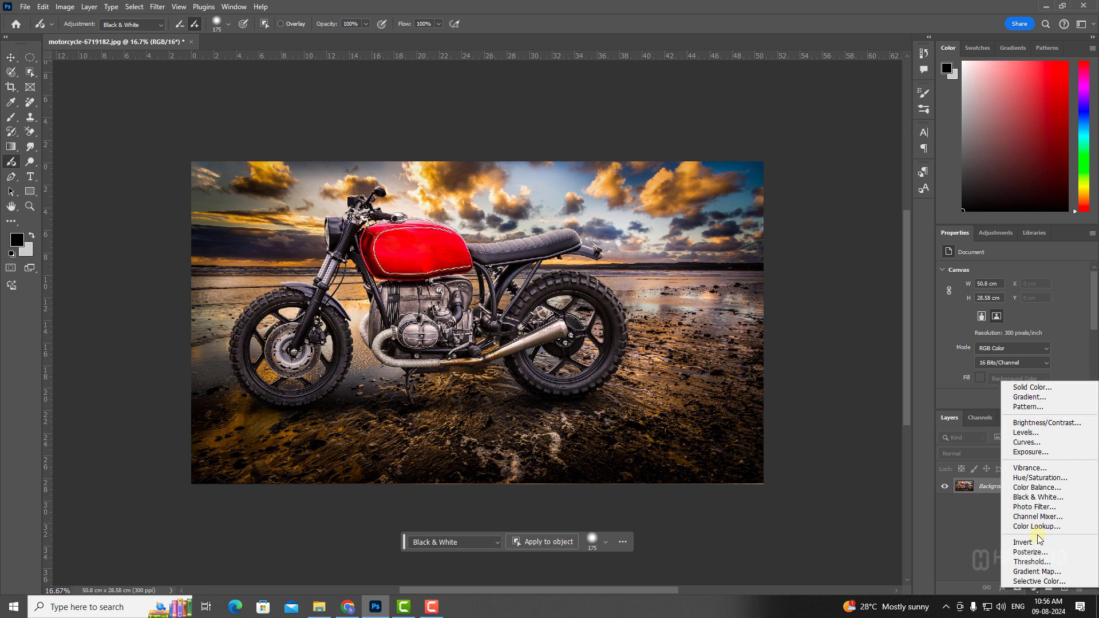
click(426, 81)
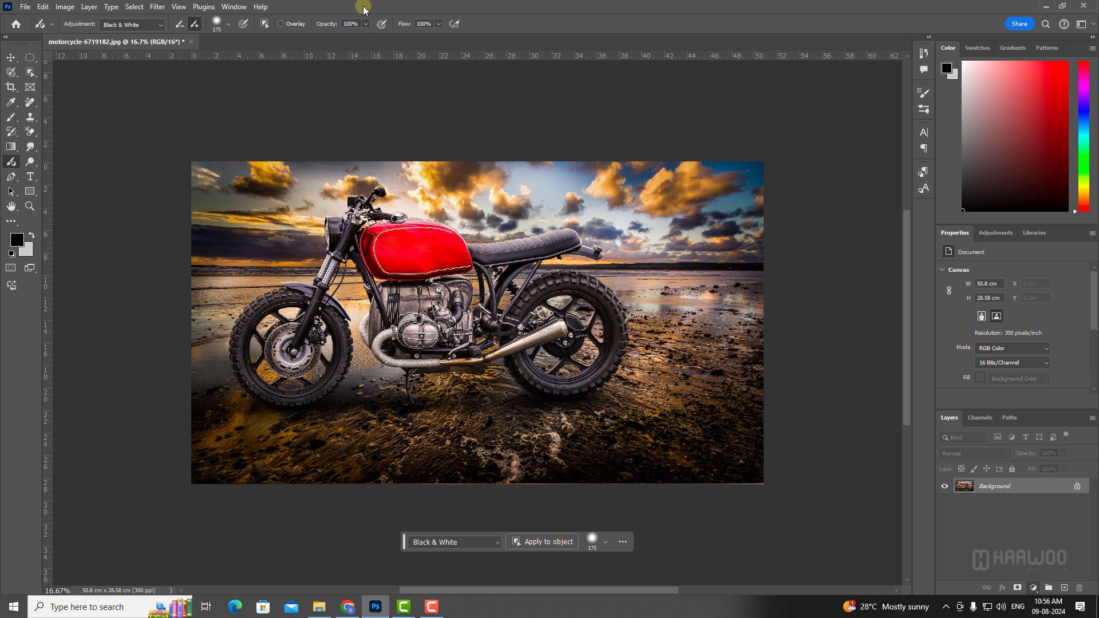
click(157, 24)
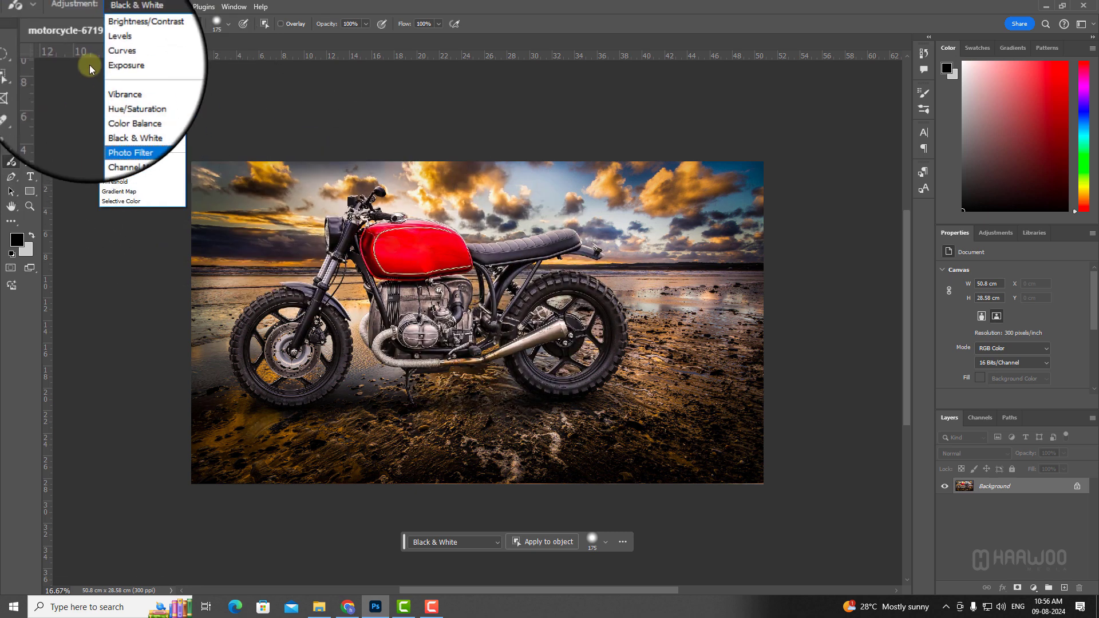
click(114, 55)
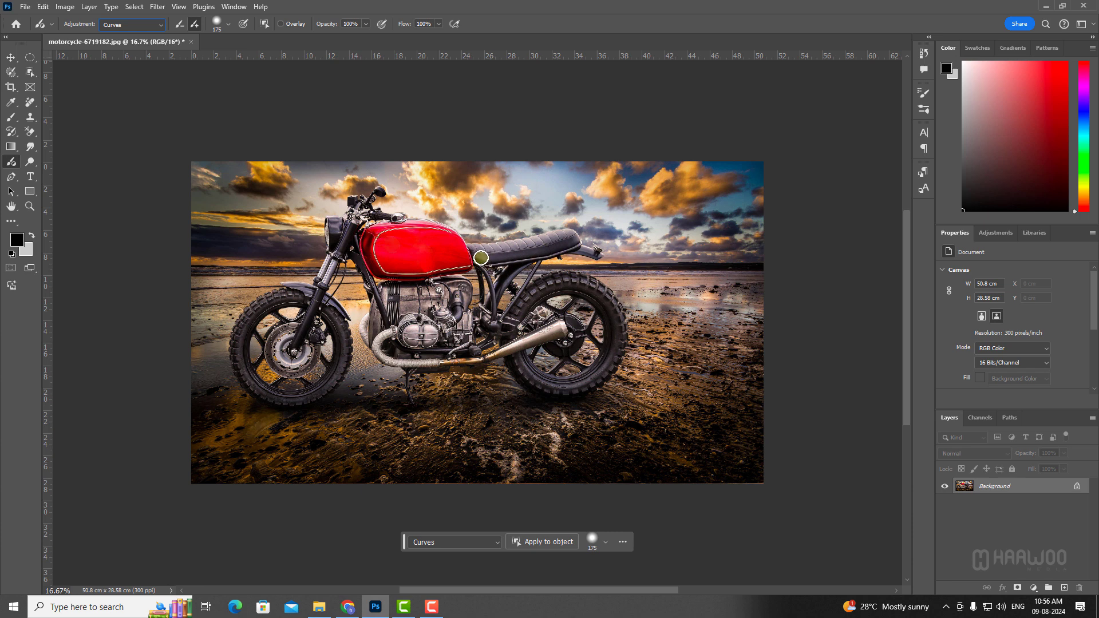
drag(479, 257, 570, 243)
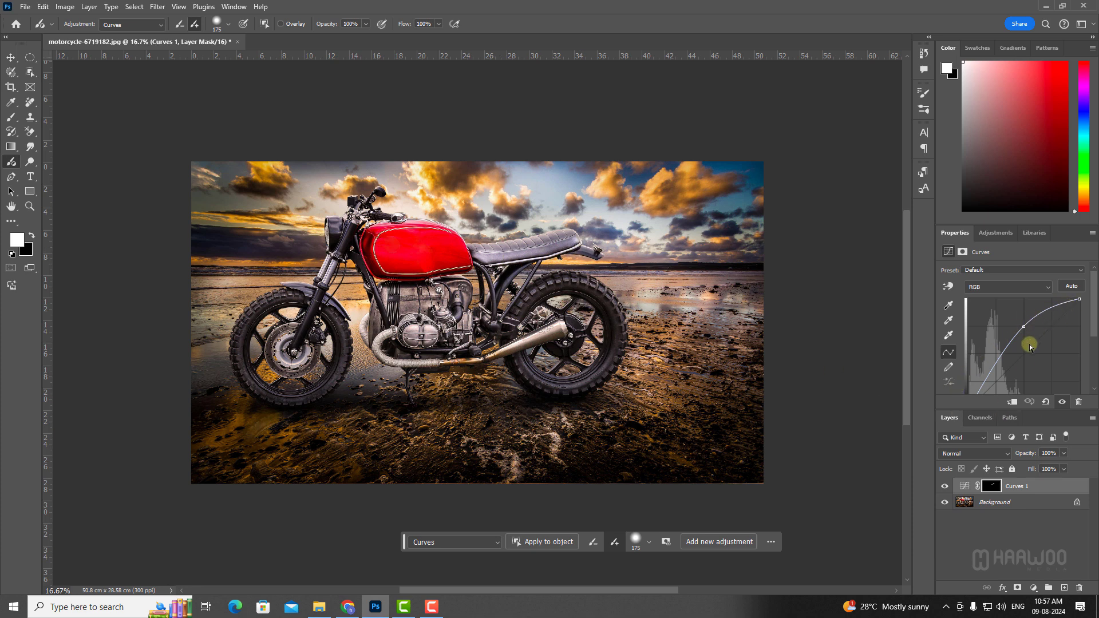
drag(1024, 326, 1026, 364)
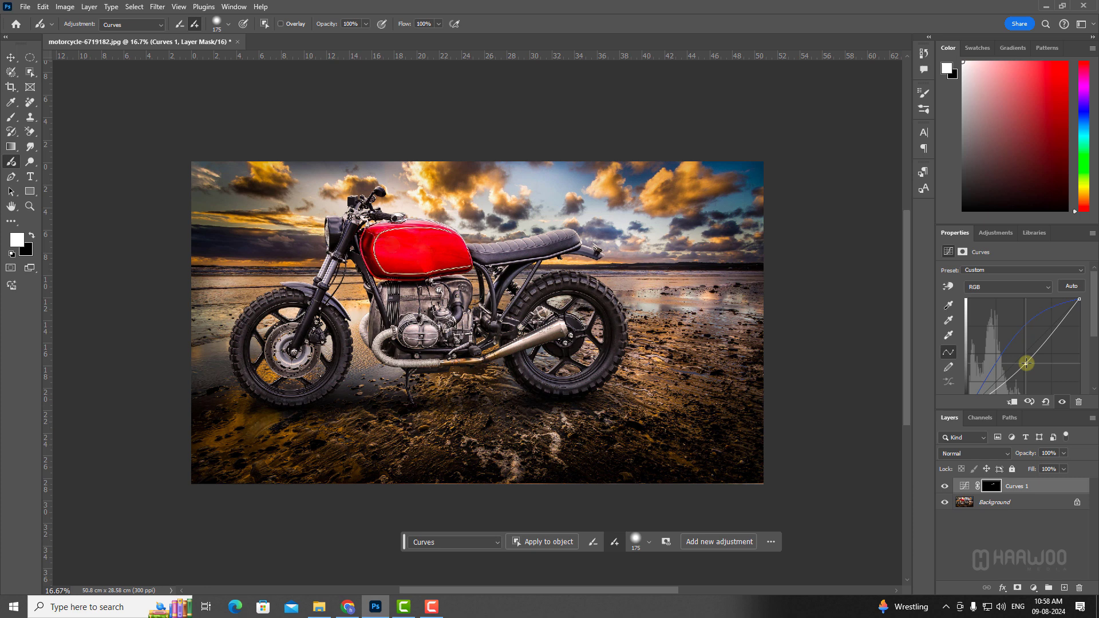
drag(1026, 364, 1005, 355)
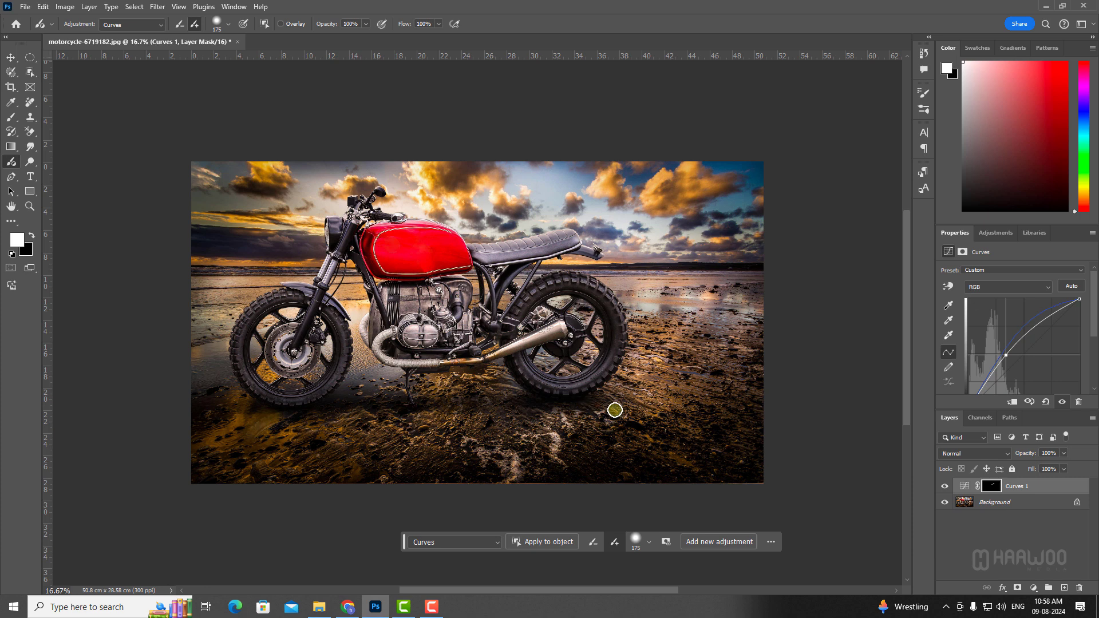
Extend the Curves adjustment over the rear tyre with brush size 125 and check the painted areas with the mask overlay
key(bracketleft)
key(bracketleft)
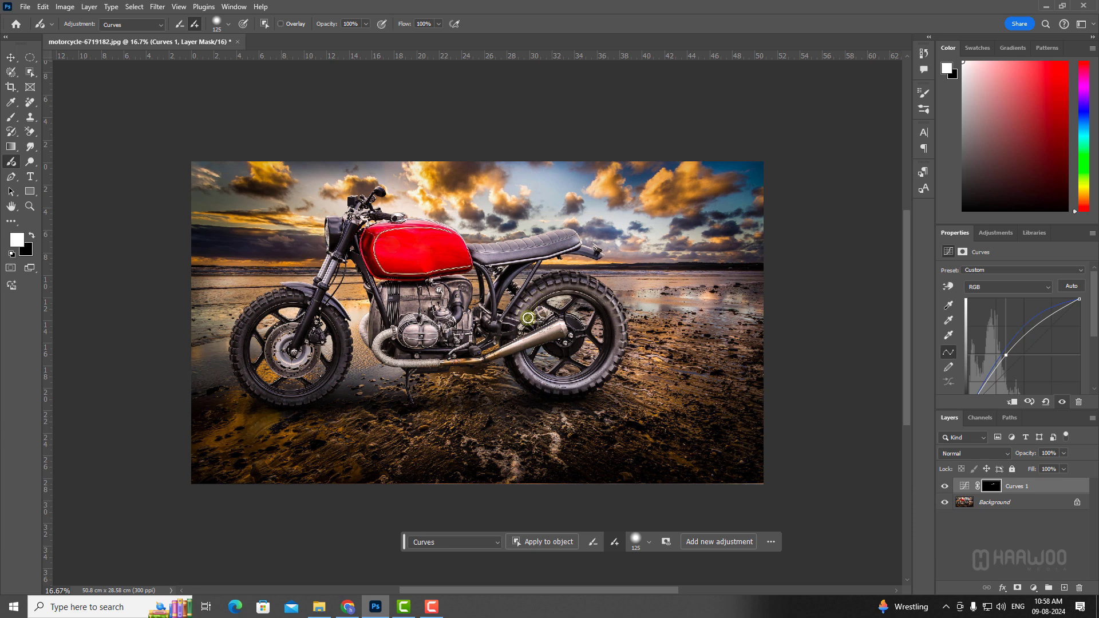
mouse_move(528, 318)
mouse_down()
mouse_move(605, 297)
mouse_move(617, 365)
mouse_move(543, 387)
mouse_move(577, 274)
mouse_up()
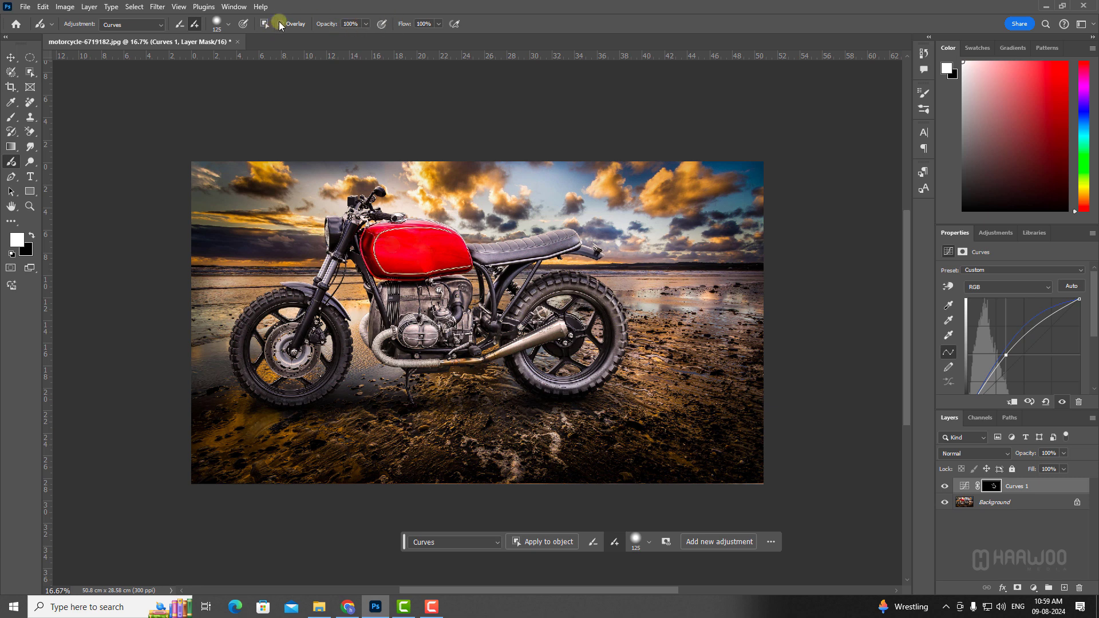
click(280, 24)
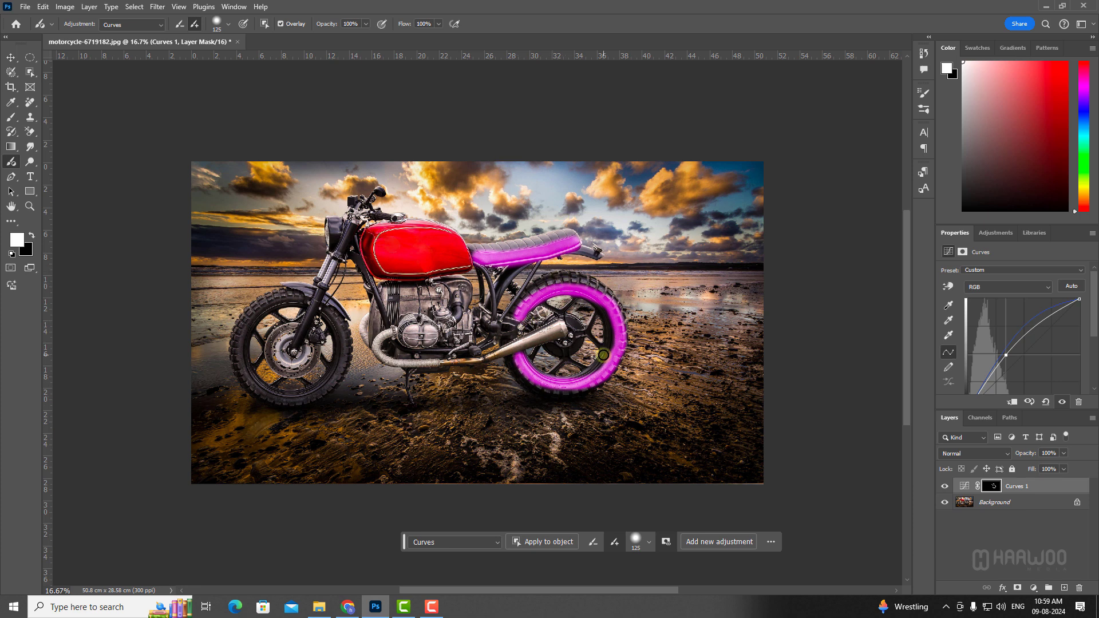
click(280, 24)
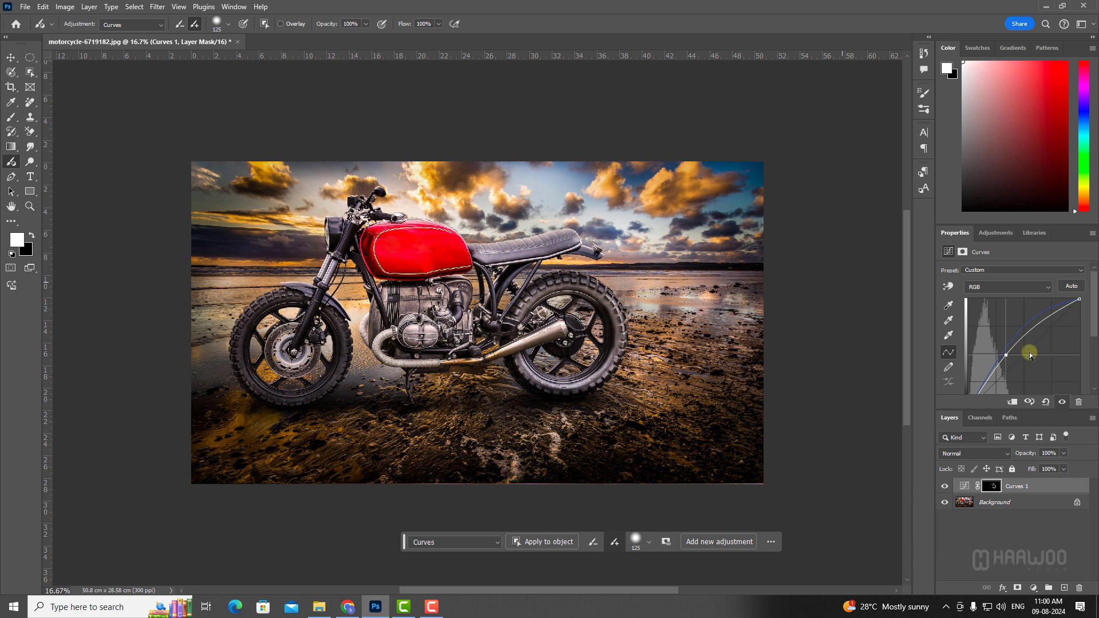
Switch the brushed adjustment to Brightness/Contrast and set Brightness to 64 and Contrast to 55
click(1034, 589)
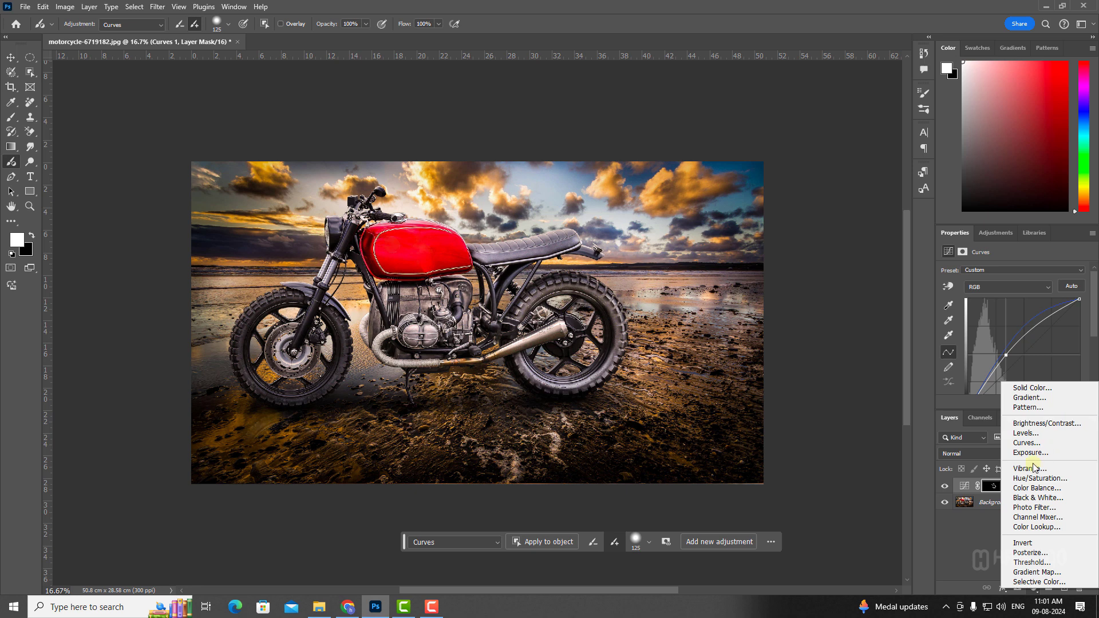
click(969, 547)
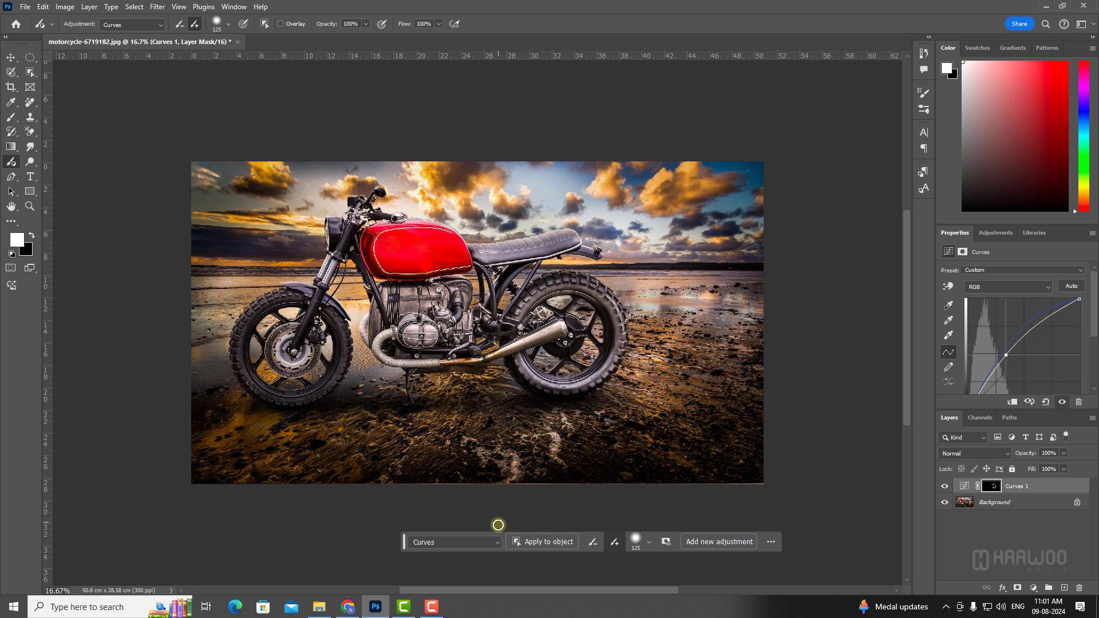
click(497, 541)
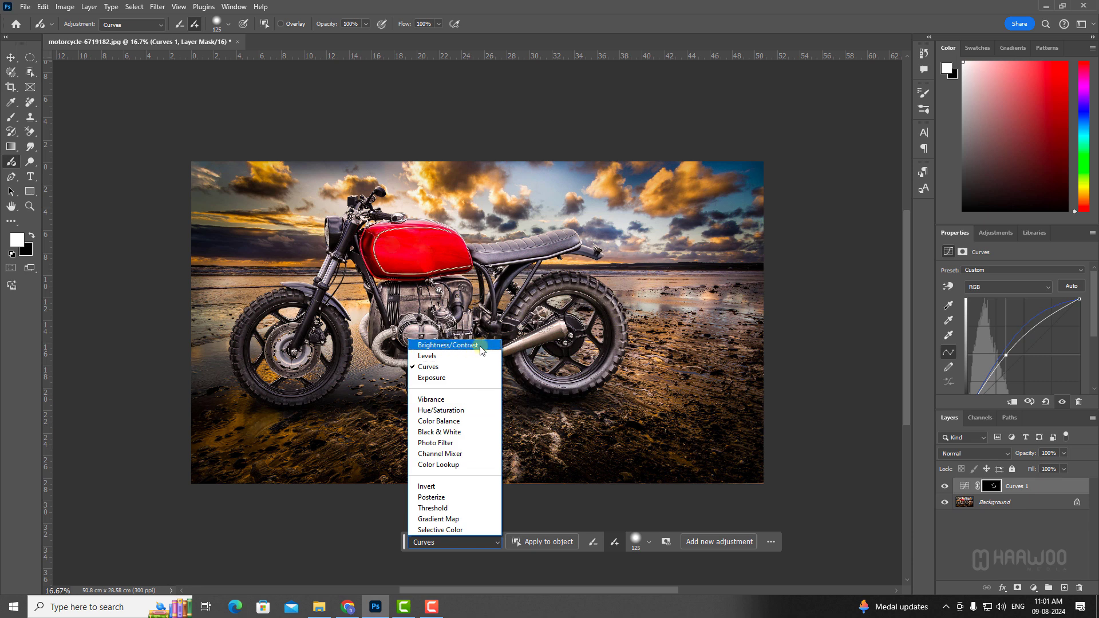
key(Down)
click(456, 345)
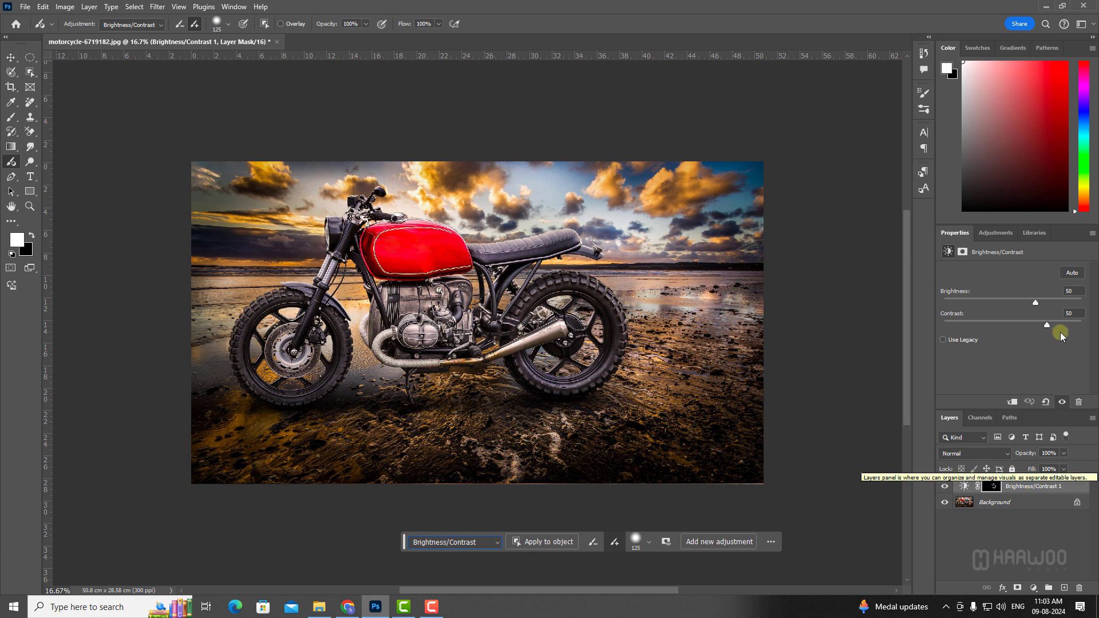
drag(1036, 301, 1050, 326)
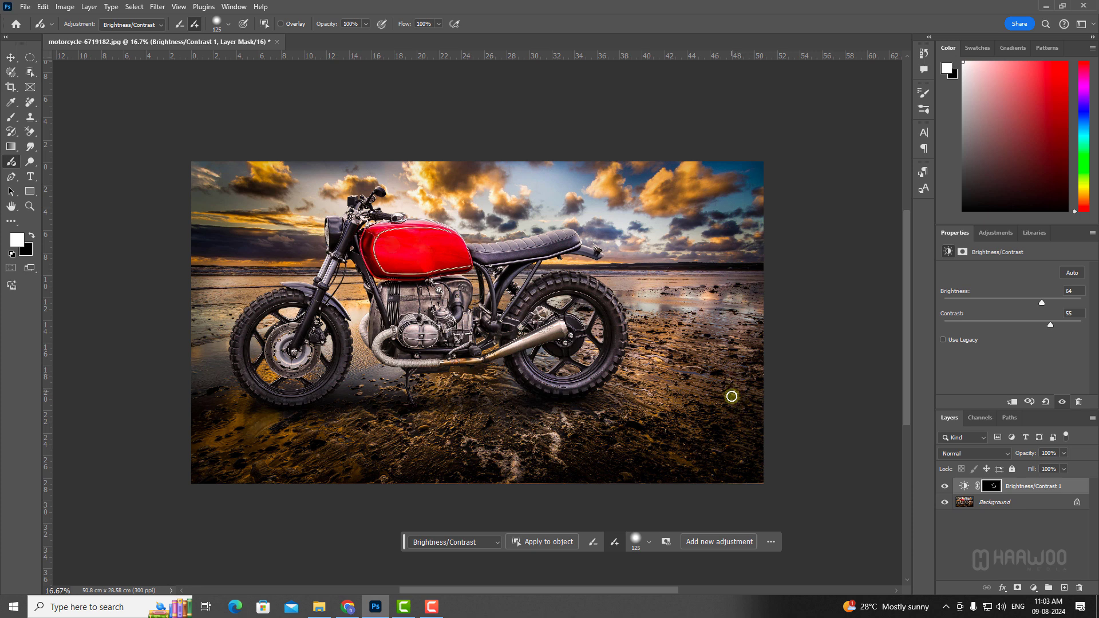
Add a new Hue/Saturation adjustment and paint it over the red fuel tank with the mask overlay turned on
click(716, 541)
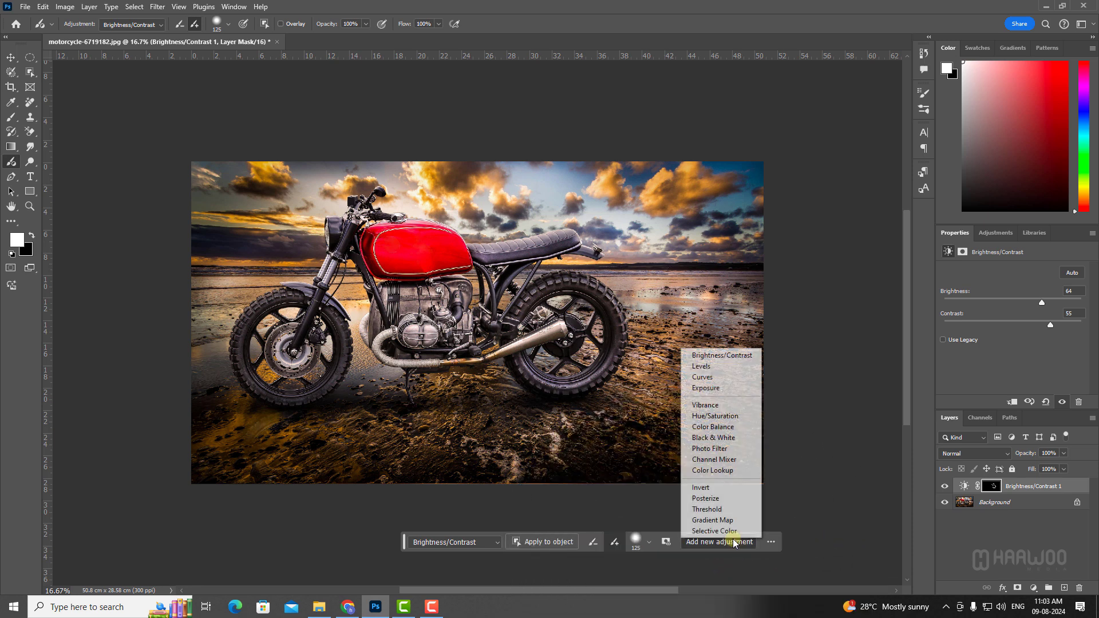
click(720, 416)
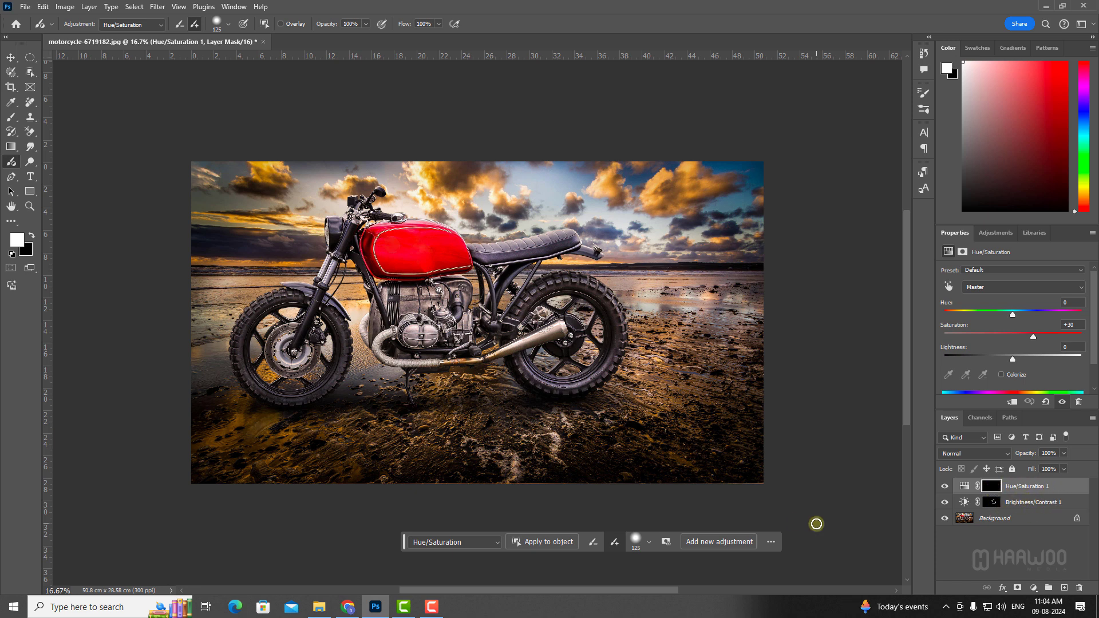
key(bracketright)
key(bracketleft)
key(bracketleft)
click(281, 24)
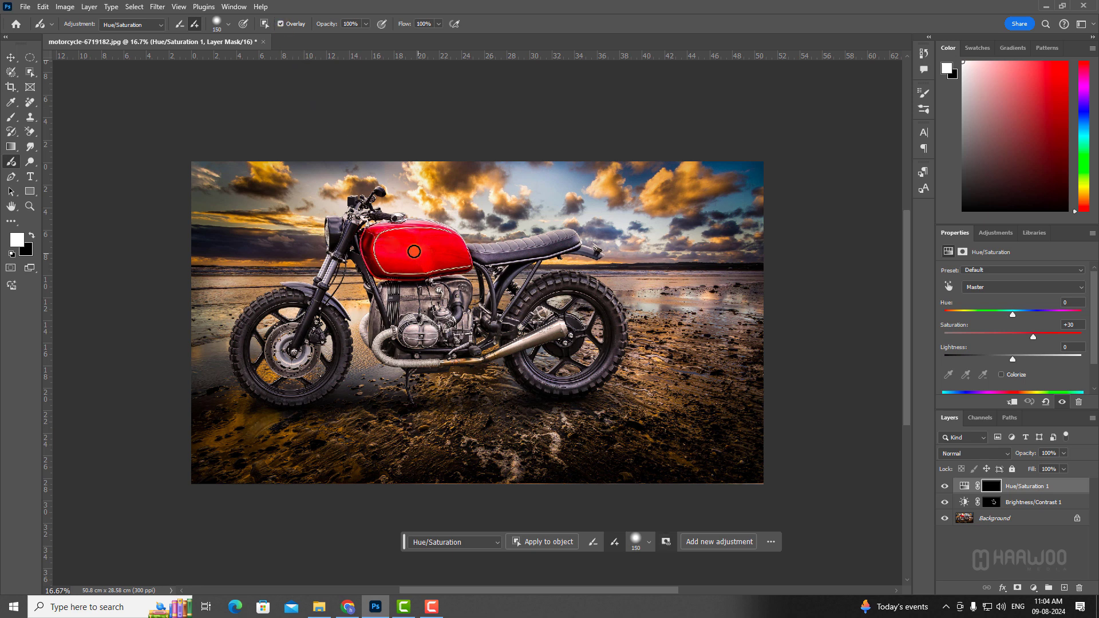
mouse_move(388, 235)
mouse_down()
mouse_move(375, 262)
mouse_move(398, 273)
mouse_move(466, 257)
mouse_move(442, 233)
mouse_move(378, 235)
mouse_move(408, 255)
mouse_move(381, 241)
mouse_move(393, 261)
mouse_move(394, 250)
mouse_move(412, 264)
mouse_move(395, 237)
mouse_move(419, 264)
mouse_move(403, 234)
mouse_move(425, 258)
mouse_move(416, 241)
mouse_move(432, 248)
mouse_move(427, 237)
mouse_move(451, 252)
mouse_move(411, 261)
mouse_up()
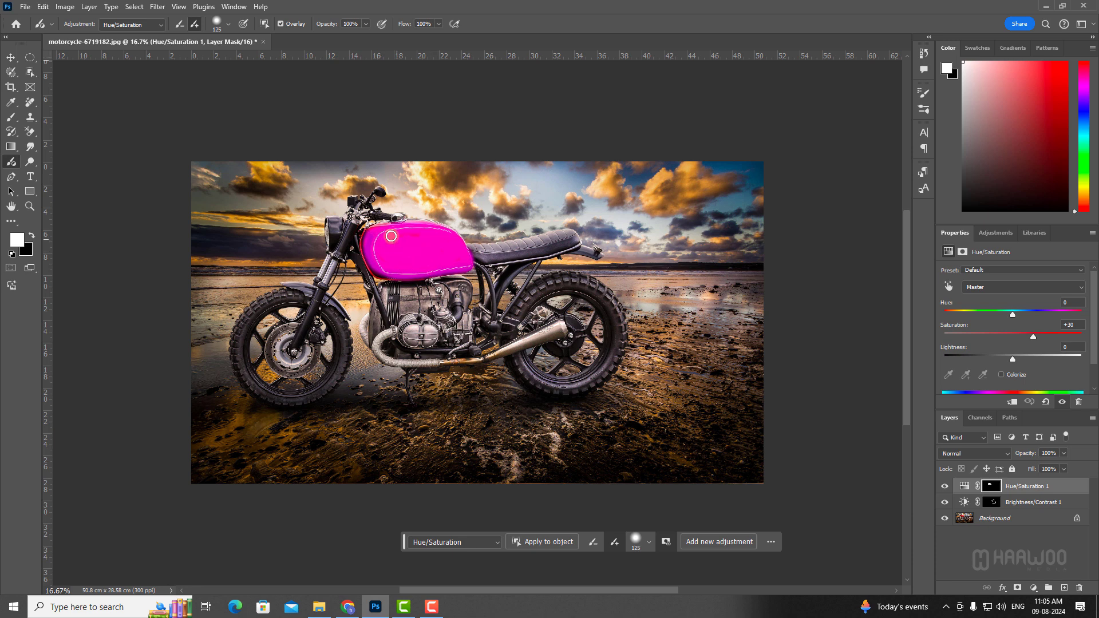
Reduce the brush size to 70 and paint the remaining edges of the fuel tank into the Hue/Saturation mask
key(bracketleft)
key(bracketleft)
key(bracketleft)
key(bracketleft)
mouse_move(368, 230)
mouse_down()
mouse_move(376, 275)
mouse_move(416, 279)
mouse_up()
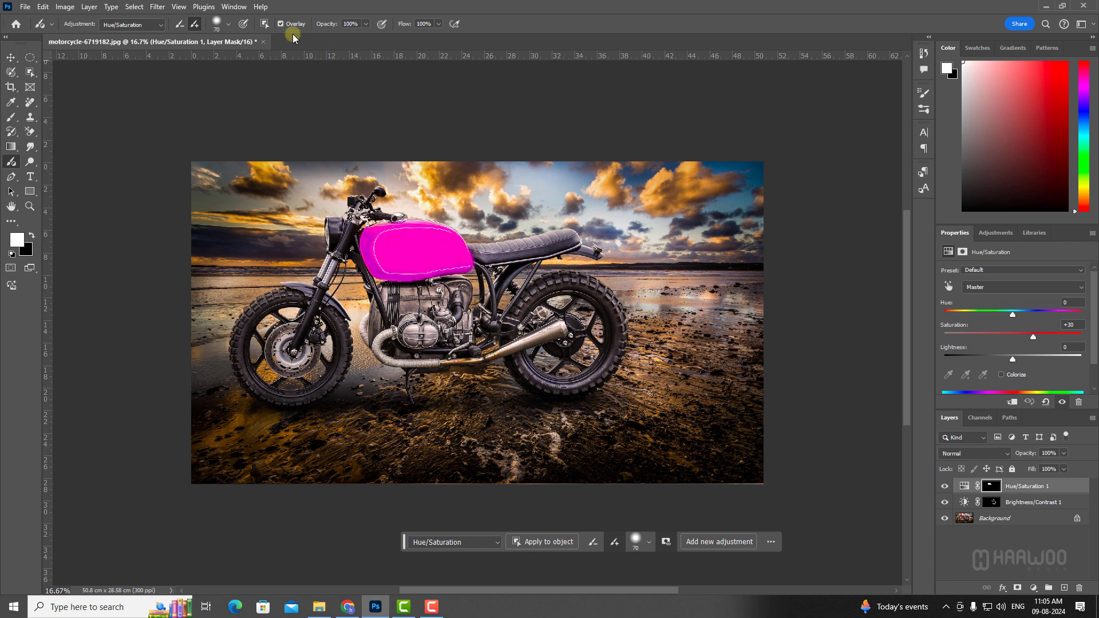
Turn off the mask overlay and set the fuel tank's Hue to -47 in the Hue/Saturation adjustment
click(280, 25)
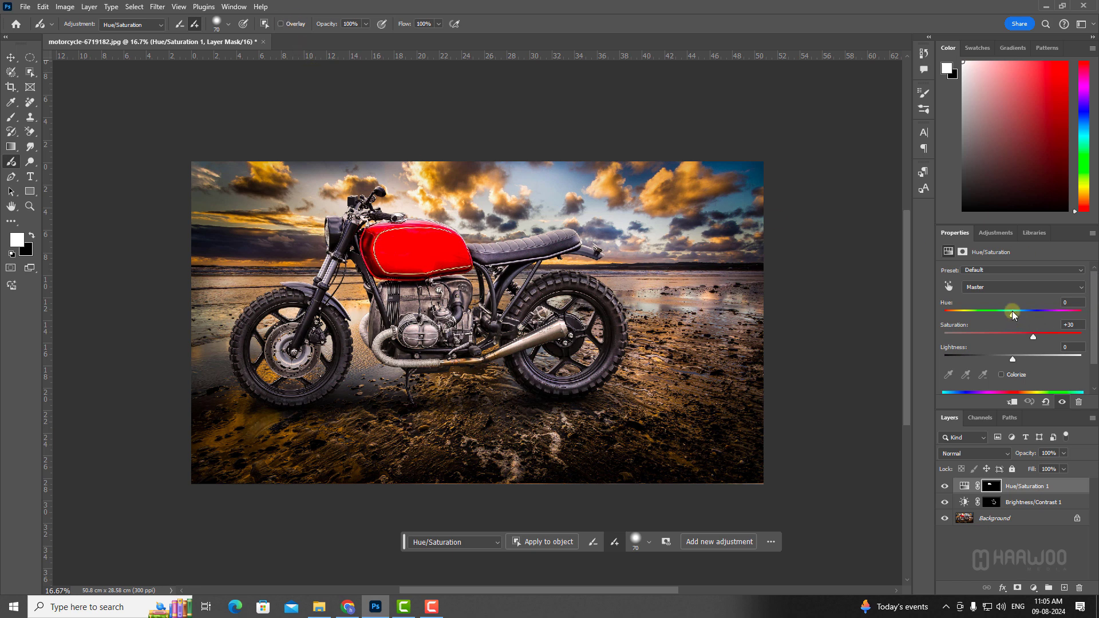
drag(1012, 314, 975, 310)
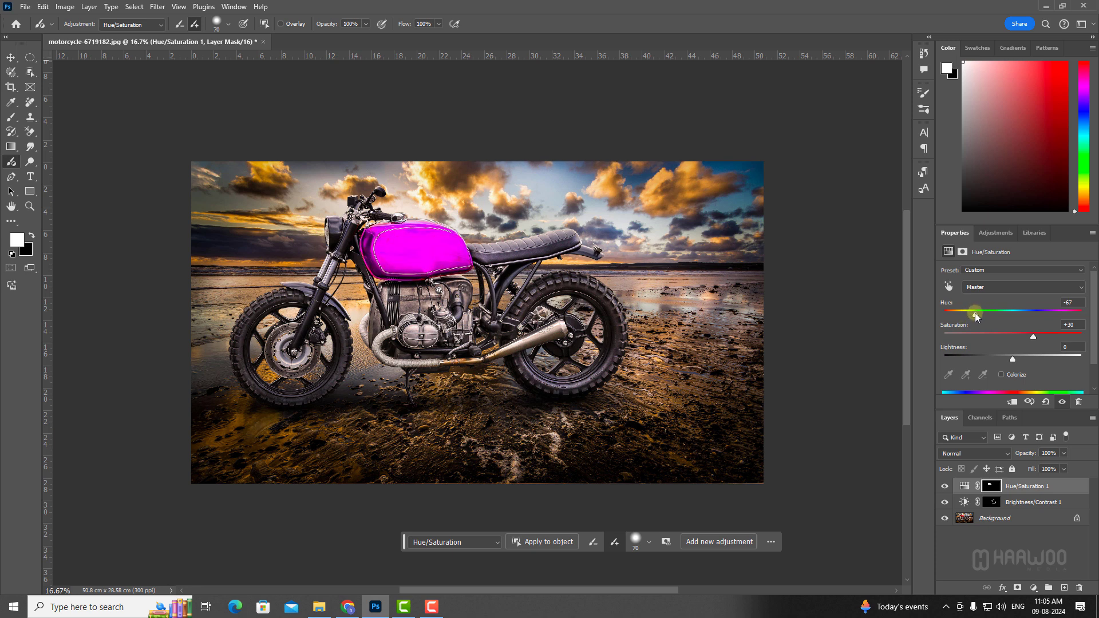
drag(975, 312, 981, 313)
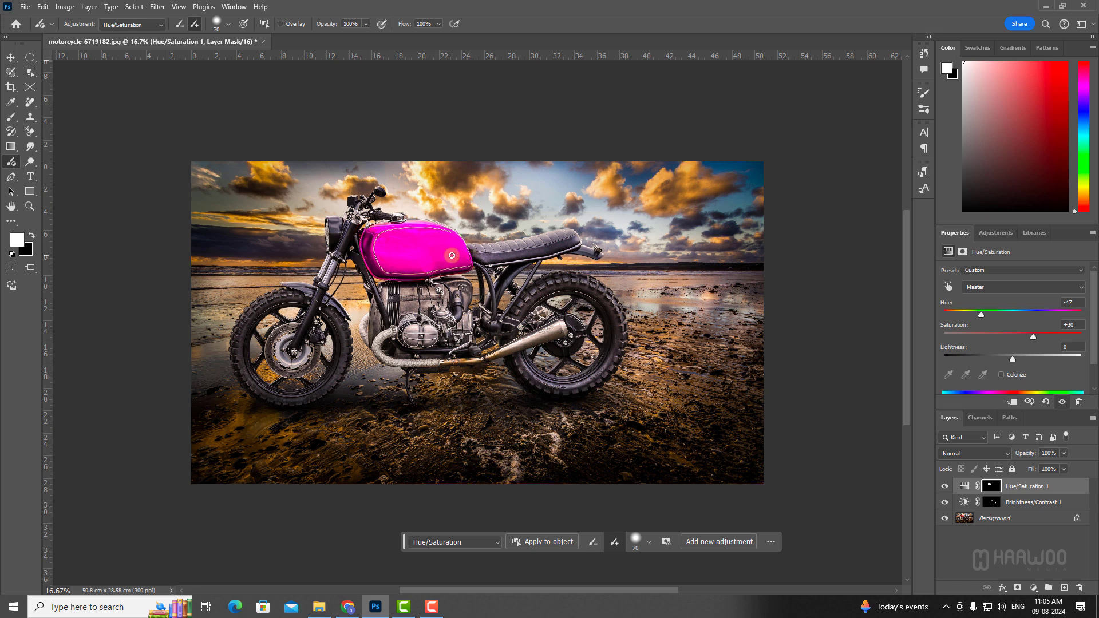
Enlarge the adjustment brush to size 400, add a new Curves adjustment and reset its curve to the default straight line
key(bracketright)
key(bracketright)
key(bracketright)
key(bracketright)
key(bracketright)
key(bracketright)
key(bracketright)
key(bracketright)
key(bracketright)
key(bracketright)
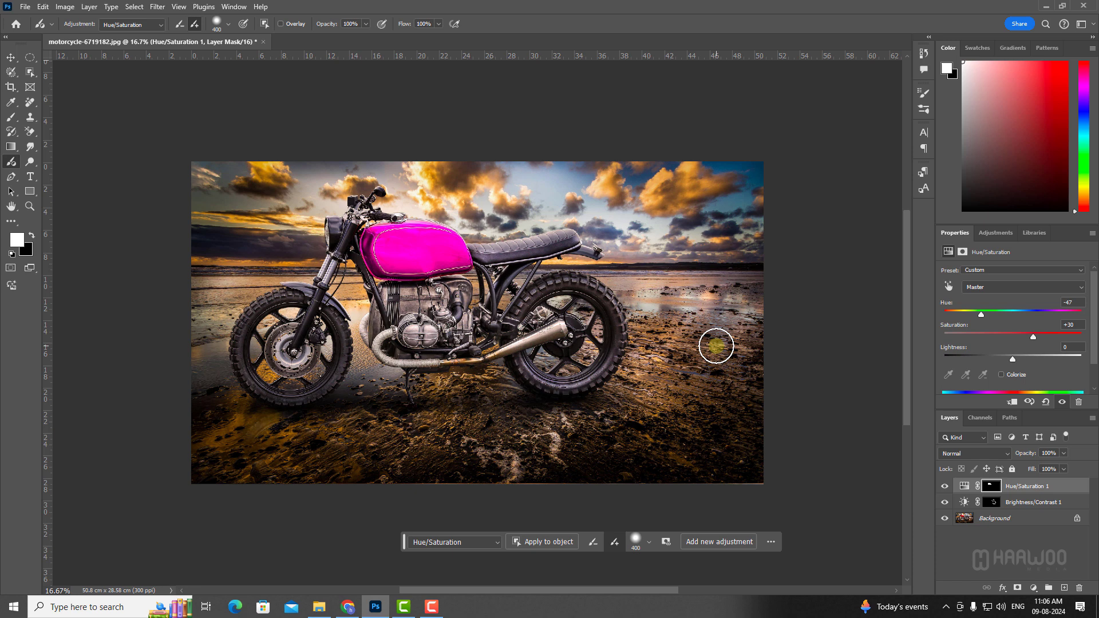
click(719, 544)
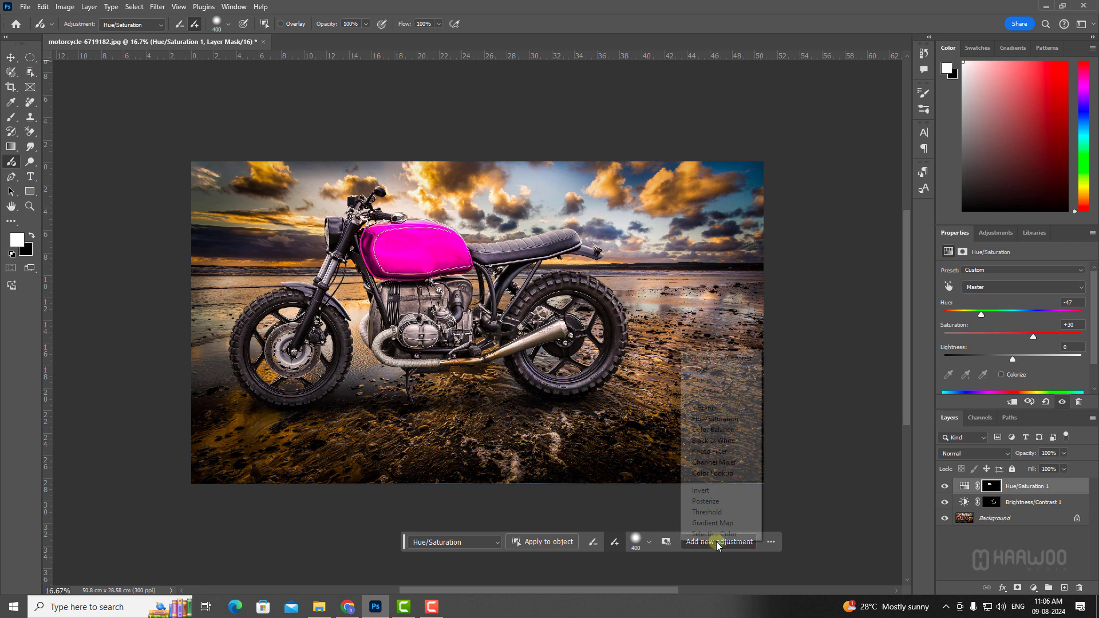
click(717, 380)
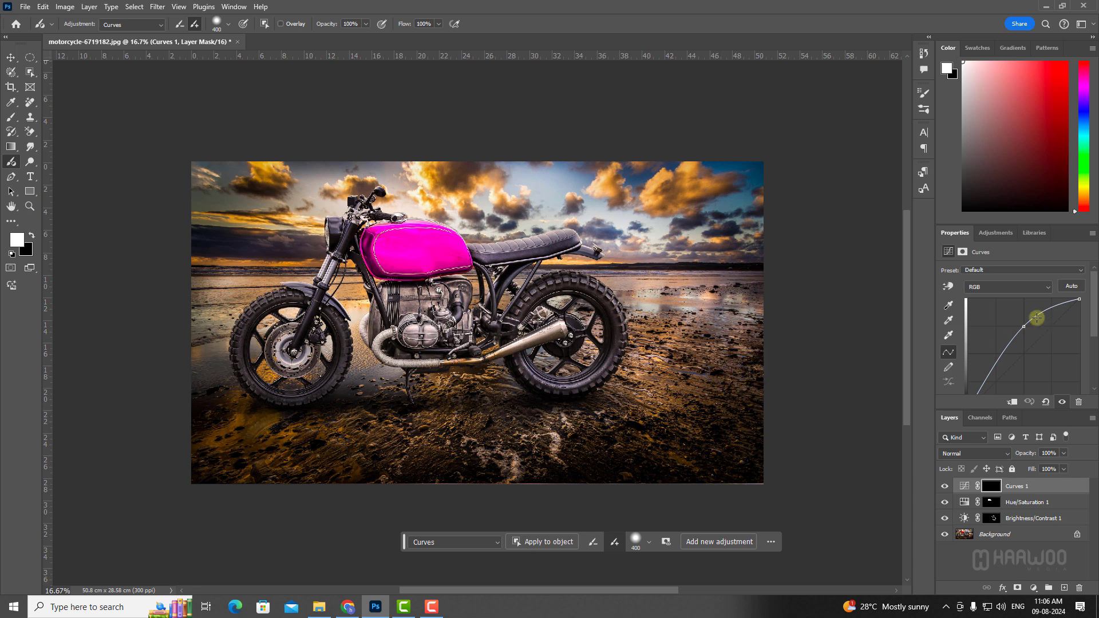
click(1046, 403)
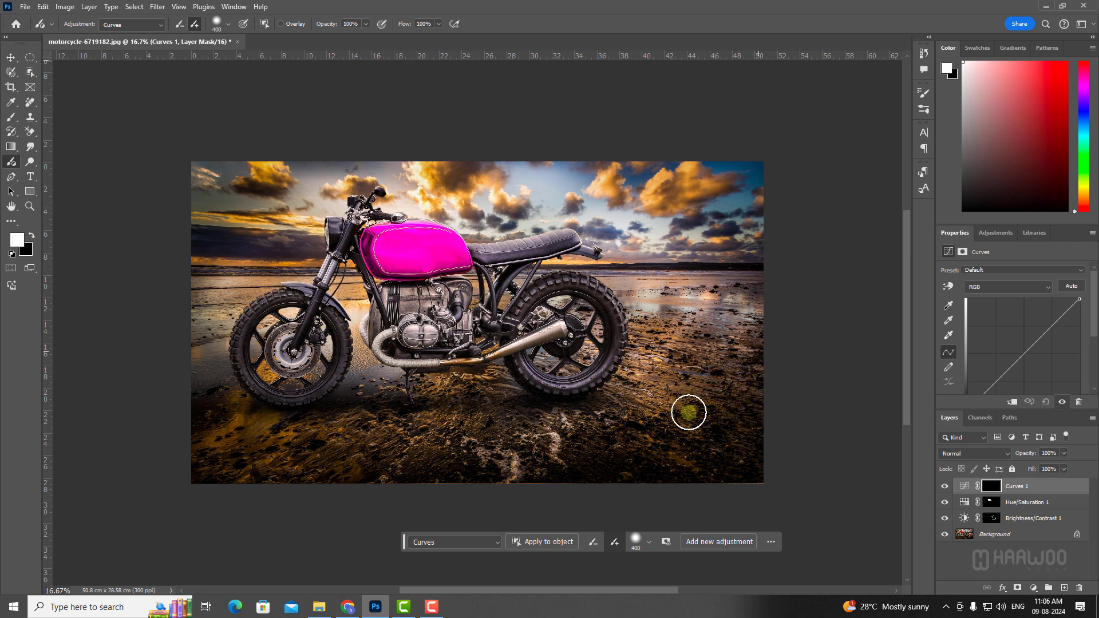
Paint the Curves adjustment over the beach foreground below the motorcycle with the mask overlay turned on
click(688, 412)
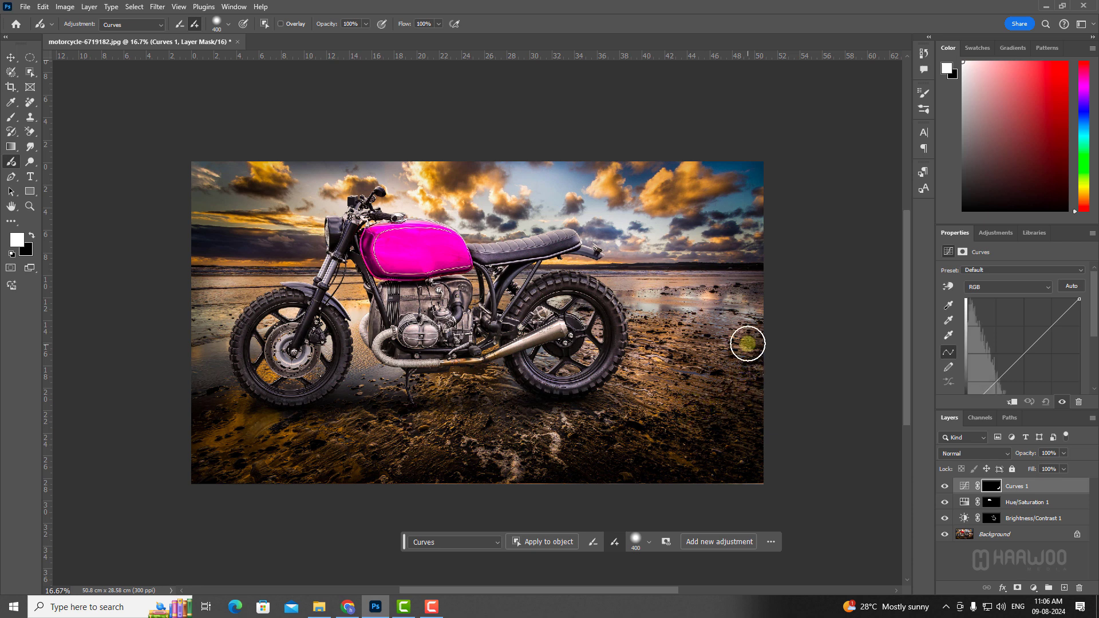
click(291, 25)
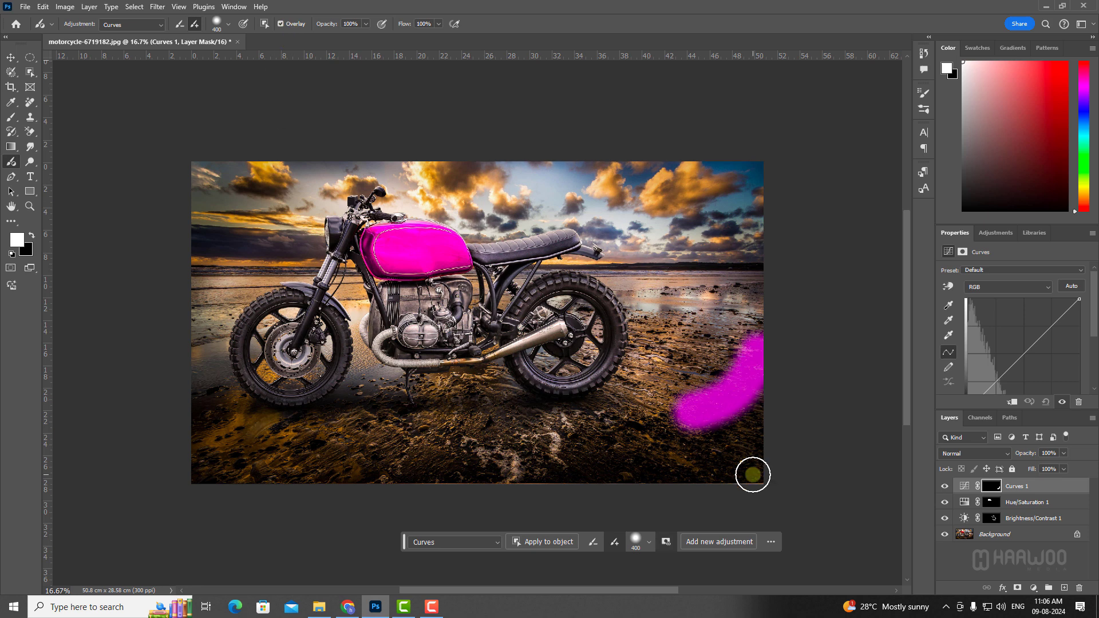
mouse_move(773, 441)
mouse_down()
mouse_move(720, 483)
mouse_move(504, 473)
mouse_up()
mouse_move(38, 477)
mouse_down()
mouse_move(191, 466)
mouse_move(204, 393)
mouse_move(248, 420)
mouse_move(322, 421)
mouse_move(380, 398)
mouse_move(466, 412)
mouse_move(614, 405)
mouse_move(746, 321)
mouse_move(726, 388)
mouse_move(590, 424)
mouse_up()
mouse_move(421, 450)
mouse_down()
mouse_move(211, 420)
mouse_move(192, 443)
mouse_move(252, 461)
mouse_move(397, 425)
mouse_move(557, 426)
mouse_move(382, 466)
mouse_move(749, 468)
mouse_move(752, 397)
mouse_move(745, 424)
mouse_move(712, 386)
mouse_move(611, 430)
mouse_move(688, 387)
mouse_move(487, 452)
mouse_move(714, 435)
mouse_move(727, 445)
mouse_move(590, 452)
mouse_up()
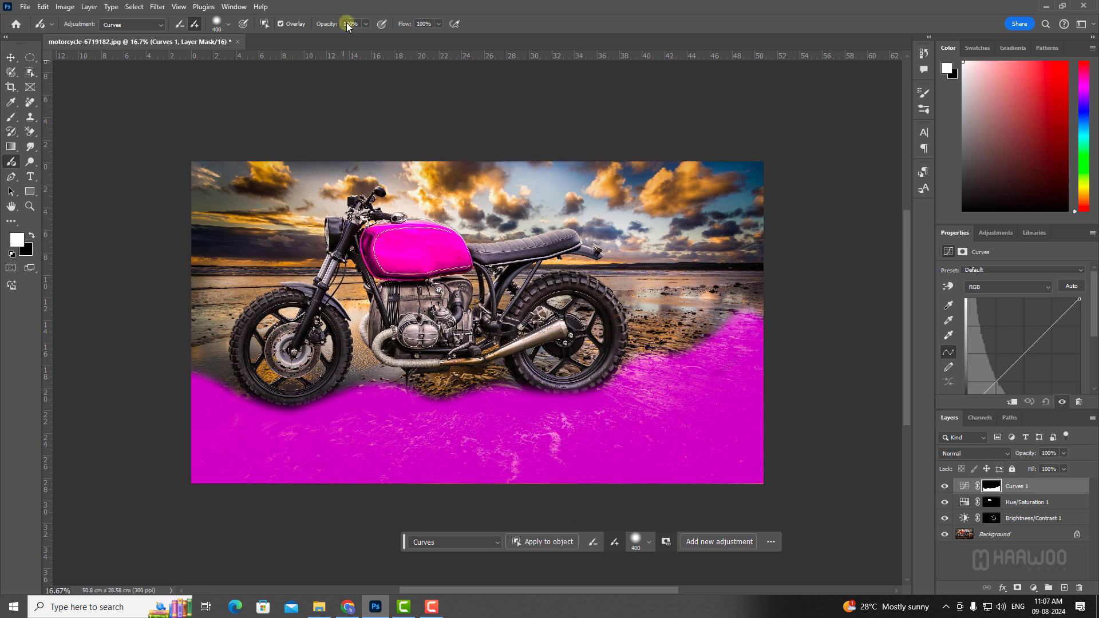
Turn off the mask overlay and pull the middle of the curve down to darken the painted ground
click(280, 24)
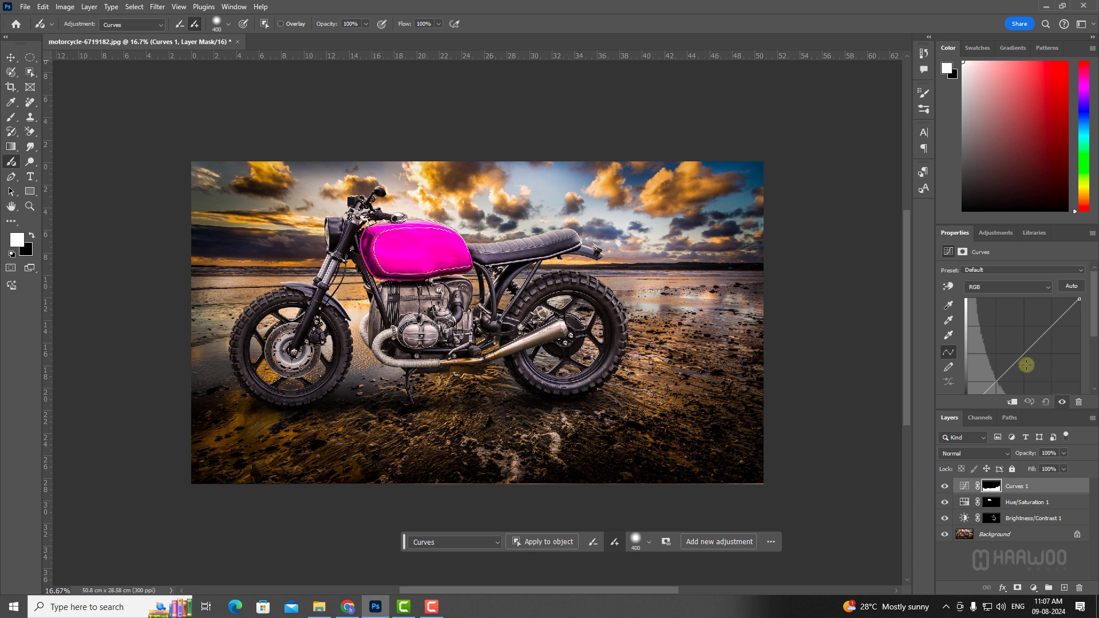
drag(1024, 353, 1035, 352)
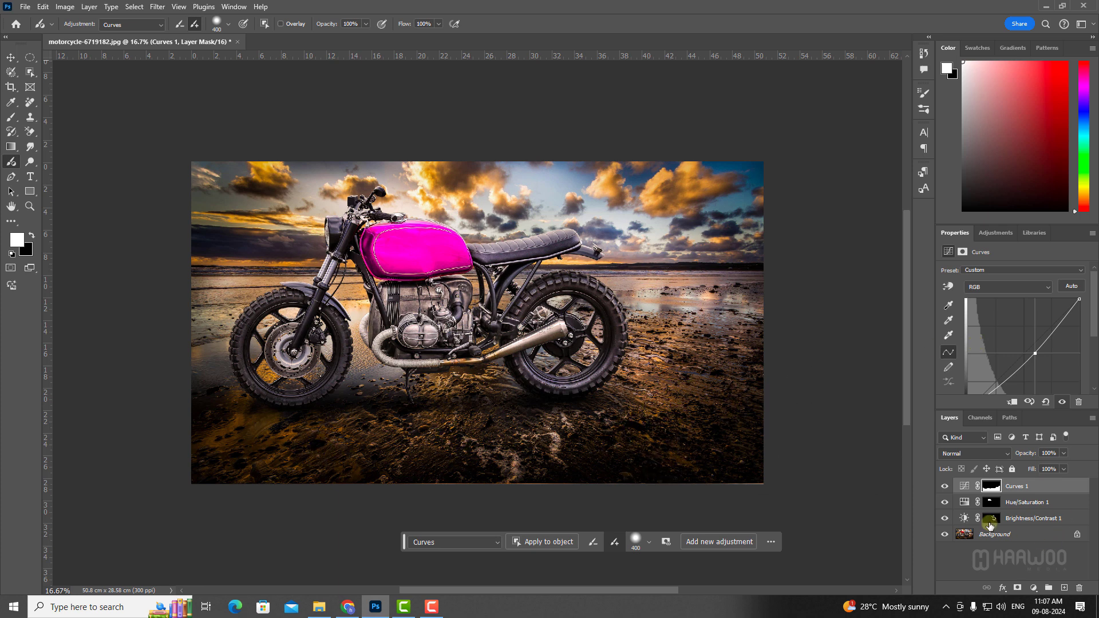
Compare the photo with and without the Curves, Hue/Saturation and Brightness/Contrast adjustments by toggling each layer's visibility
click(946, 486)
click(945, 487)
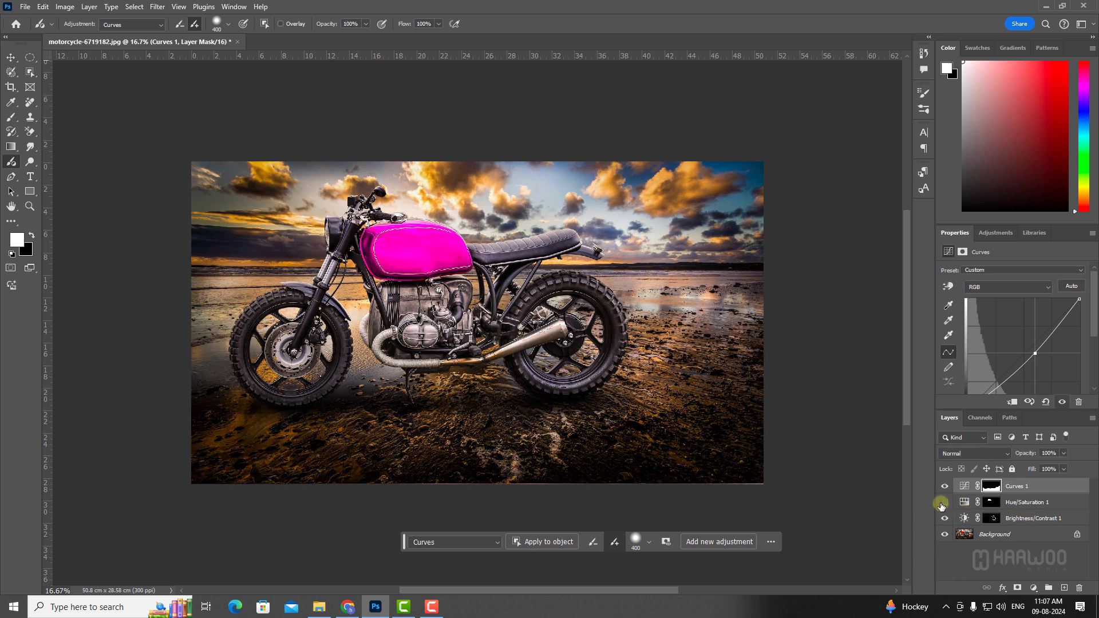
click(944, 503)
click(944, 503)
click(944, 503)
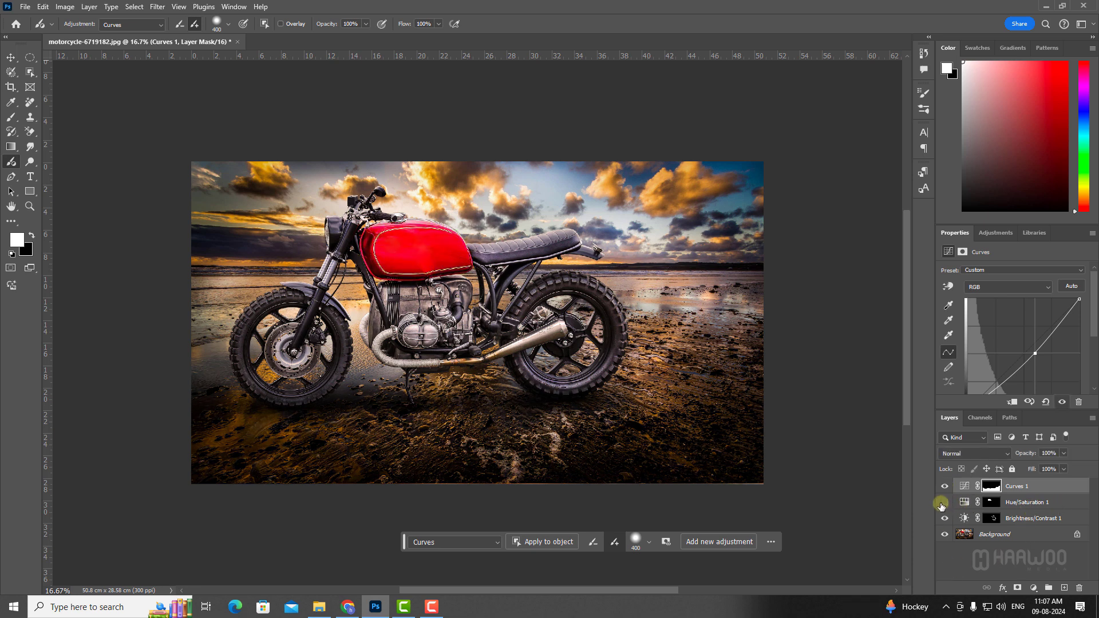
click(944, 503)
click(945, 519)
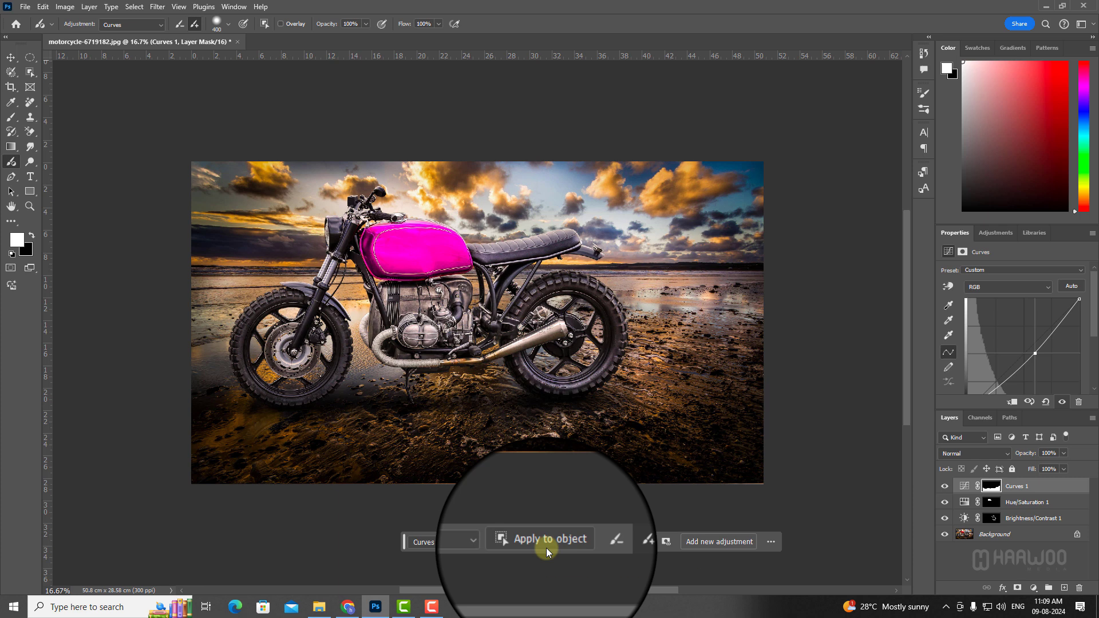
Apply a Curves adjustment to the whole motorcycle as an object on the Background layer and lower the curve to tone down its brightening
click(1002, 540)
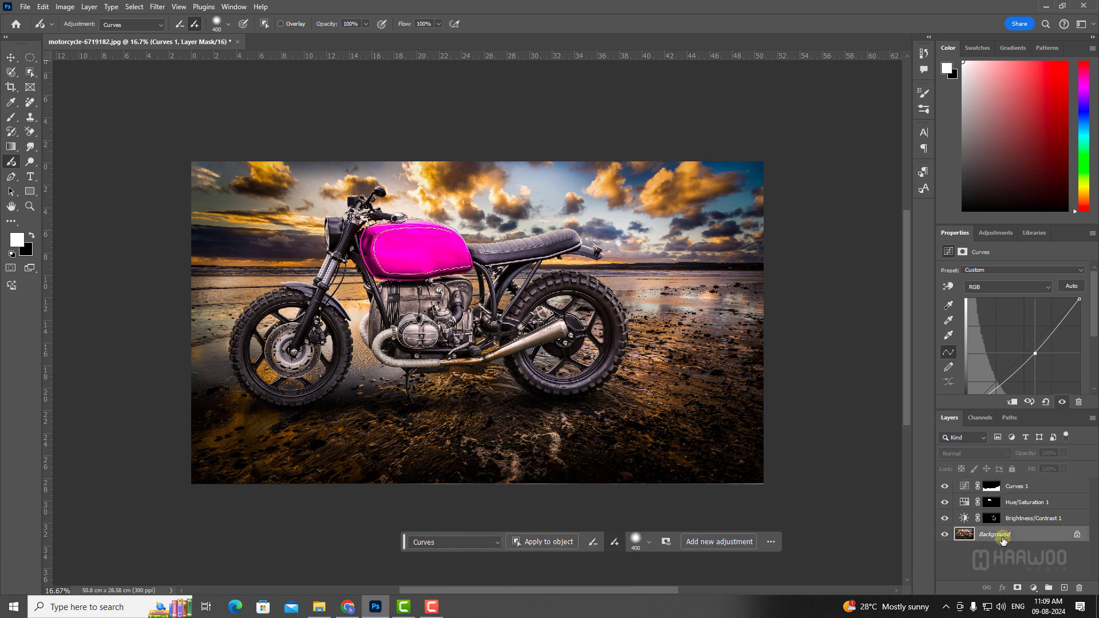
click(549, 541)
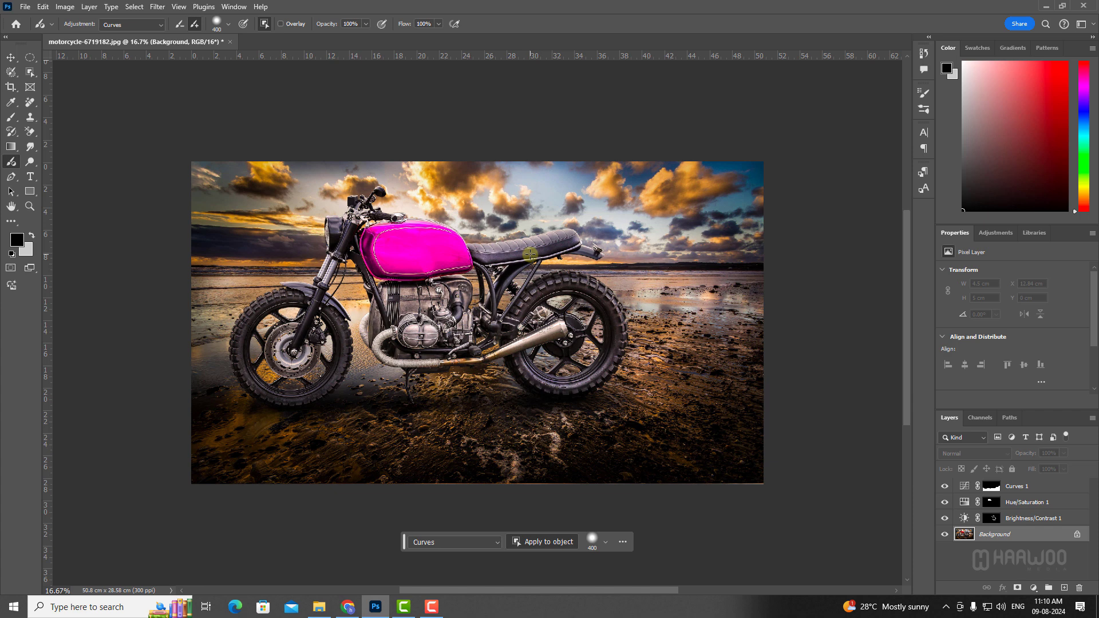
drag(211, 168, 647, 427)
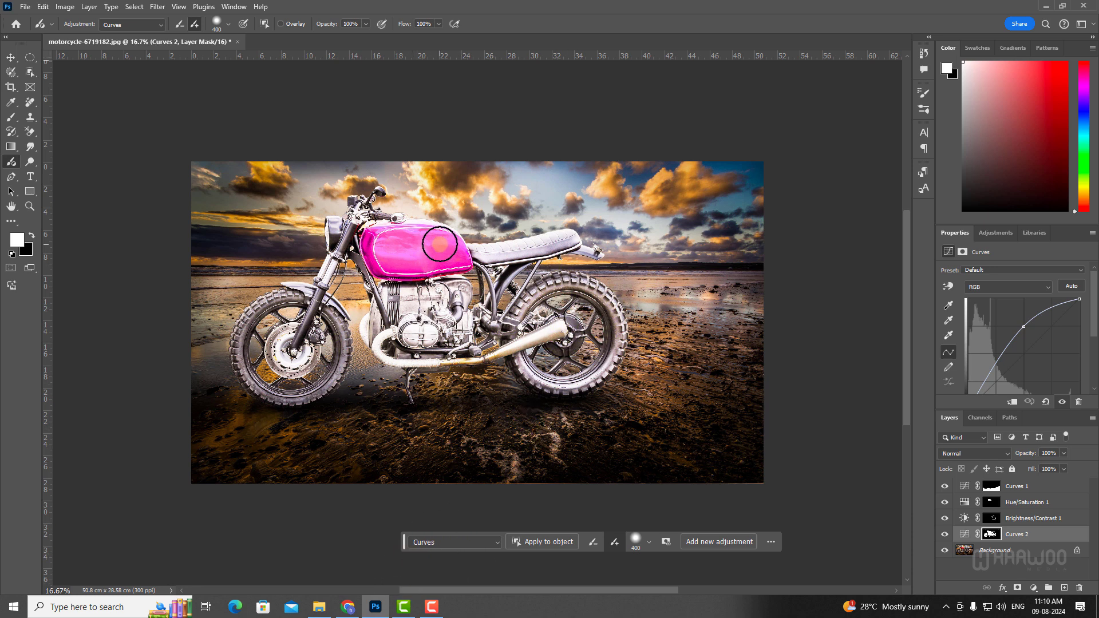
drag(1023, 326, 1019, 362)
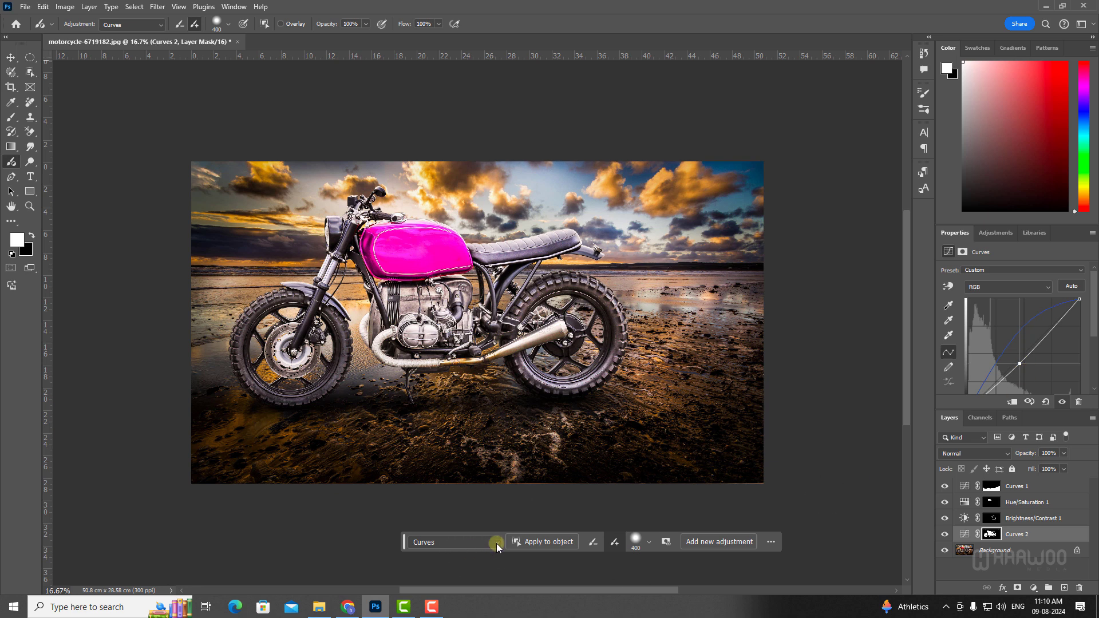
Switch the motorcycle's adjustment from Curves to Levels, set the shadow input level to 1 and lower the highlight input level
click(496, 543)
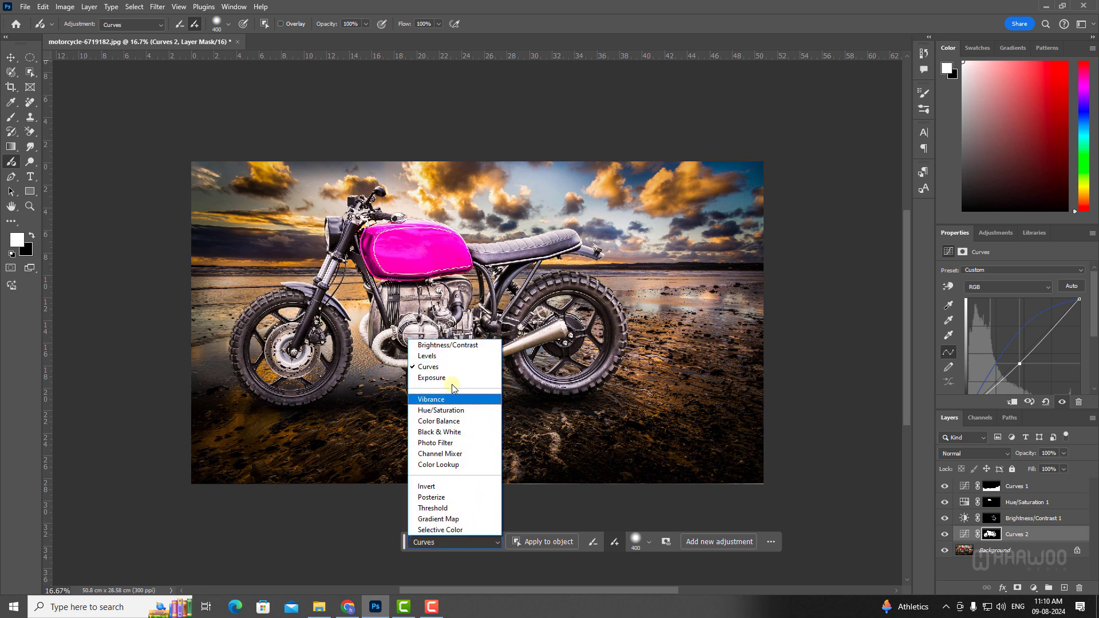
click(428, 356)
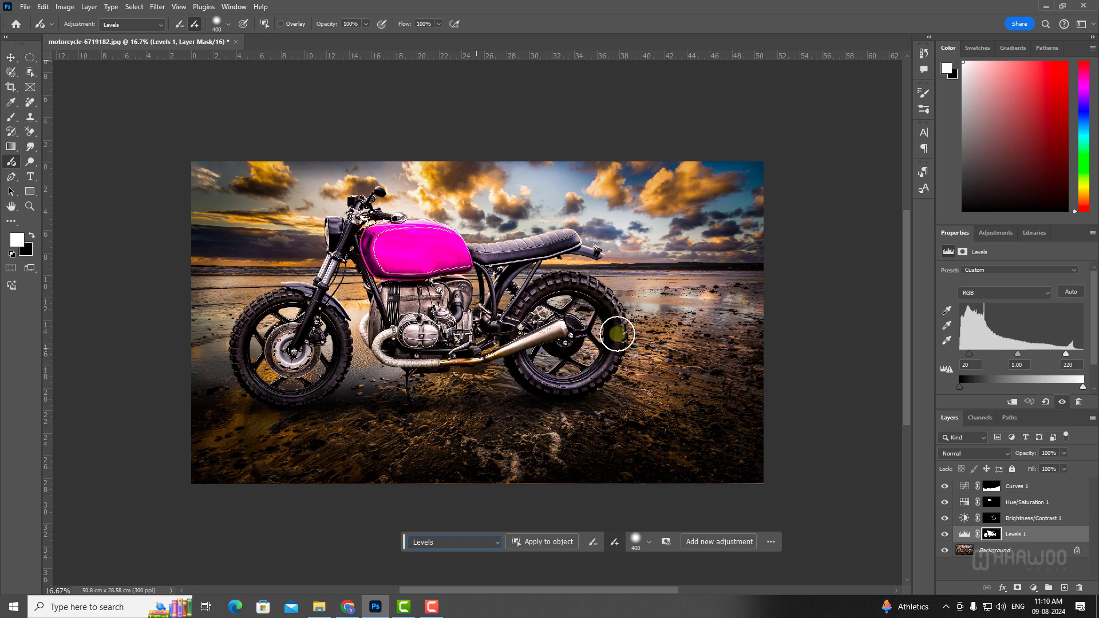
drag(968, 356, 960, 355)
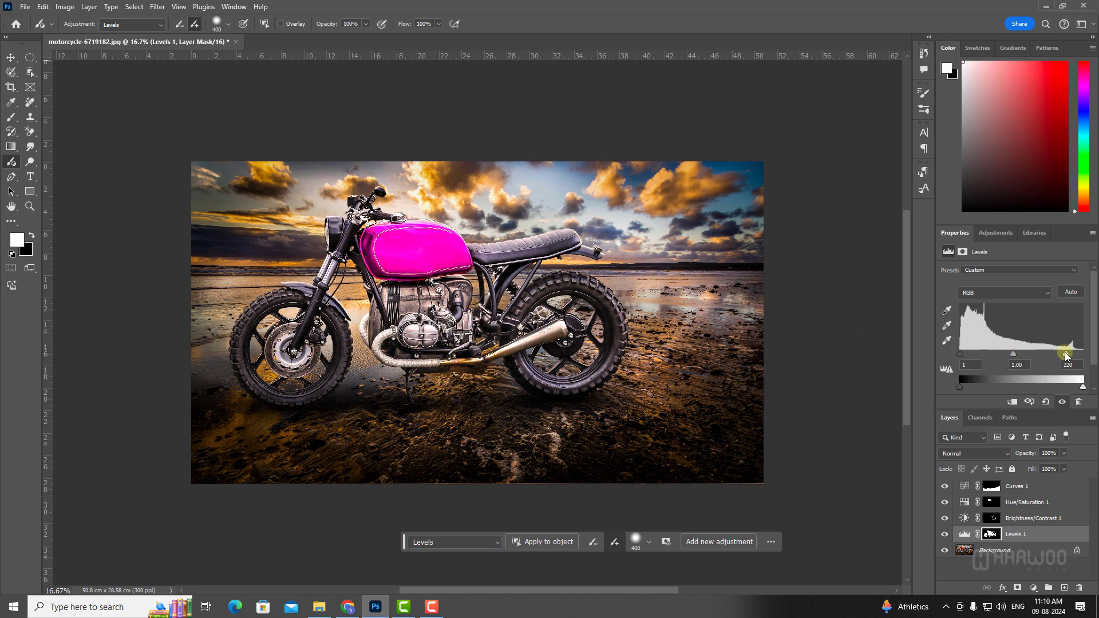
drag(1065, 353, 1009, 353)
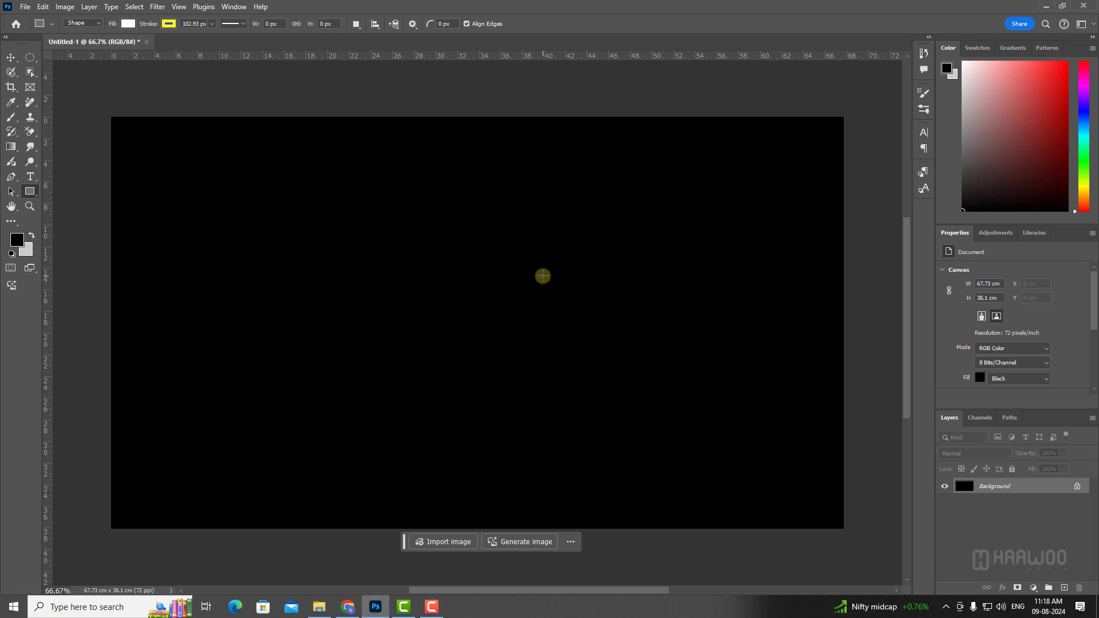
Draw a rectangle shape about 848 by 523 px near the centre of the black canvas
right_click(30, 191)
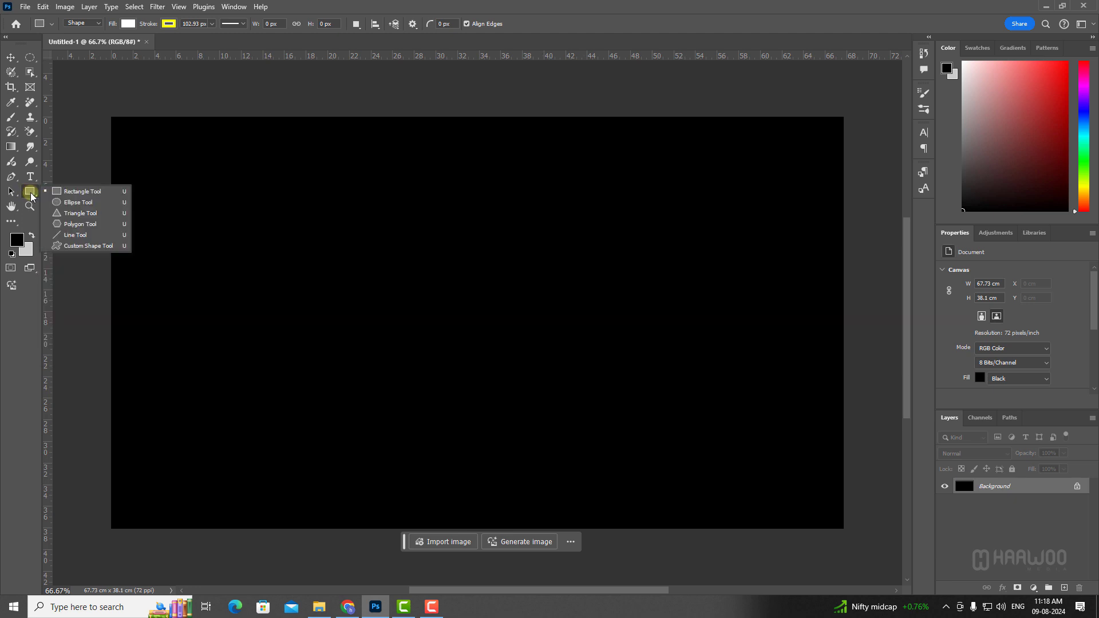
click(82, 191)
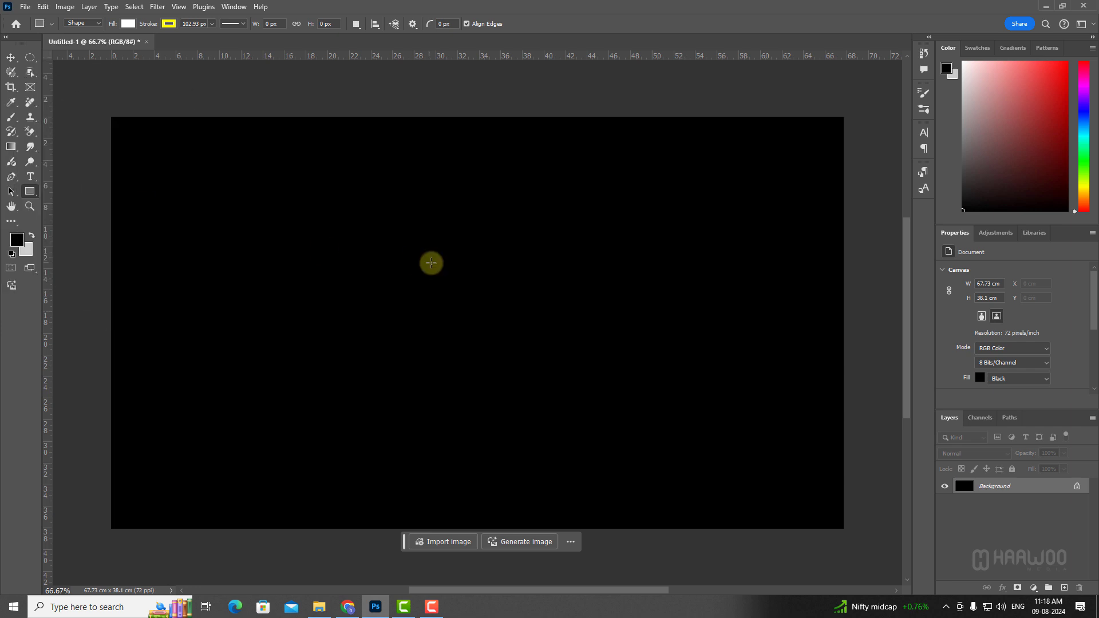
mouse_move(305, 212)
mouse_down()
mouse_move(606, 385)
mouse_move(628, 410)
mouse_up()
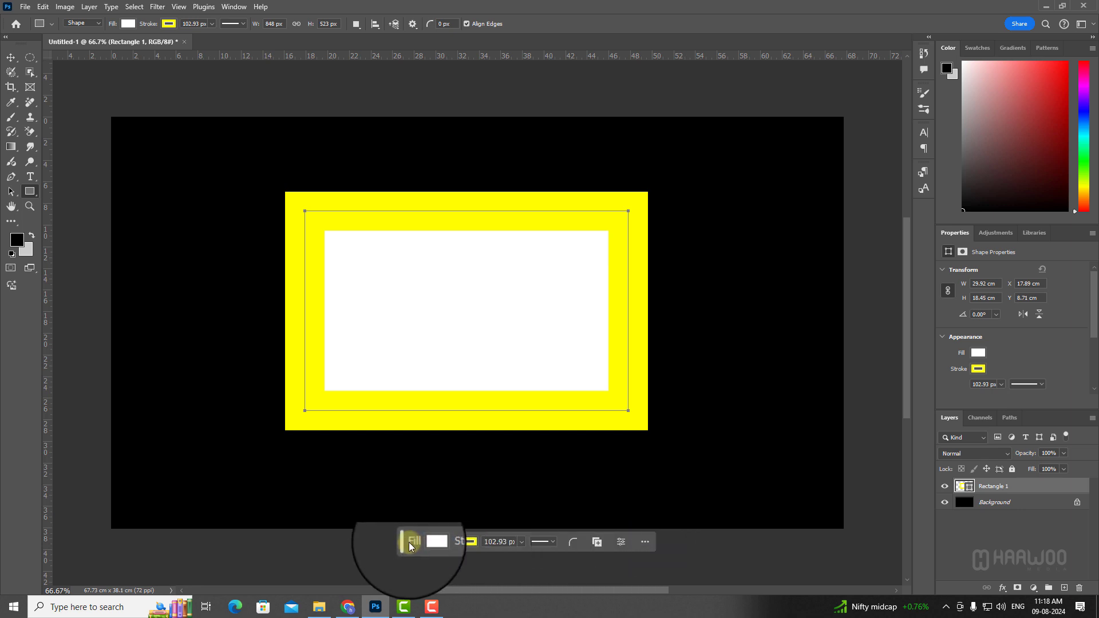
Reposition the Contextual Task Bar and use it to give the rectangle a dark green fill and a red stroke
drag(404, 543, 361, 503)
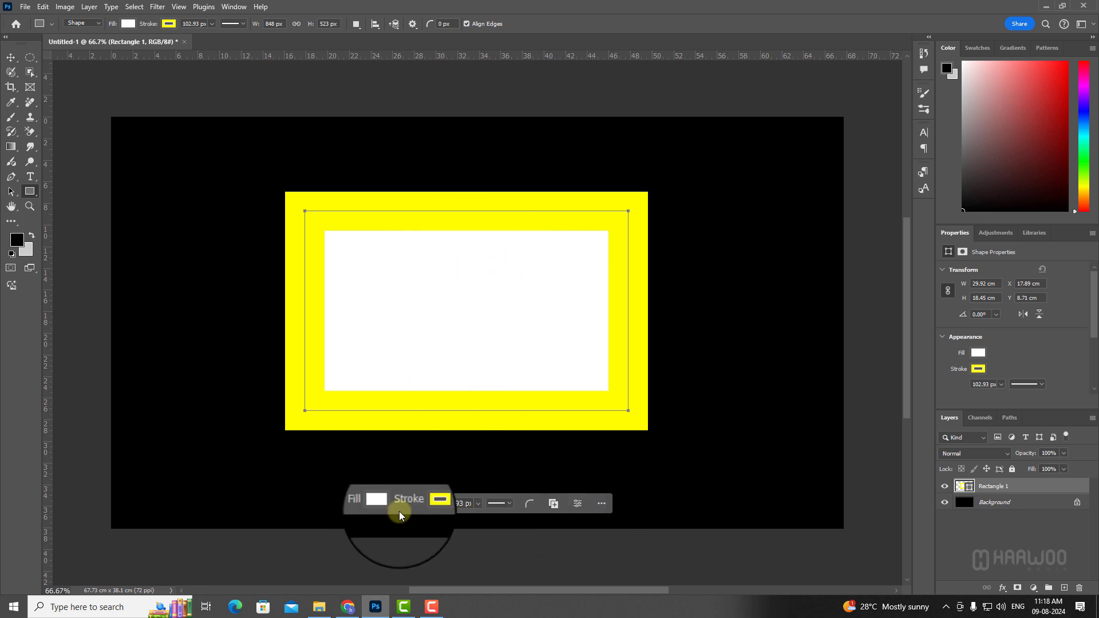
click(384, 504)
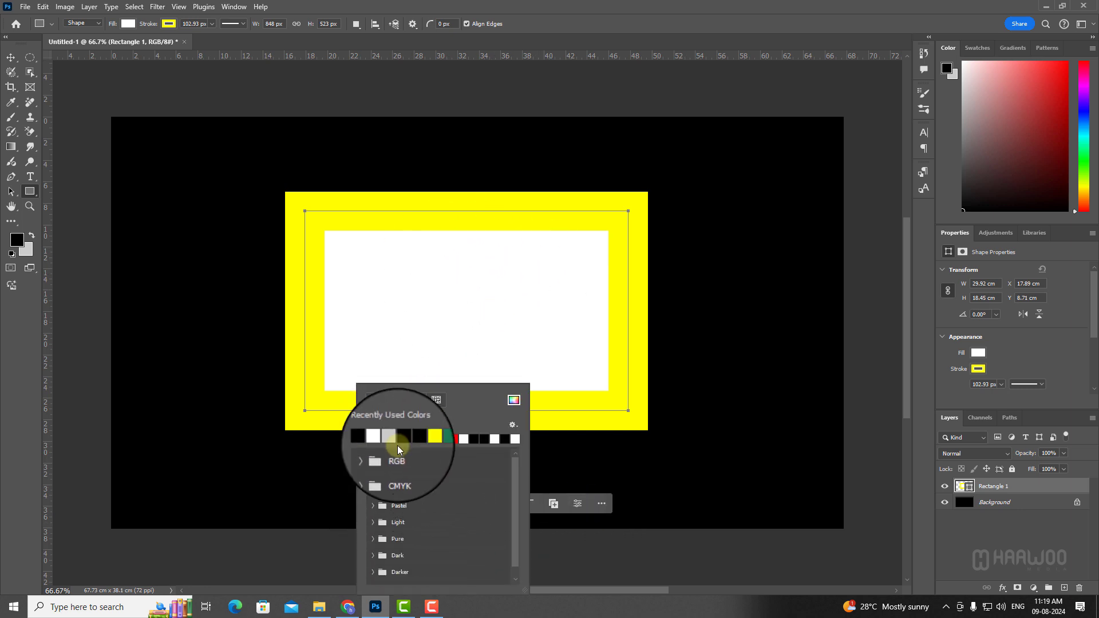
click(433, 437)
key(Return)
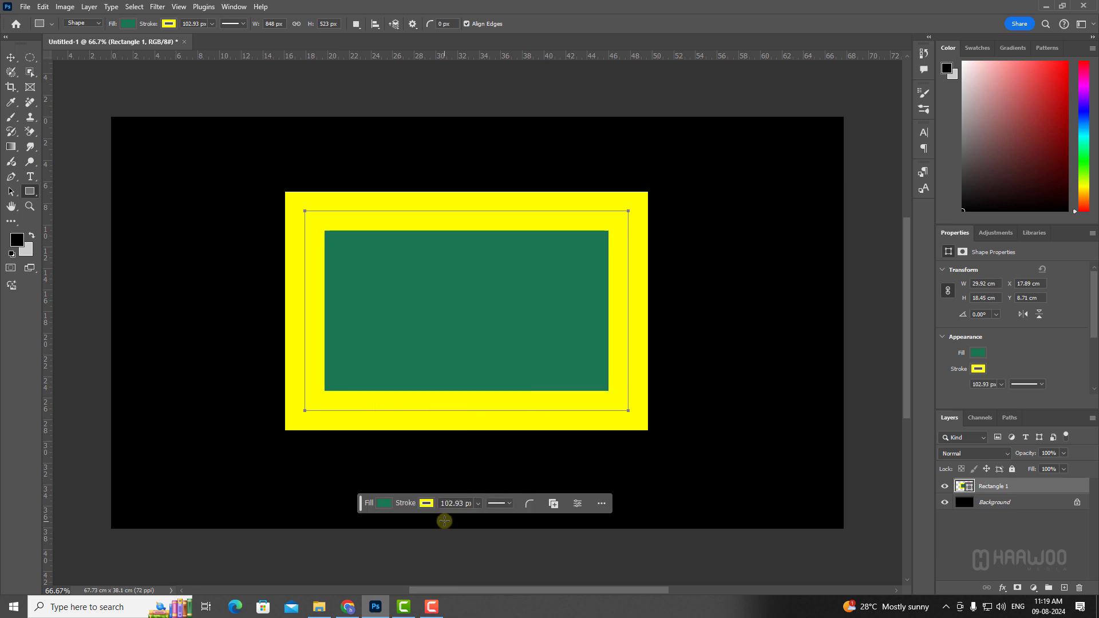
click(426, 504)
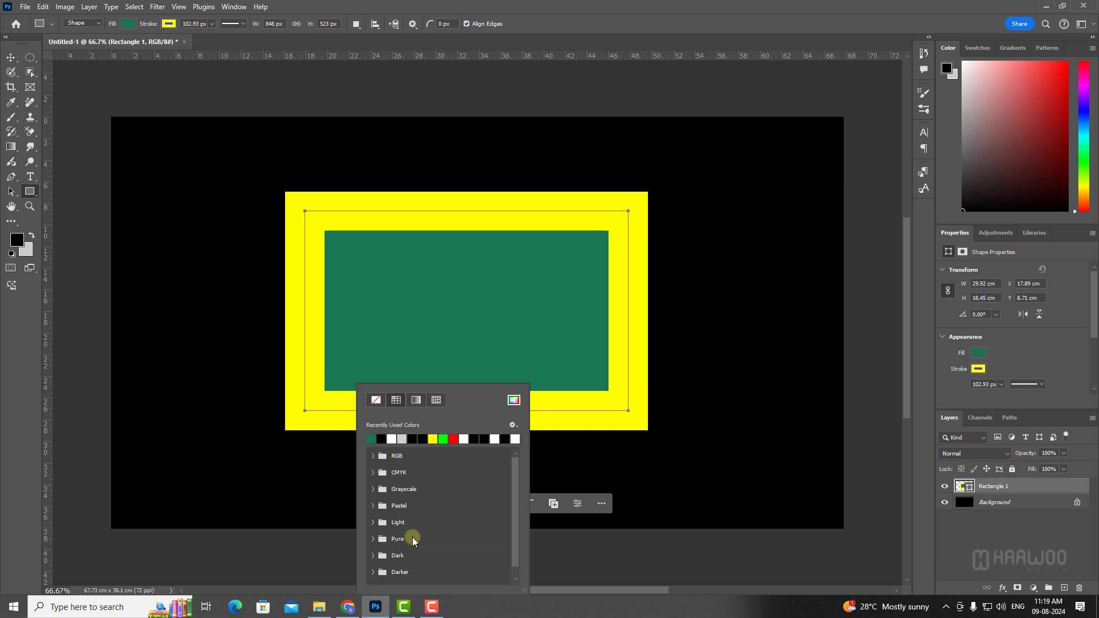
click(454, 438)
key(Return)
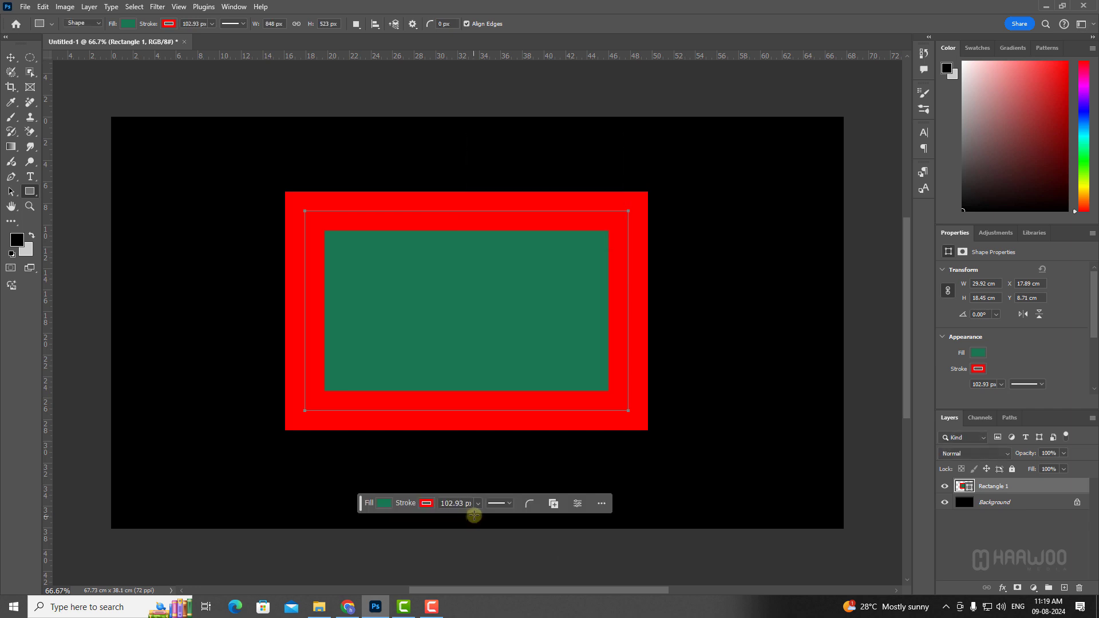
Reduce the rectangle's stroke width to 24.94 px and try the dotted stroke style
click(478, 503)
drag(479, 518, 465, 521)
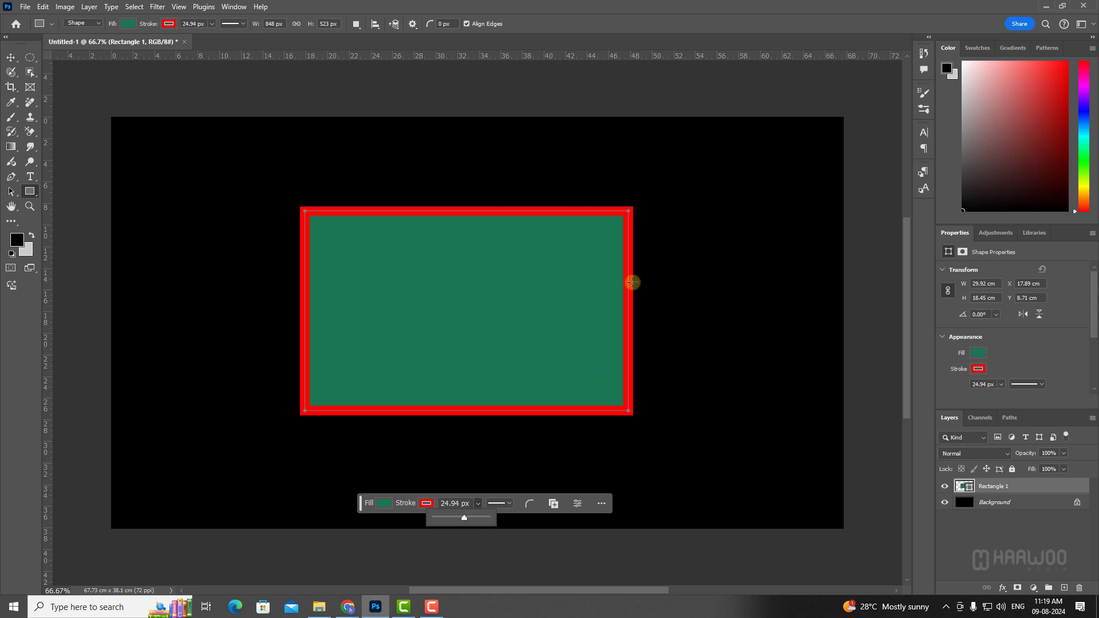
click(506, 504)
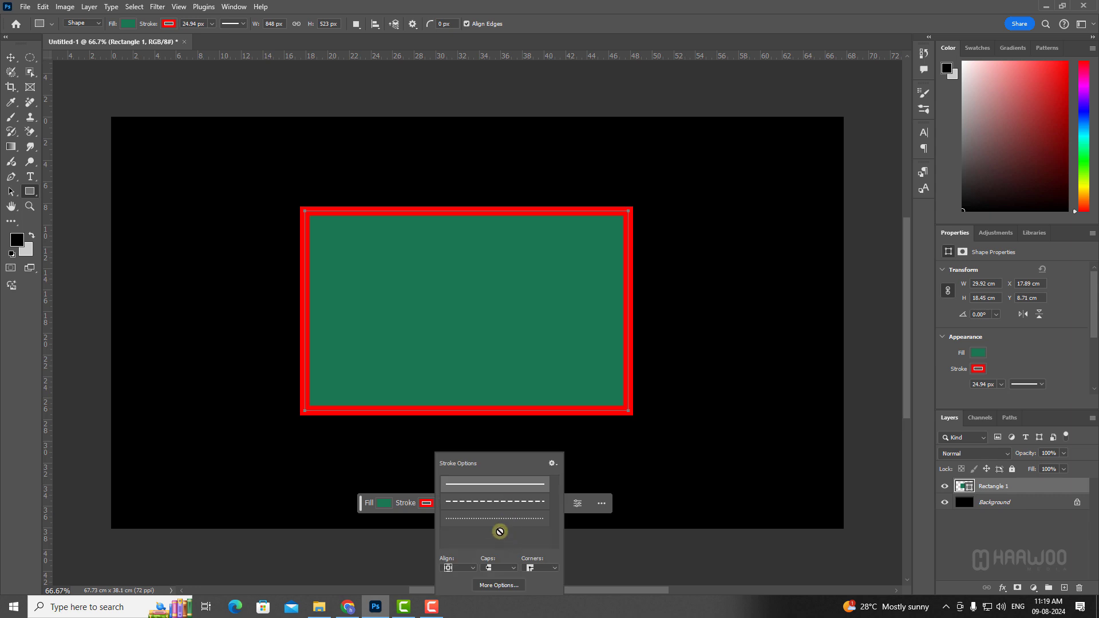
click(493, 518)
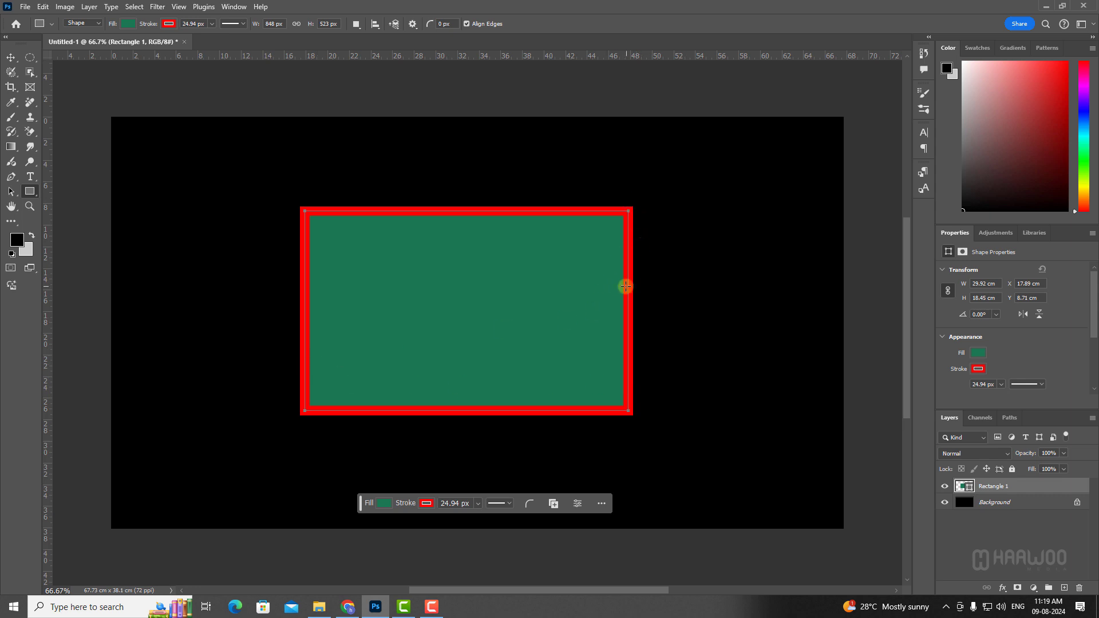
Round all of the rectangle's corners with a 10 px radius, and increase the corner radius to 50 px
click(527, 505)
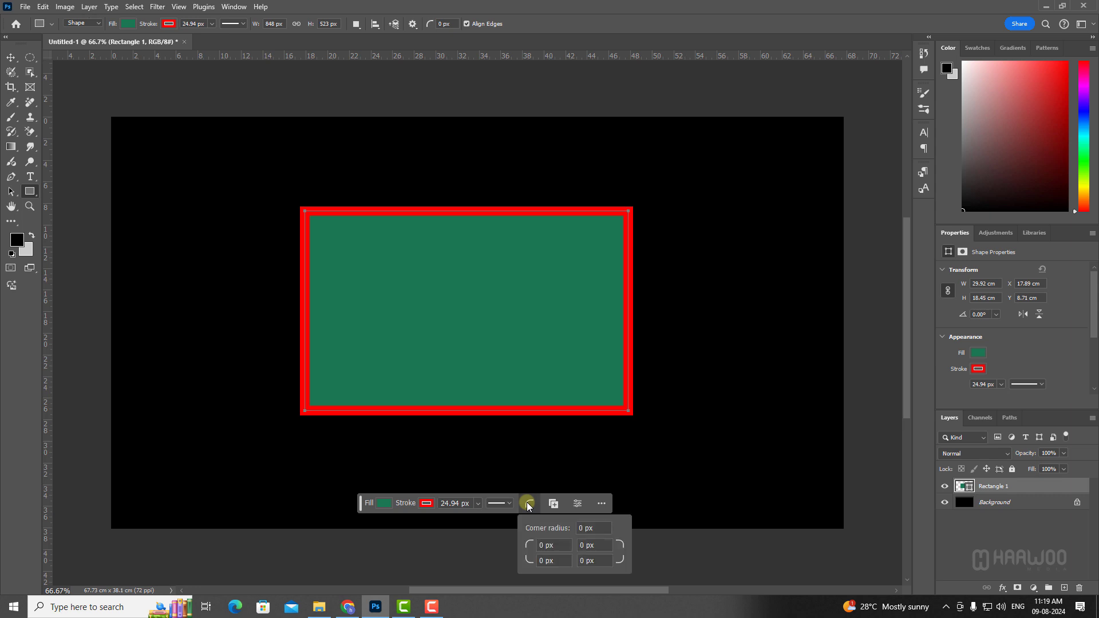
click(583, 528)
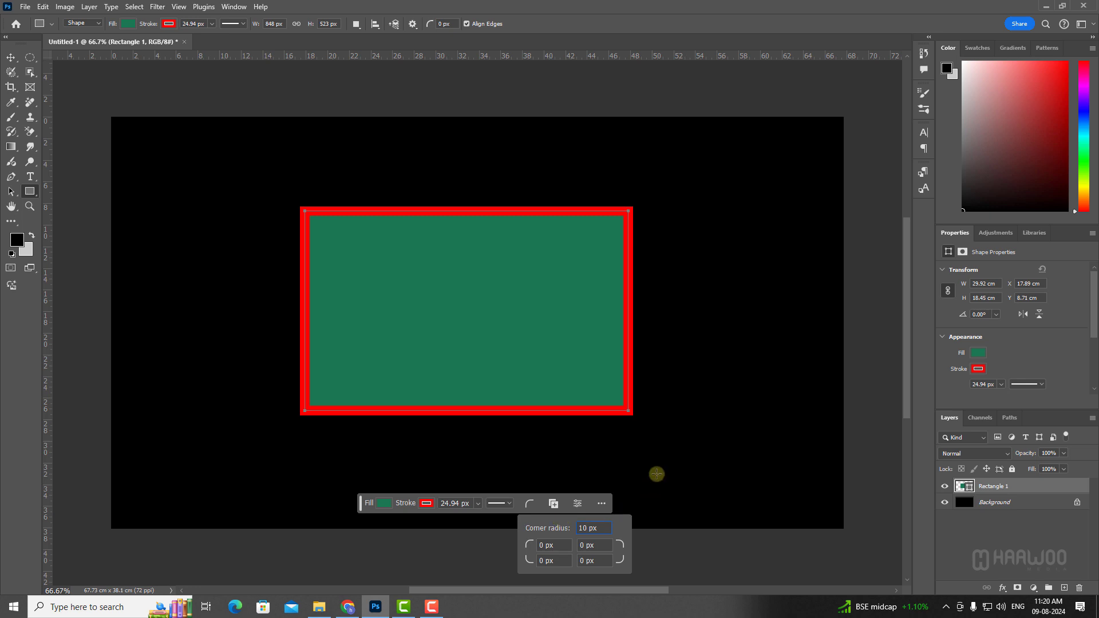
key(Return)
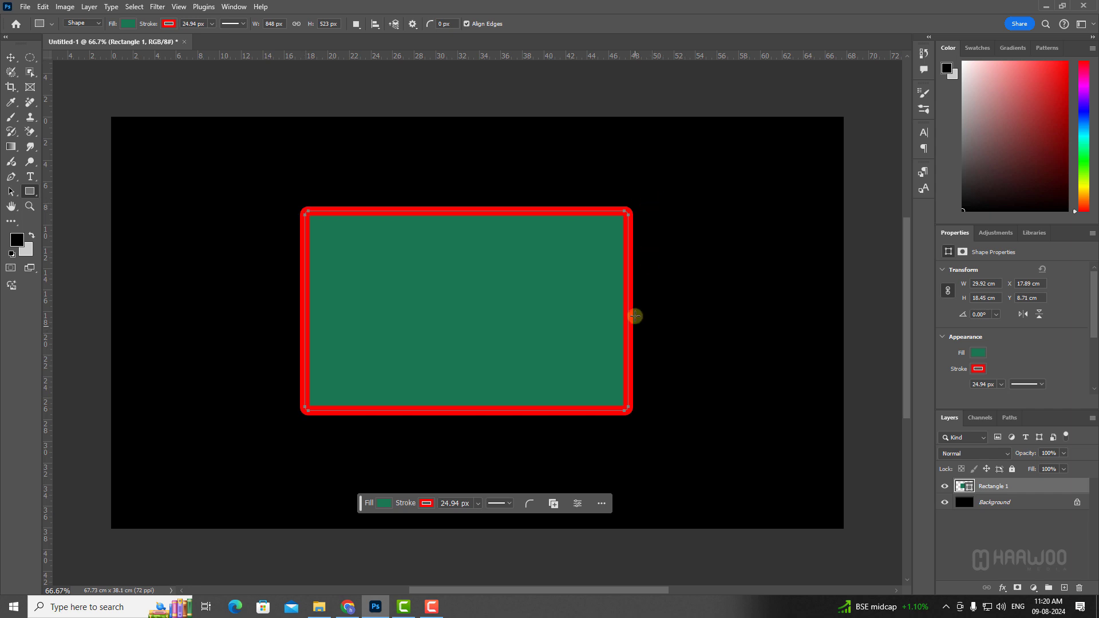
click(528, 506)
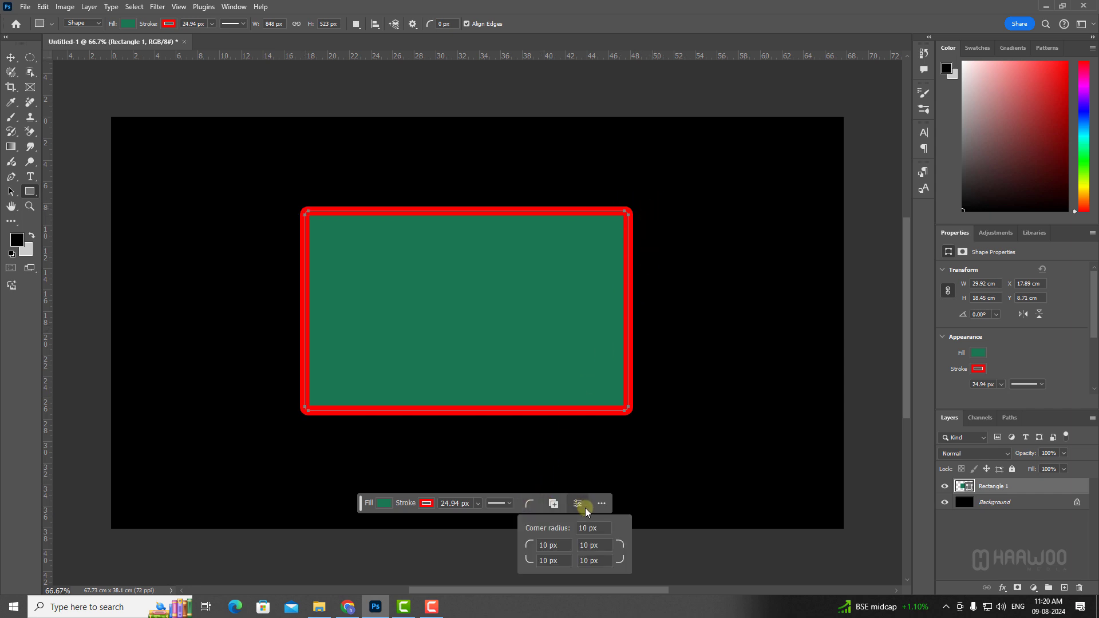
text(50)
key(Return)
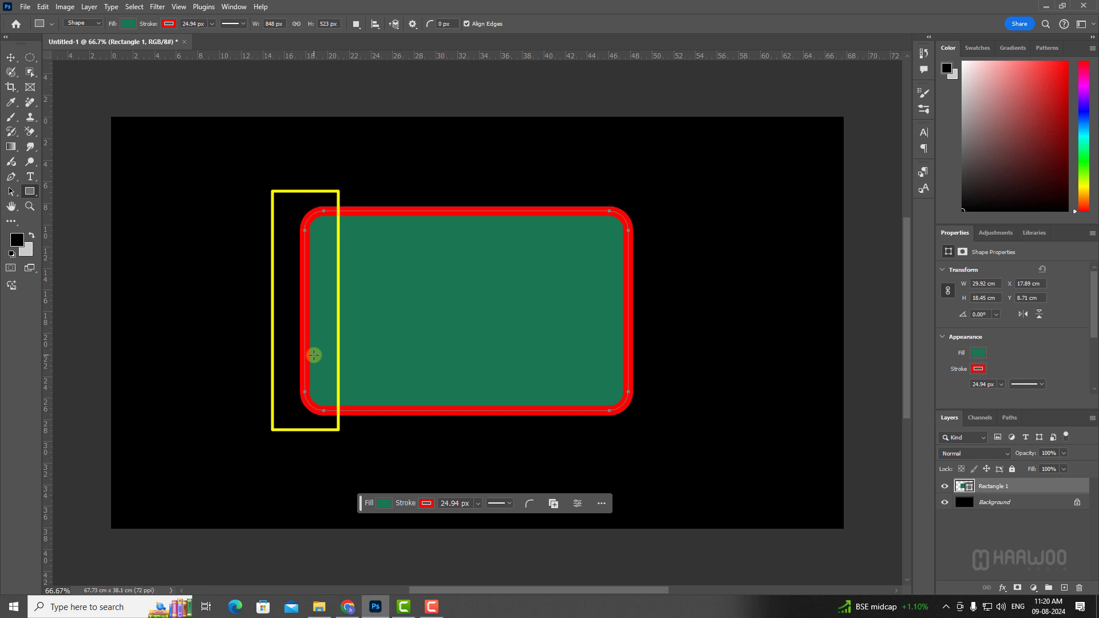
Set the radius of the rectangle's upper-left and lower-left corners to 0 px
click(526, 503)
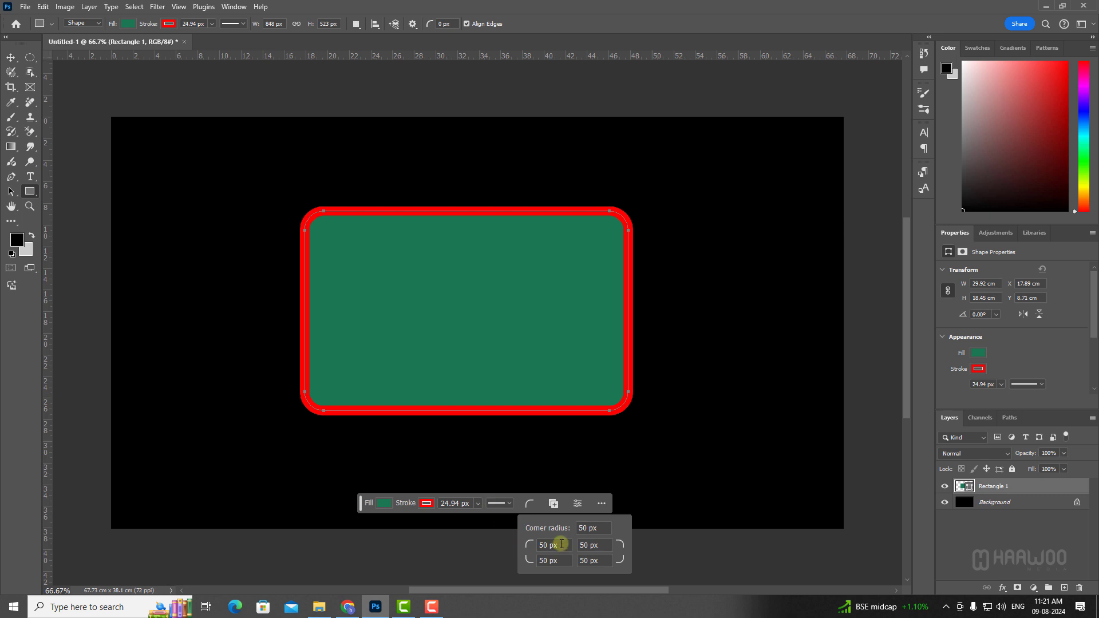
click(564, 545)
text(0)
click(570, 561)
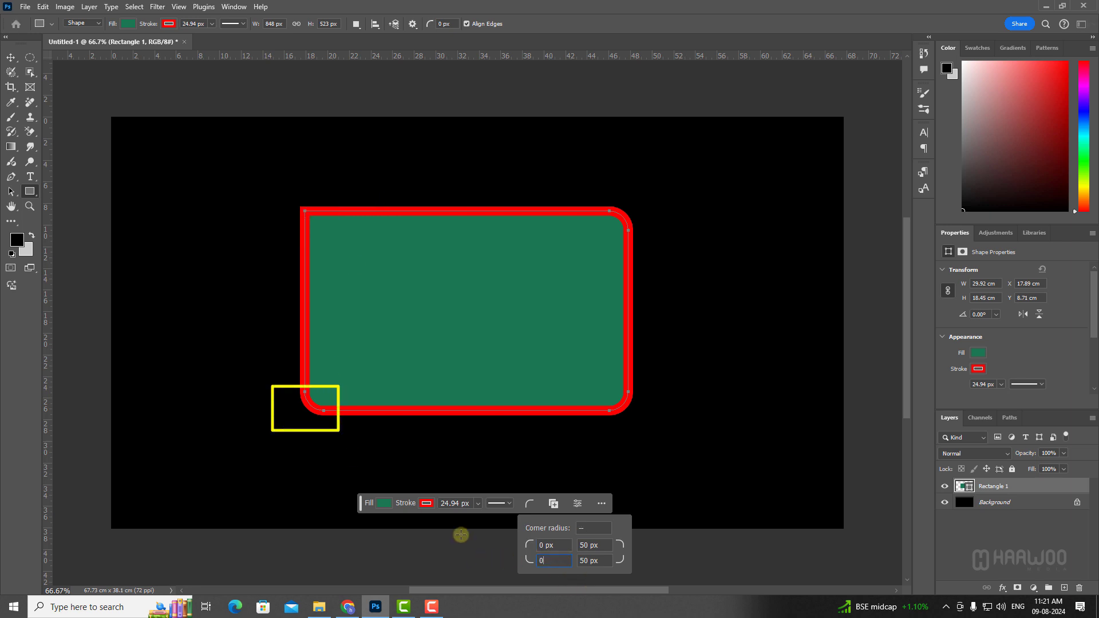
key(Return)
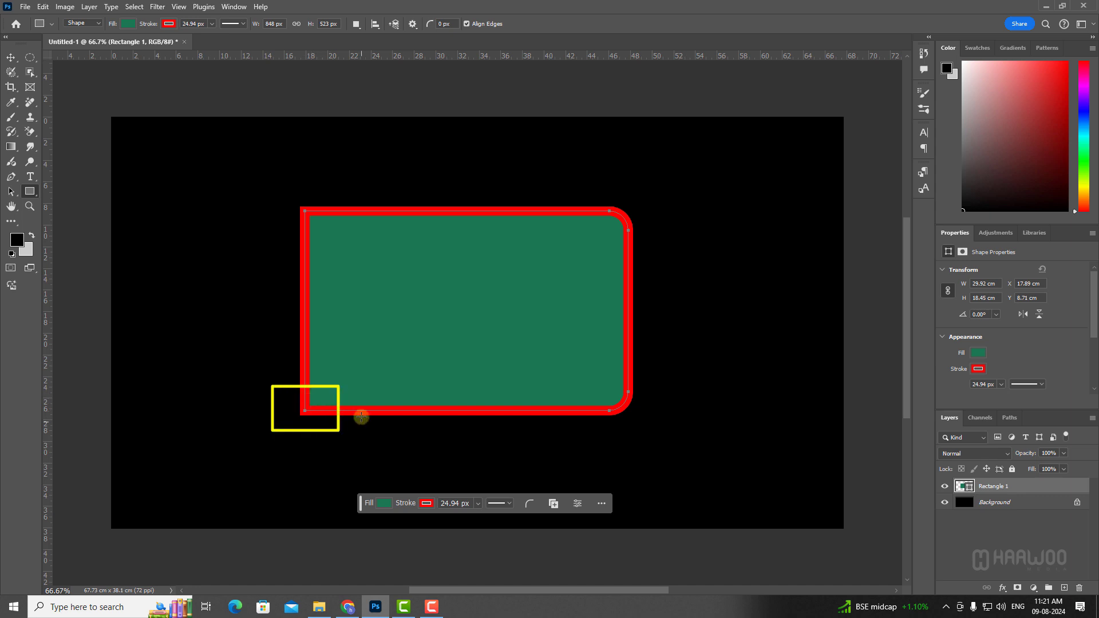
Set the radius of the rectangle's upper-left corner to 50 px
click(530, 504)
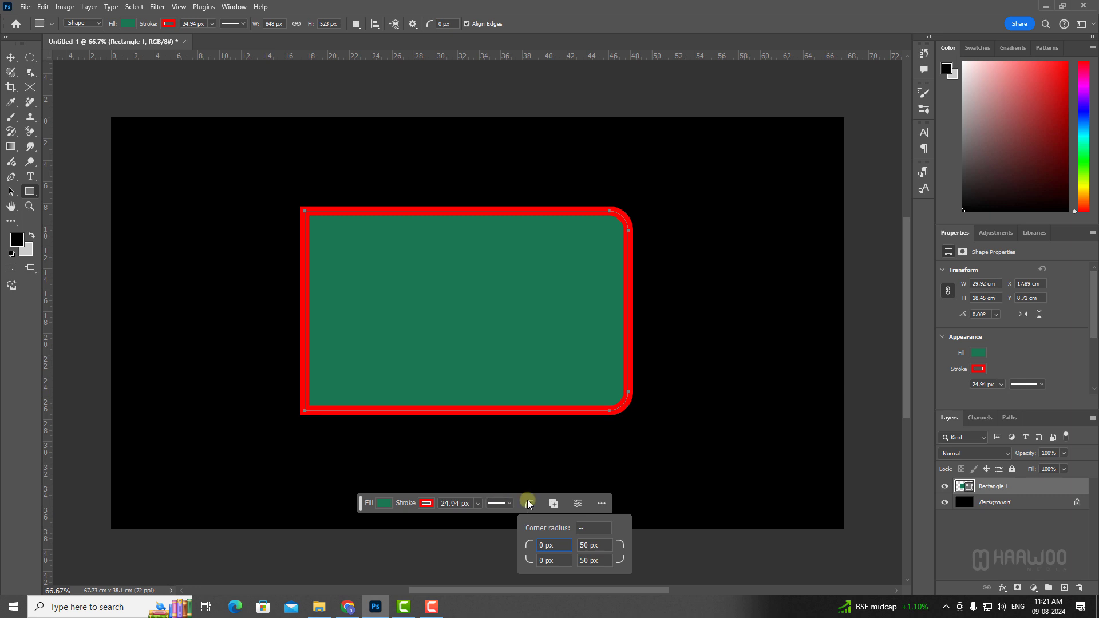
click(556, 542)
drag(557, 542, 528, 542)
click(553, 563)
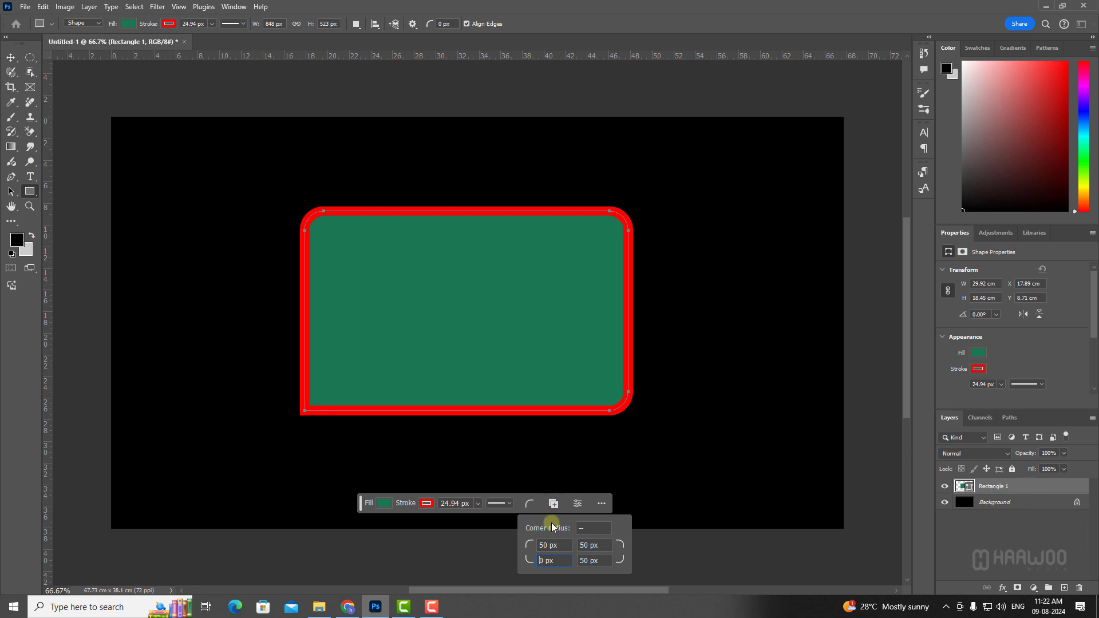
Duplicate the rectangle's shape layer and move the copy down and to the right of the original
click(552, 505)
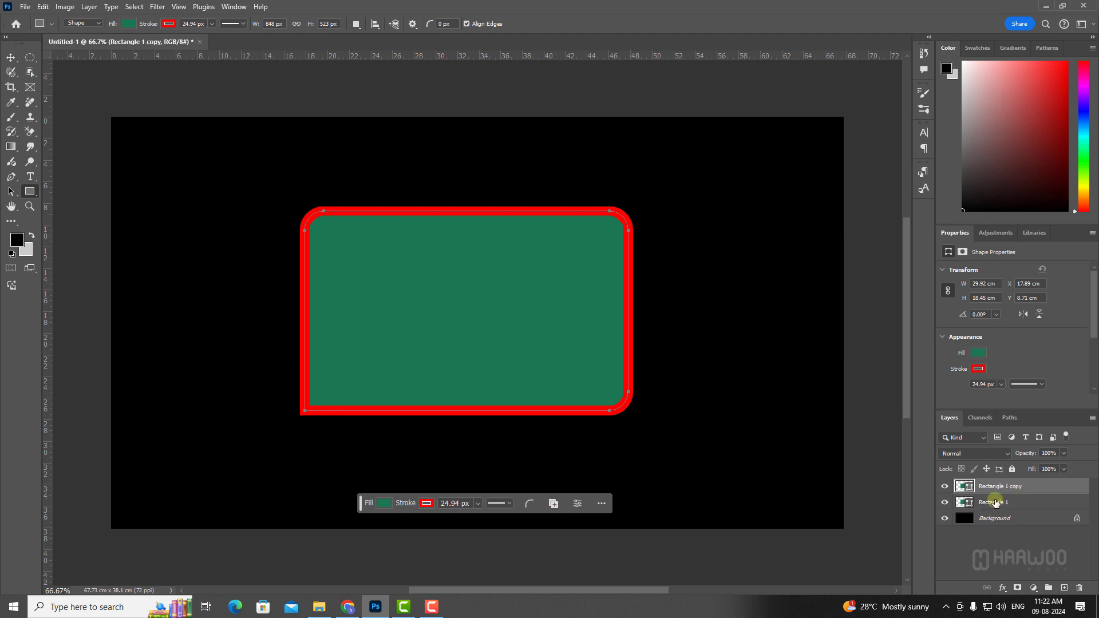
key(v)
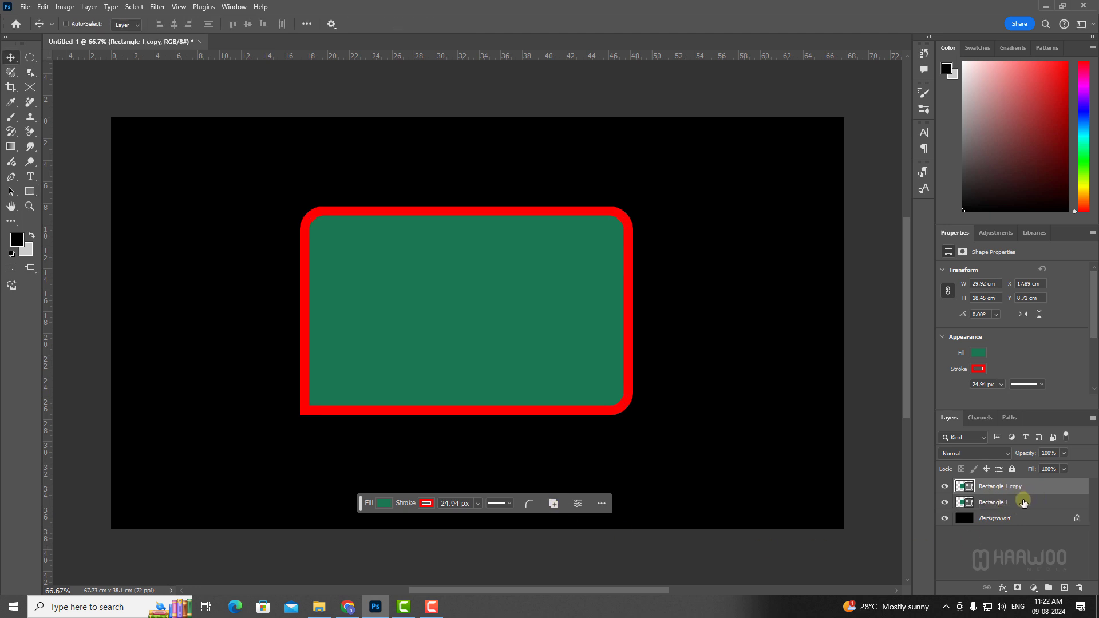
drag(432, 292, 583, 349)
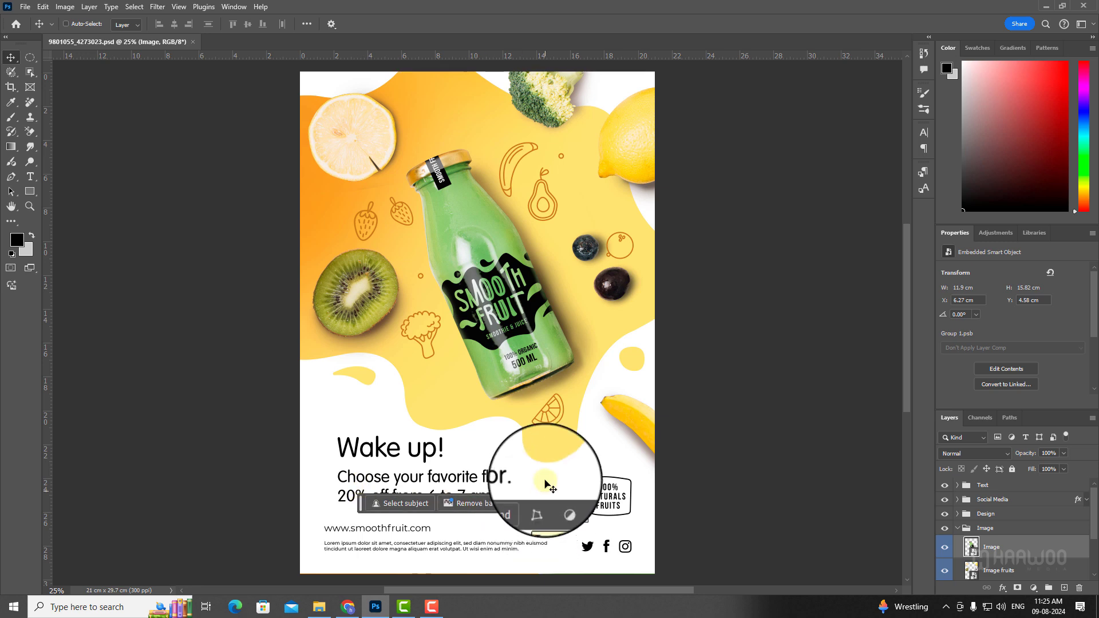
Try rotating the bottle image 90° clockwise and 90° counterclockwise with Transform, returning it to its starting angle
click(541, 504)
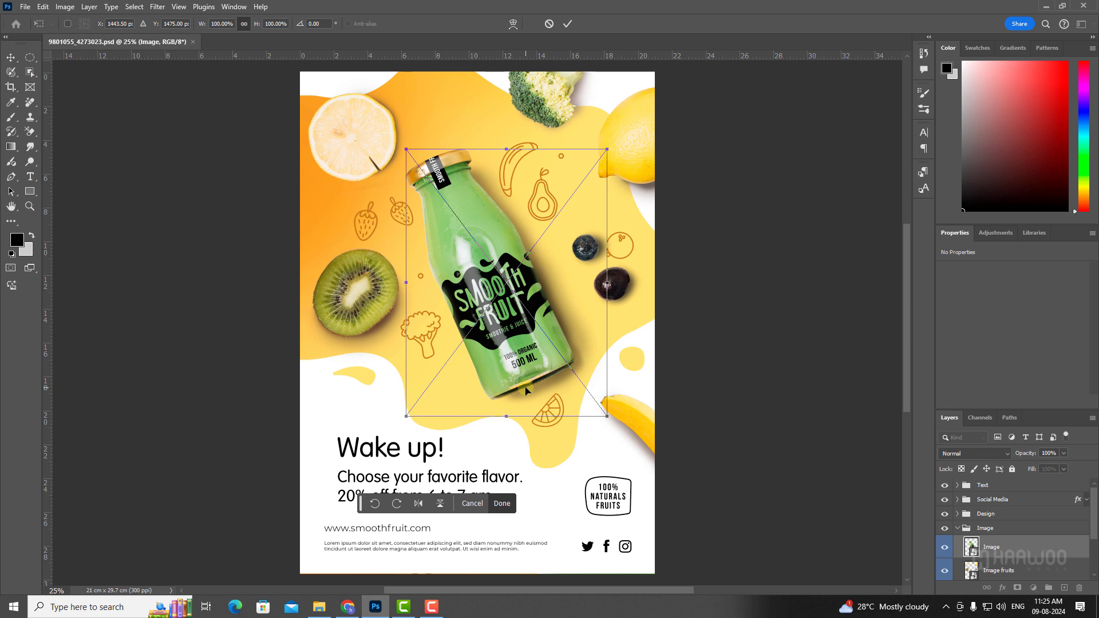
click(397, 504)
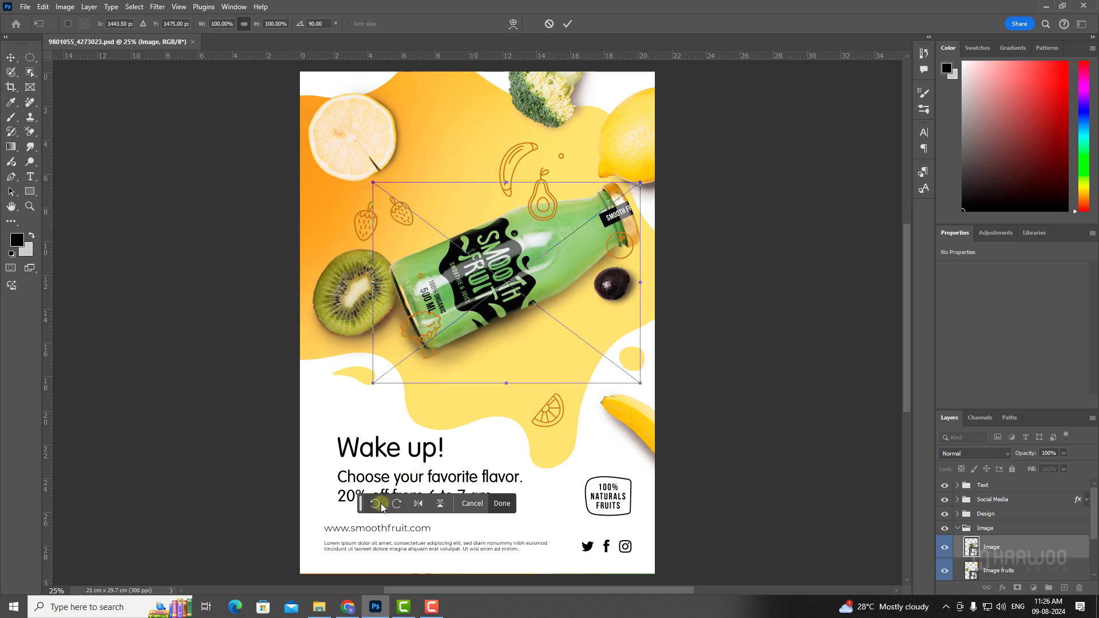
click(375, 505)
click(373, 504)
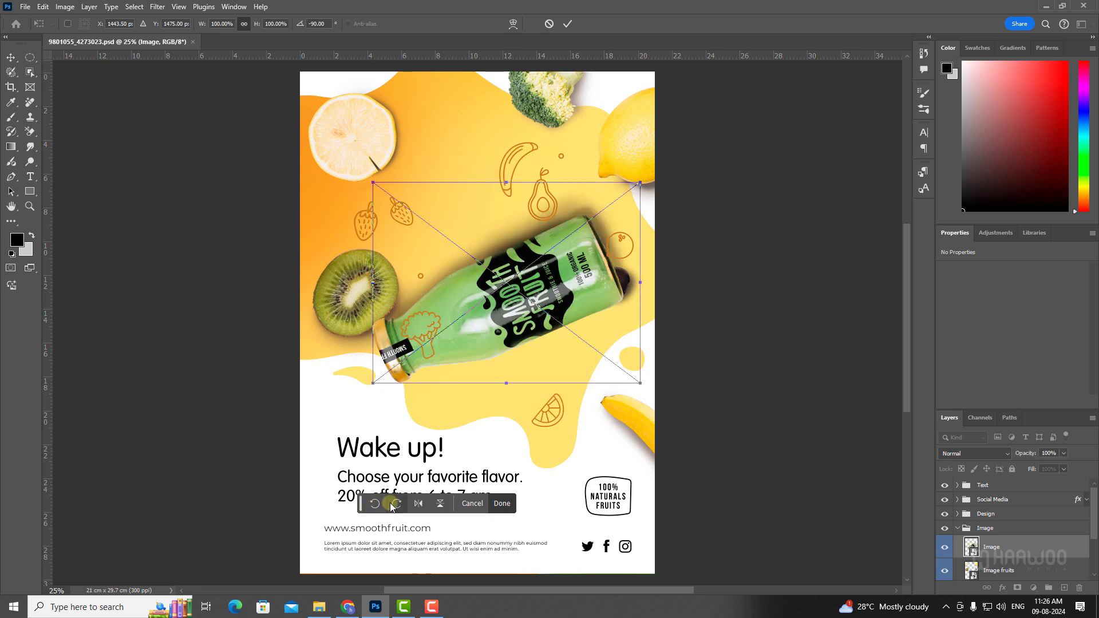
click(396, 504)
key(Return)
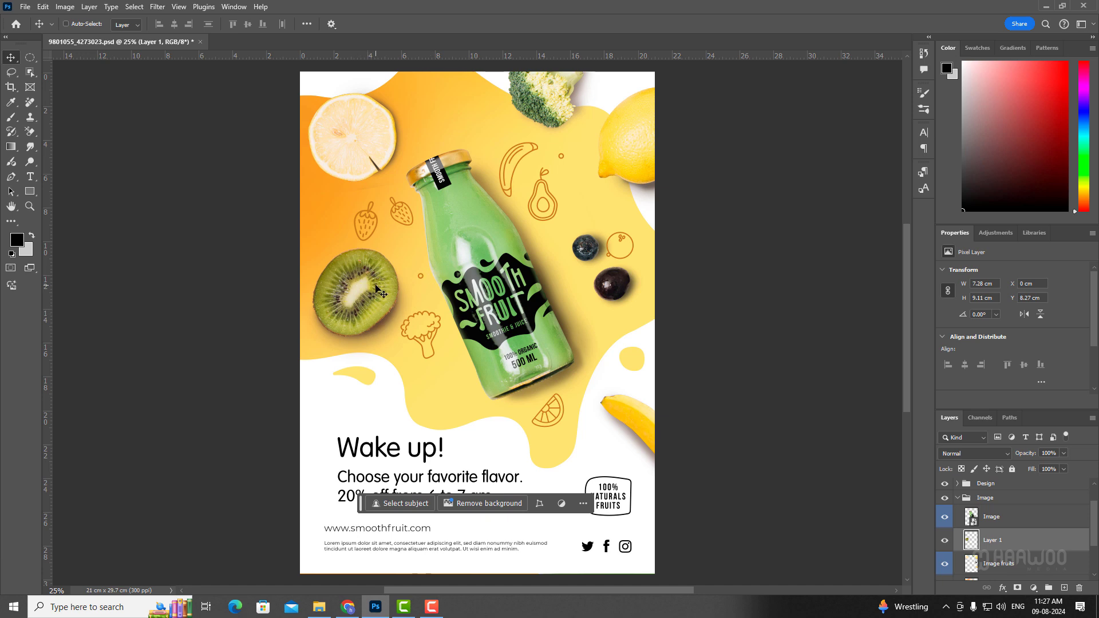
Try flipping the kiwi layer horizontally and vertically with Transform, reversing each flip
click(539, 505)
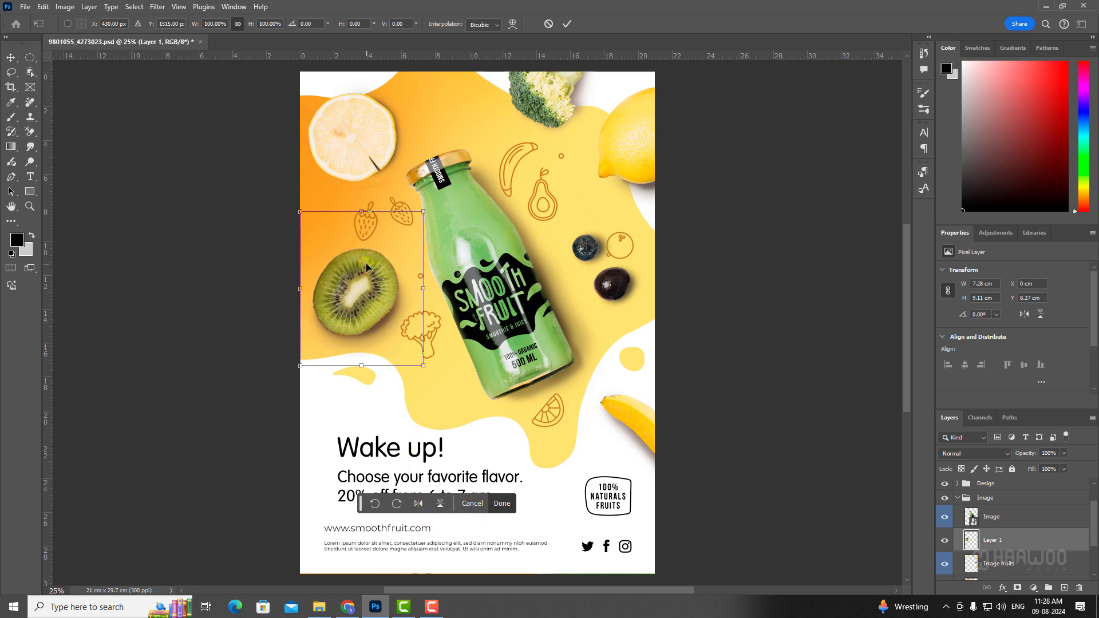
click(419, 504)
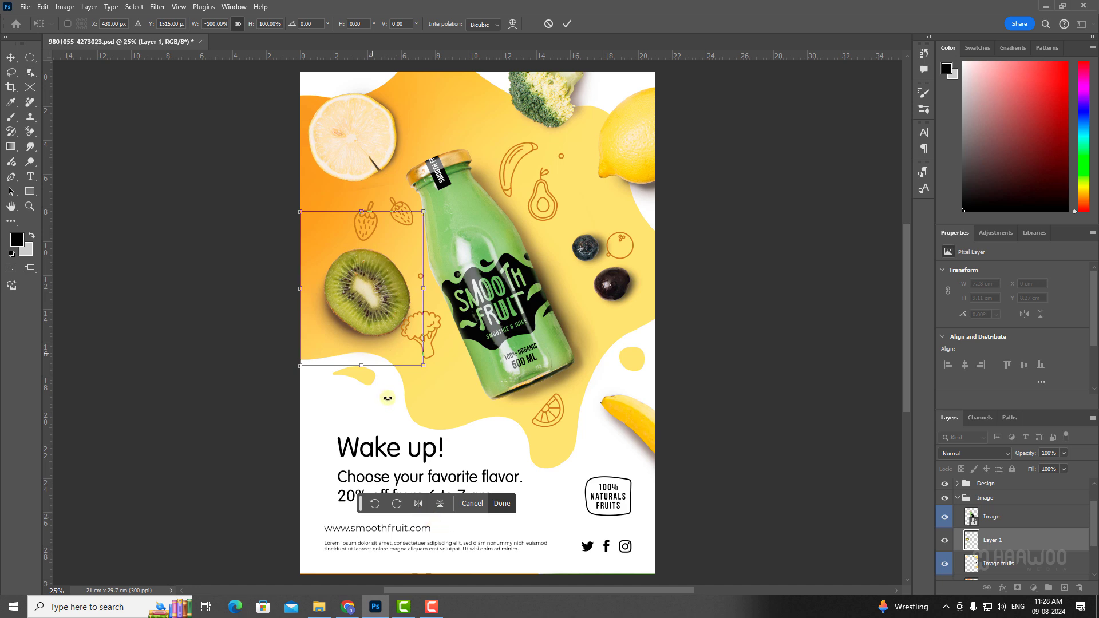
click(440, 504)
click(440, 504)
click(420, 503)
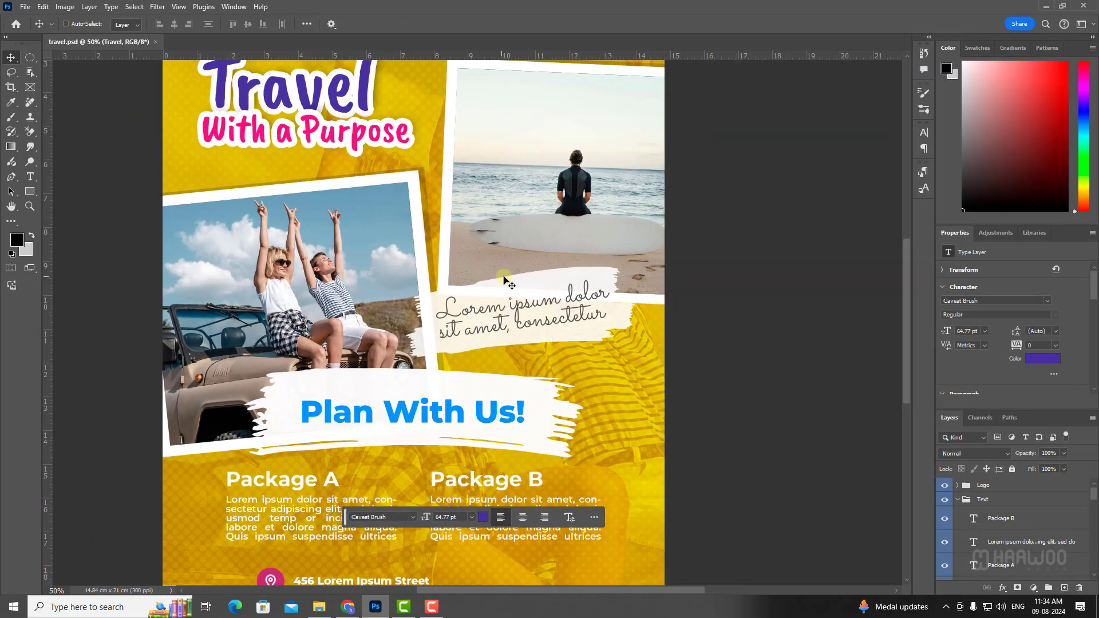
Turn off the Image Assets generator plugin for the travel poster
drag(515, 204, 575, 334)
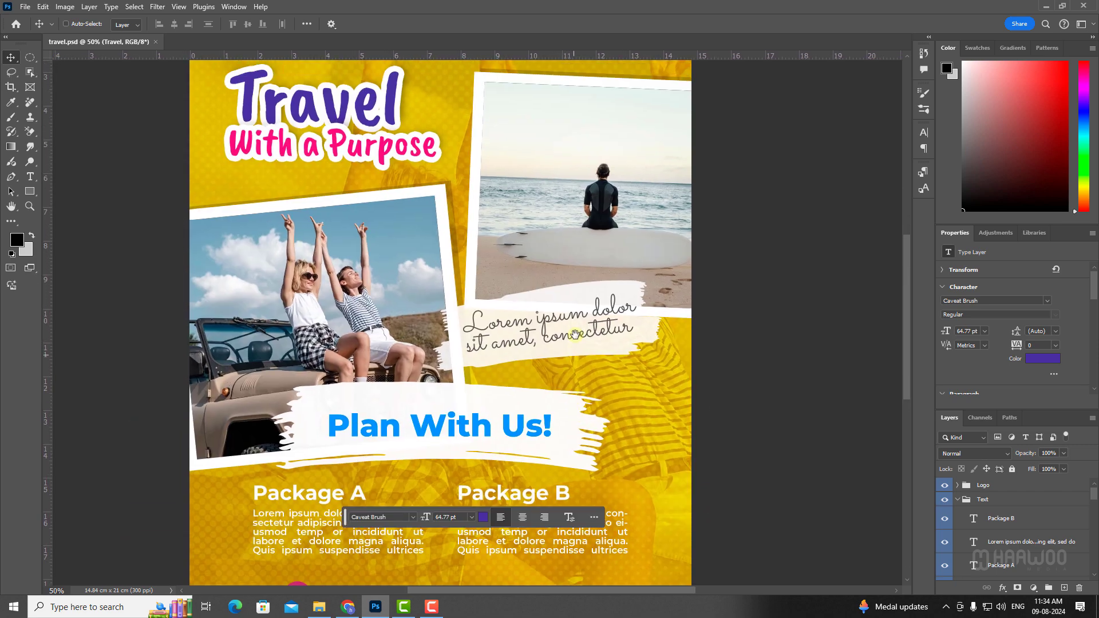
drag(511, 194, 507, 244)
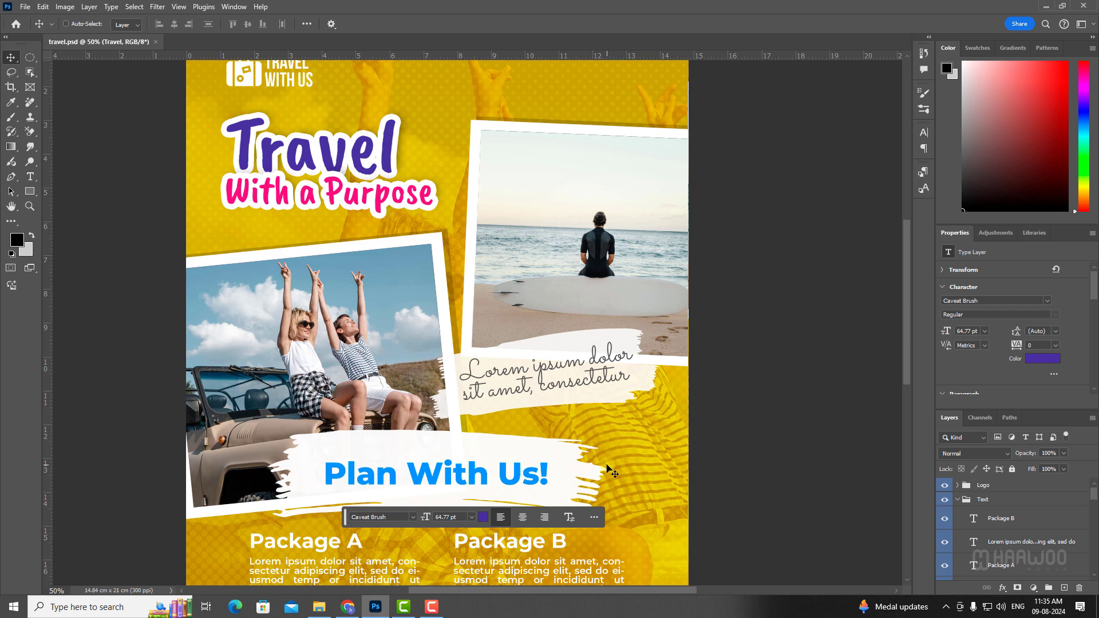
click(24, 8)
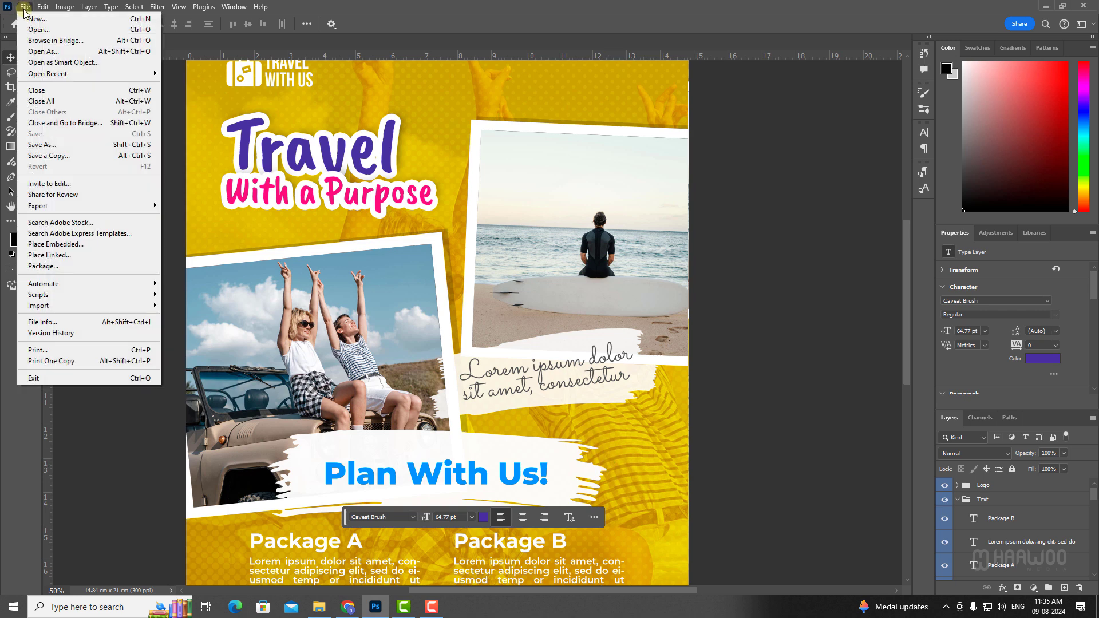
mouse_move(52, 284)
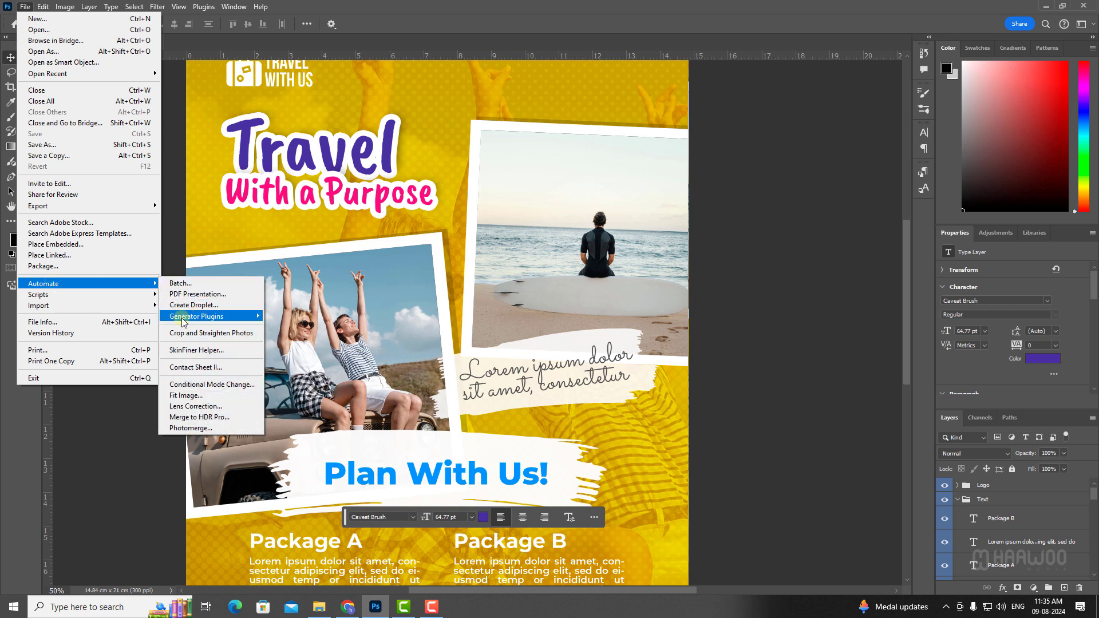
mouse_move(239, 320)
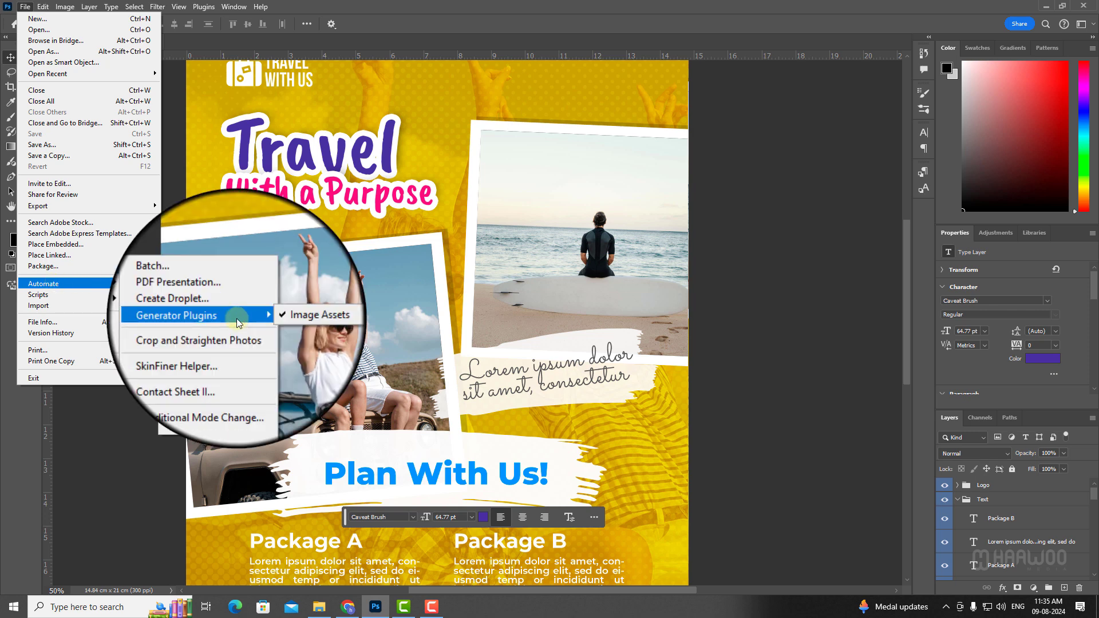
click(288, 316)
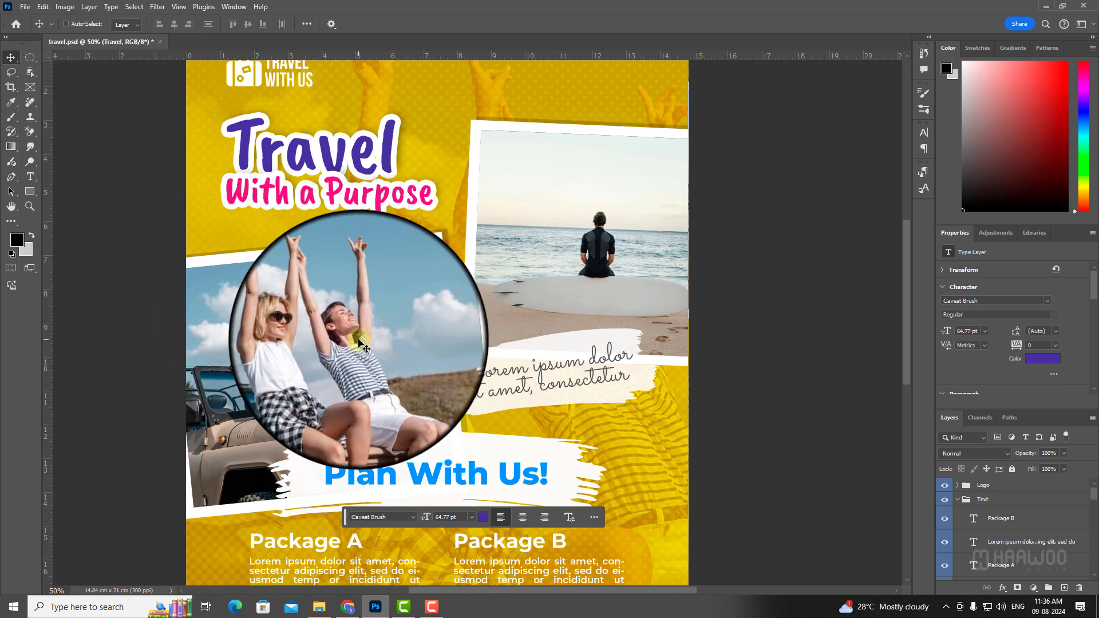
Toggle the Enable Generator option in the Plugins preferences and accept the dialog
click(26, 8)
mouse_move(137, 284)
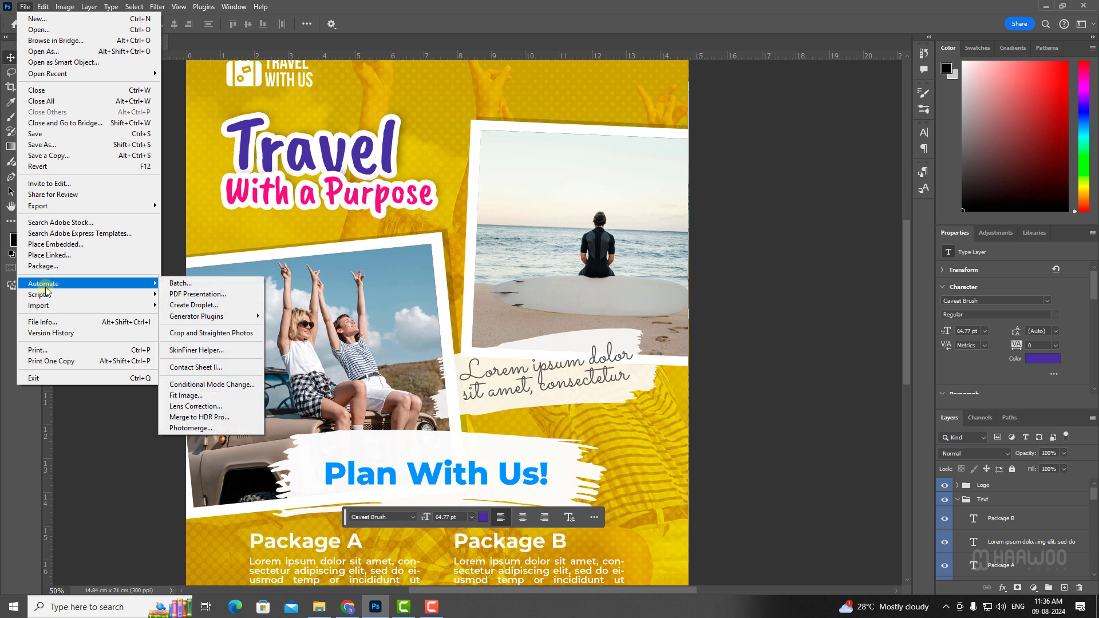
mouse_move(184, 321)
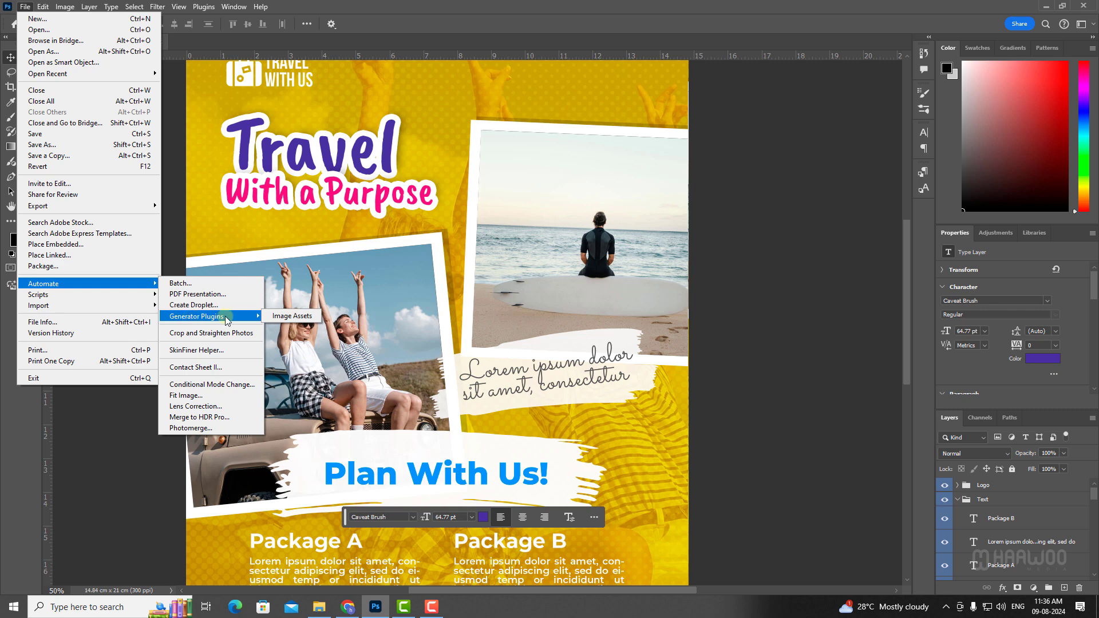
click(41, 7)
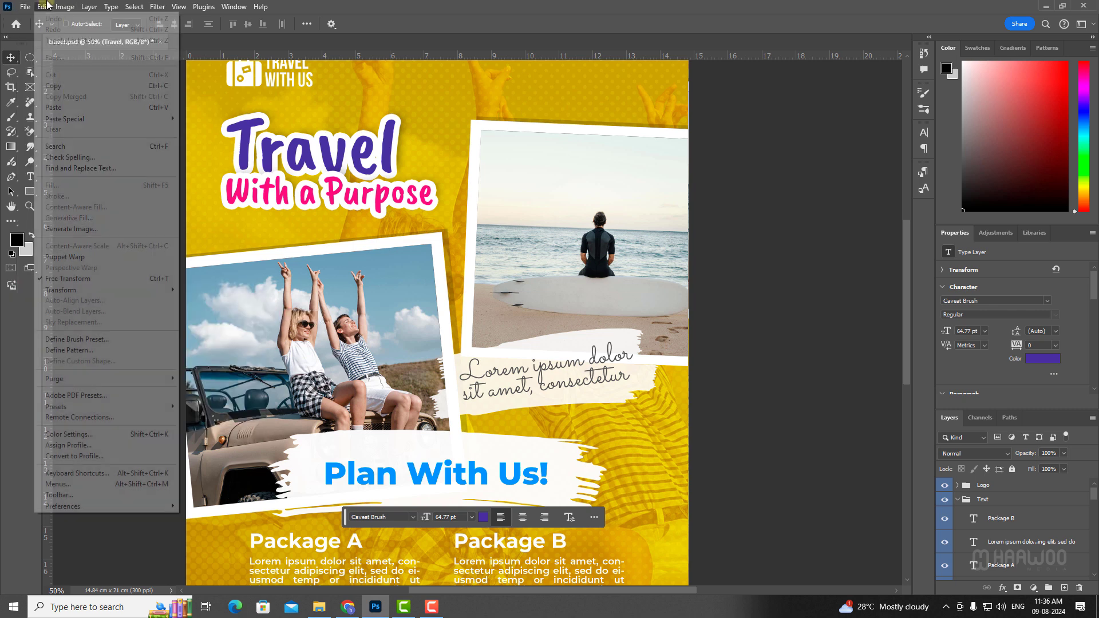
mouse_move(104, 508)
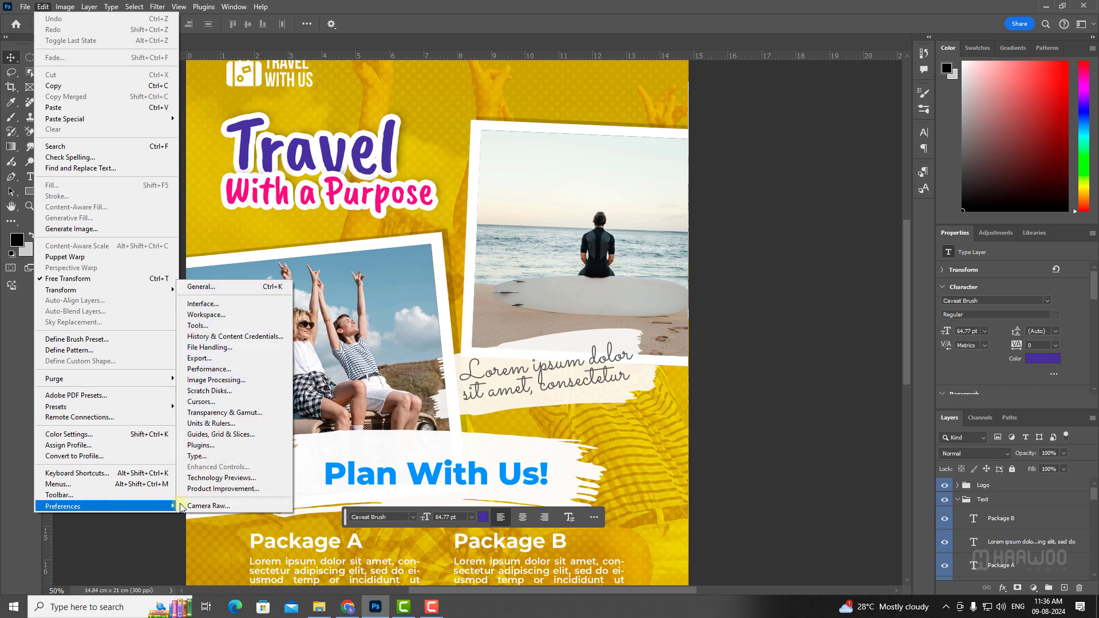
click(206, 445)
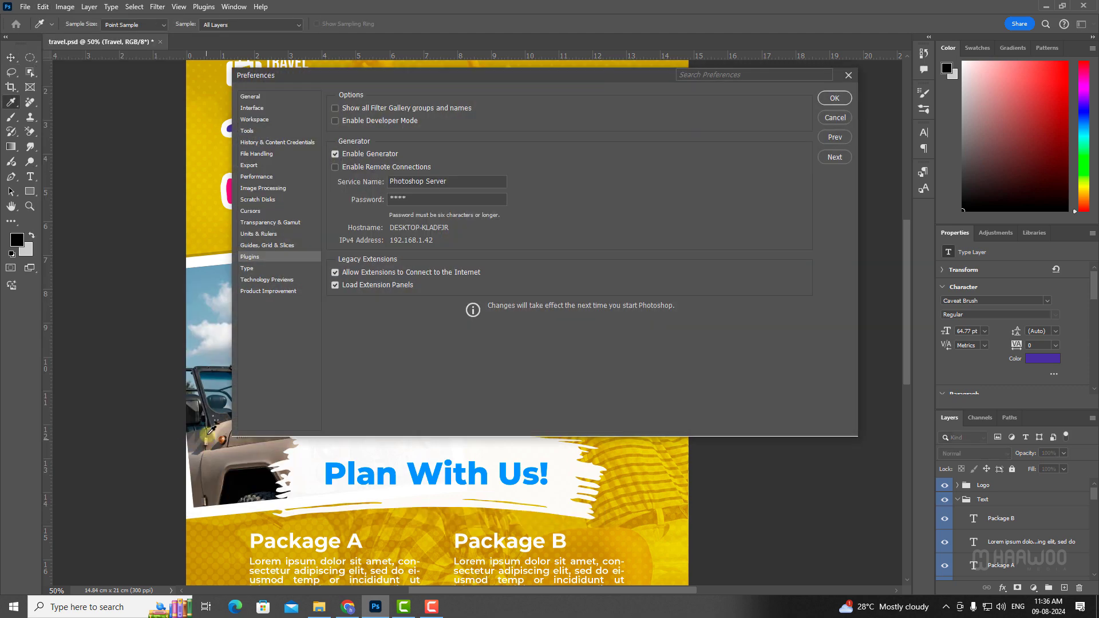
click(335, 154)
click(835, 98)
Turn on the Image Assets generator plugin for the travel poster
click(25, 6)
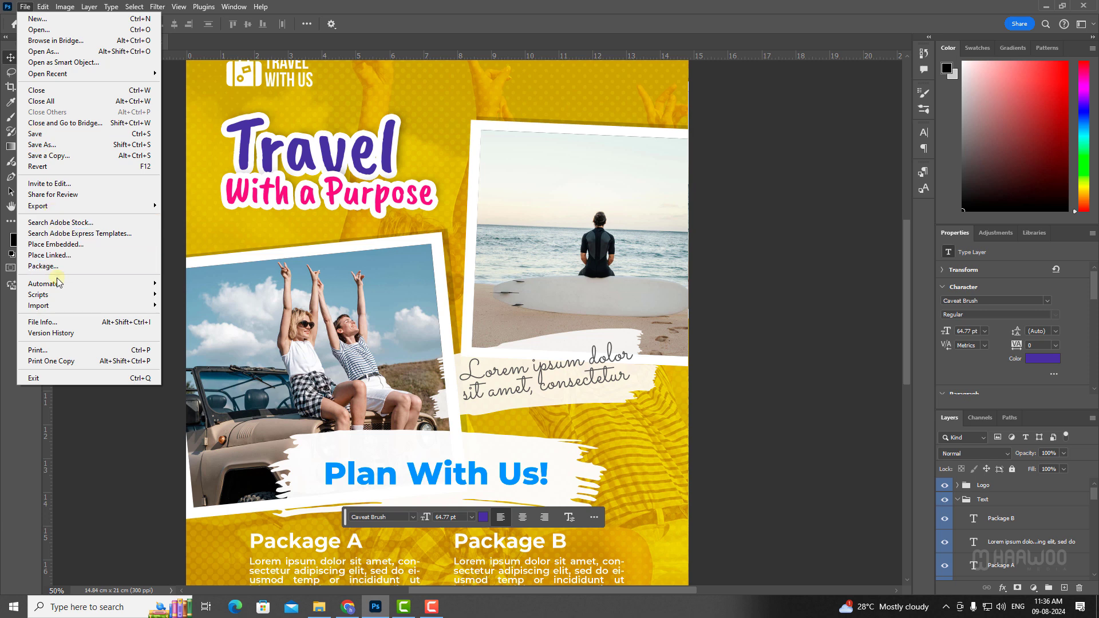
mouse_move(223, 318)
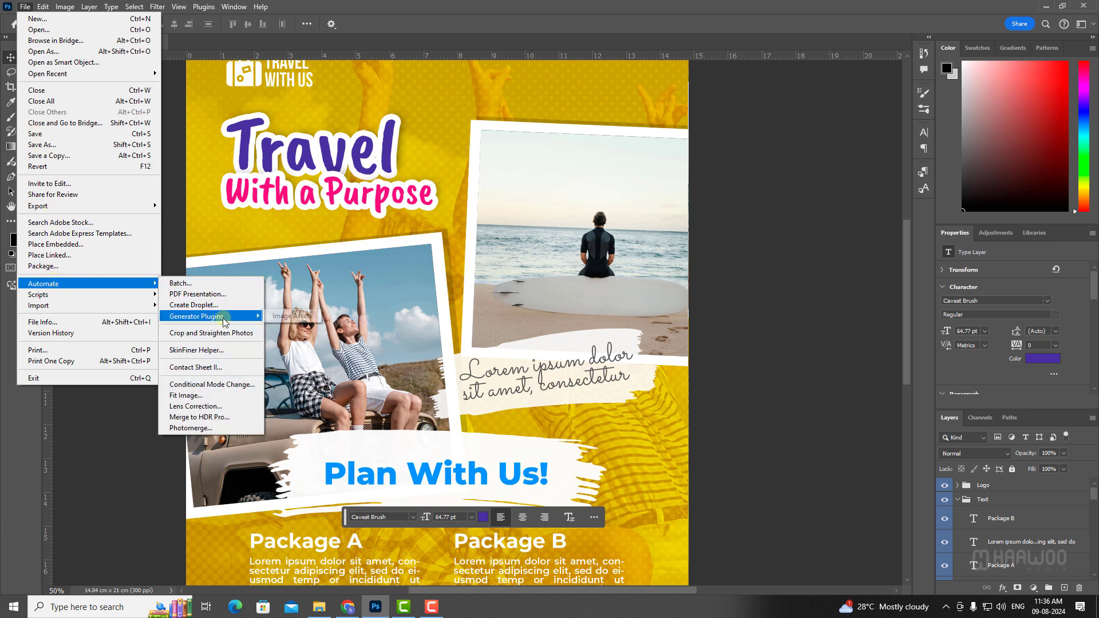
click(299, 317)
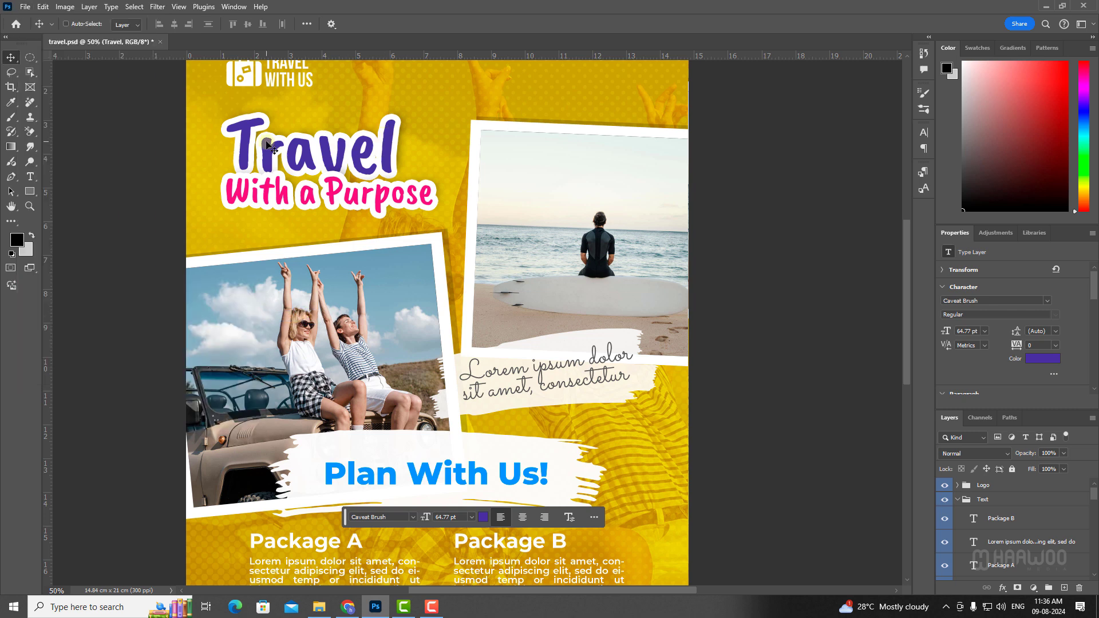
Rename the purple Travel title's text layer as Travel.png
right_click(382, 136)
click(410, 152)
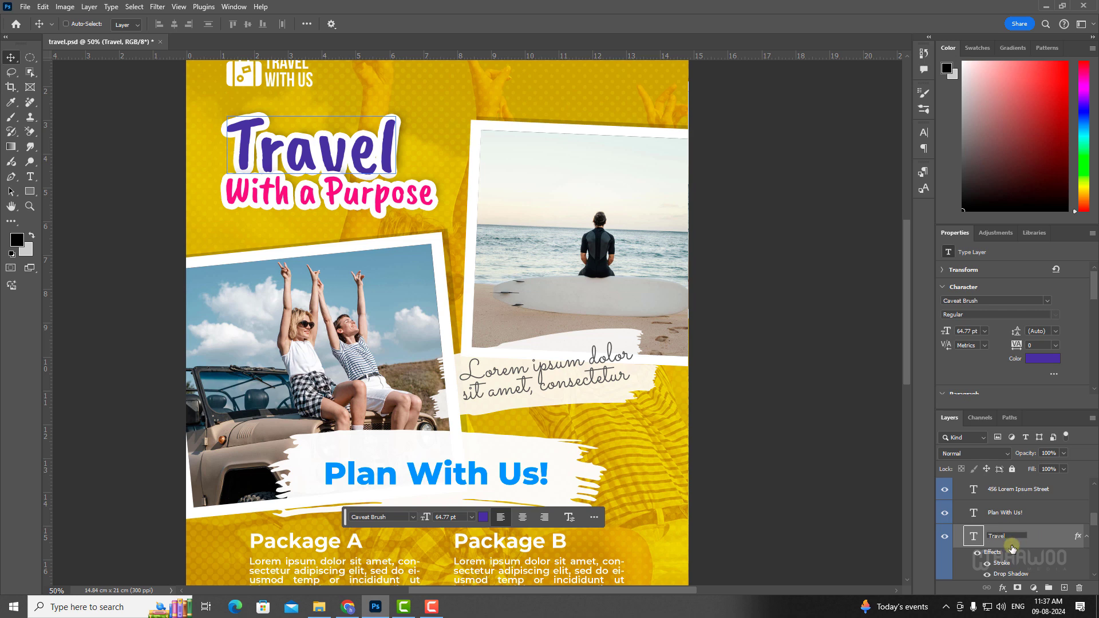
double_click(1002, 538)
click(1010, 534)
text(.png)
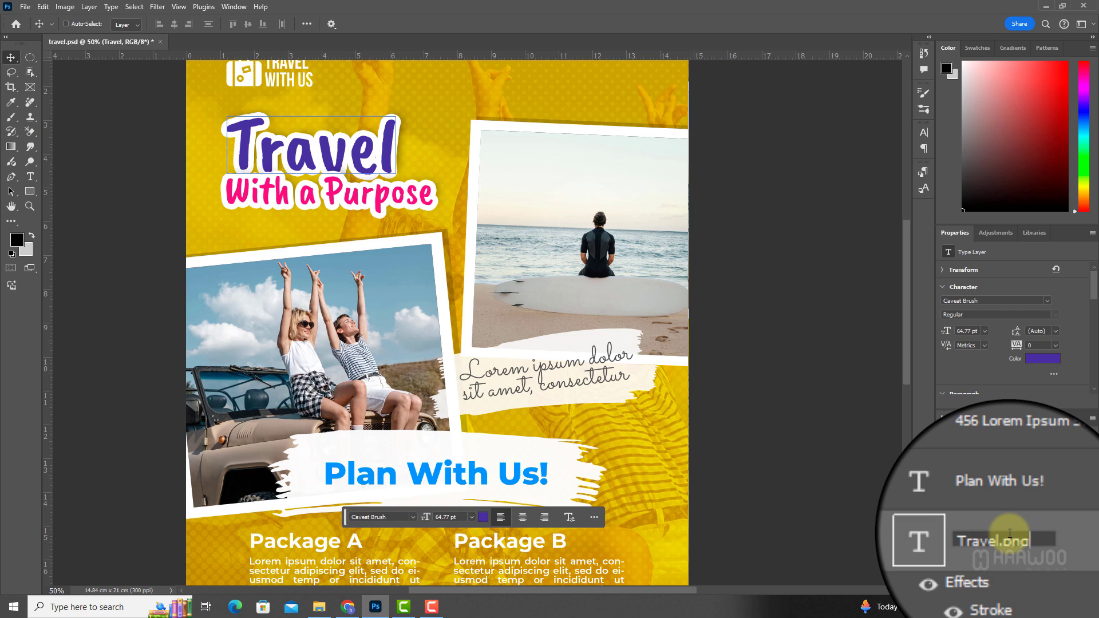
key(Return)
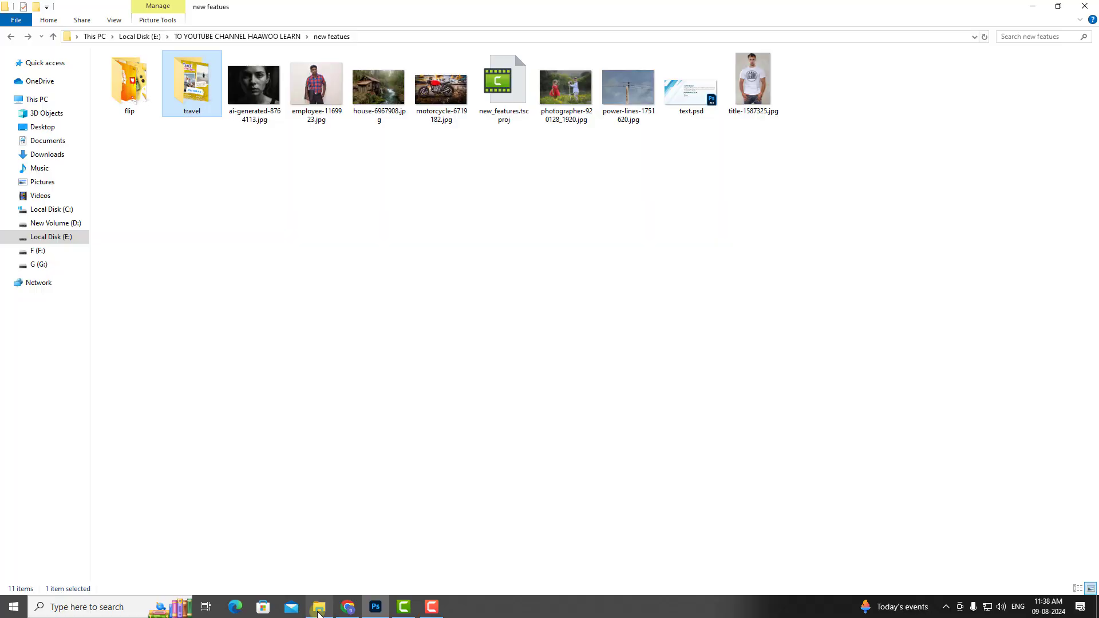
Switch to File Explorer and open the travel-assets folder inside the travel folder
click(316, 611)
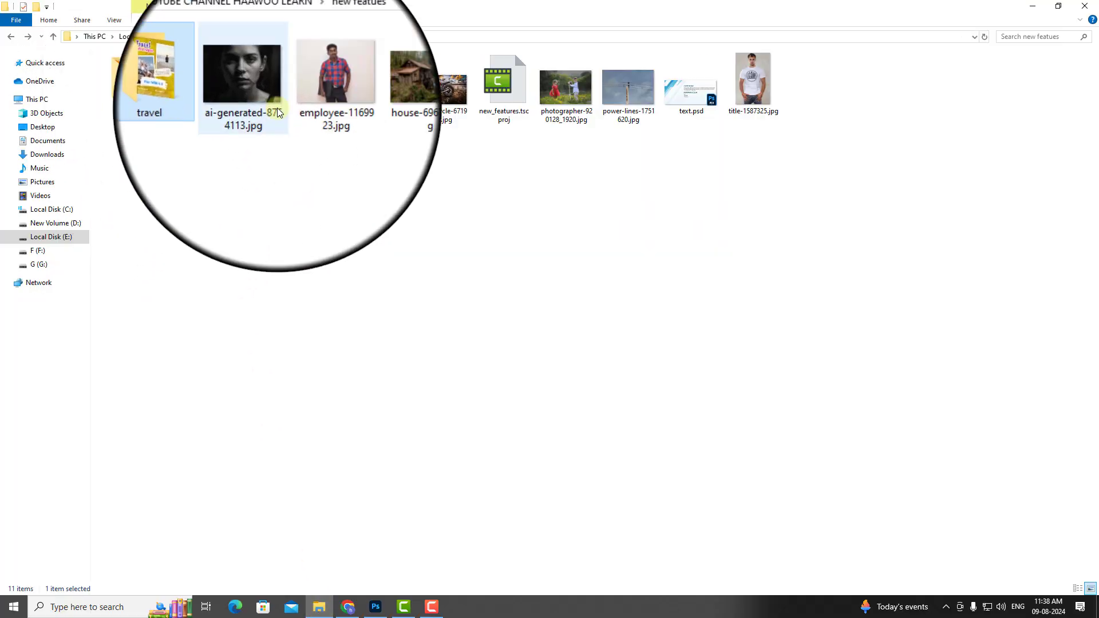
double_click(195, 80)
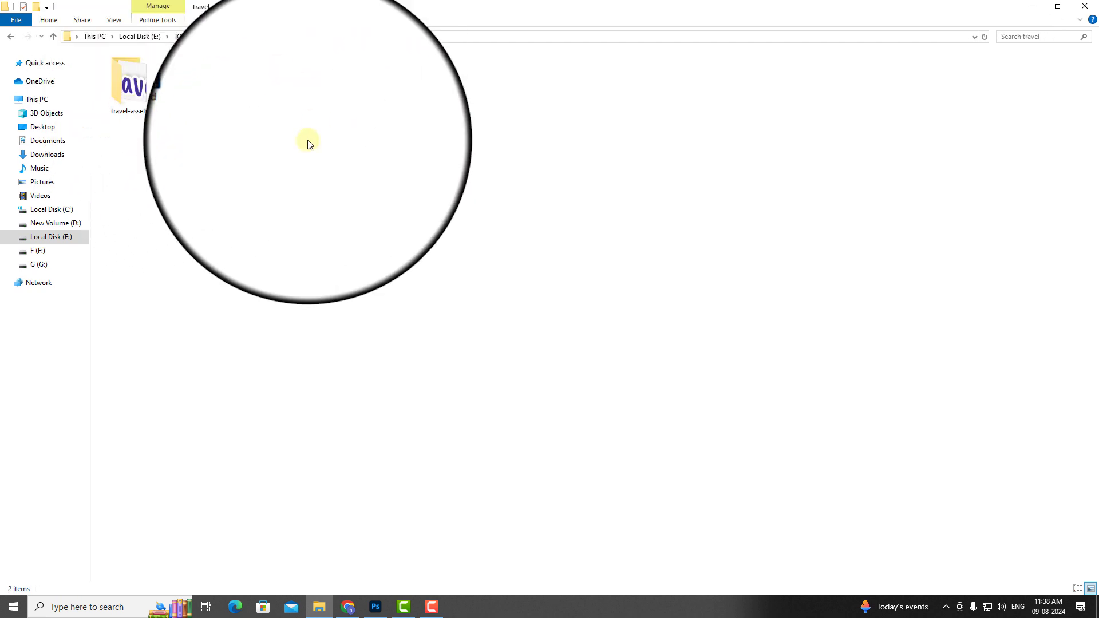
double_click(131, 90)
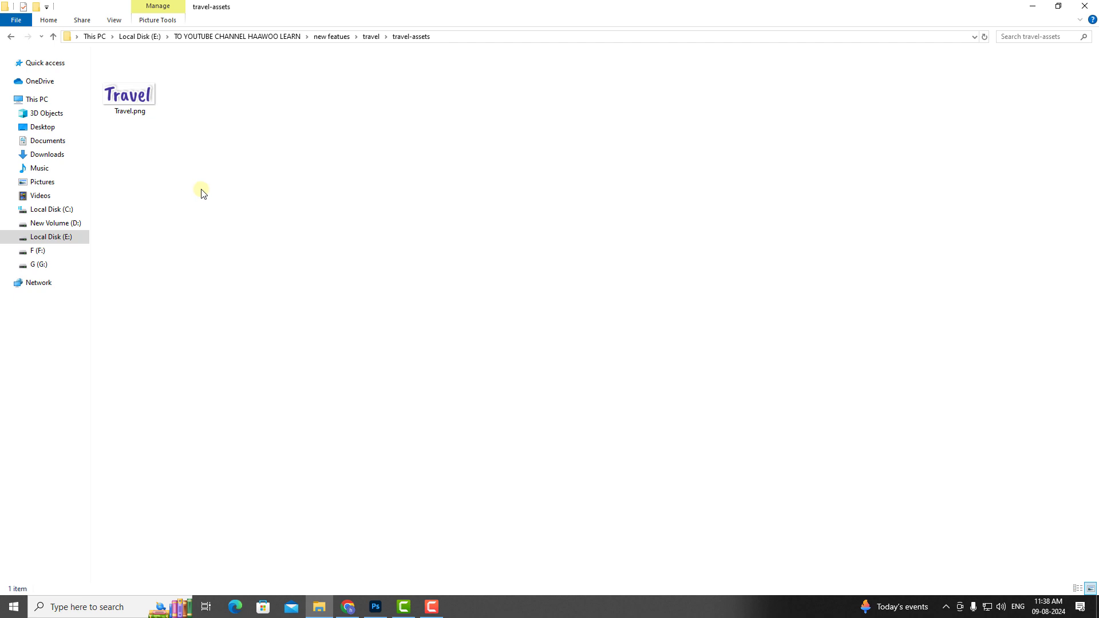
Switch to Photoshop, rename the 2 people photo layer as 2 people.png, and select its exported file in the travel-assets folder
click(370, 610)
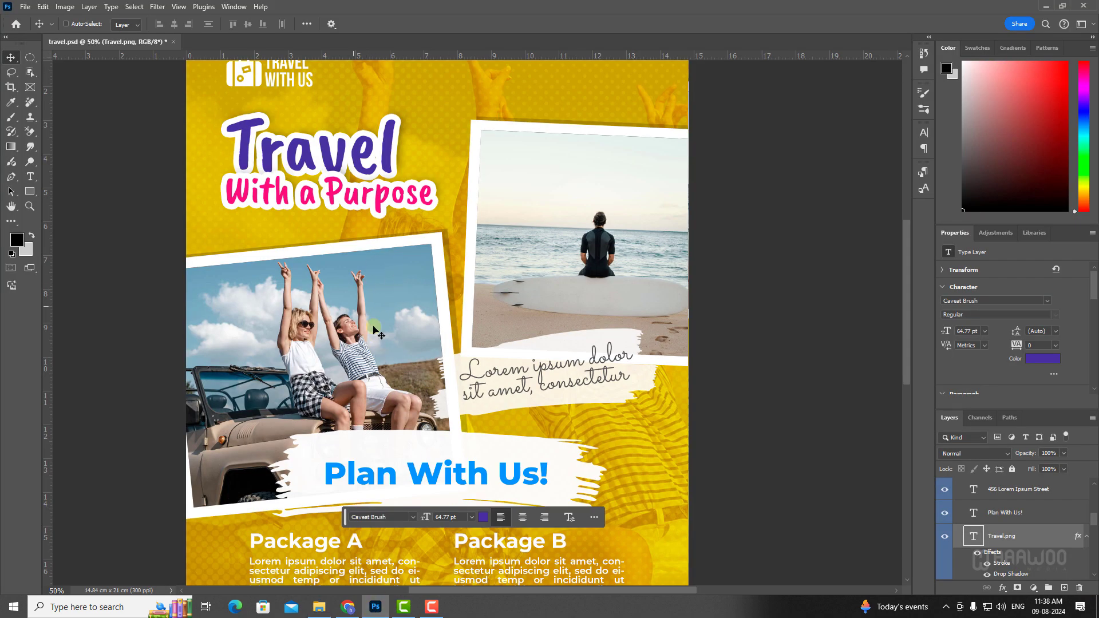
right_click(358, 279)
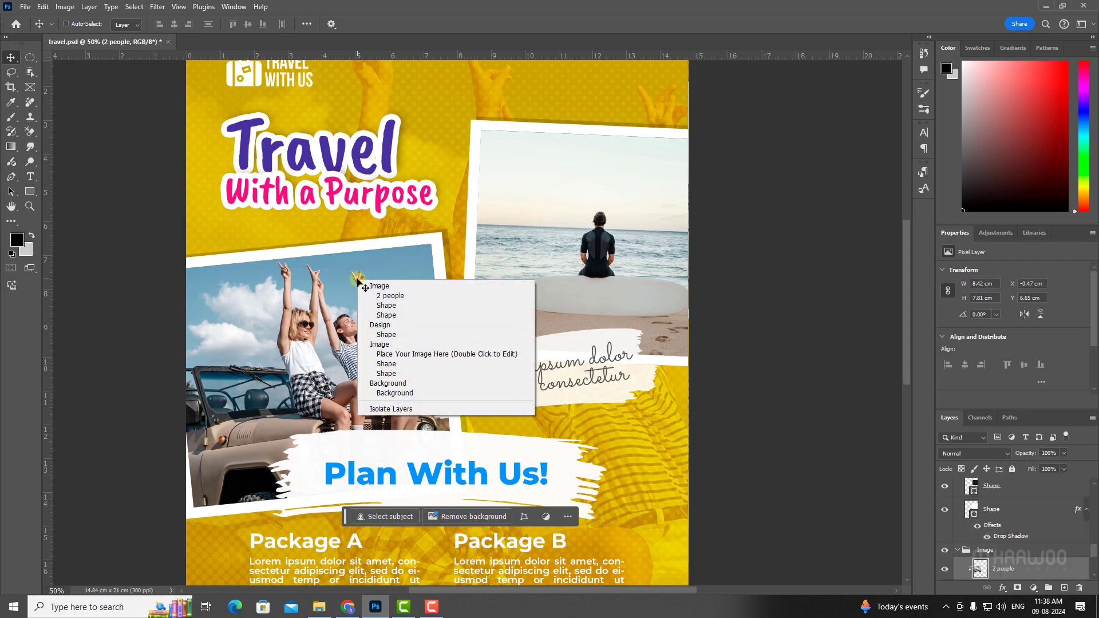
click(399, 296)
scroll(1005, 530, down, 2)
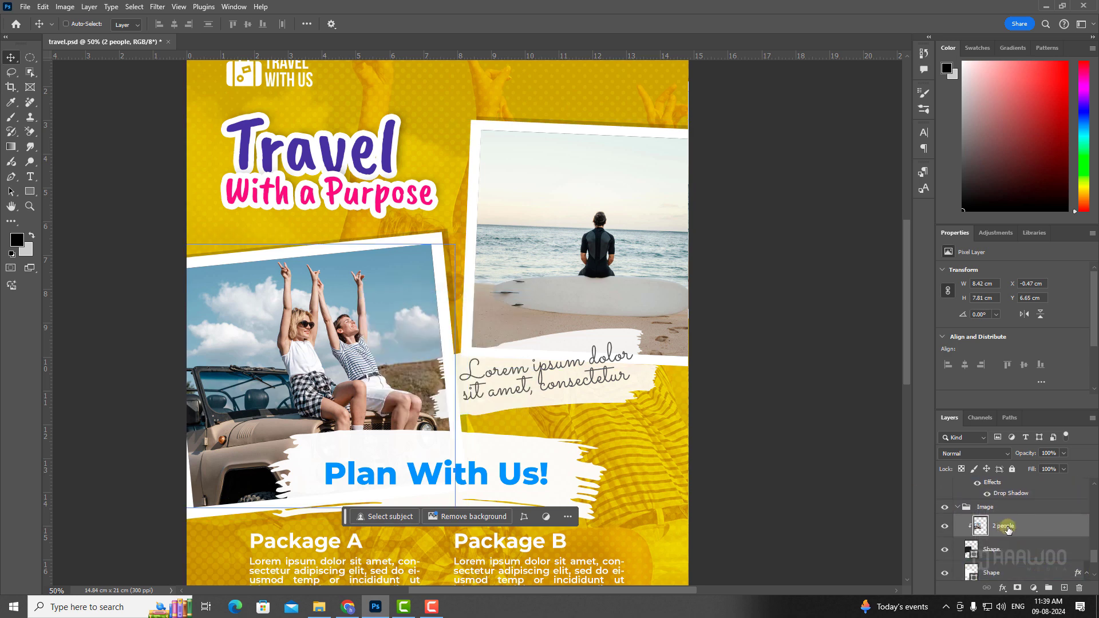
double_click(1019, 527)
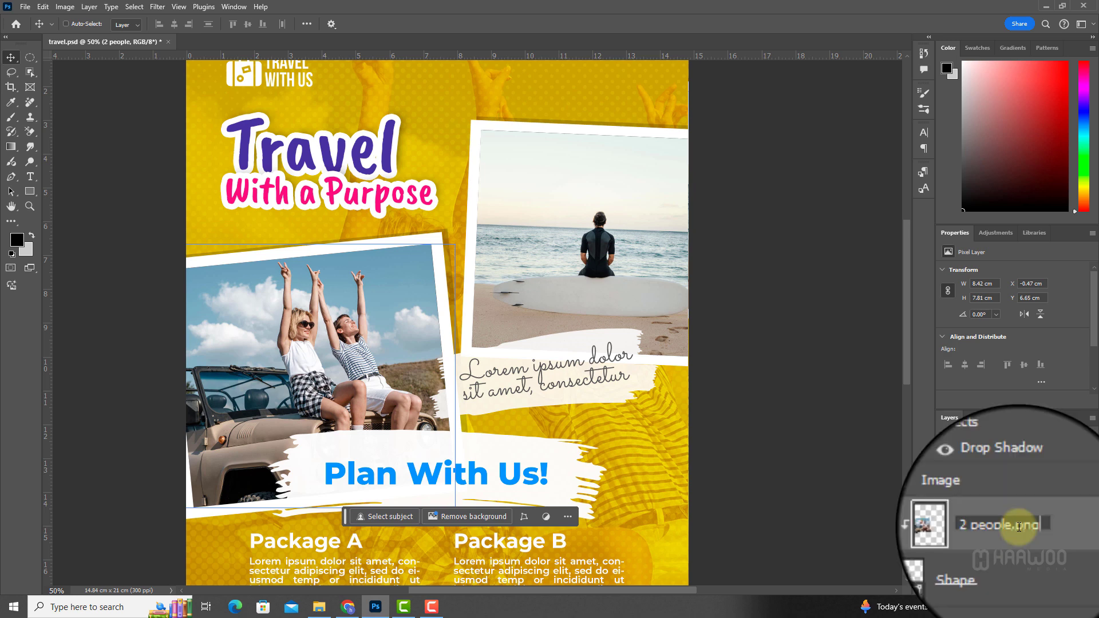
key(Return)
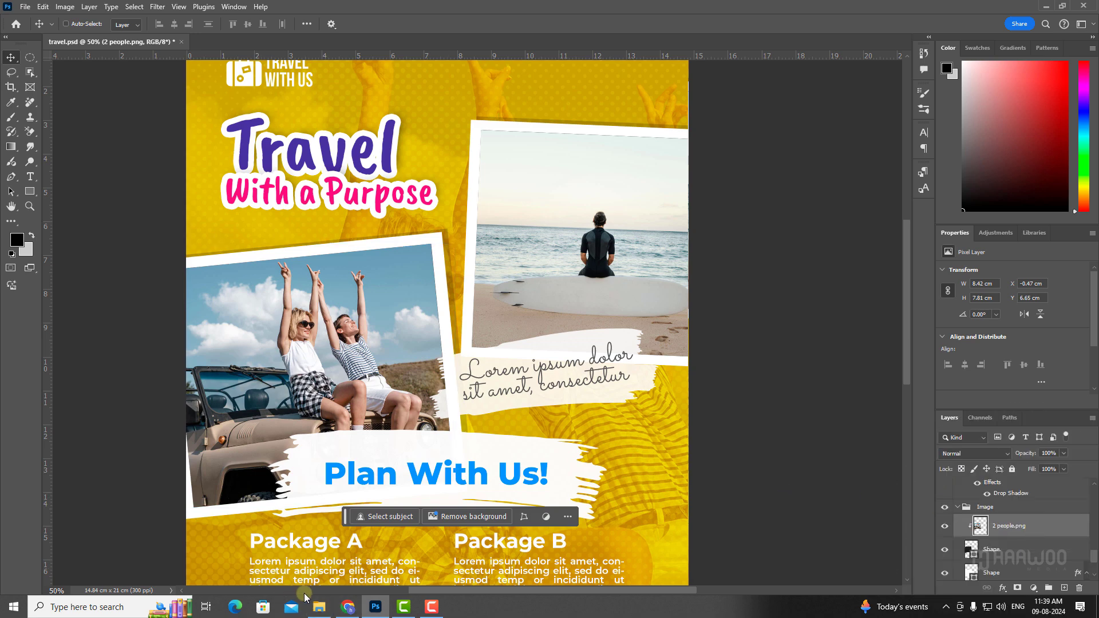
click(319, 608)
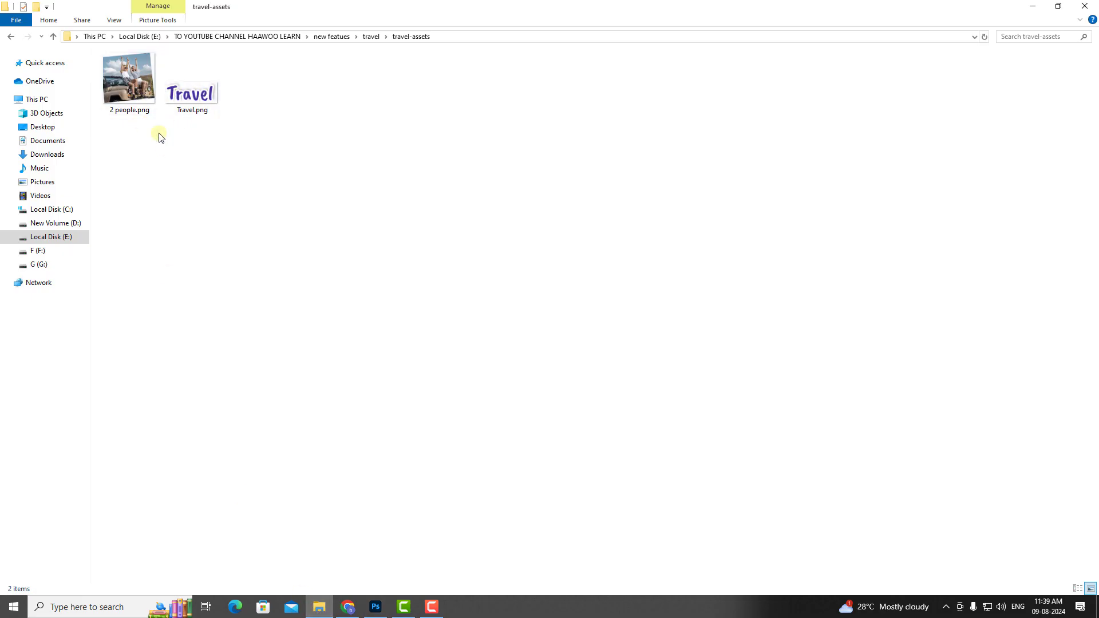
click(136, 83)
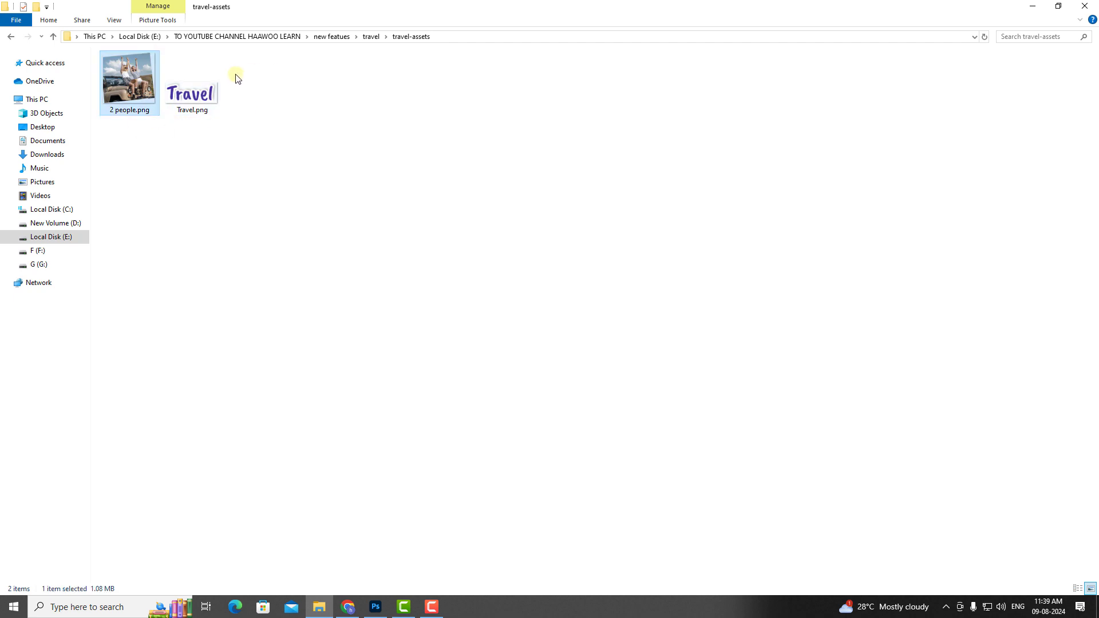
Back in Photoshop, rename the sea_man photo layer as sea_man.jpg and select its exported file in the travel-assets folder
click(375, 607)
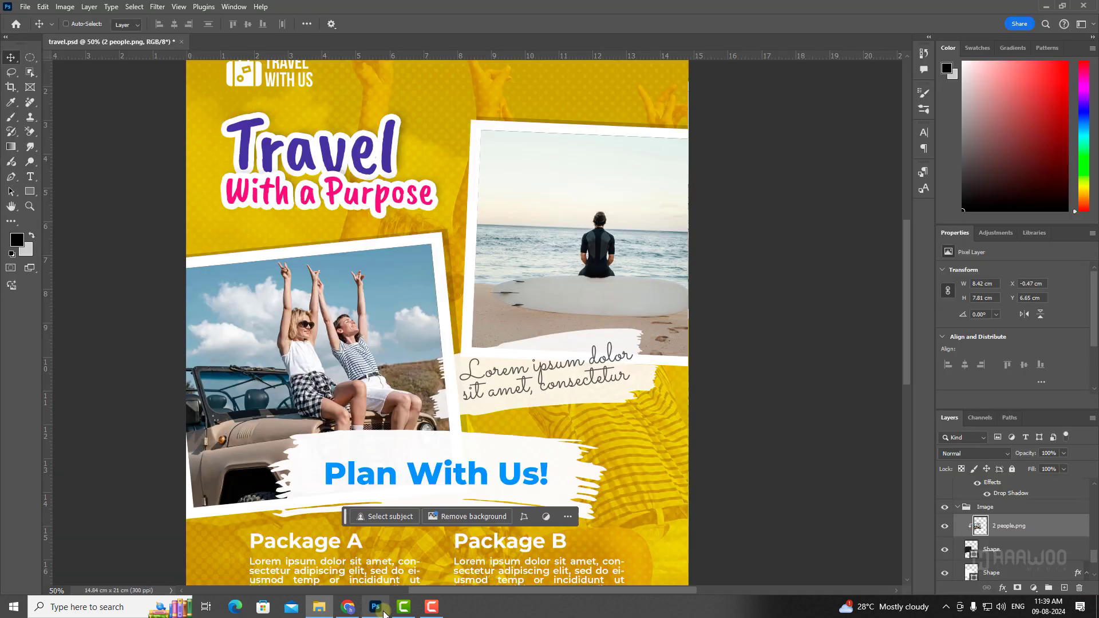
right_click(595, 196)
click(625, 216)
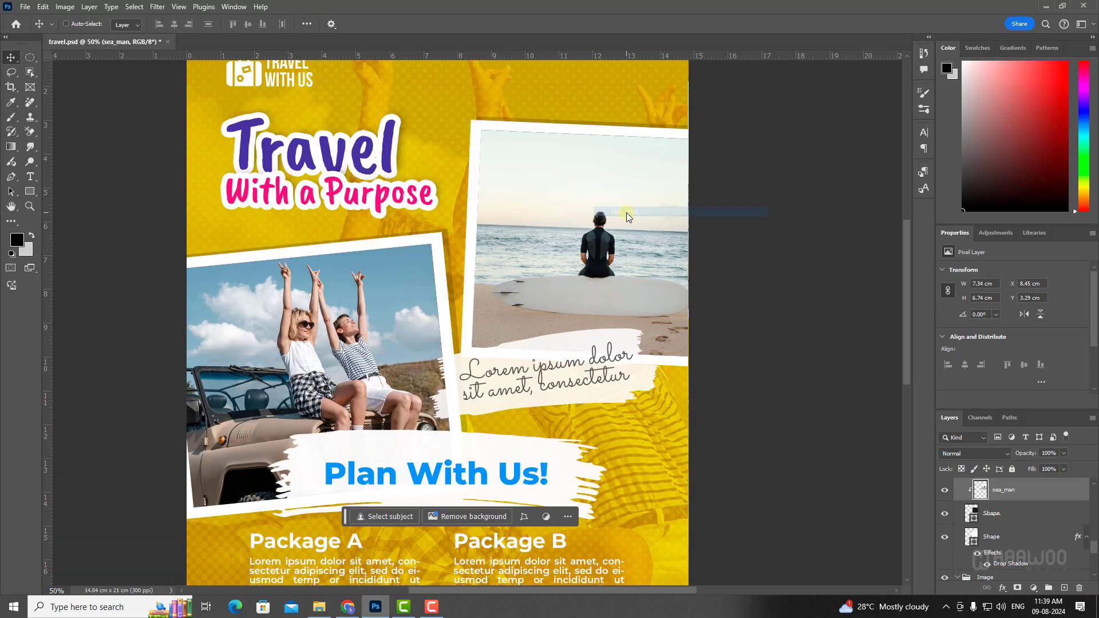
double_click(1017, 492)
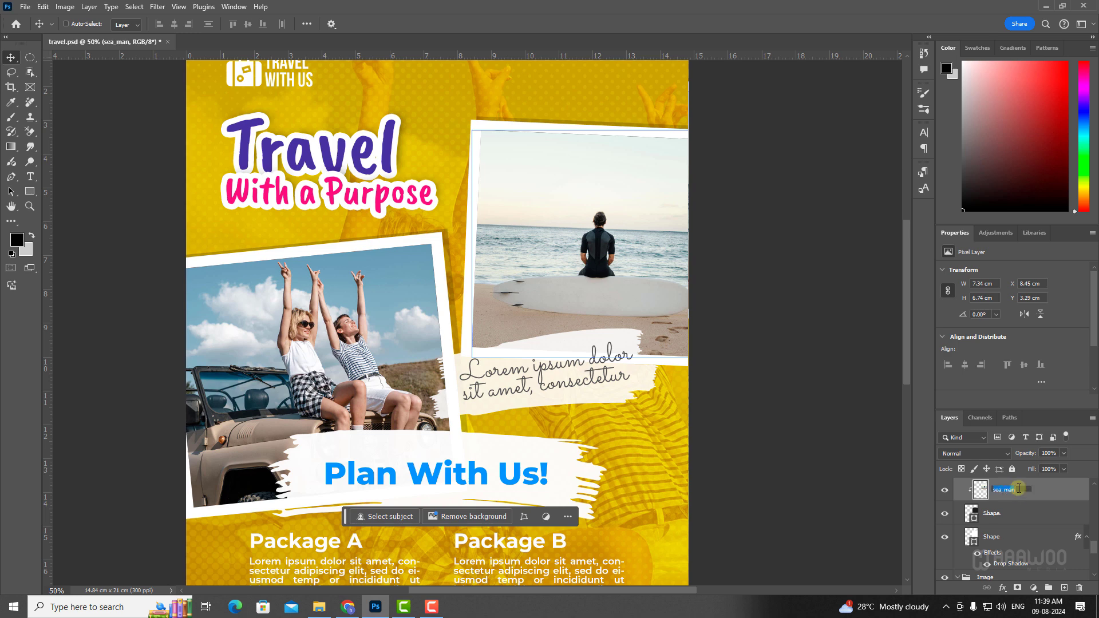
click(1019, 490)
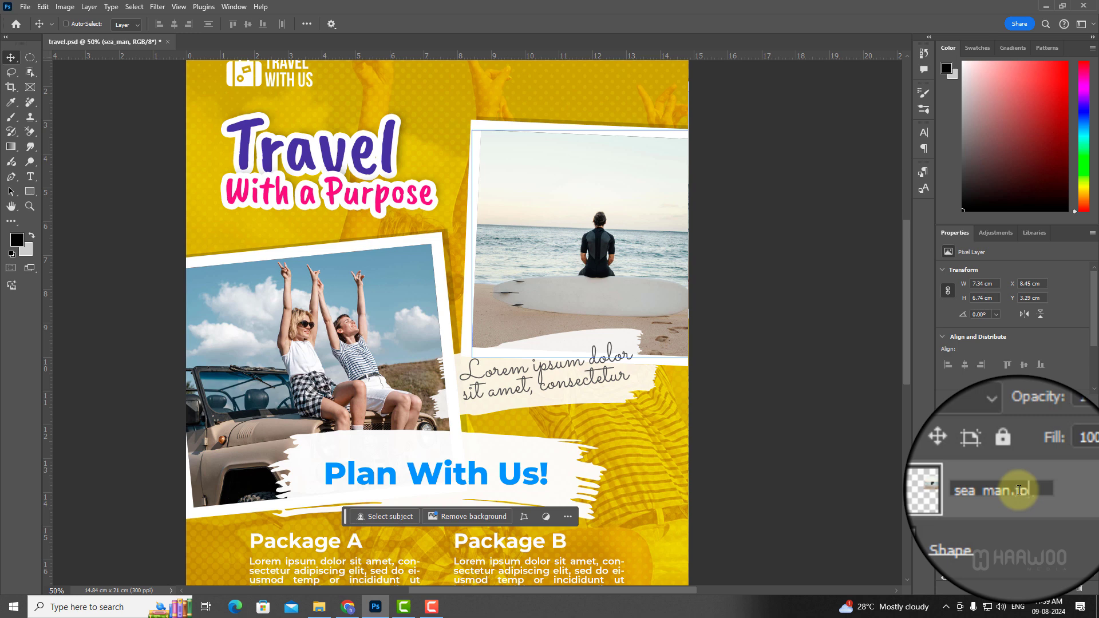
key(Return)
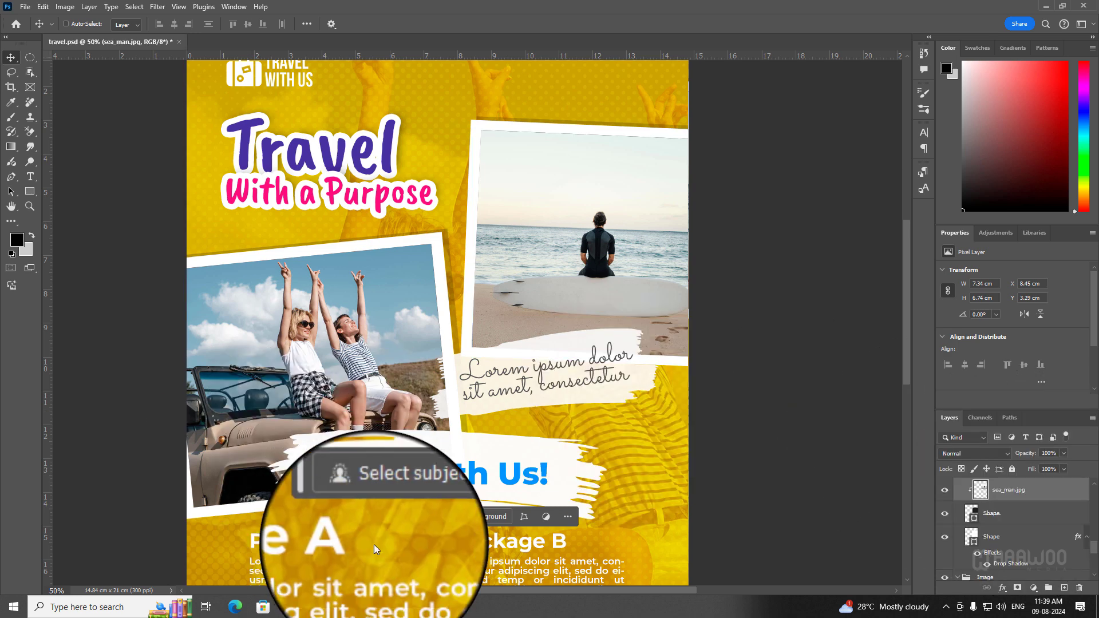
click(319, 607)
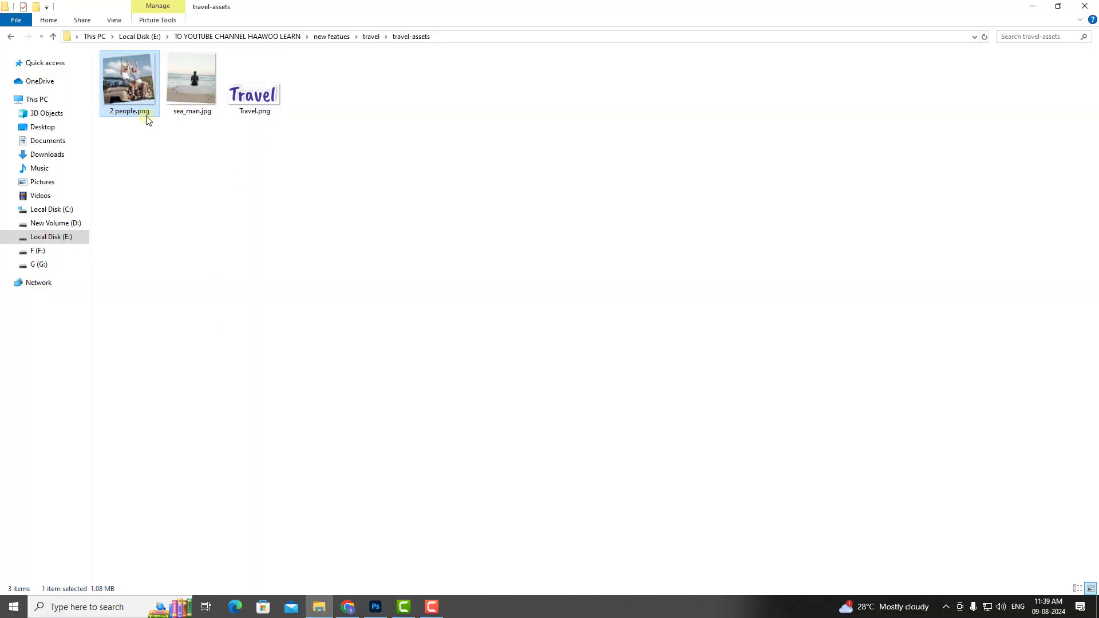
click(191, 94)
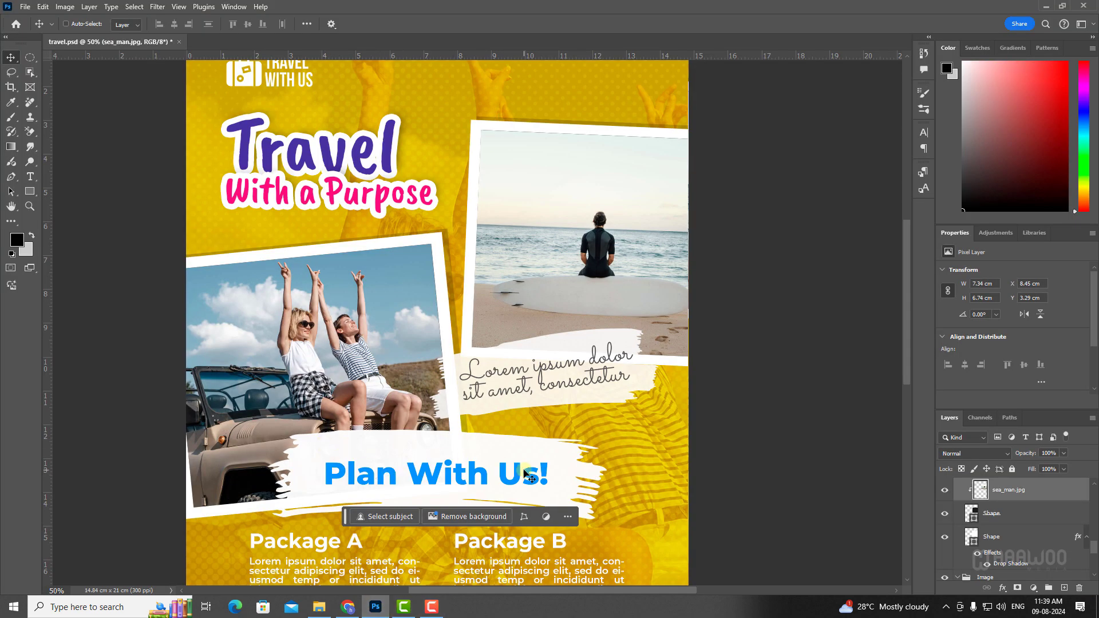
Rename the brush shape layer behind the Plan With Us! text as brush.png and select its exported file in the travel-assets folder
right_click(533, 450)
click(555, 459)
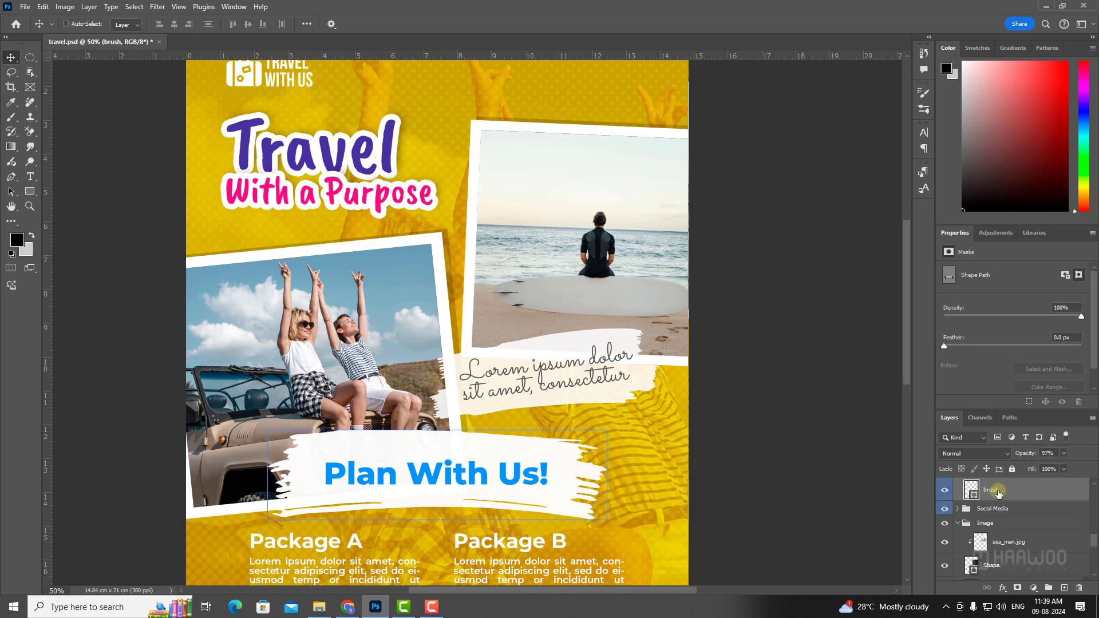
double_click(1002, 491)
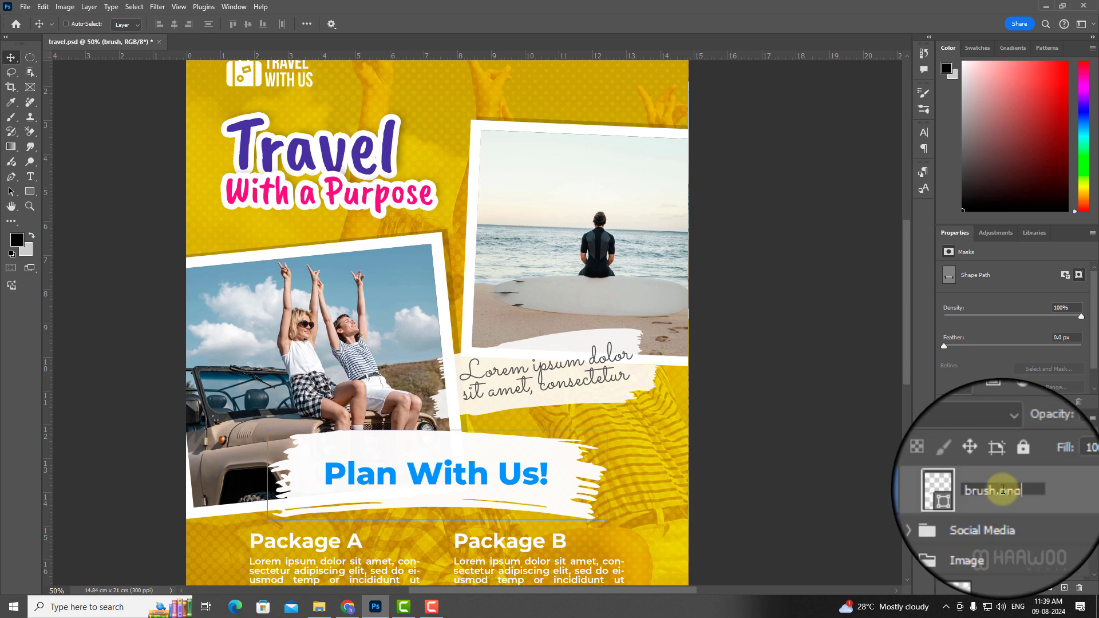
key(Return)
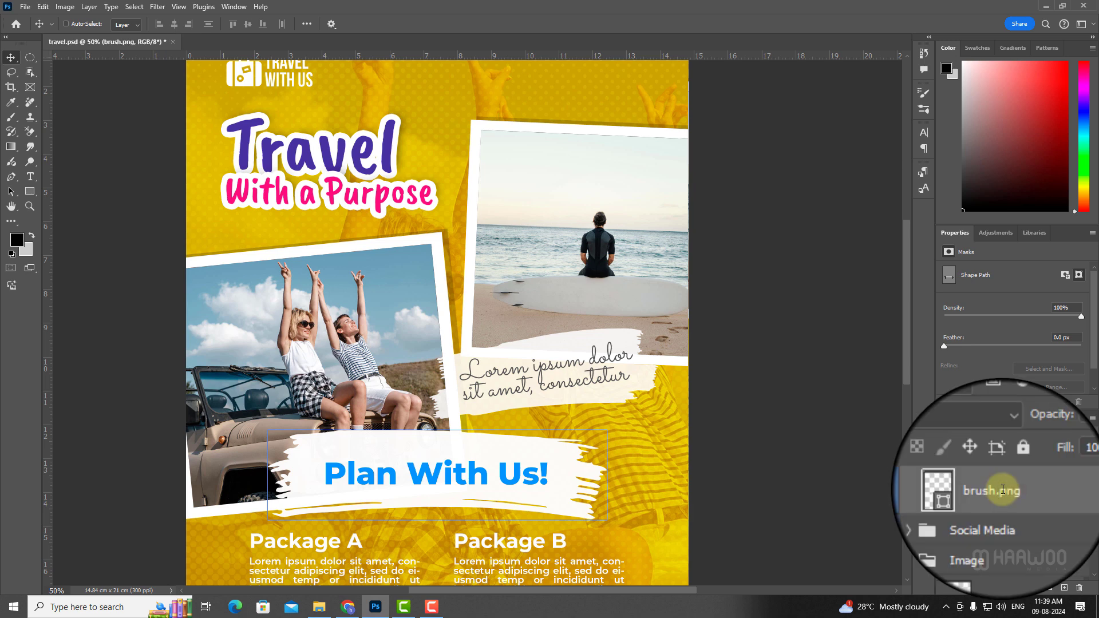
click(319, 597)
click(190, 100)
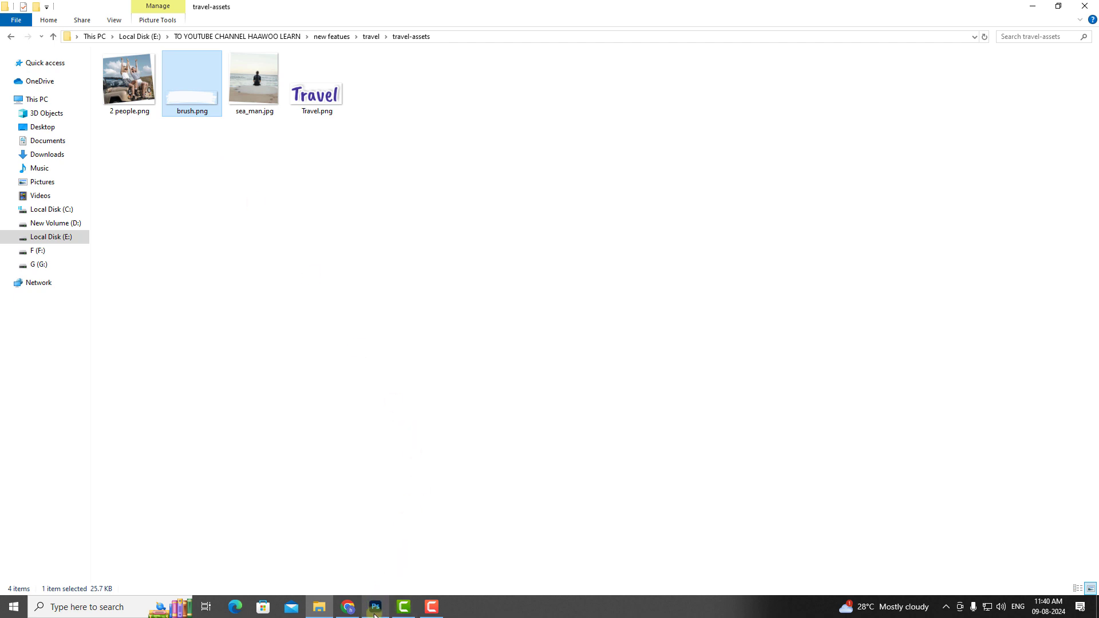
Remove the .png extension from the brush layer's name in Photoshop and check the travel-assets folder in File Explorer
click(374, 611)
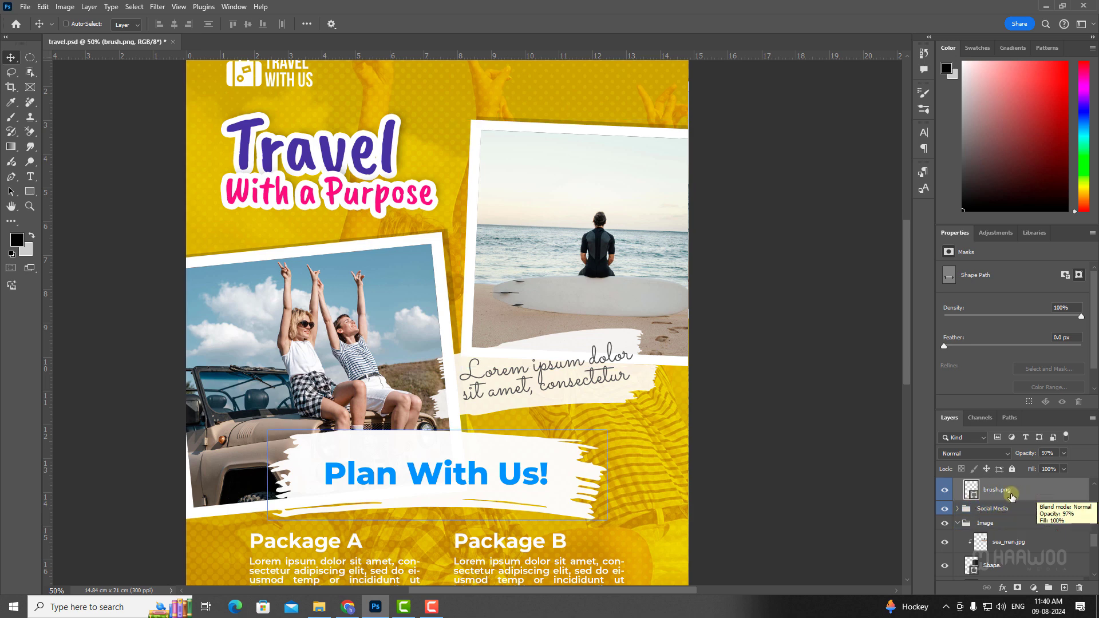
double_click(997, 490)
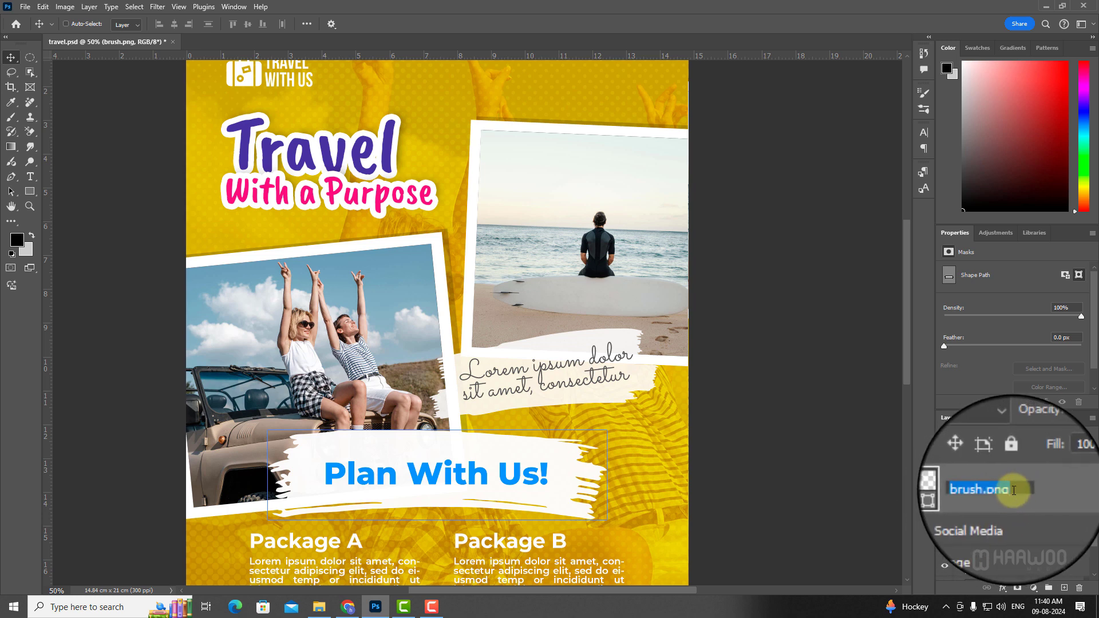
click(1013, 491)
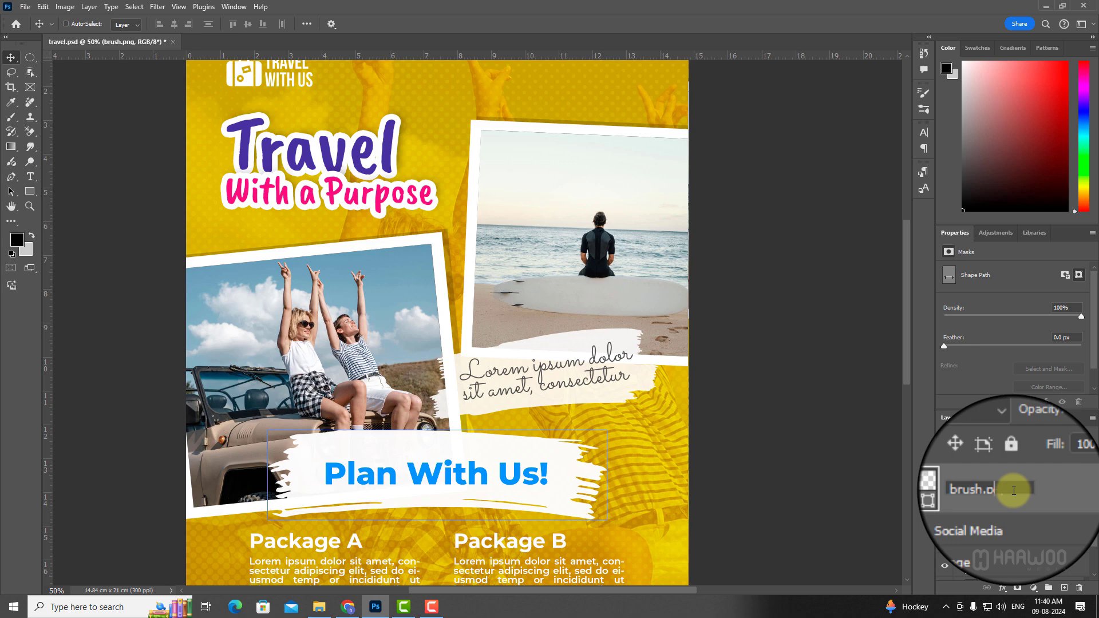
click(317, 607)
key(Delete)
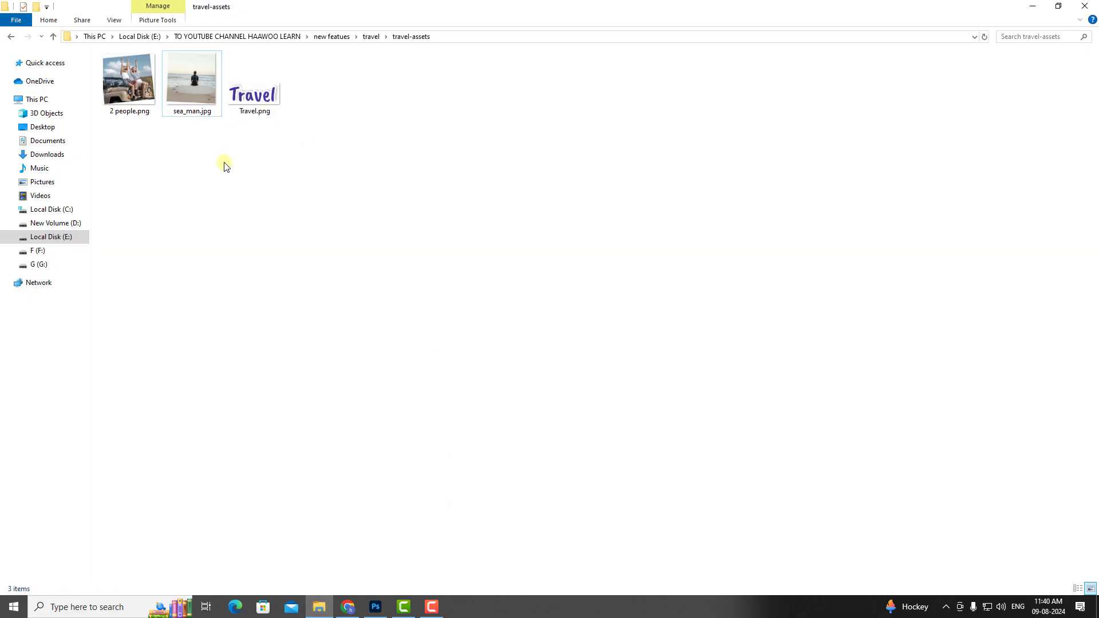
click(273, 139)
Switch to Photoshop and format the Hue, Saturation and Luminance lines under PROPERTIES OF COLOR as a bulleted list
key(alt+Tab)
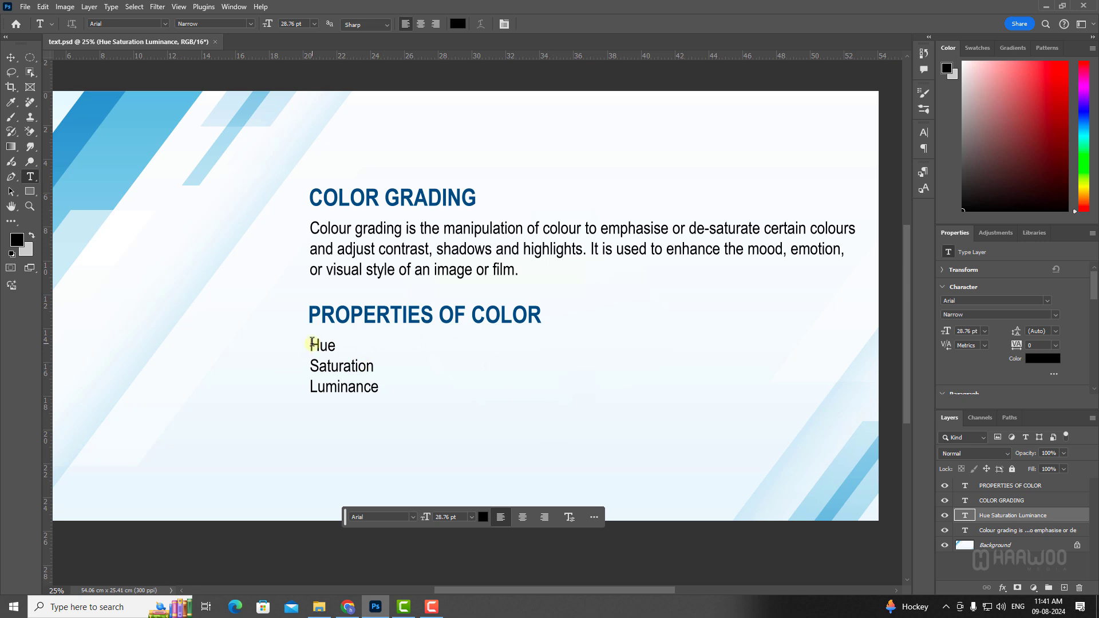
drag(311, 342, 401, 395)
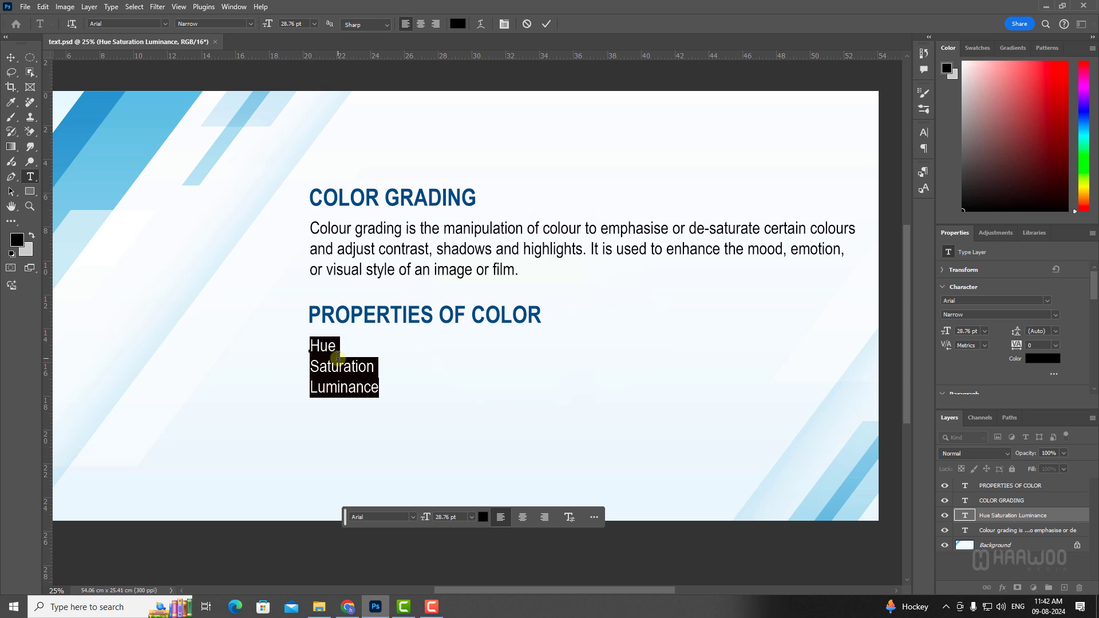
click(342, 359)
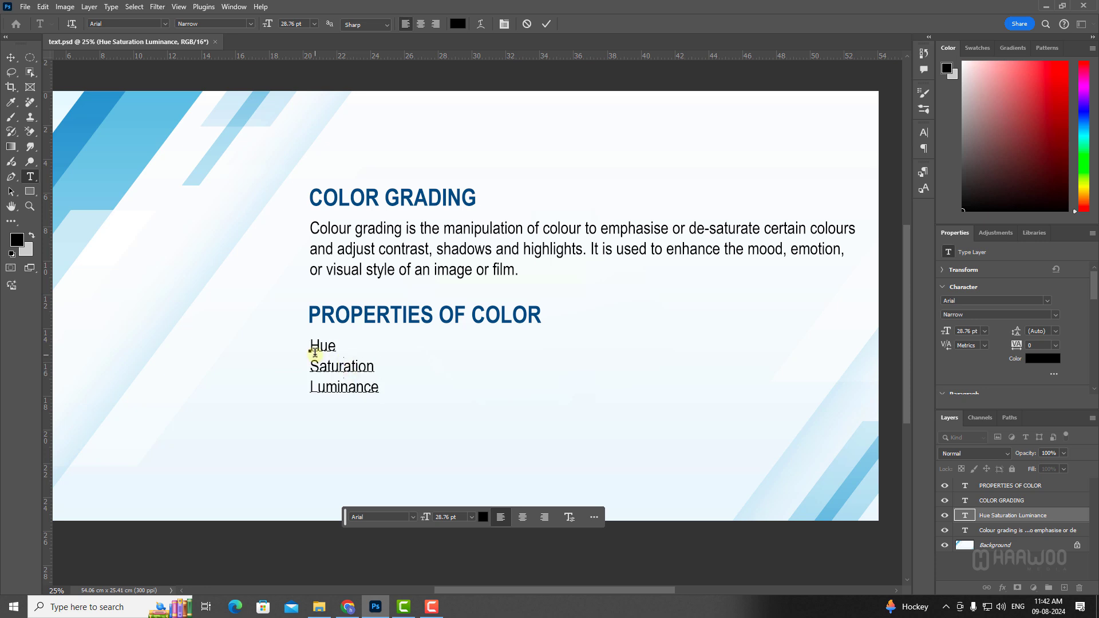
drag(314, 344, 393, 388)
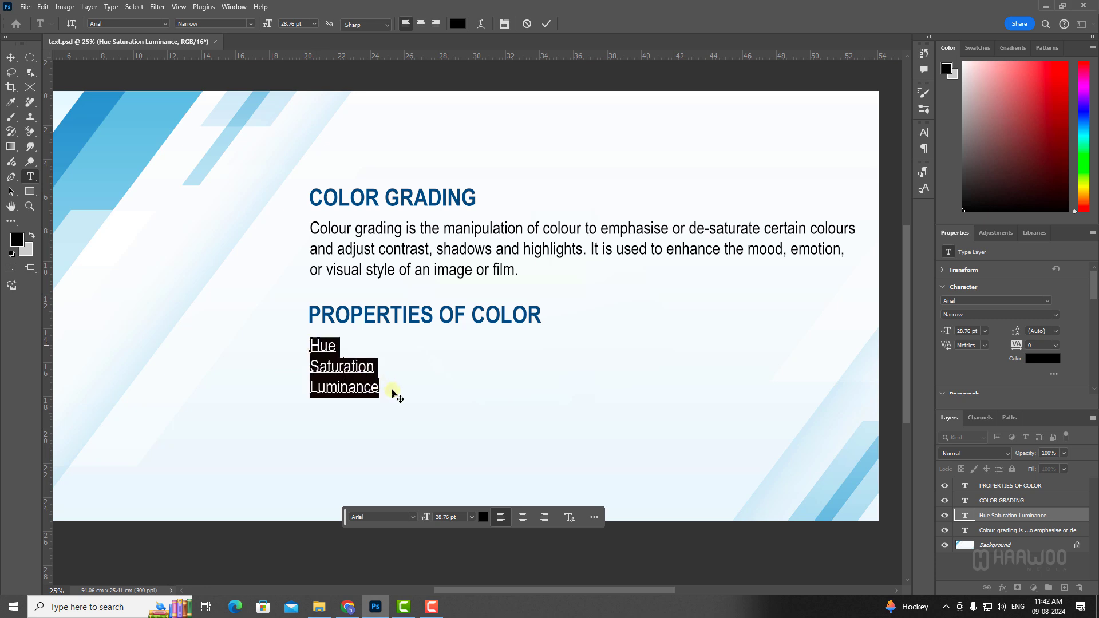
key(ctrl+t)
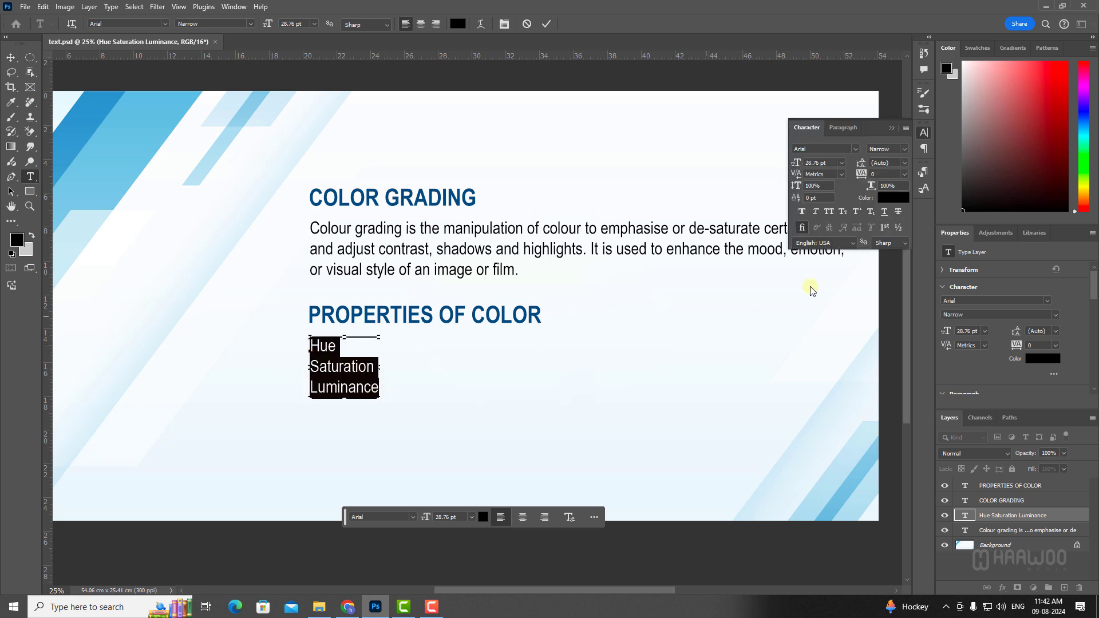
drag(878, 127, 819, 137)
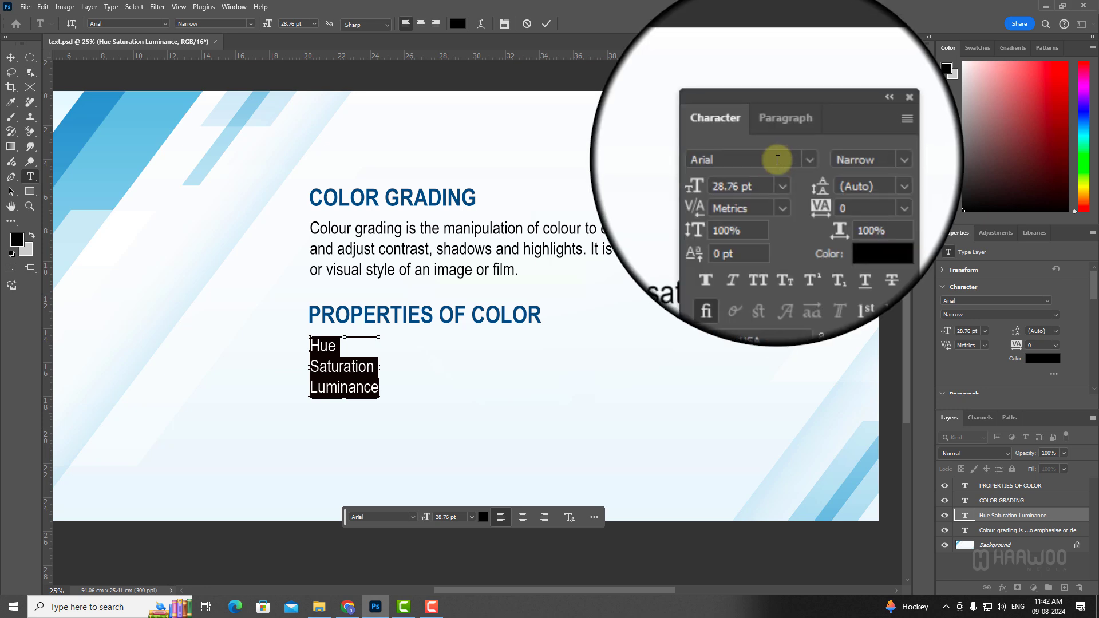
click(785, 140)
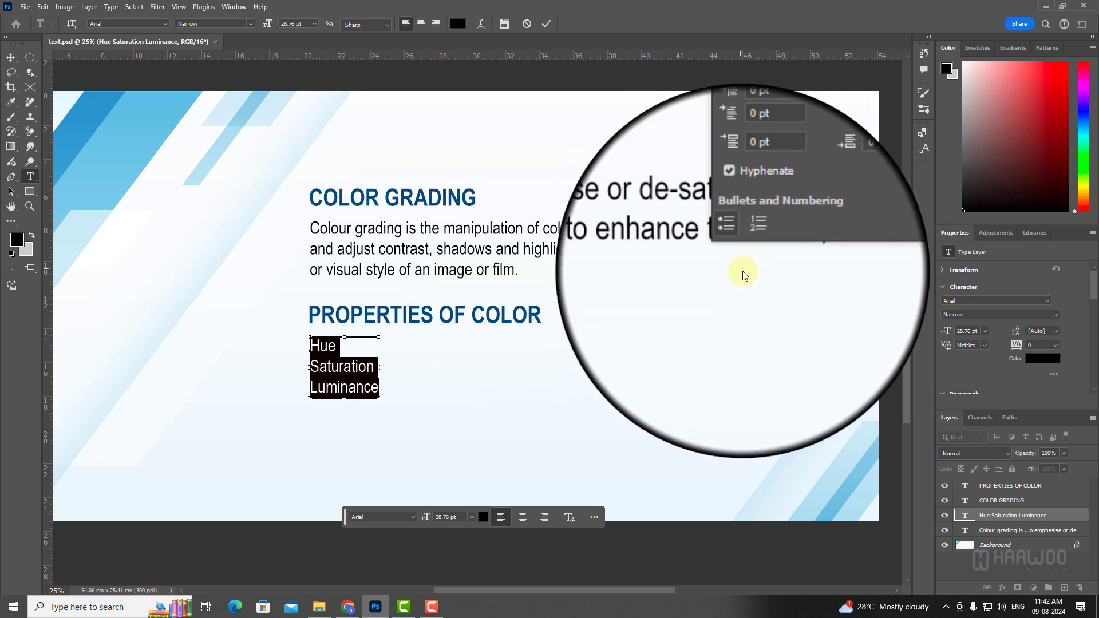
click(734, 246)
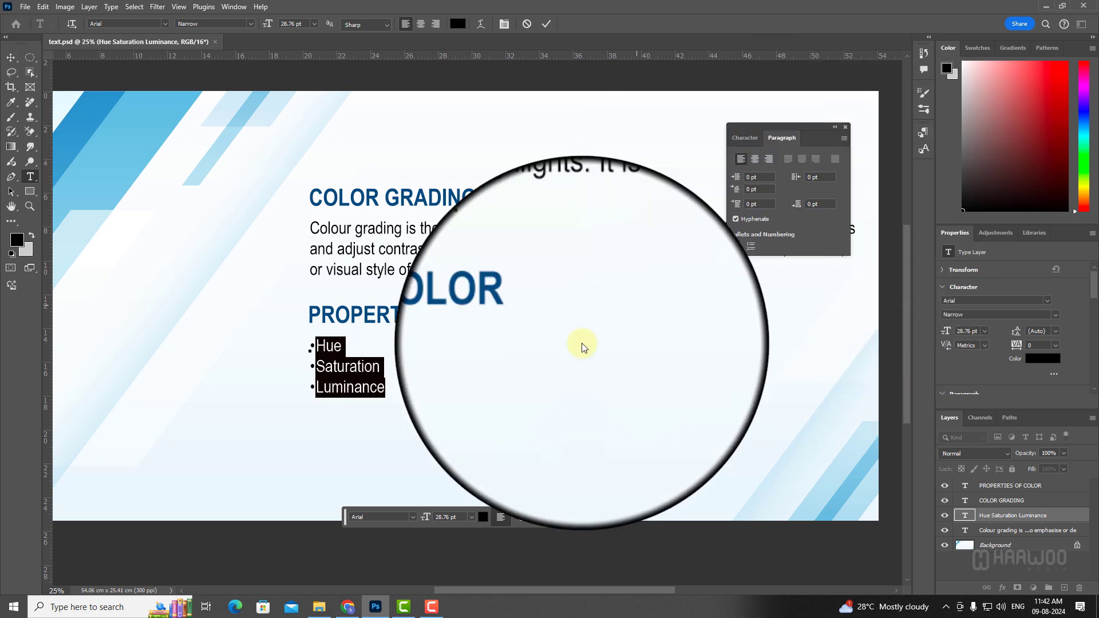
click(327, 368)
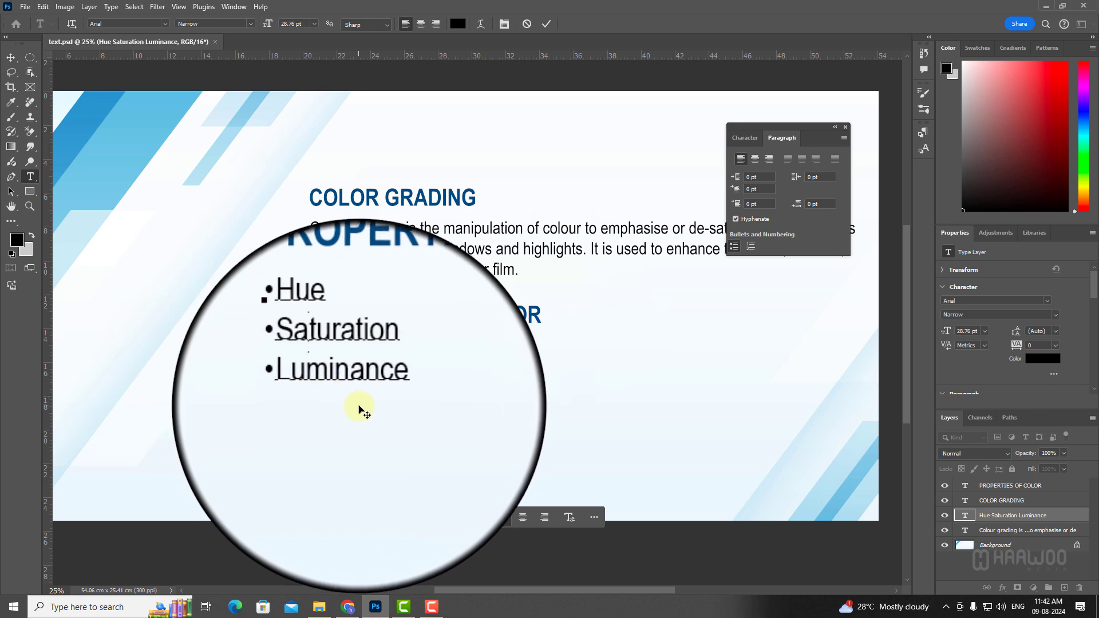
Change the Hue, Saturation and Luminance lines from bullets to a numbered list
drag(311, 346, 424, 397)
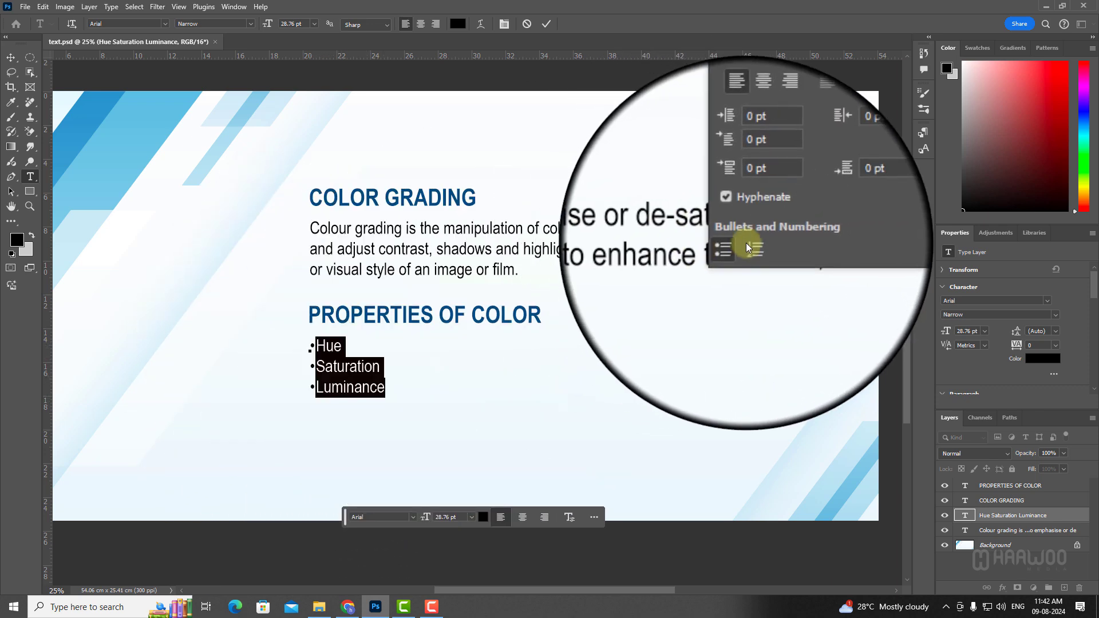
click(751, 246)
click(357, 381)
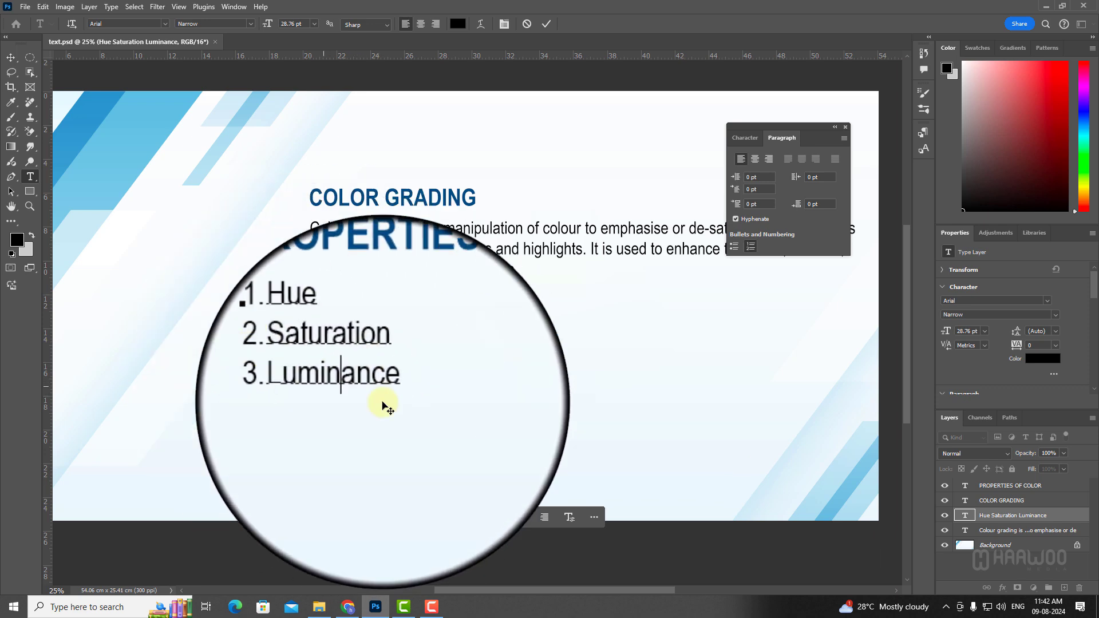
click(408, 380)
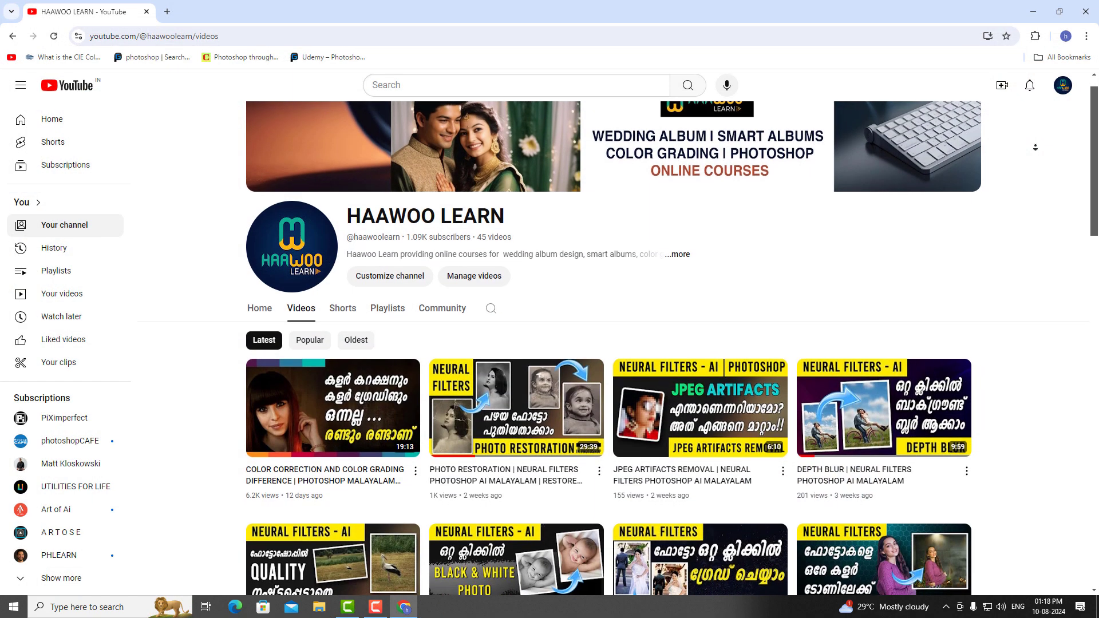
scroll(1035, 147, down, 1)
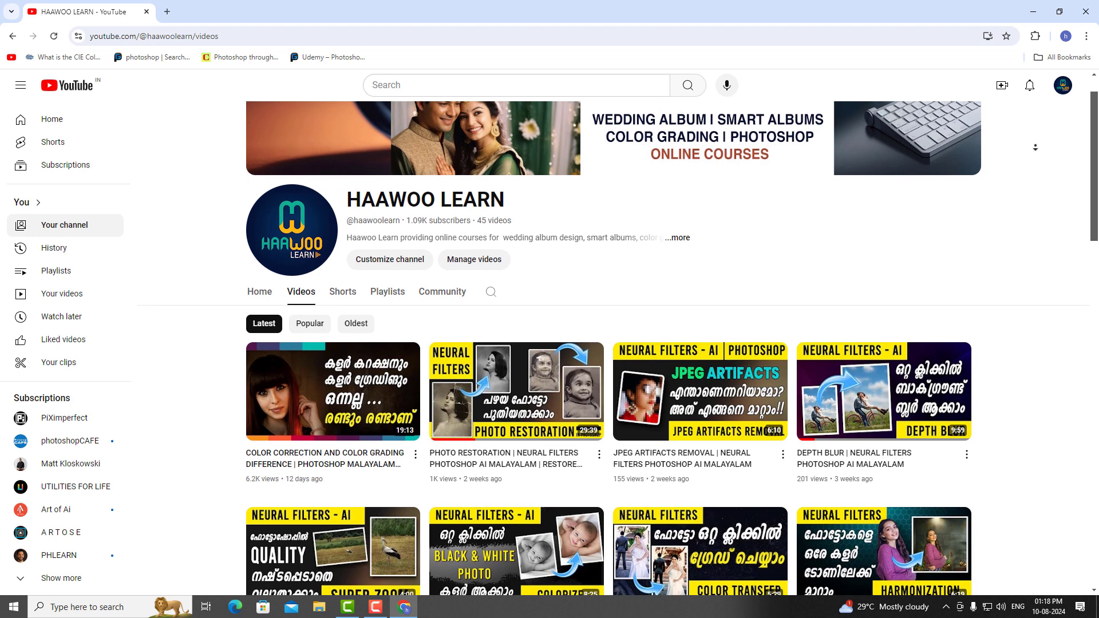
scroll(1035, 147, down, 1)
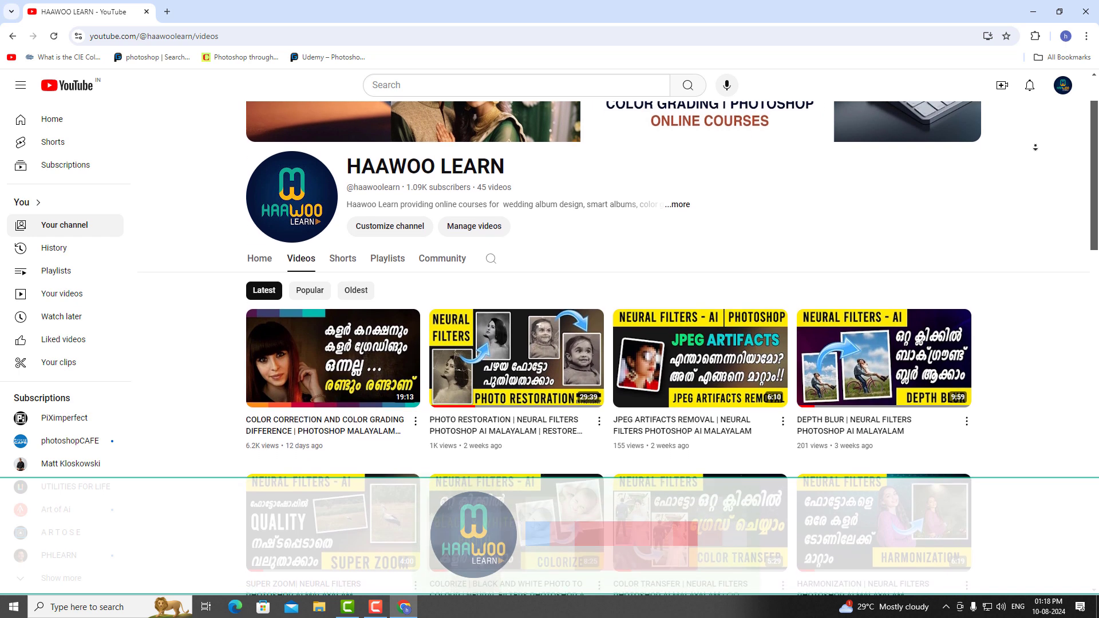
scroll(1035, 147, down, 2)
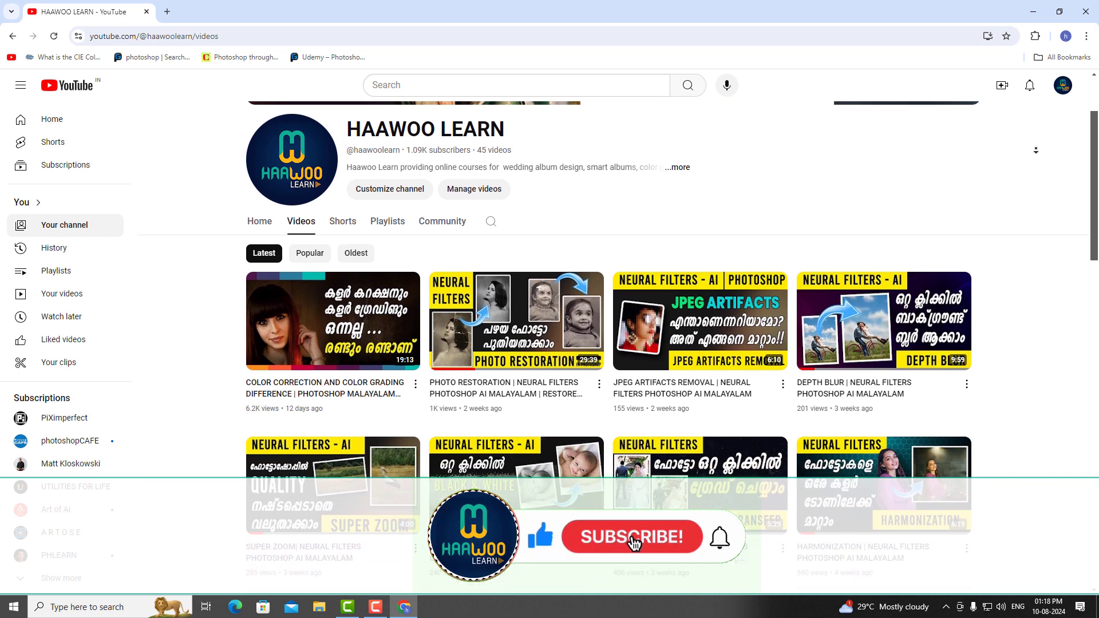
scroll(1036, 150, down, 2)
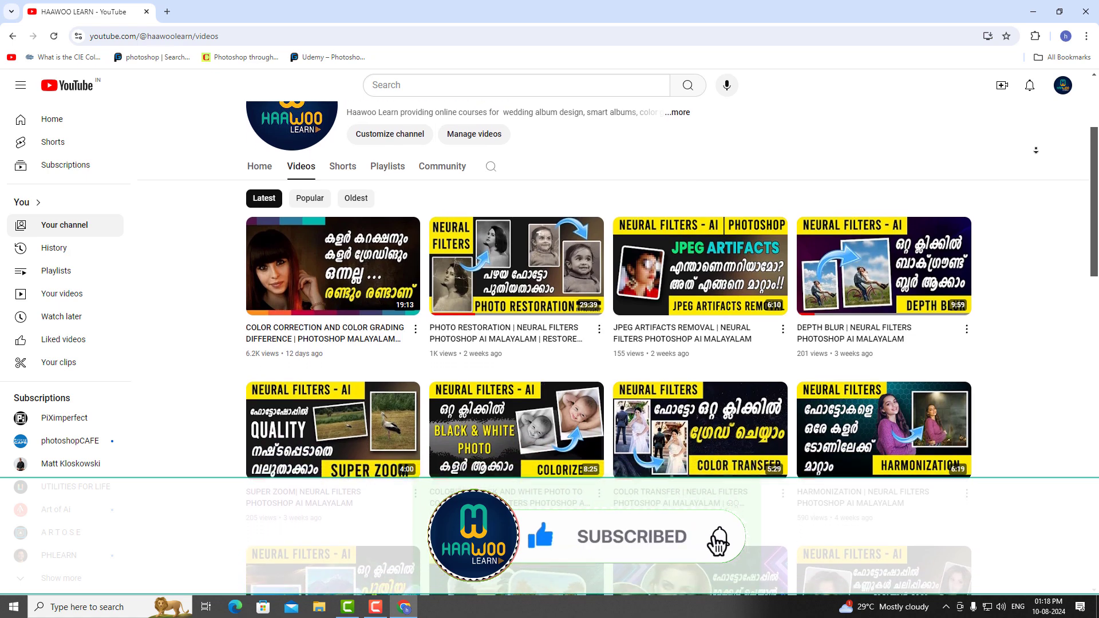
scroll(1036, 150, down, 2)
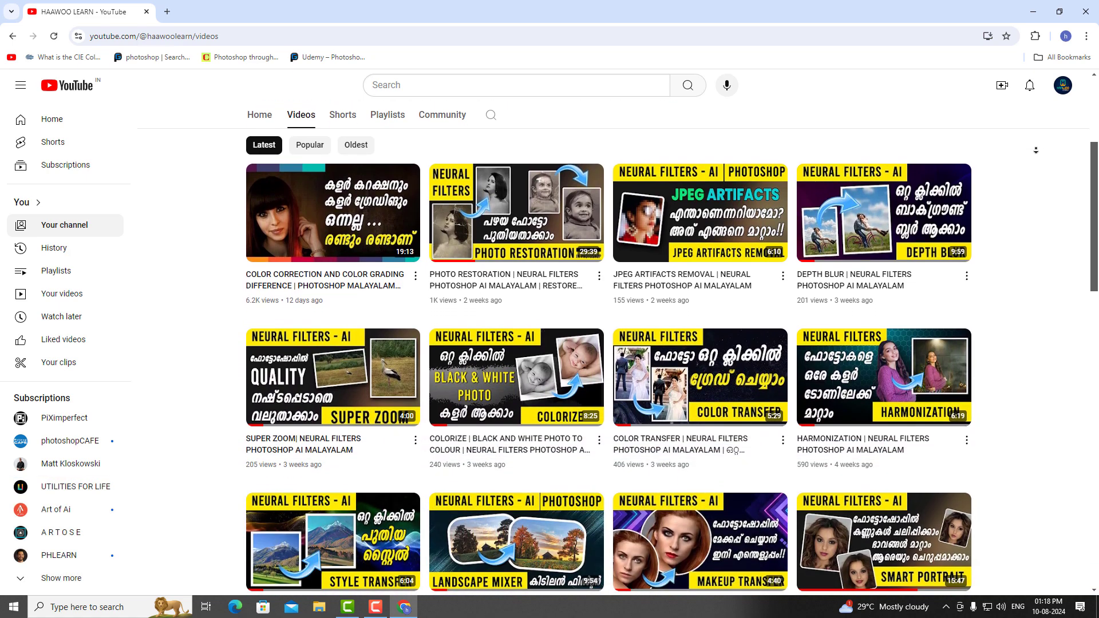